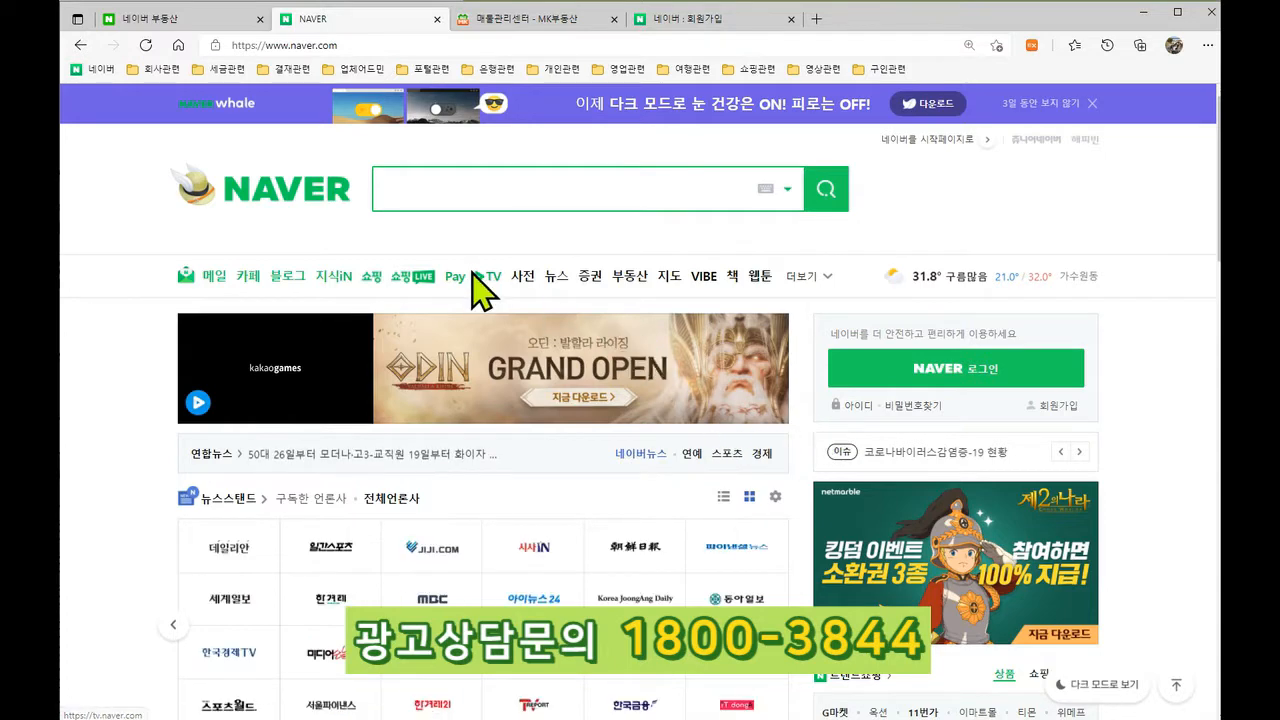
Step: Open Naver Real Estate and go to the 관저동 neighbourhood in 대전시 서구
click(633, 281)
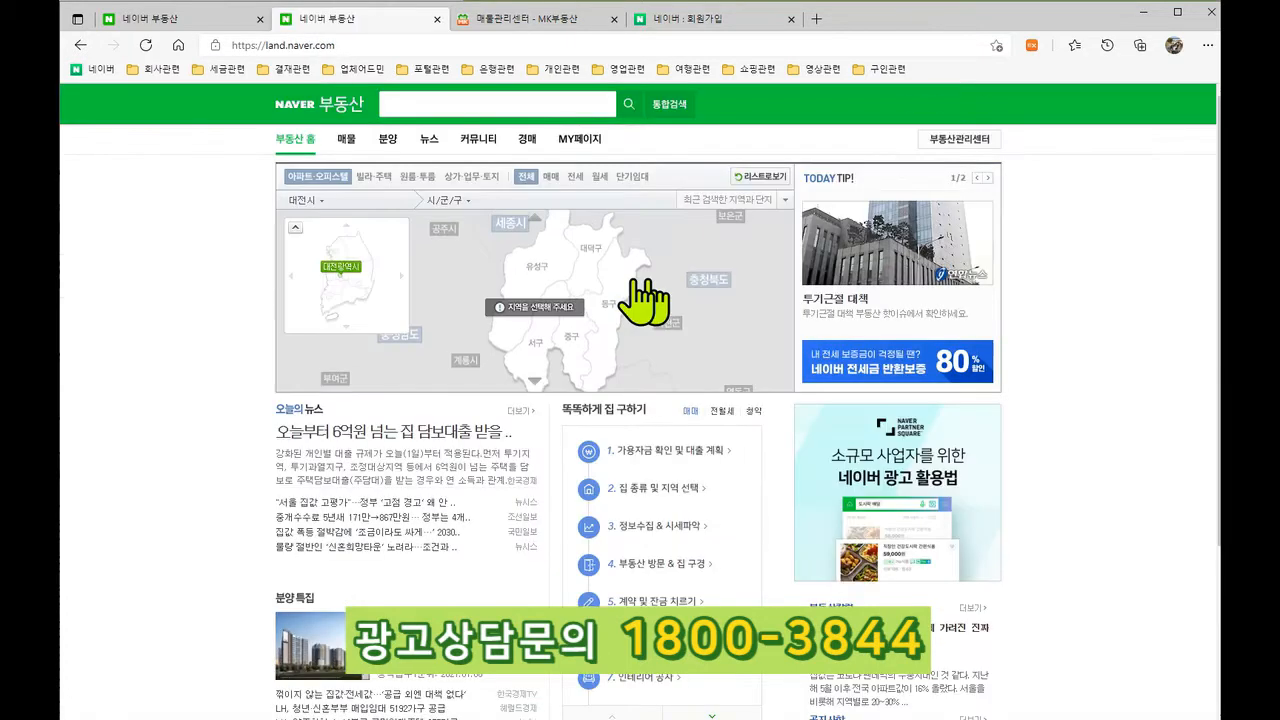
click(314, 201)
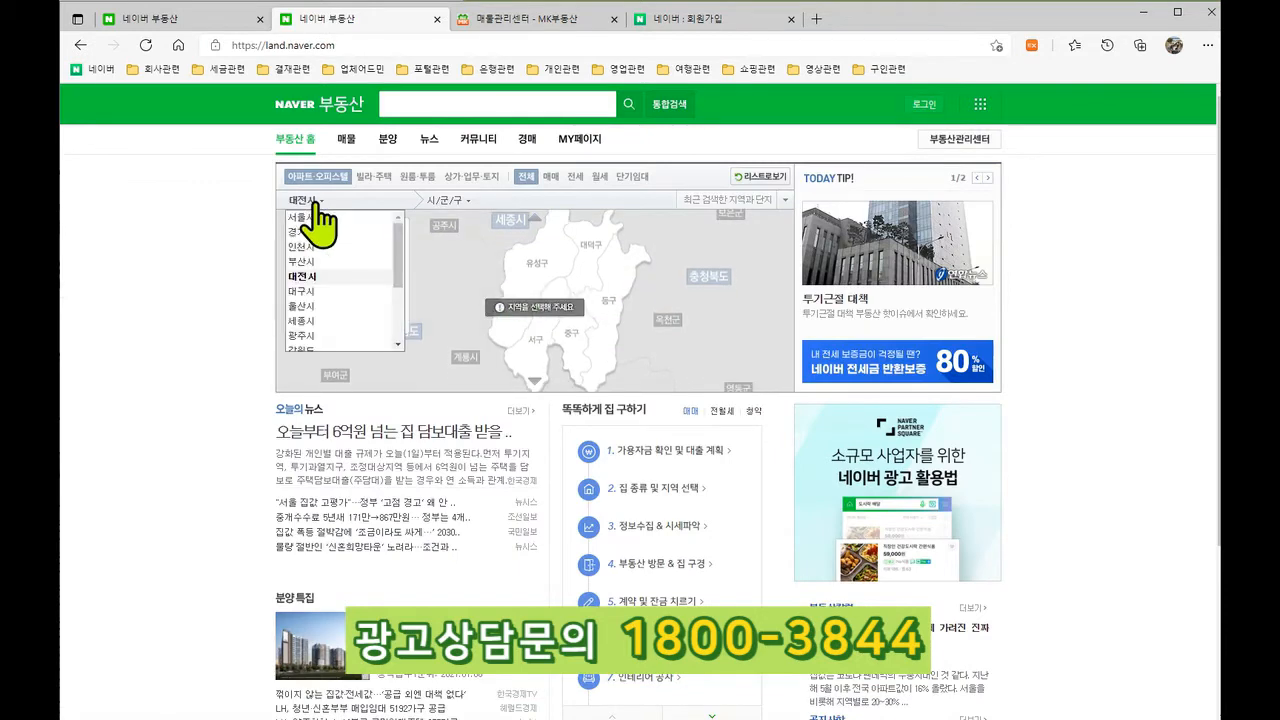
click(306, 276)
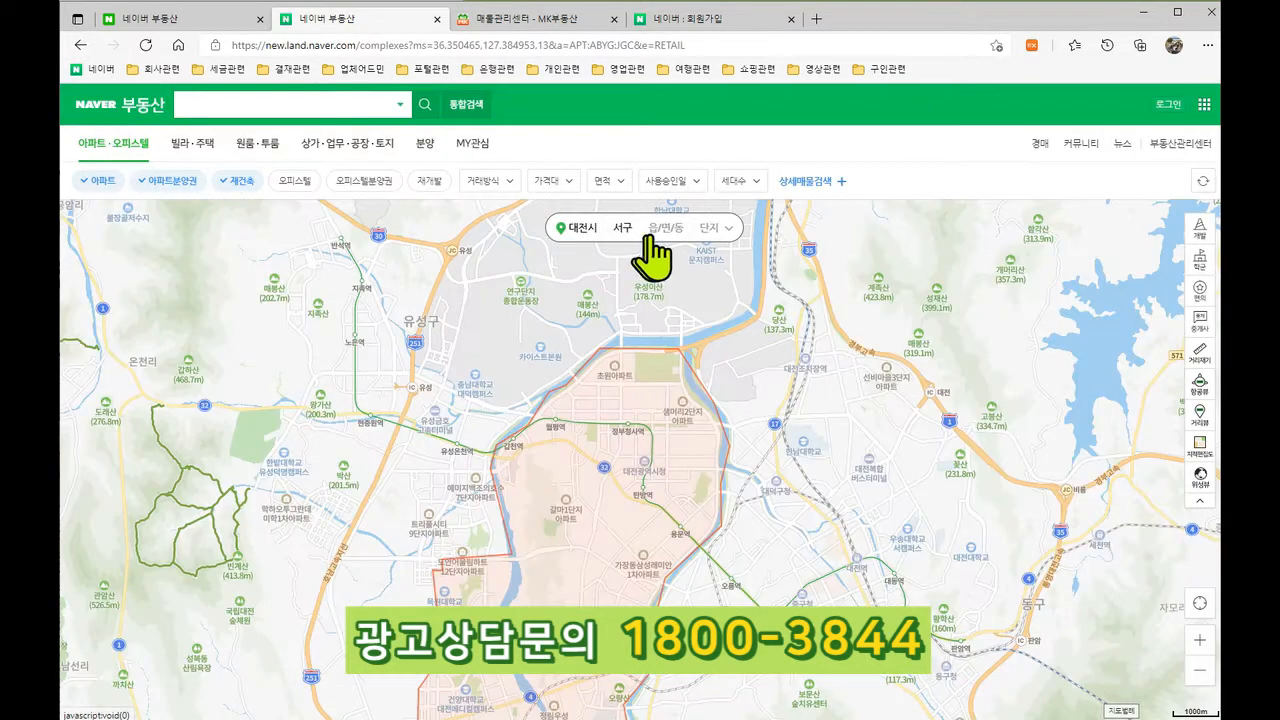
click(657, 245)
click(548, 333)
Step: Open the 관저더샵 complex, look over its details, then close the panel to reveal the map
click(541, 332)
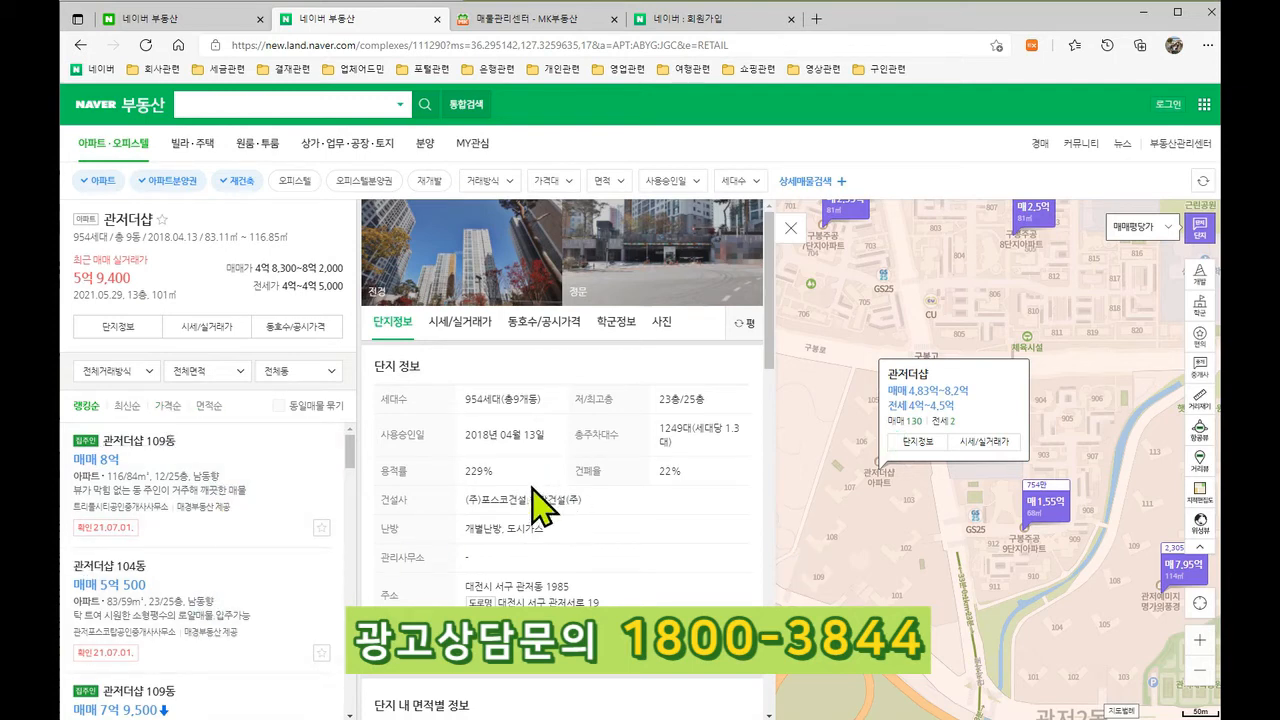
scroll(540, 505, down, 3)
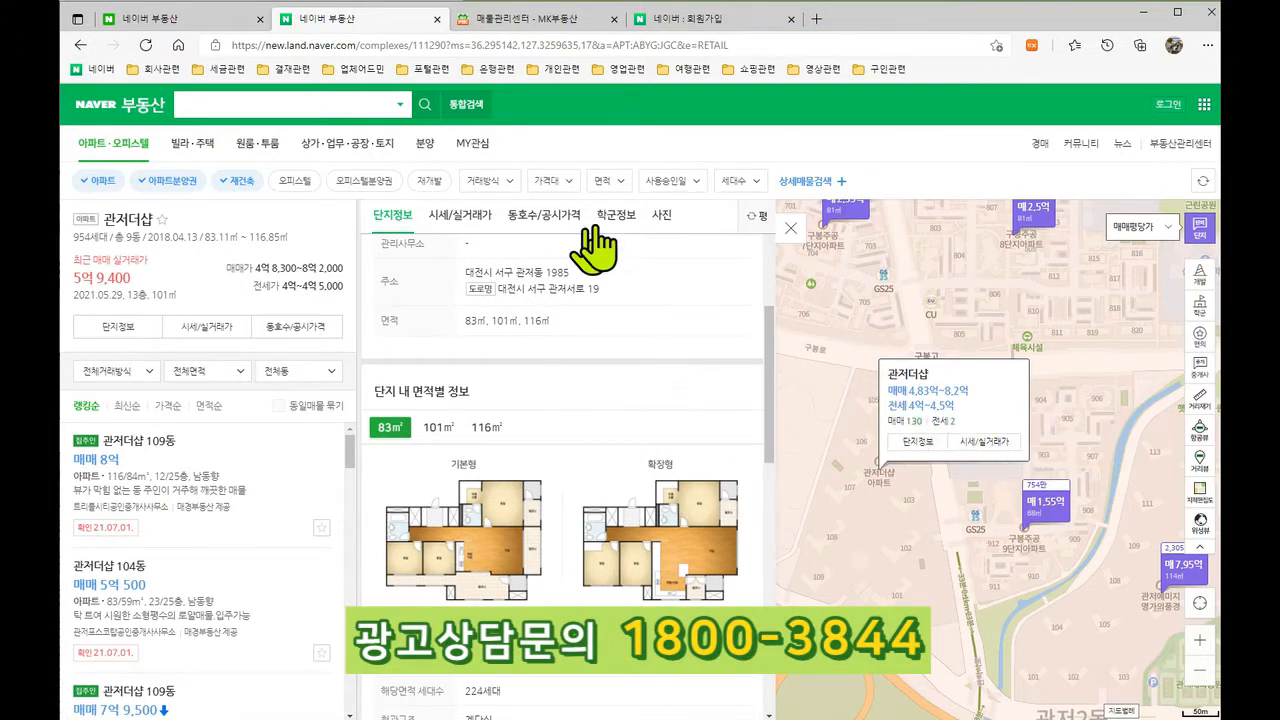
scroll(695, 310, up, 3)
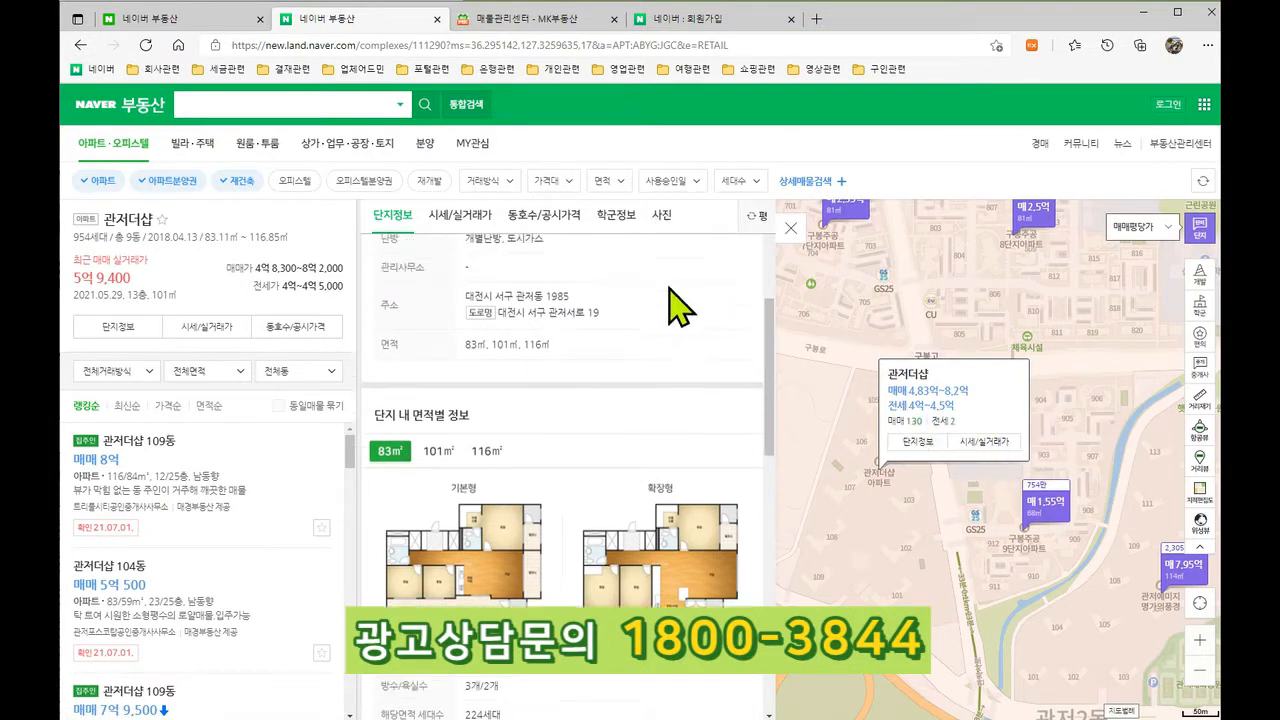
click(790, 229)
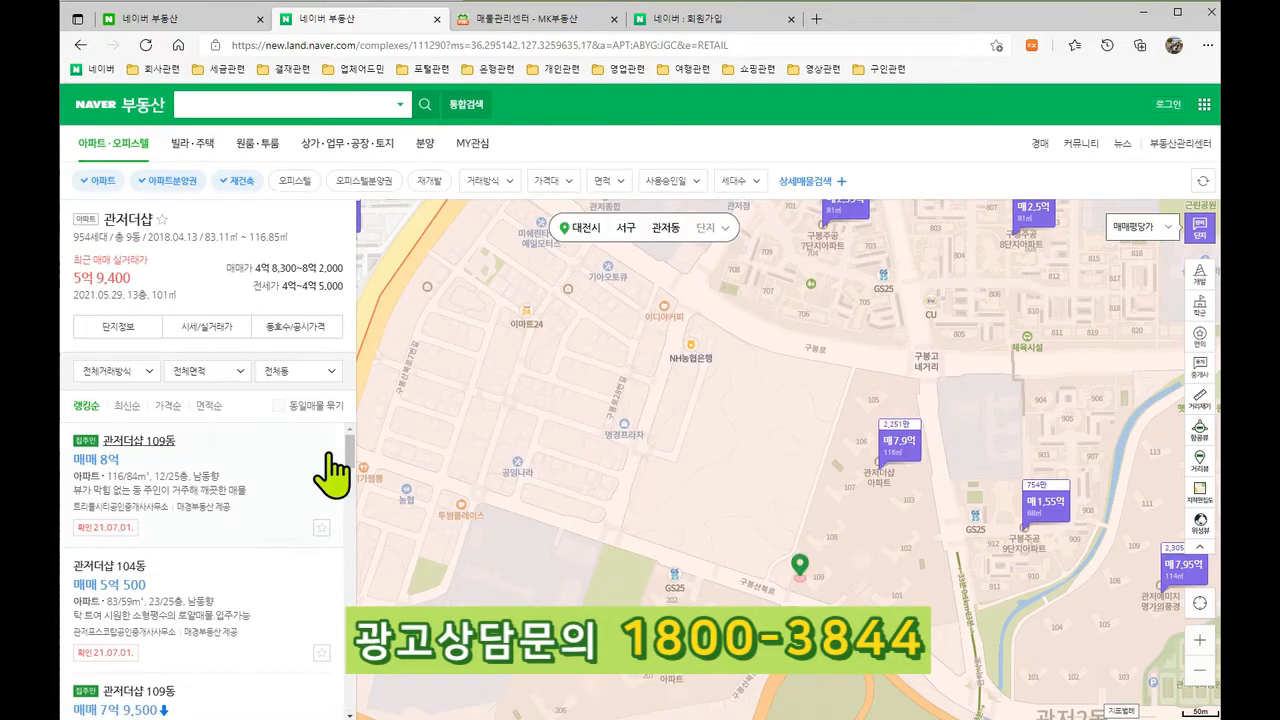
click(127, 466)
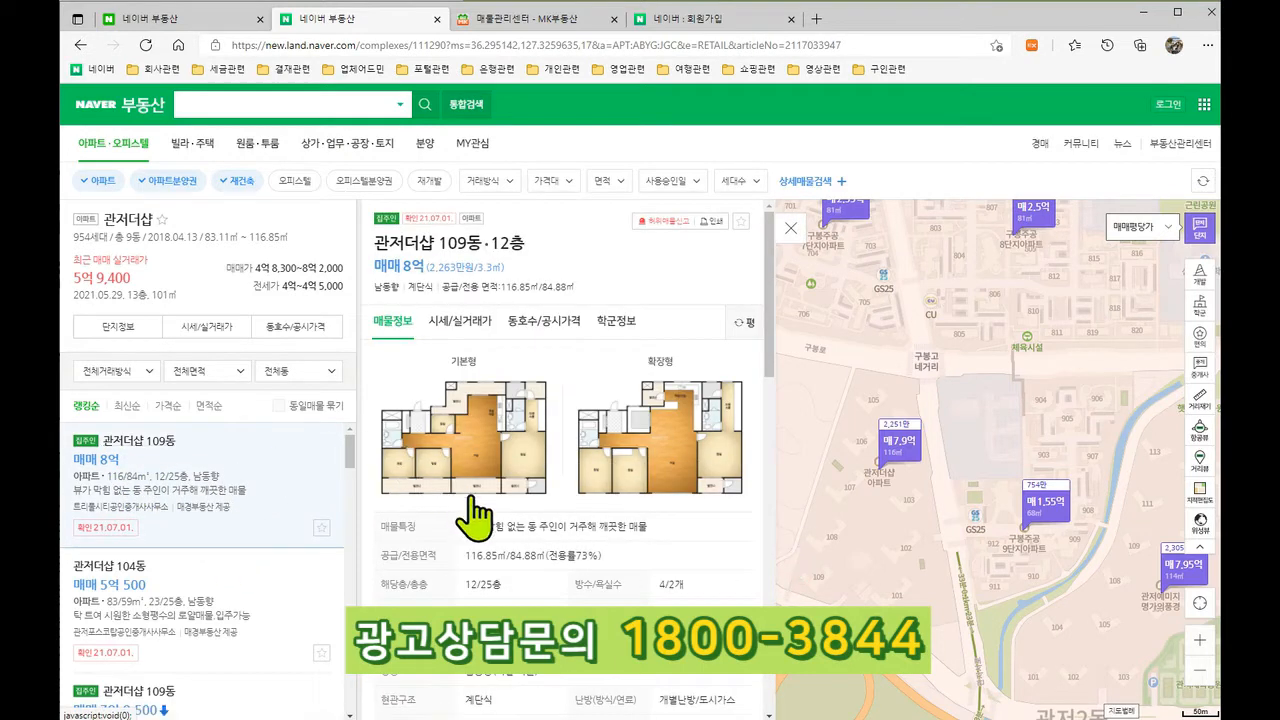
scroll(620, 505, down, 6)
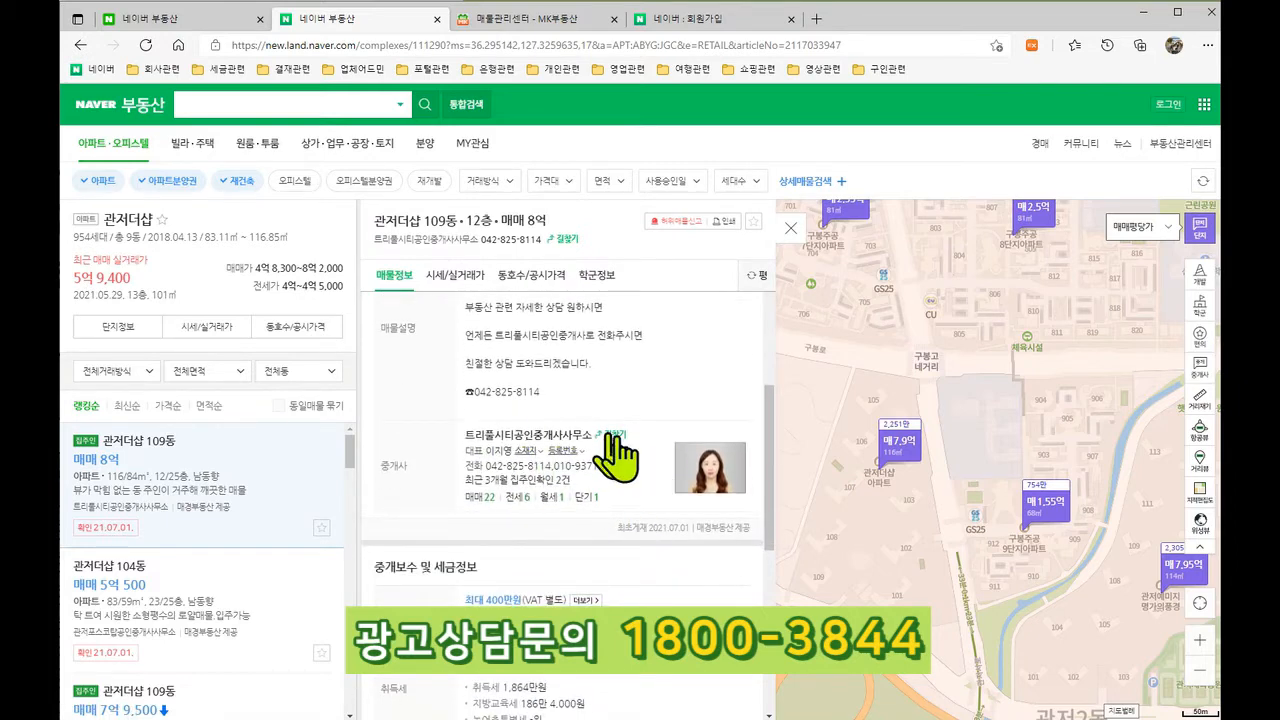
scroll(590, 520, up, 1)
scroll(585, 505, up, 4)
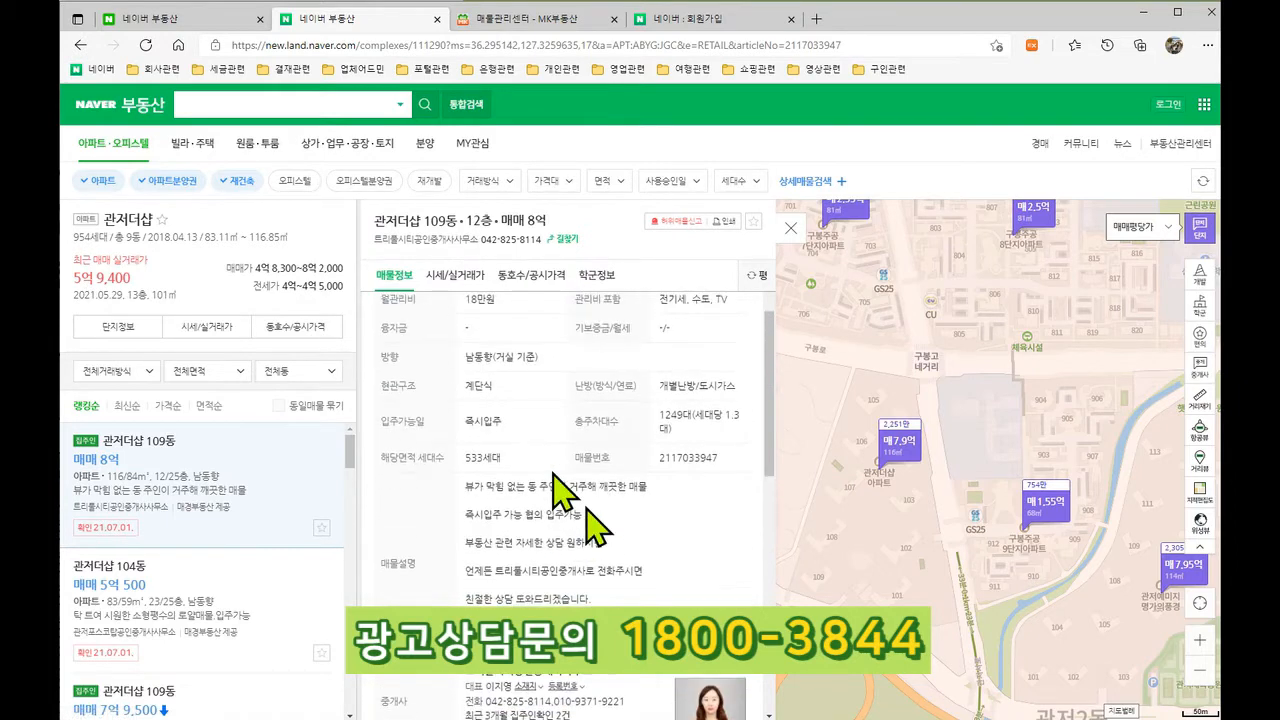
click(790, 228)
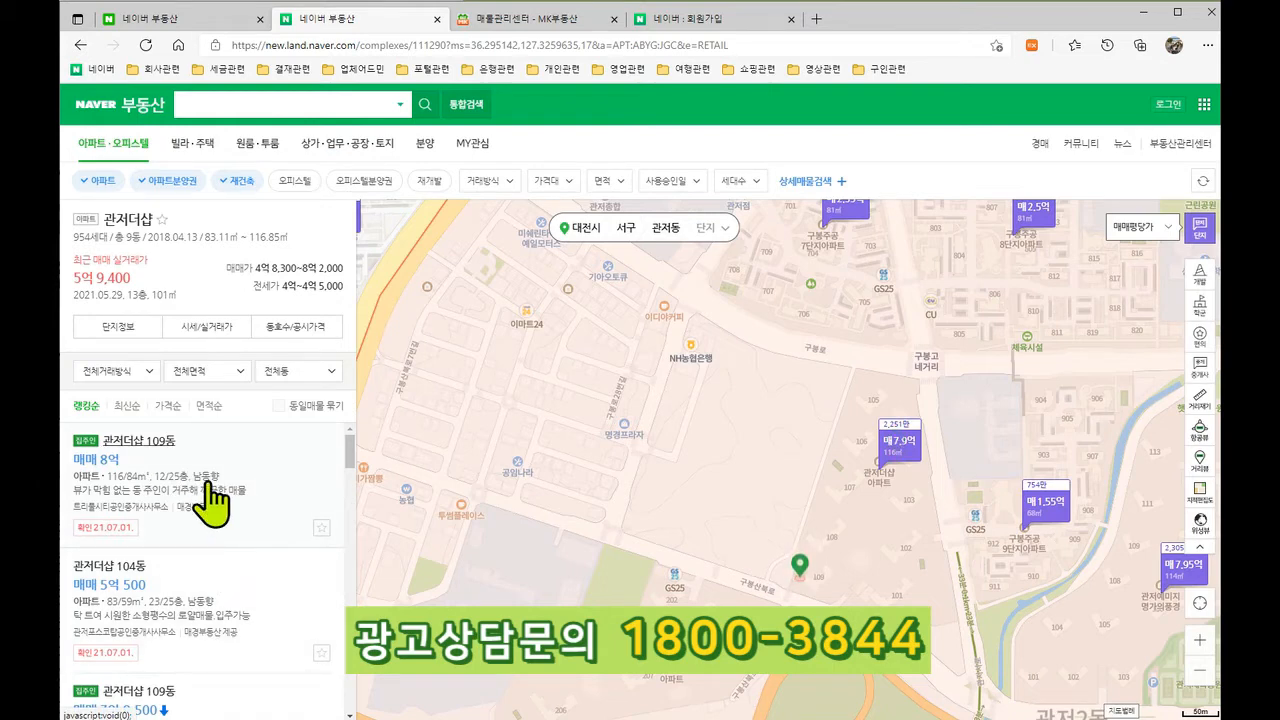
scroll(211, 493, down, 5)
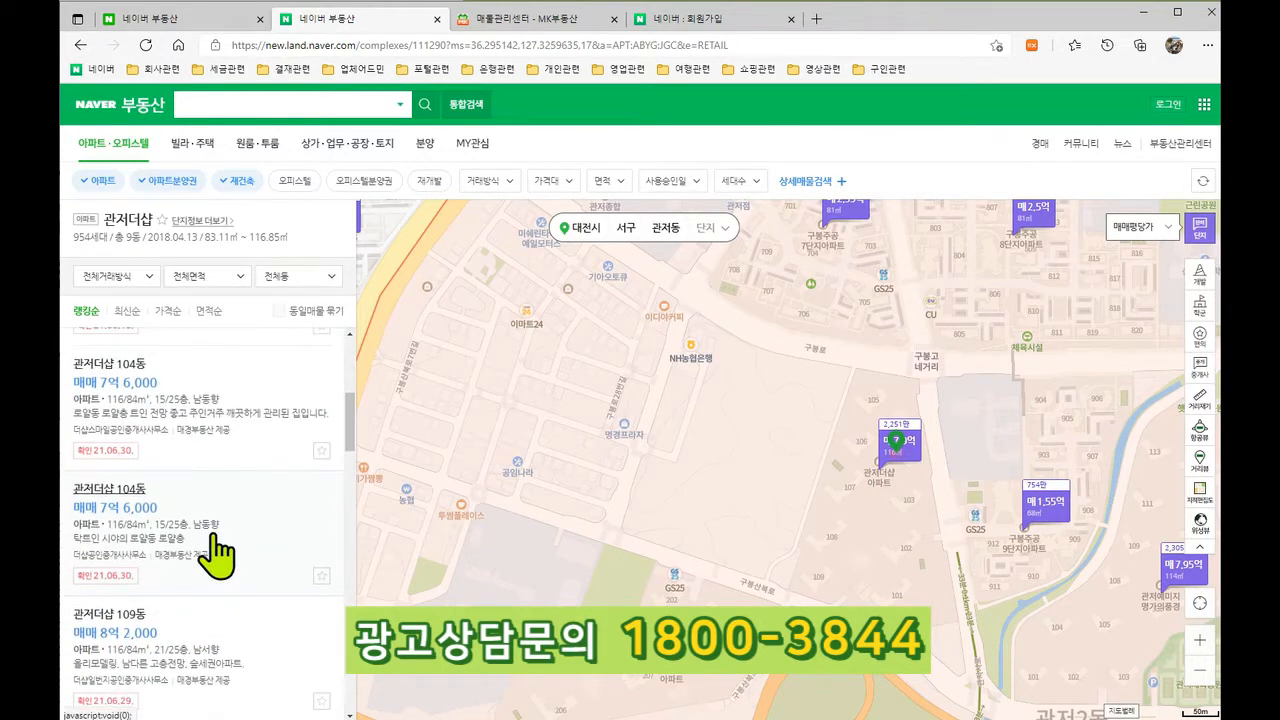
scroll(216, 553, up, 5)
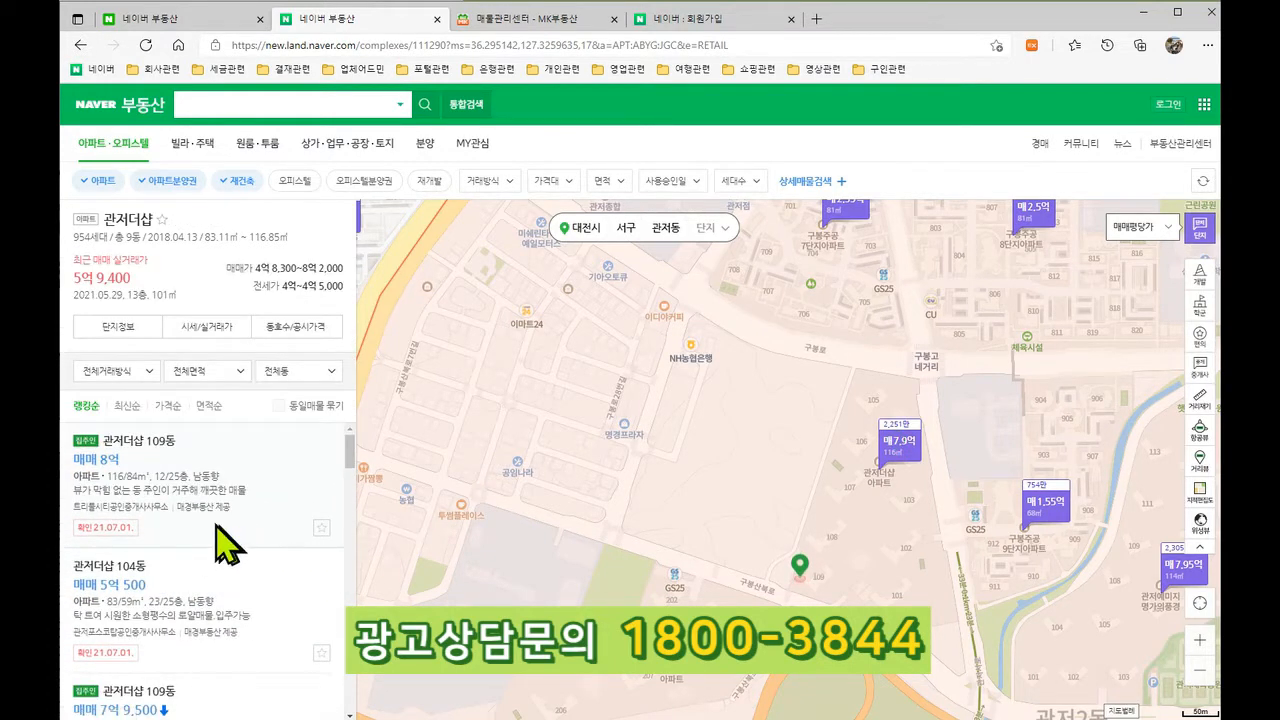
mouse_move(75, 425)
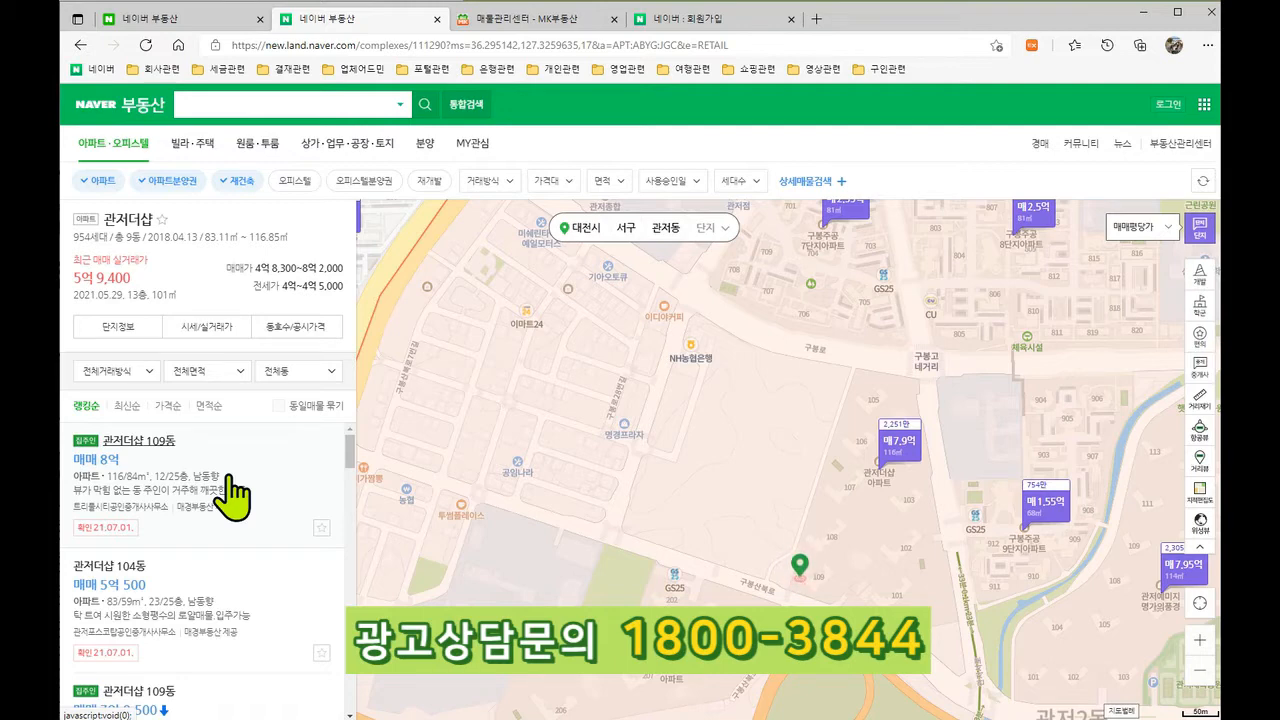
scroll(232, 490, down, 5)
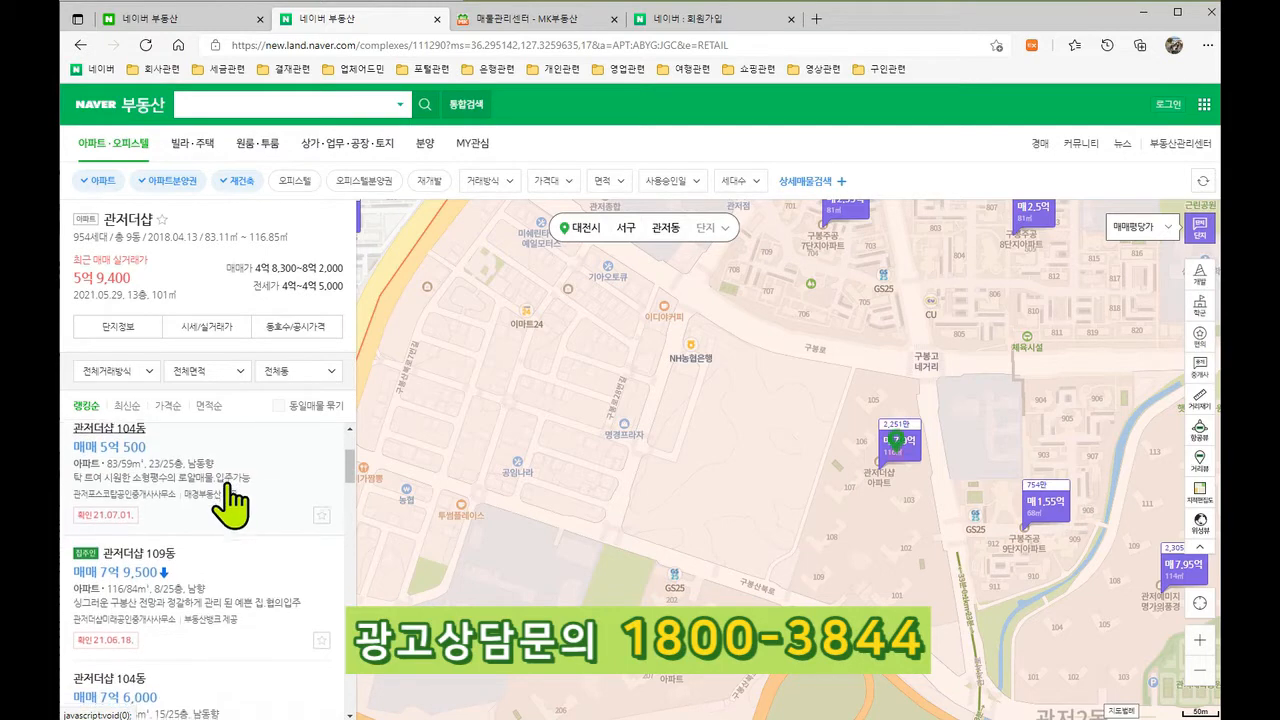
scroll(206, 500, up, 1)
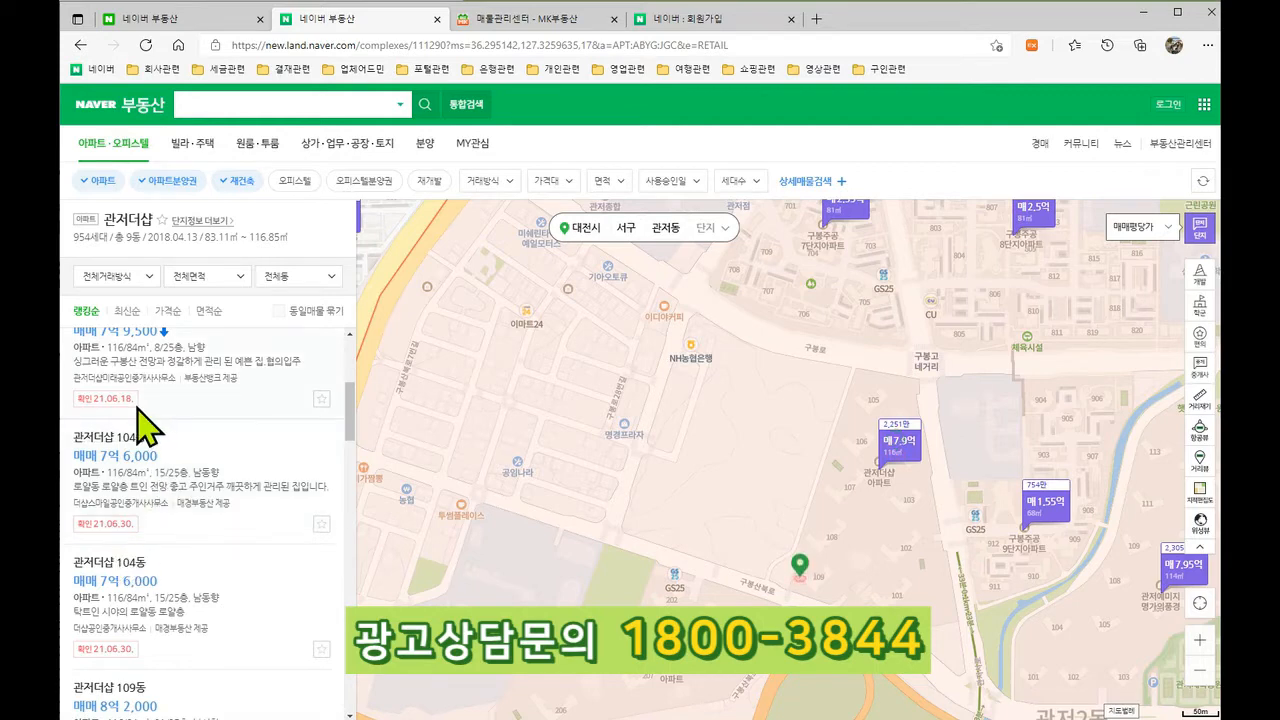
scroll(138, 428, up, 1)
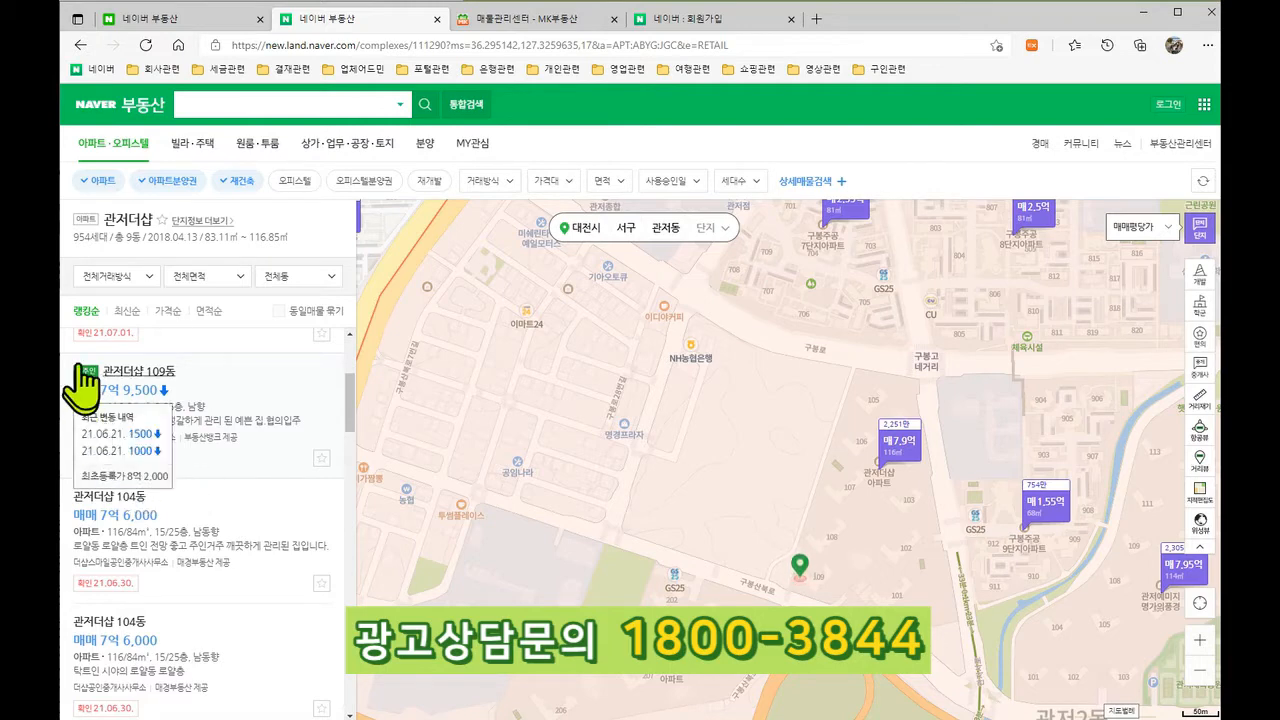
mouse_move(117, 418)
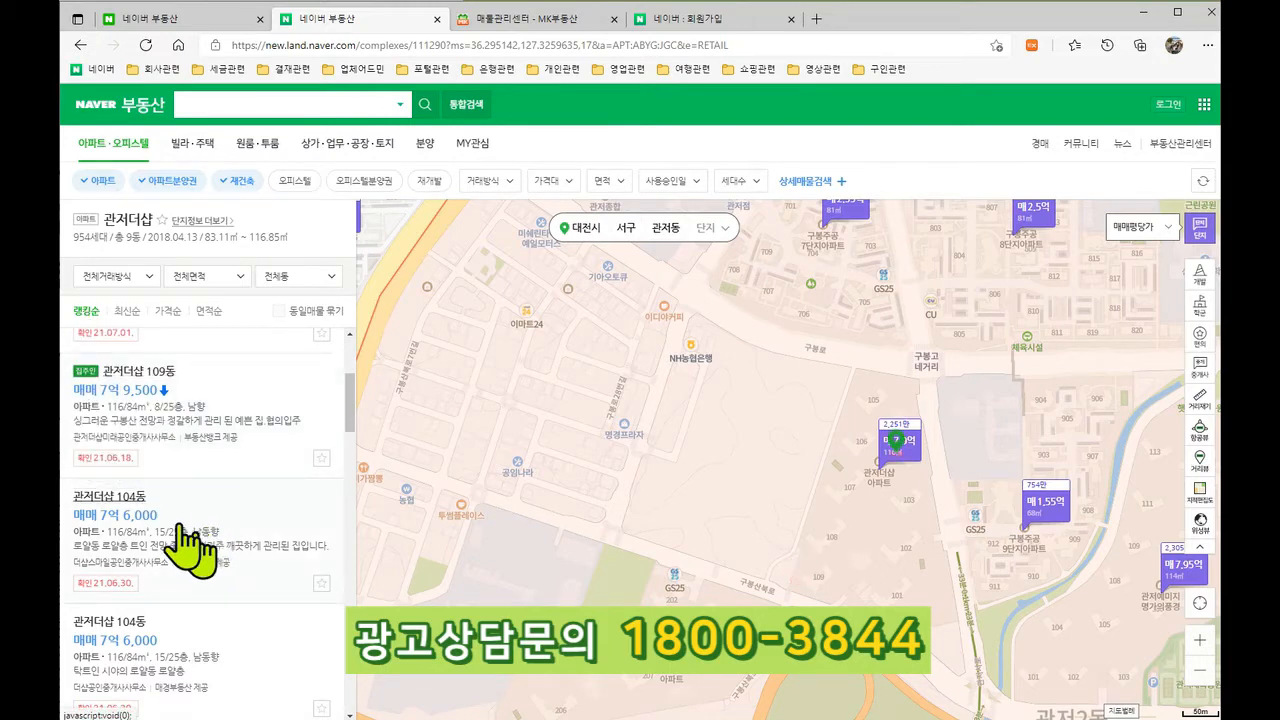
scroll(145, 449, up, 3)
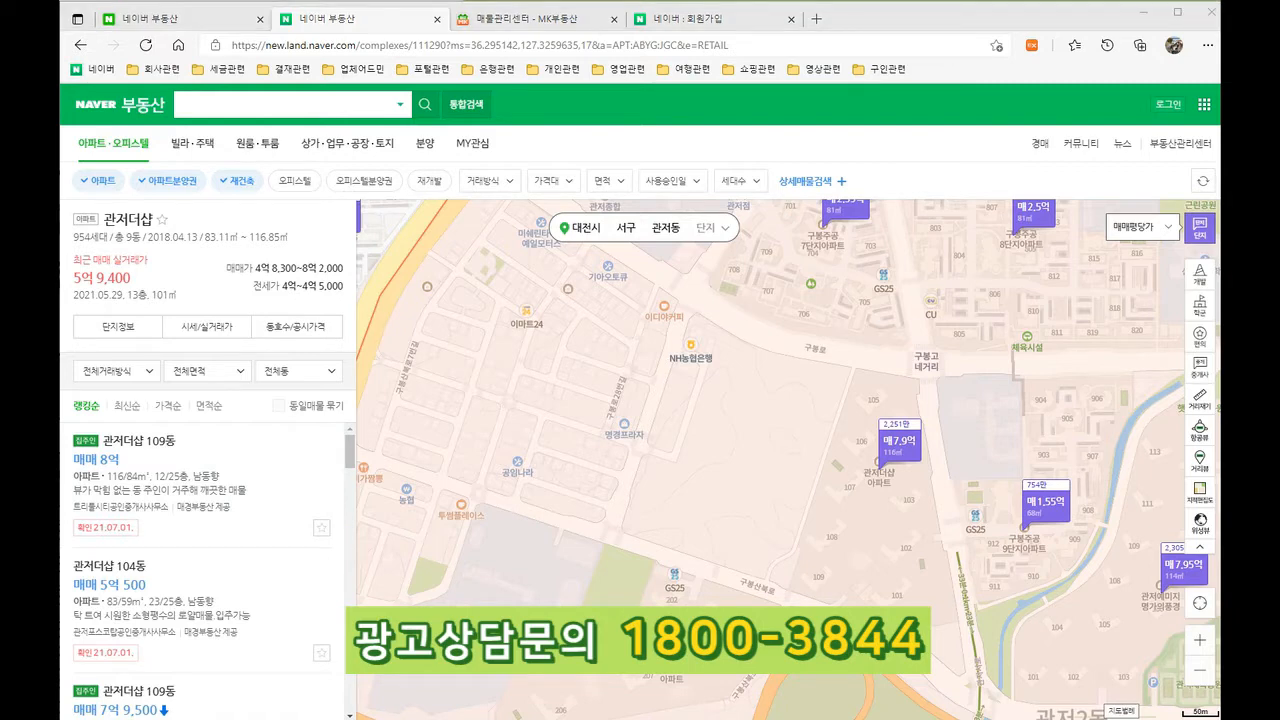
Step: Scroll Honghee Marketing to its 2018 Naver layout screenshot, then open the 관저더샵 109동 8억 listing
drag(62, 70, 768, 60)
scroll(895, 277, up, 1)
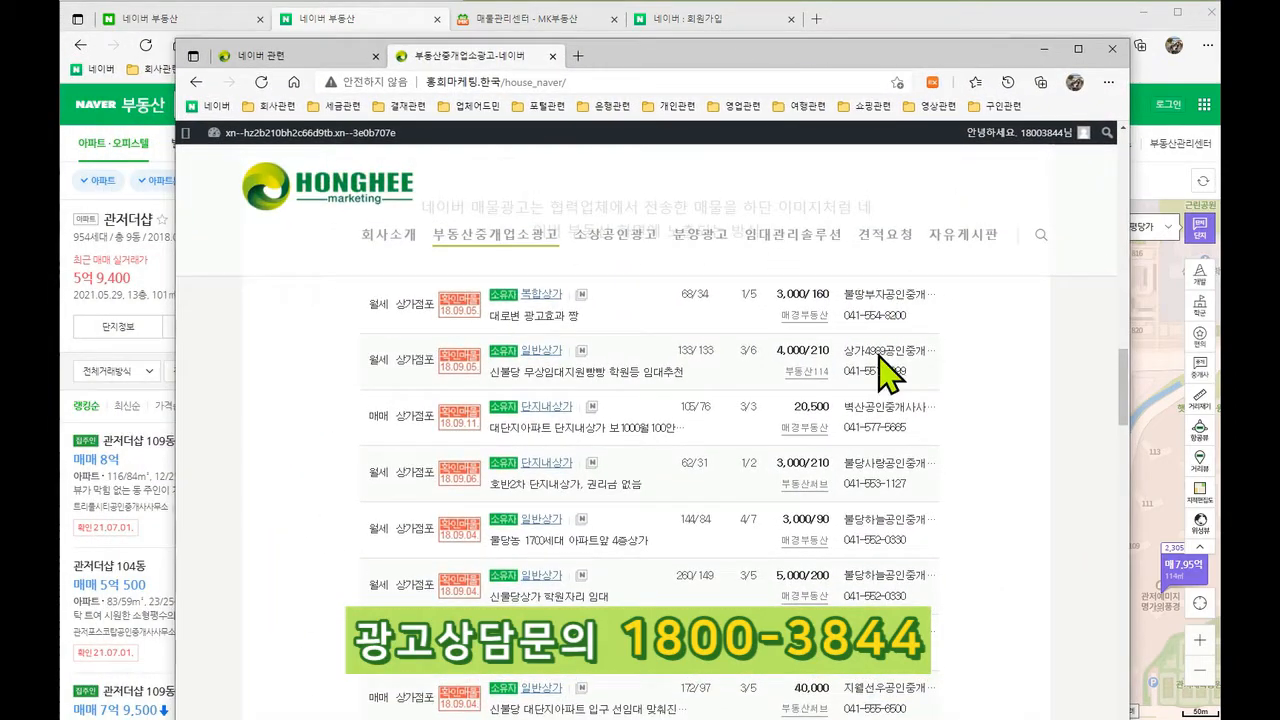
scroll(878, 352, down, 1)
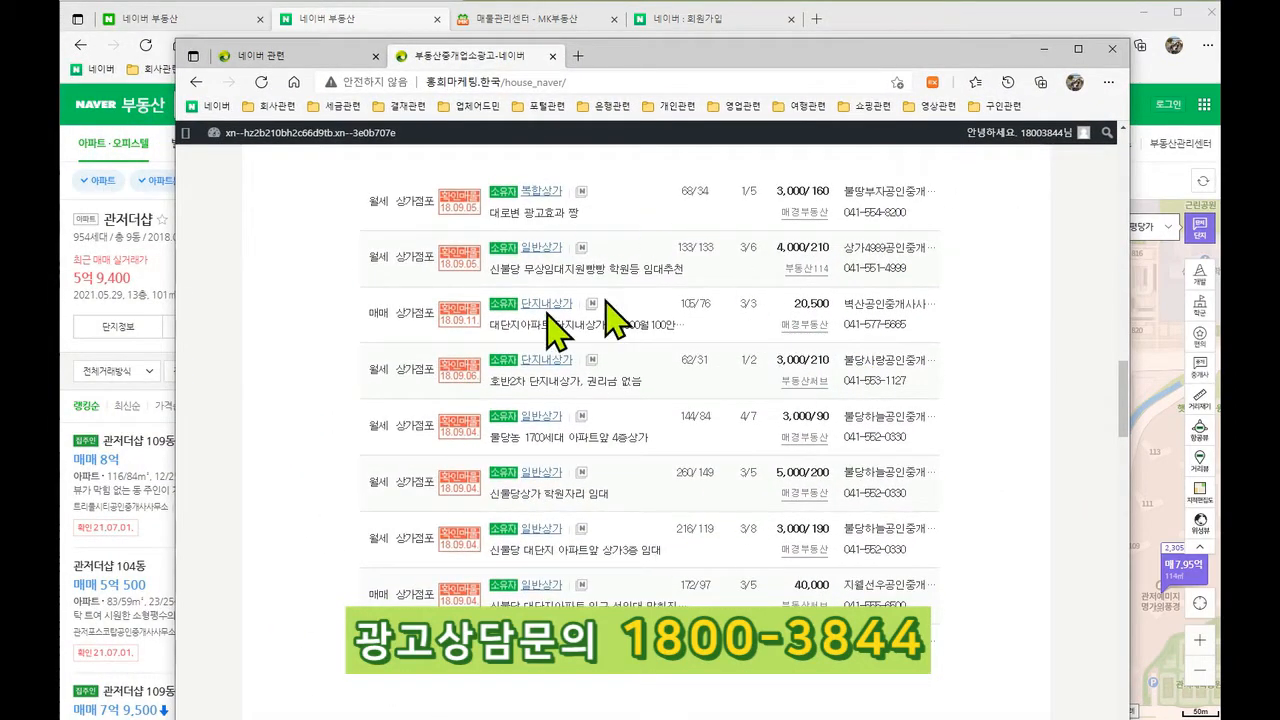
scroll(995, 410, down, 5)
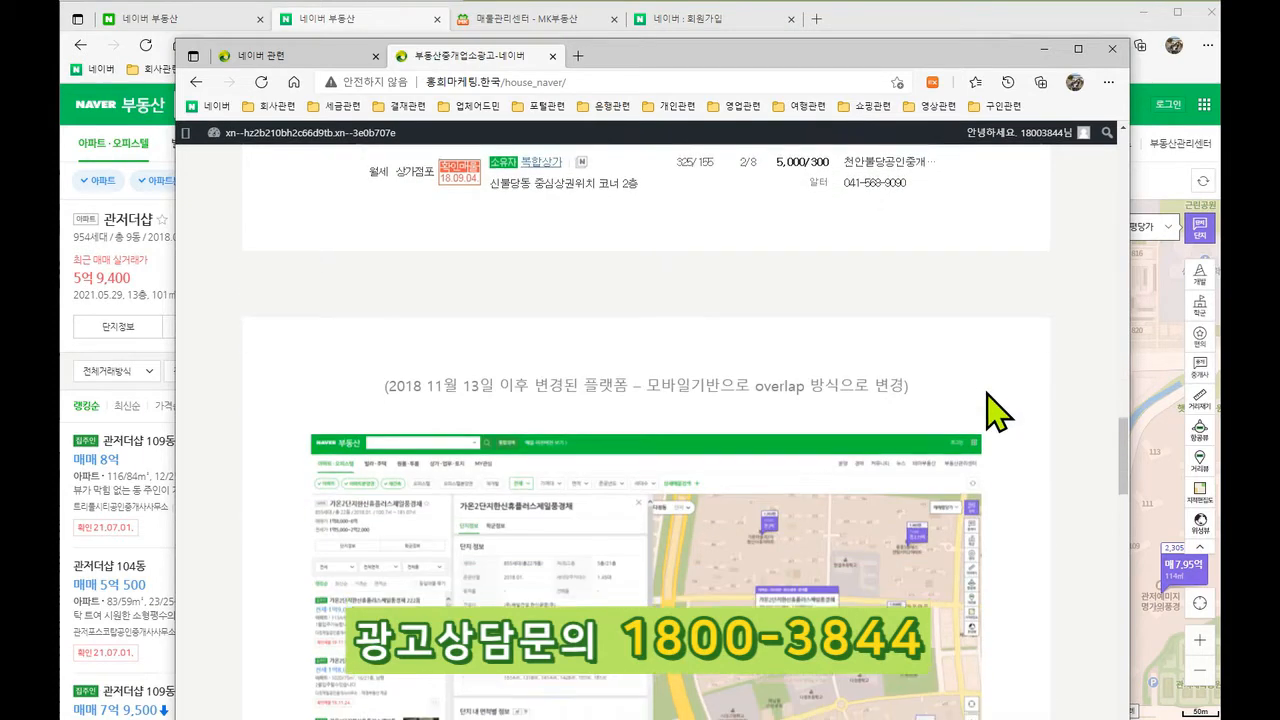
scroll(997, 410, down, 2)
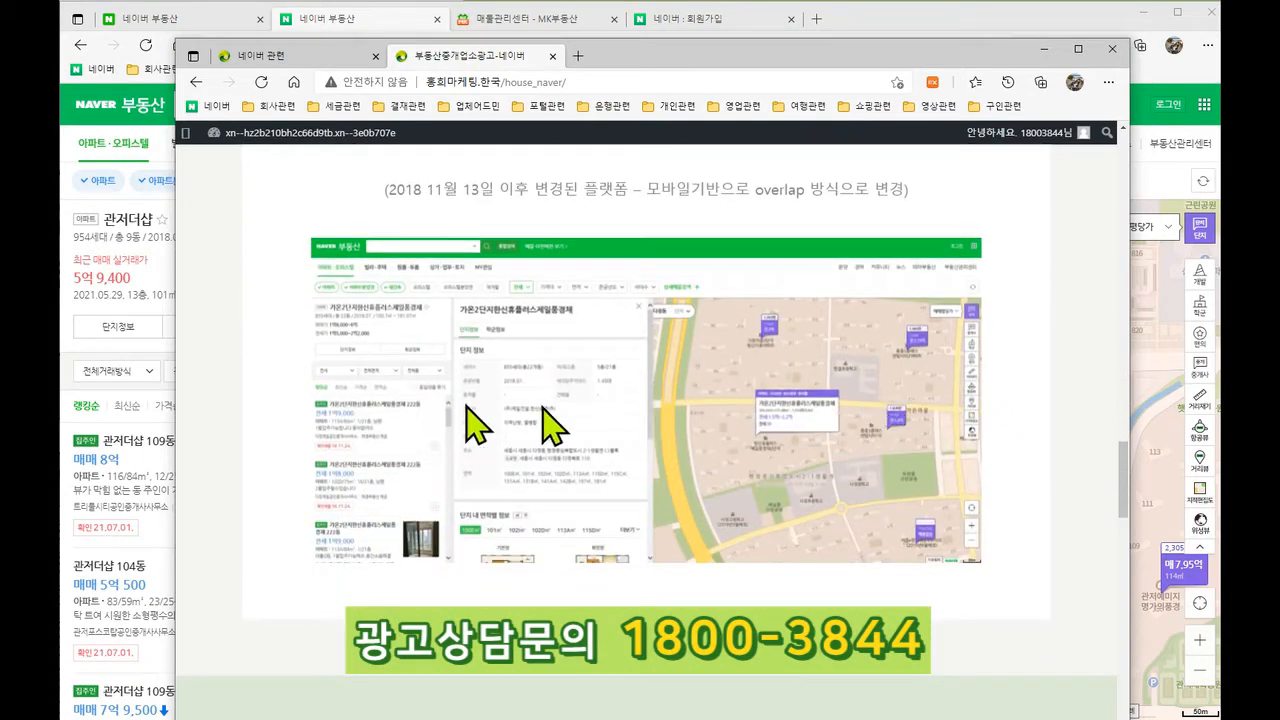
drag(730, 46, 0, 82)
click(200, 486)
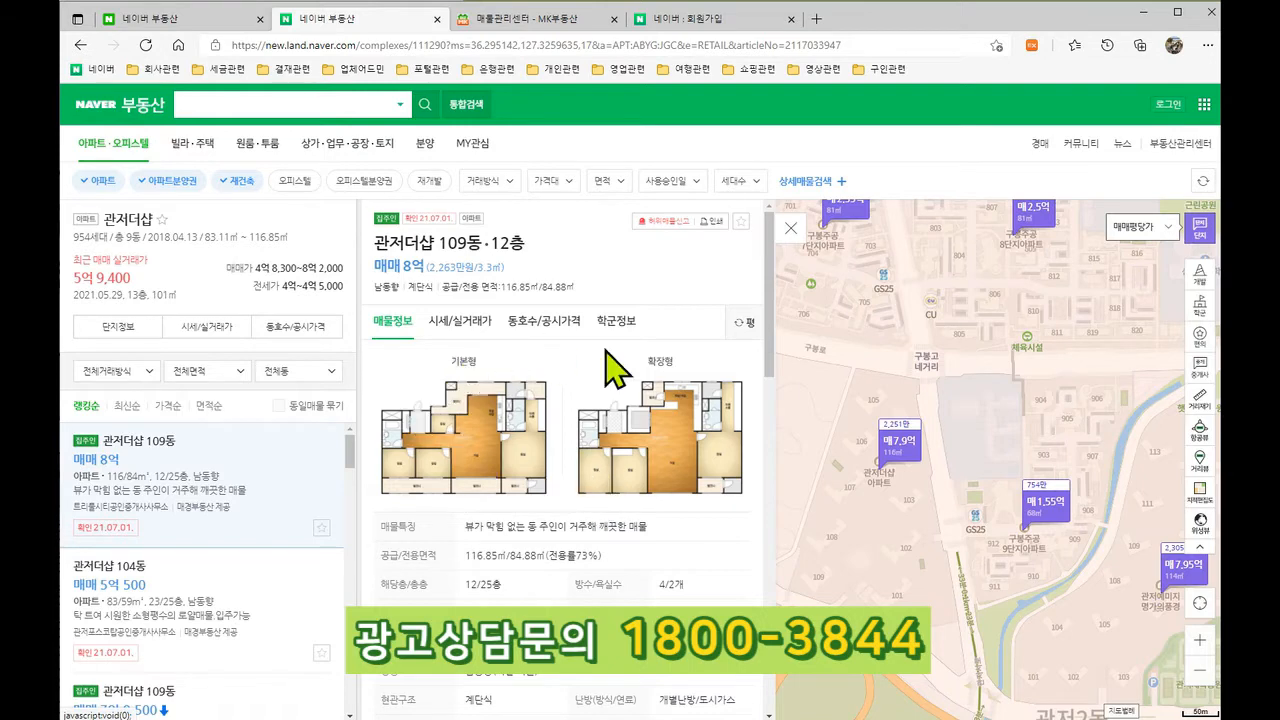
Step: Return from Naver Real Estate to the naver.com home page via the NAVER logo
click(104, 108)
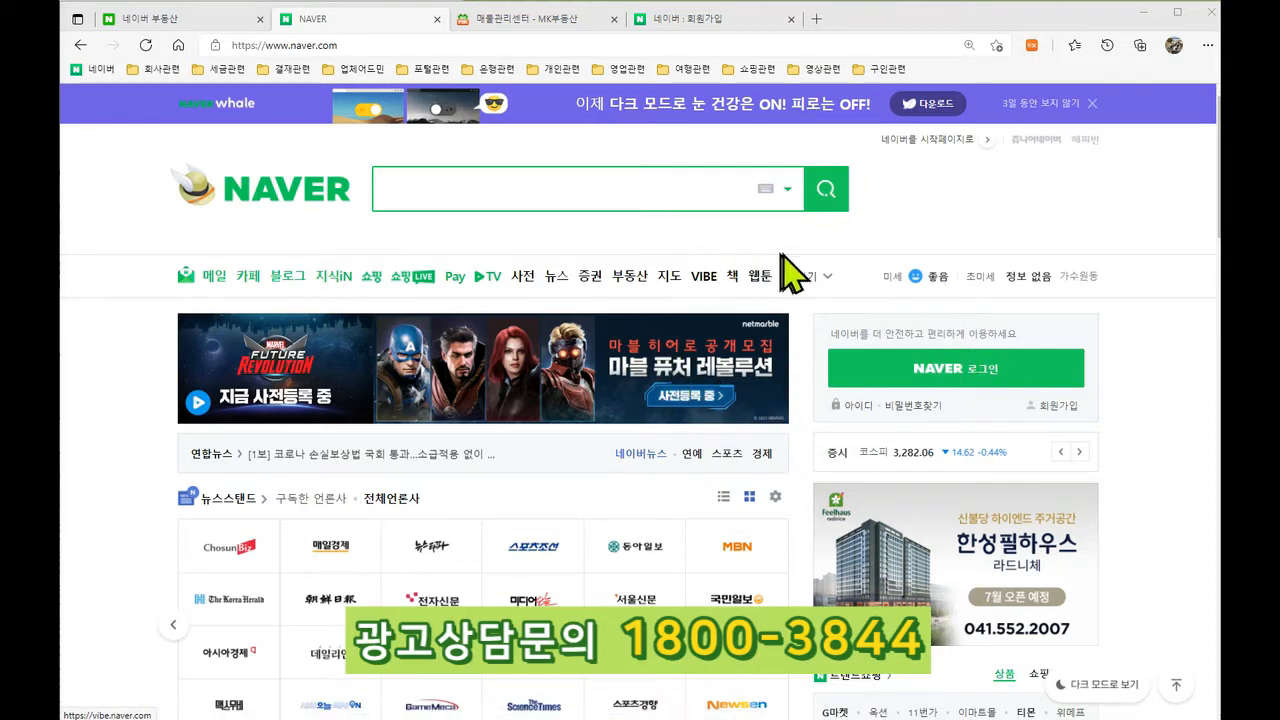
Step: Start Naver sign-up, choose group membership, and agree to all the terms
click(1058, 406)
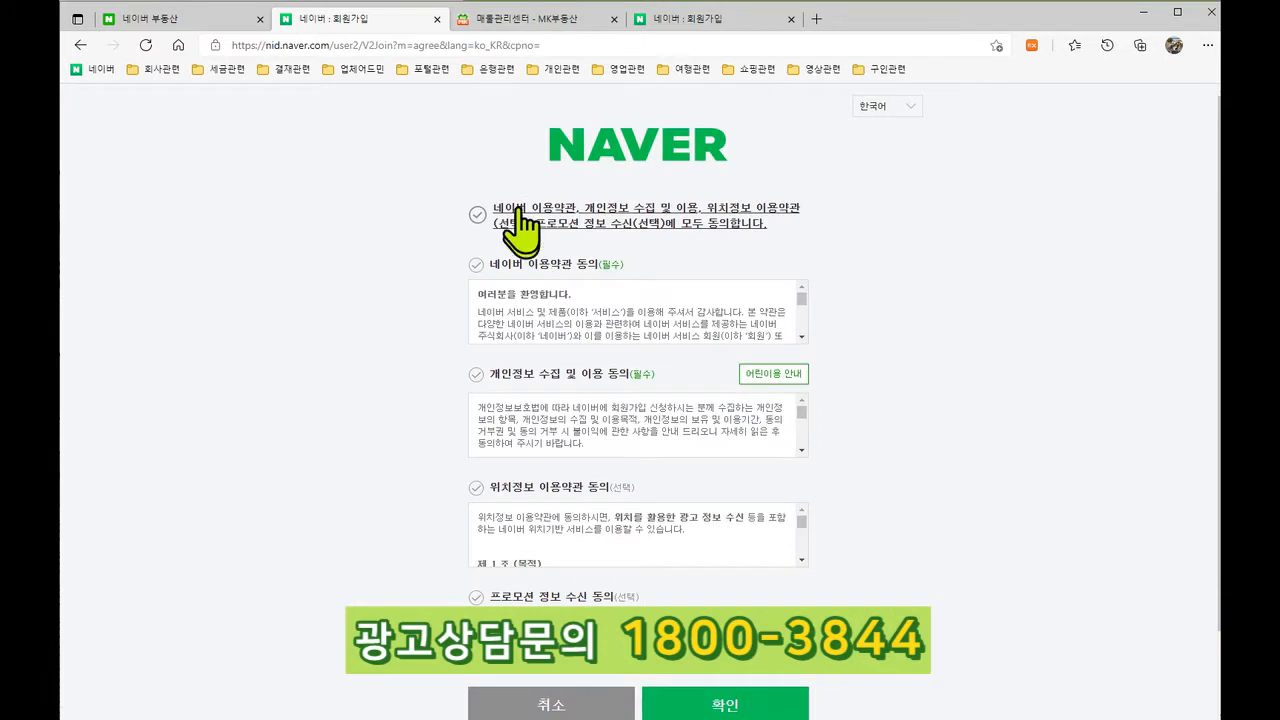
scroll(688, 418, down, 2)
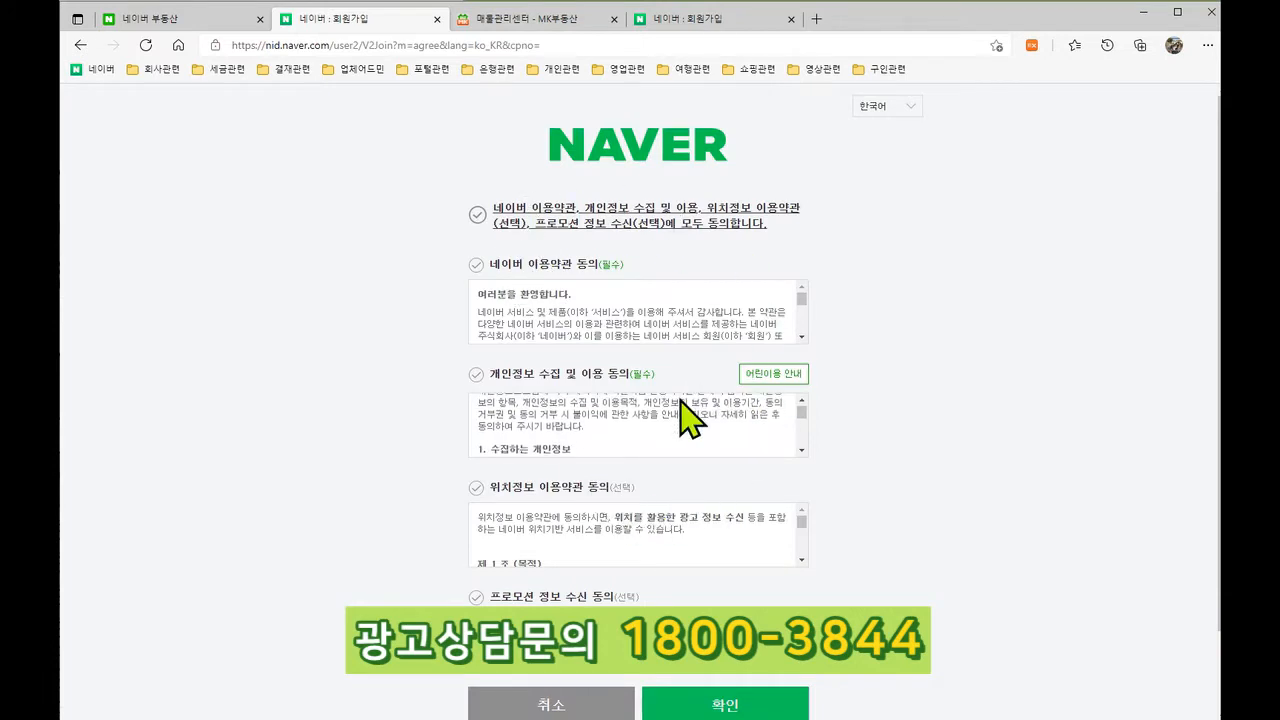
scroll(930, 430, down, 1)
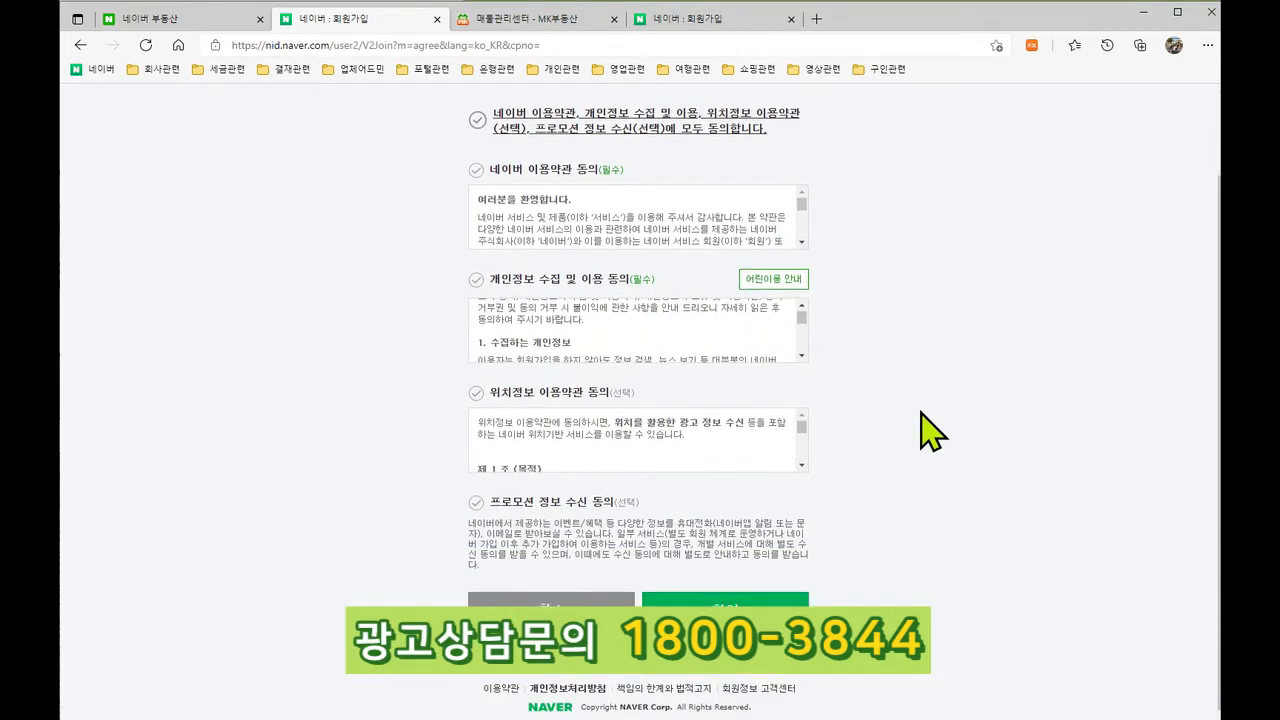
click(748, 678)
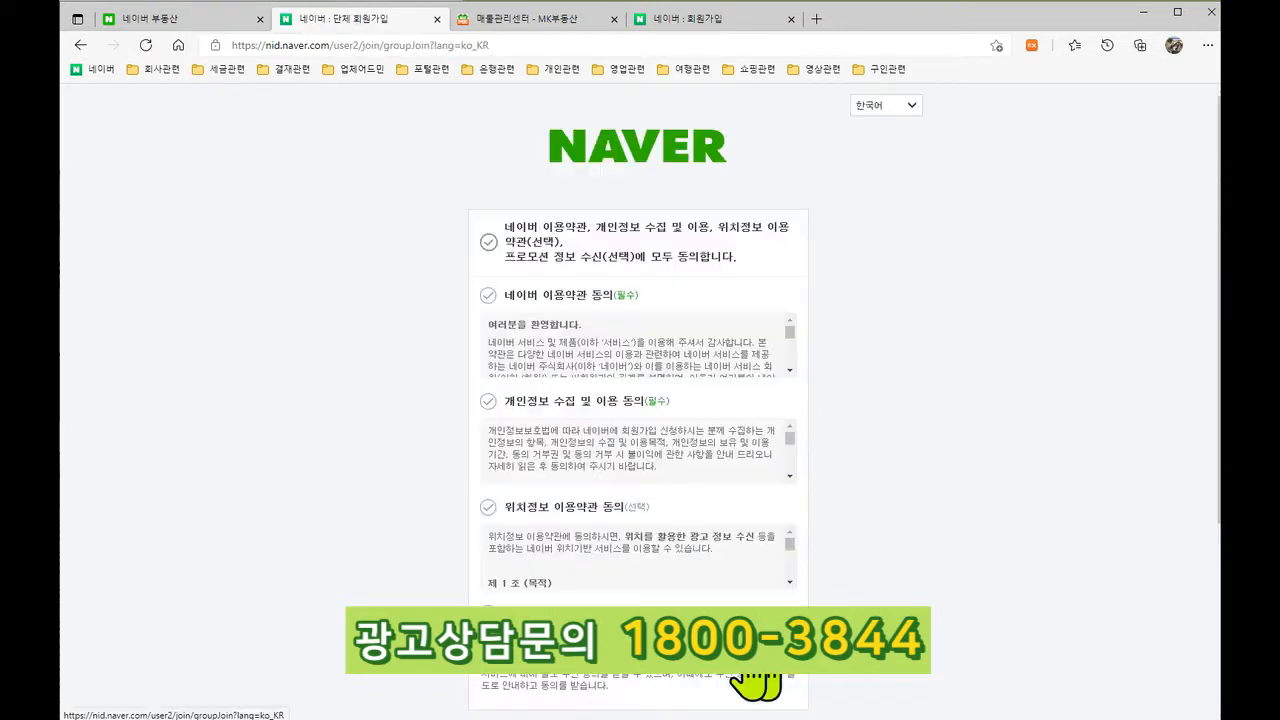
click(497, 262)
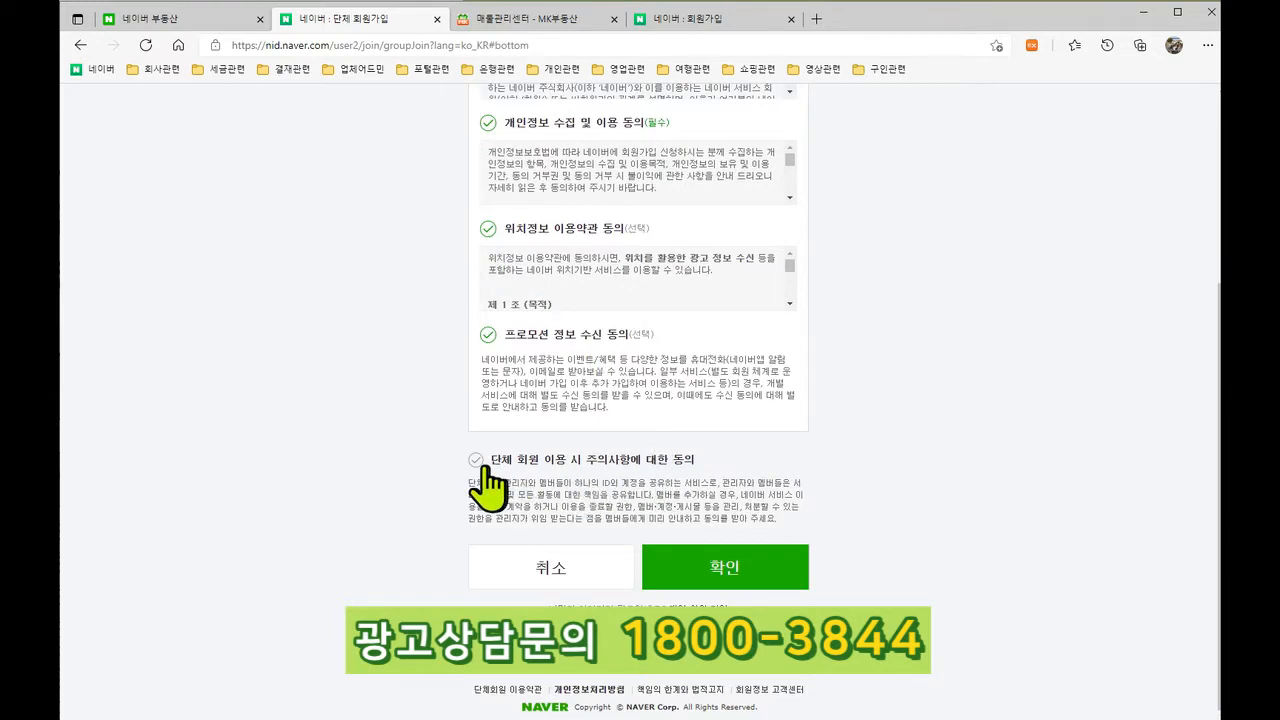
click(700, 568)
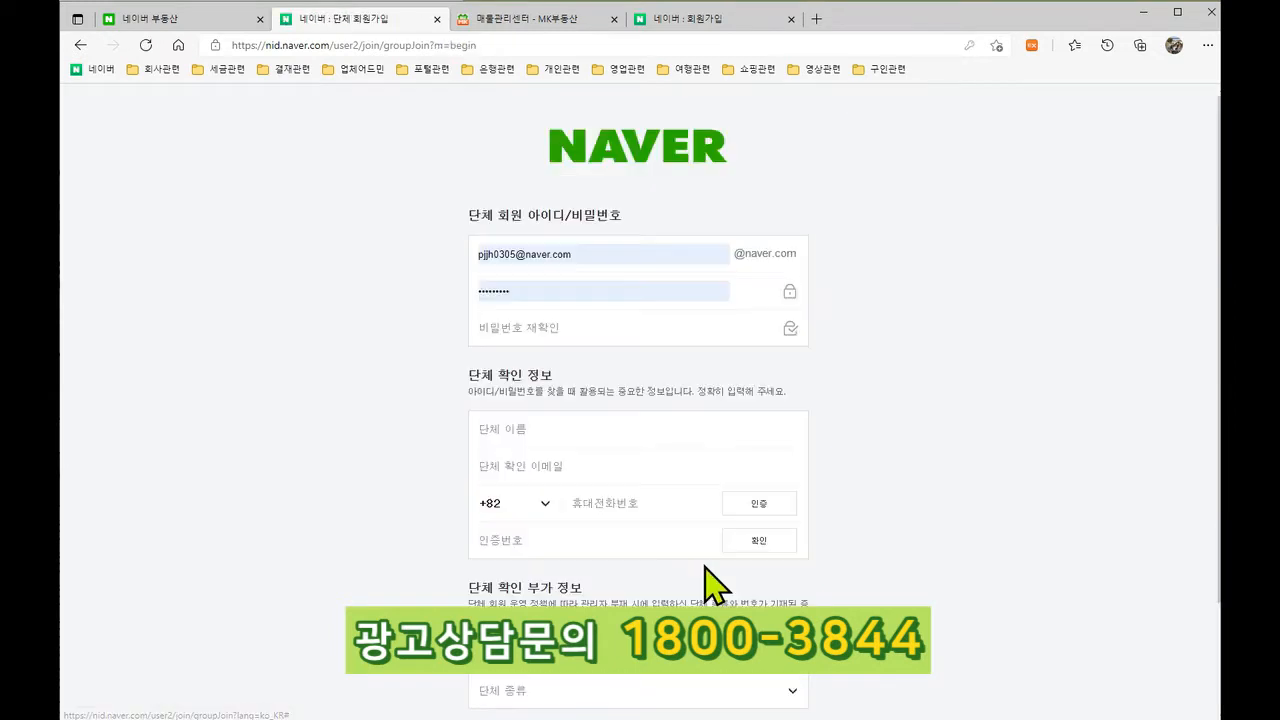
Step: Erase the autofilled group ID and password from the sign-up form
click(608, 256)
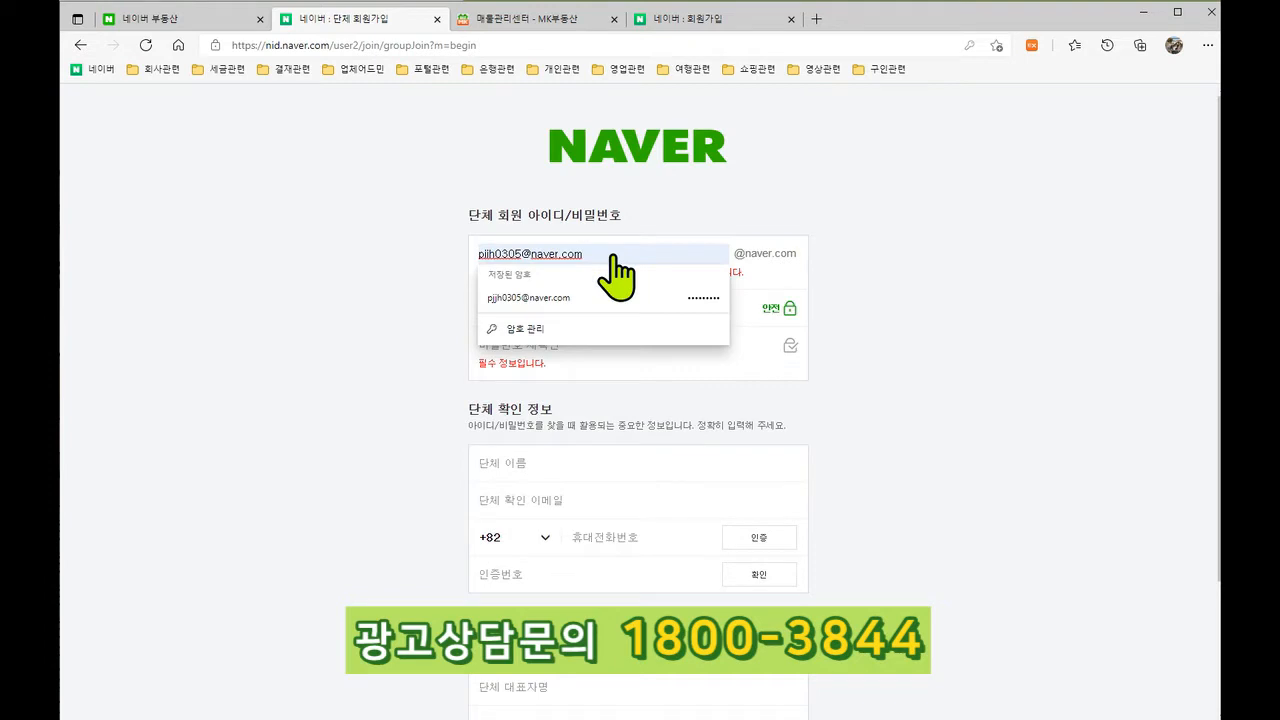
key(BackSpace)
key(BackSpace)
key(BackSpace)
key(BackSpace)
key(BackSpace)
key(BackSpace)
key(BackSpace)
key(BackSpace)
key(BackSpace)
key(BackSpace)
key(BackSpace)
key(BackSpace)
key(BackSpace)
key(BackSpace)
key(BackSpace)
key(BackSpace)
key(BackSpace)
key(BackSpace)
click(897, 224)
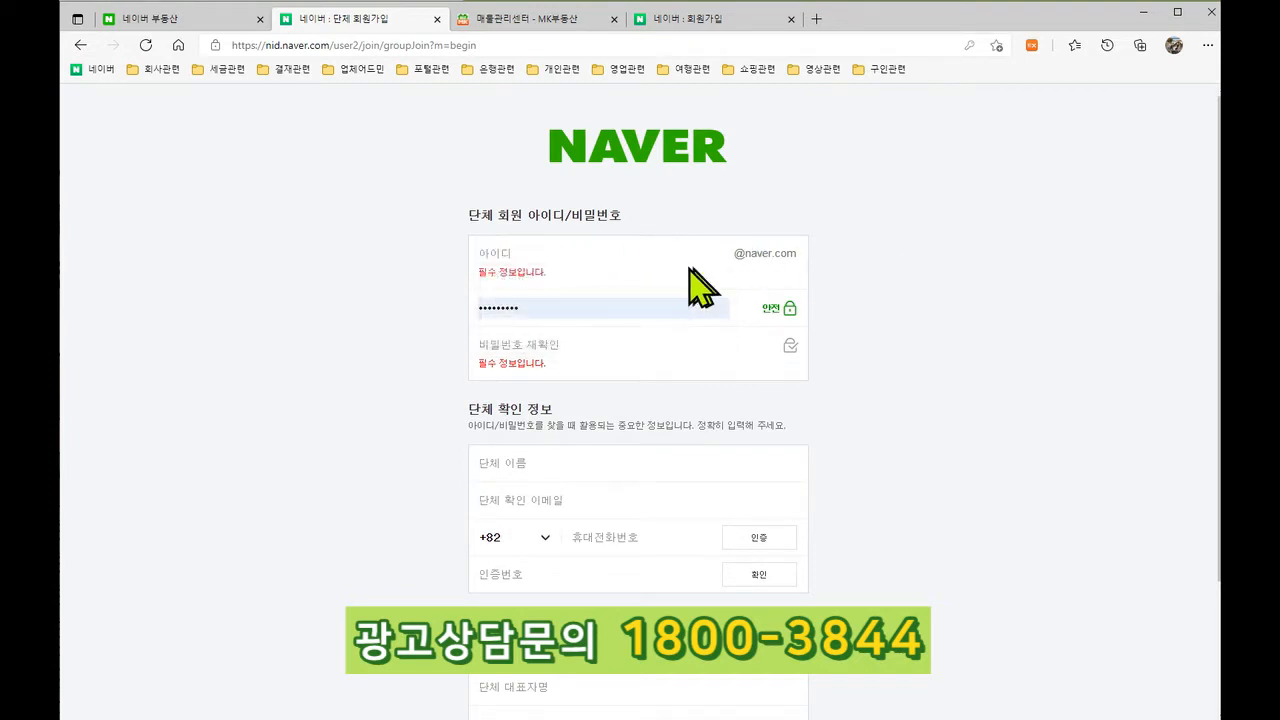
drag(543, 309, 416, 307)
key(BackSpace)
click(933, 385)
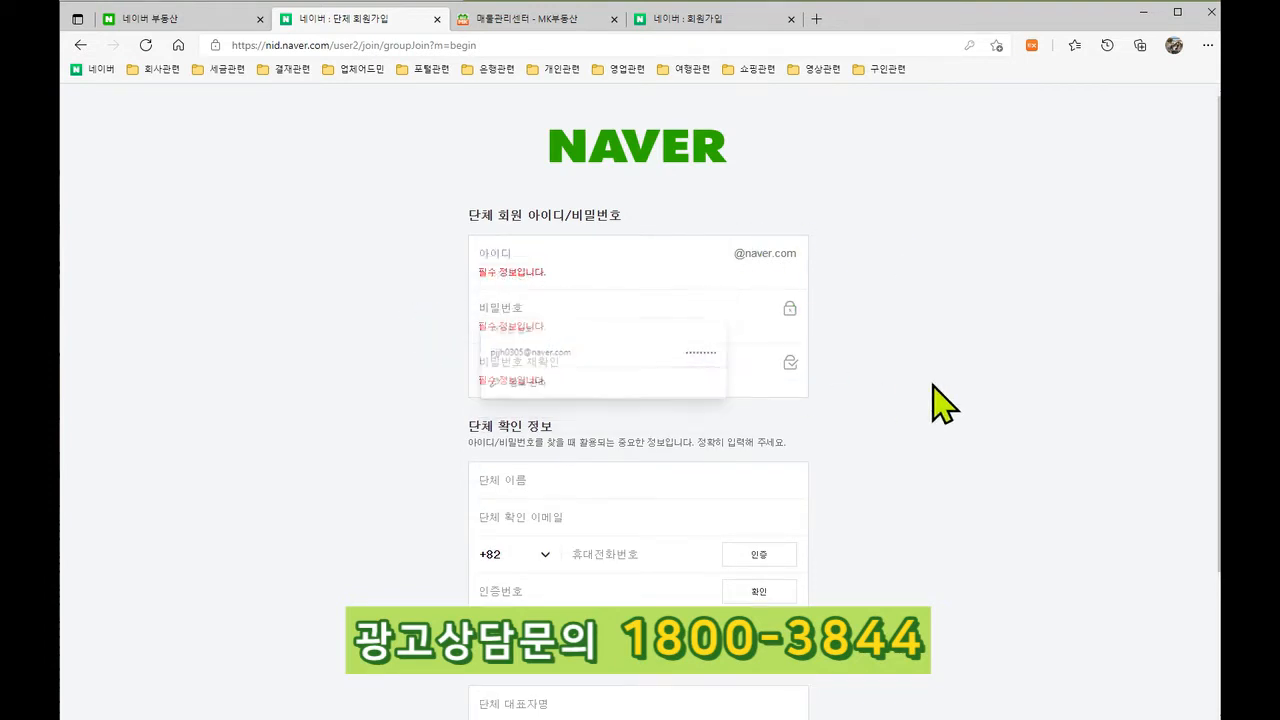
Step: Set the 단체 종류 to 개인사업자, then return to the Naver home page
scroll(740, 450, down, 1)
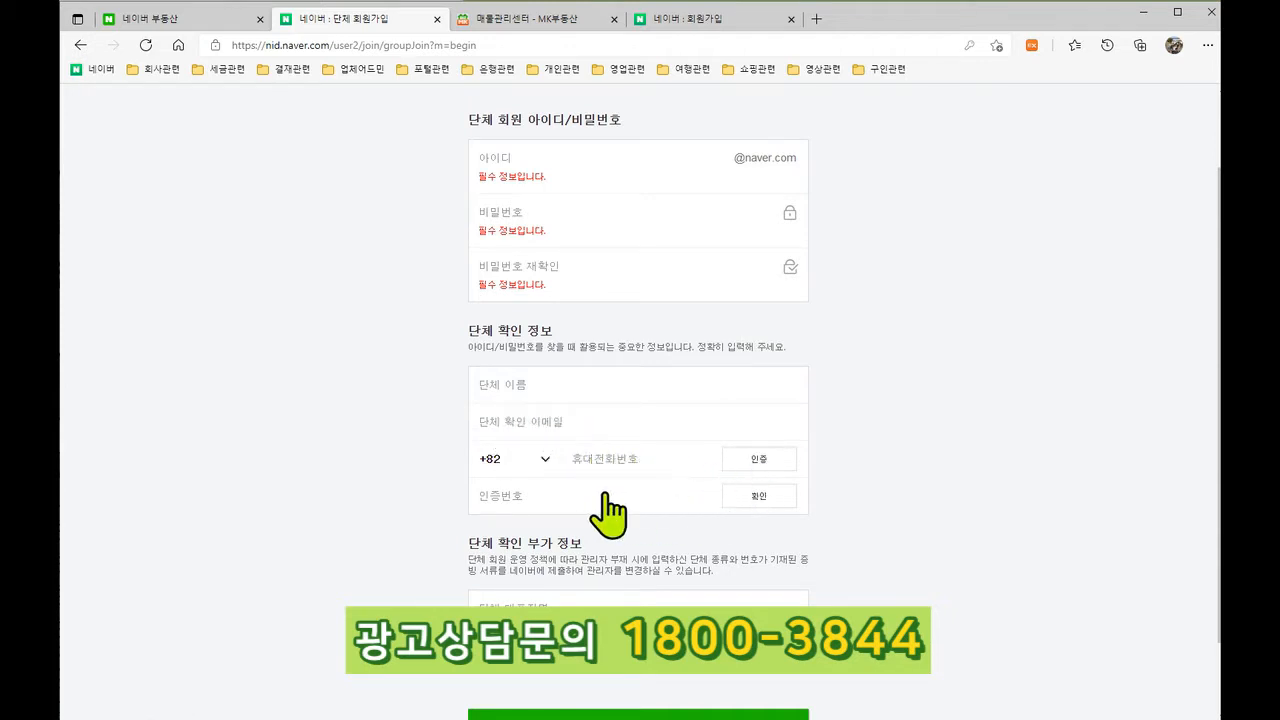
scroll(570, 510, down, 1)
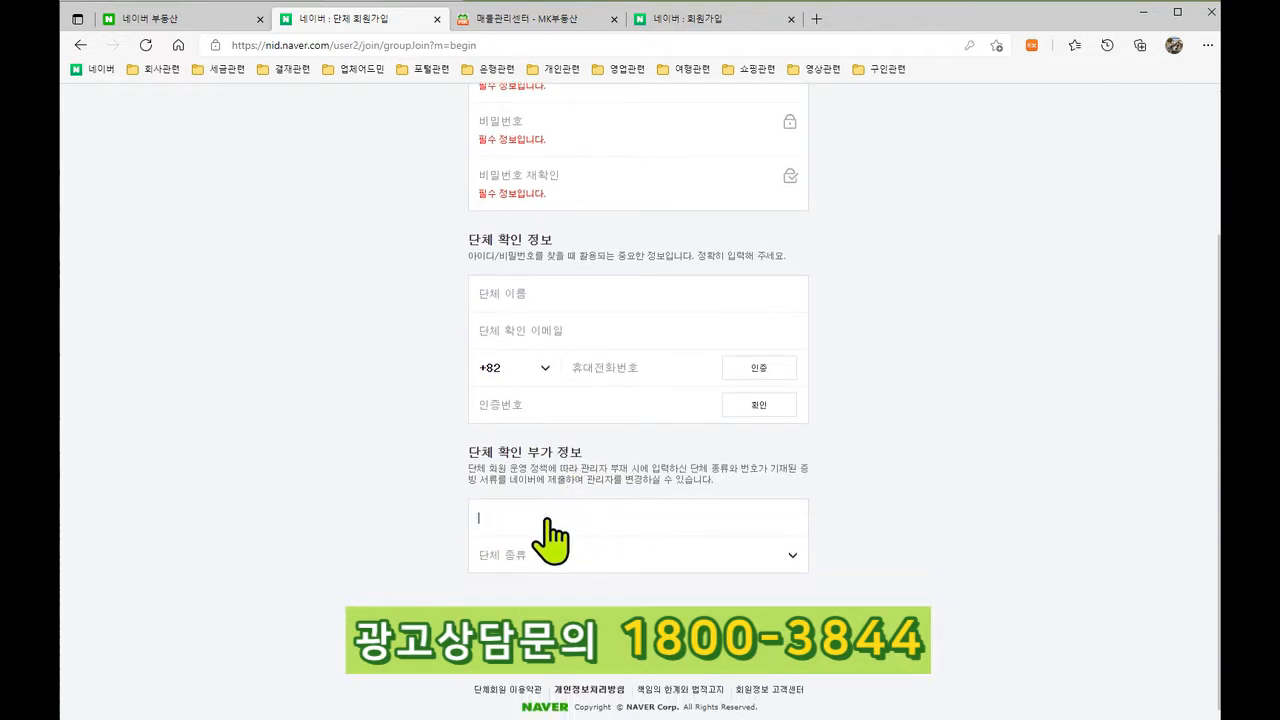
click(841, 518)
click(551, 560)
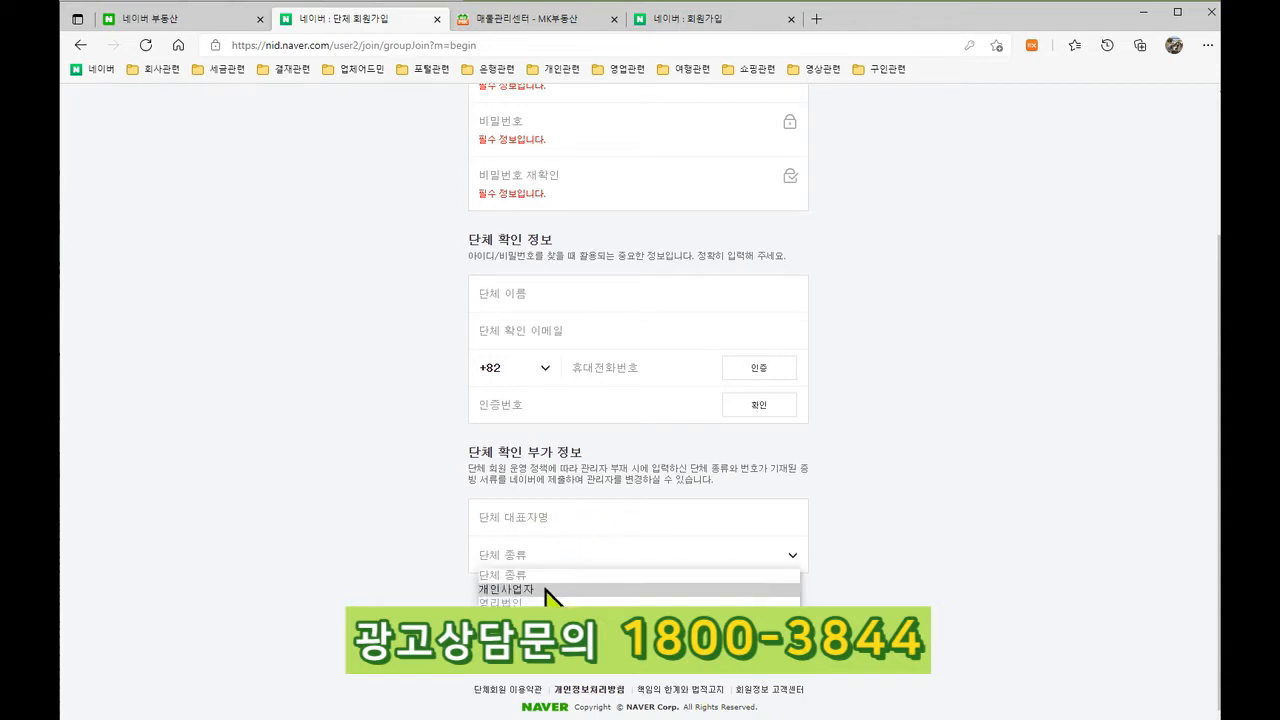
click(547, 590)
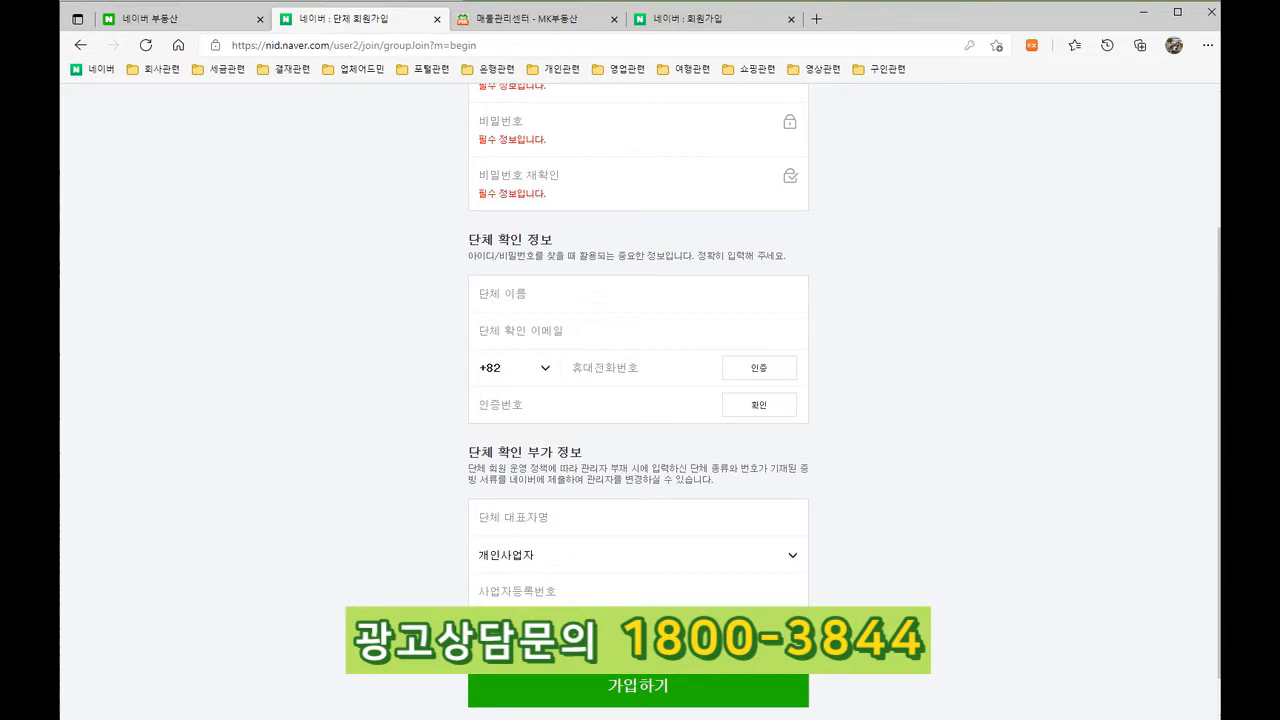
scroll(638, 400, up, 3)
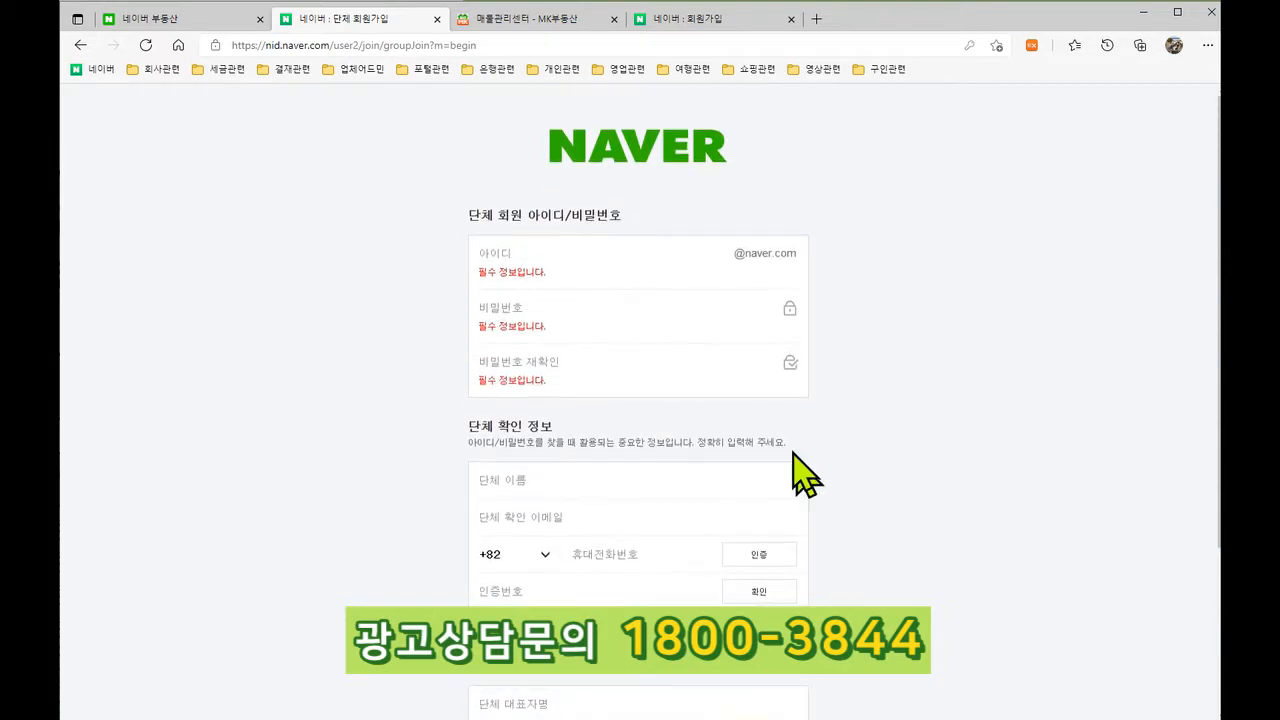
click(668, 147)
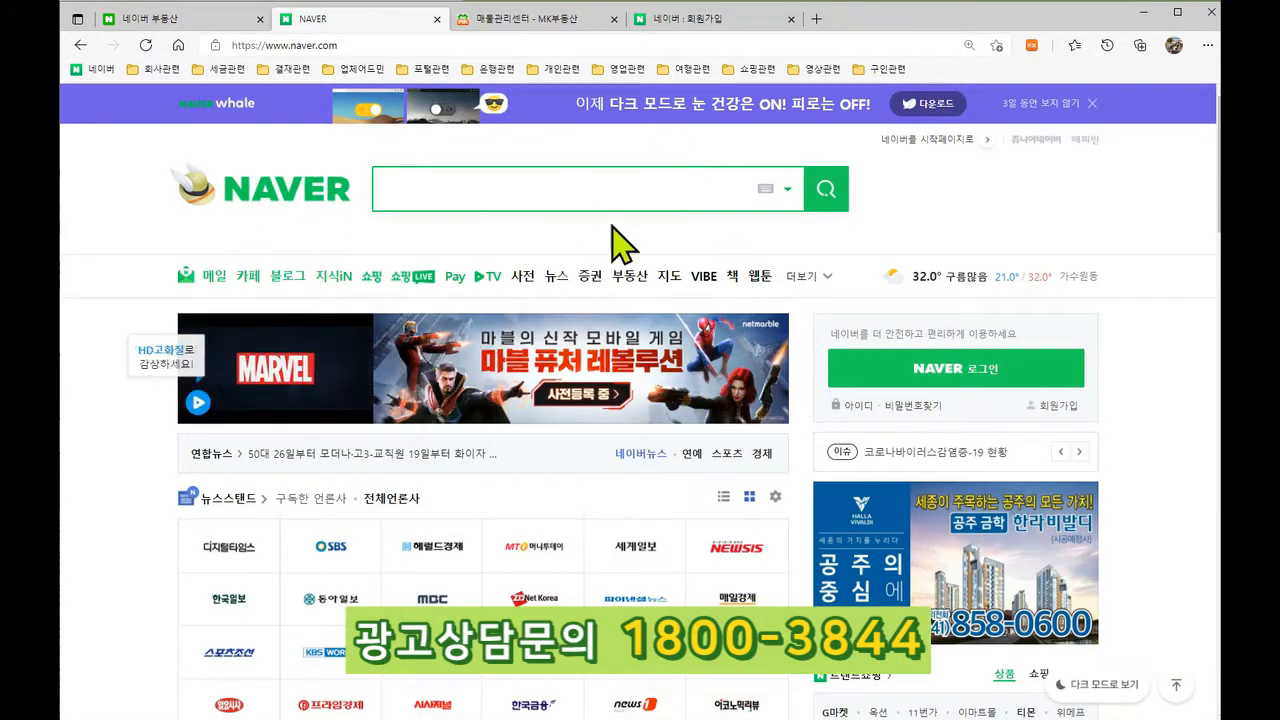
Step: Open Naver's 부동산관리센터, dismiss its notice popup, and start the broker 회원가입
click(632, 276)
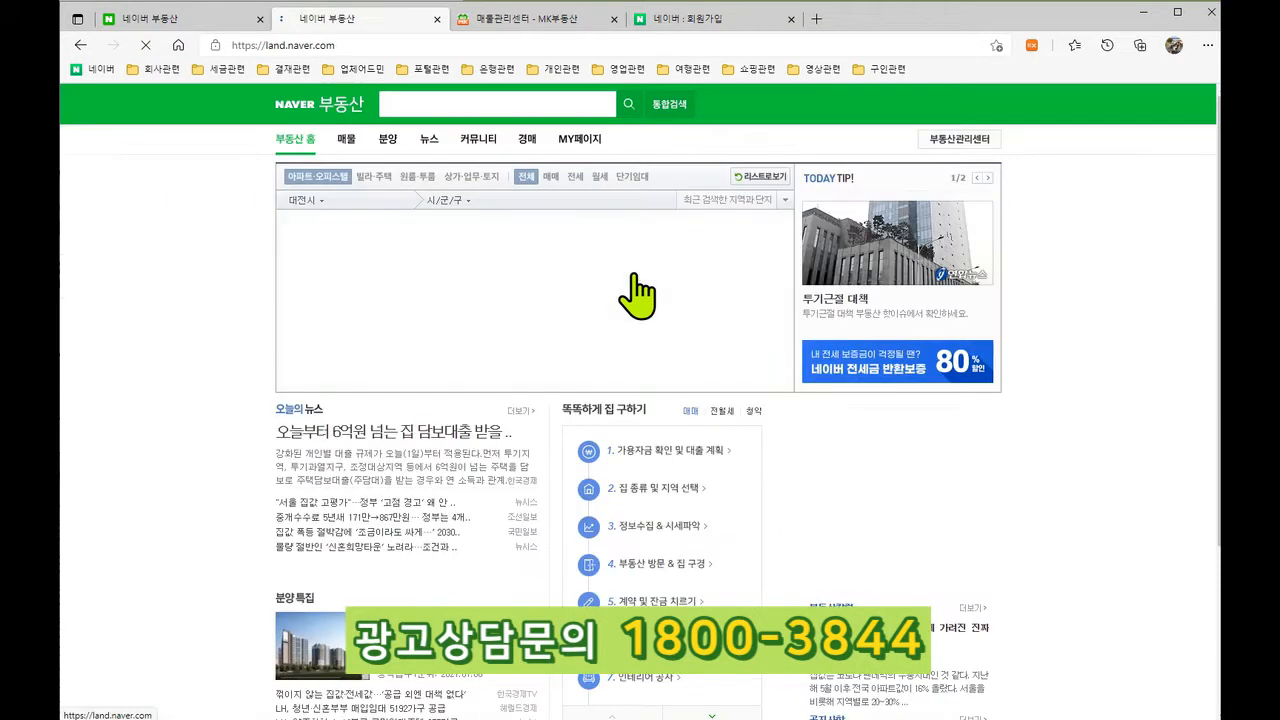
click(948, 141)
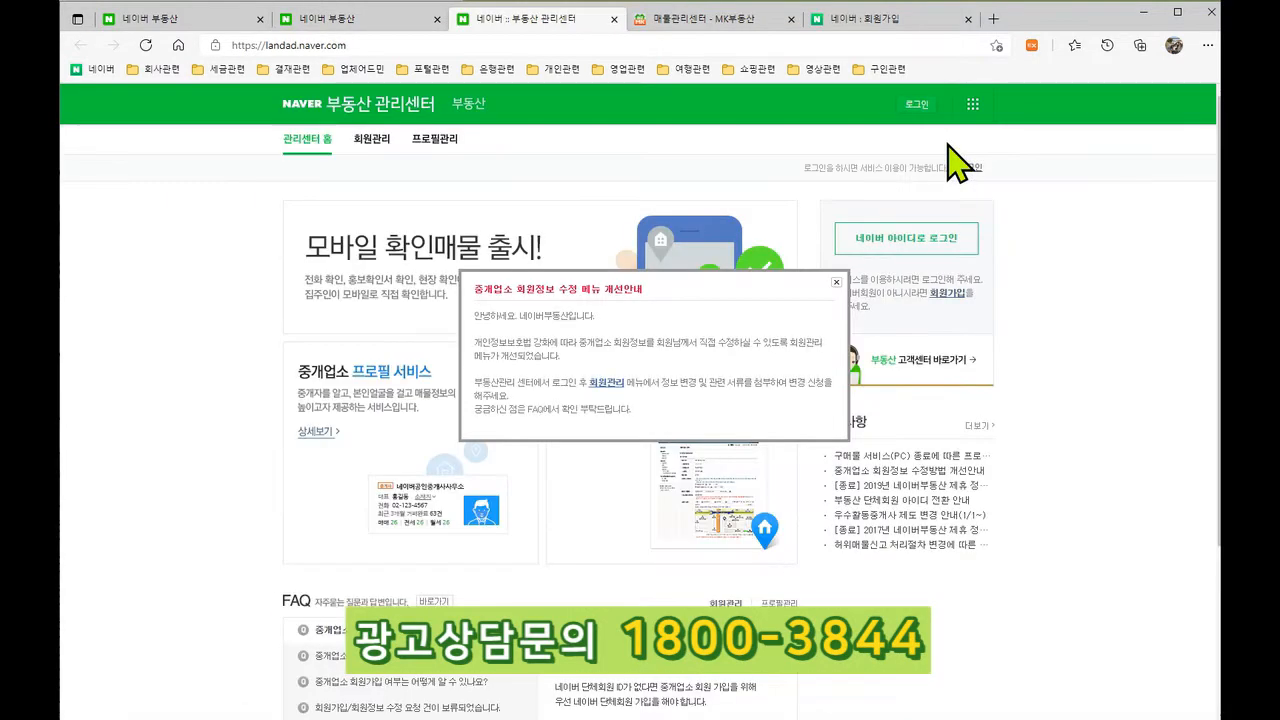
click(836, 282)
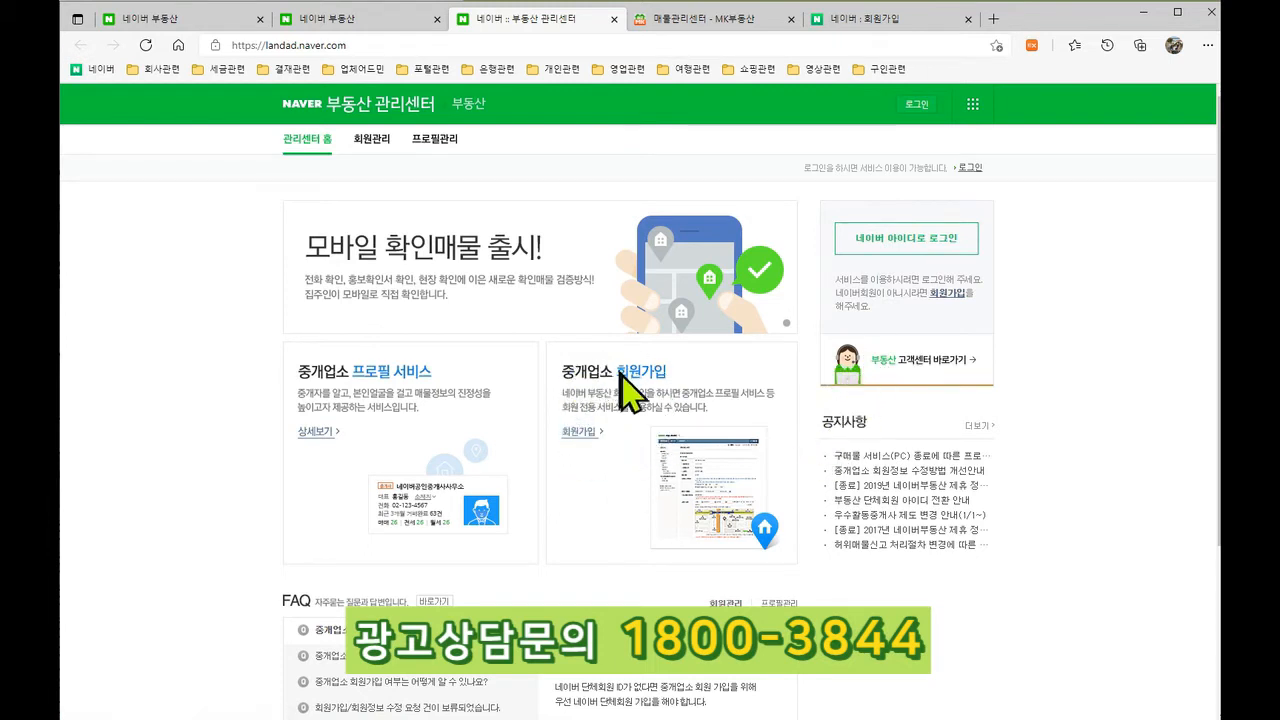
click(575, 432)
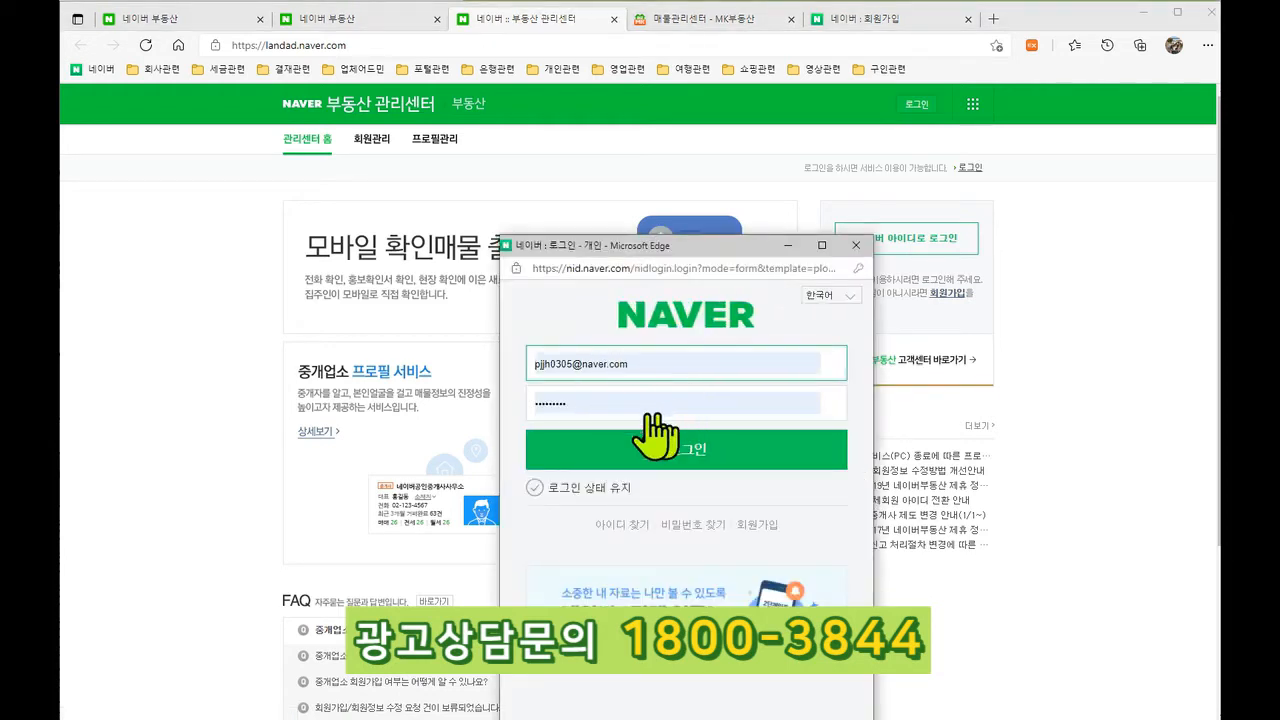
Step: Close the login window, view the 중개업소 프로필 서비스 guide, and return to the first 네이버 부동산 tab
drag(703, 248, 699, 175)
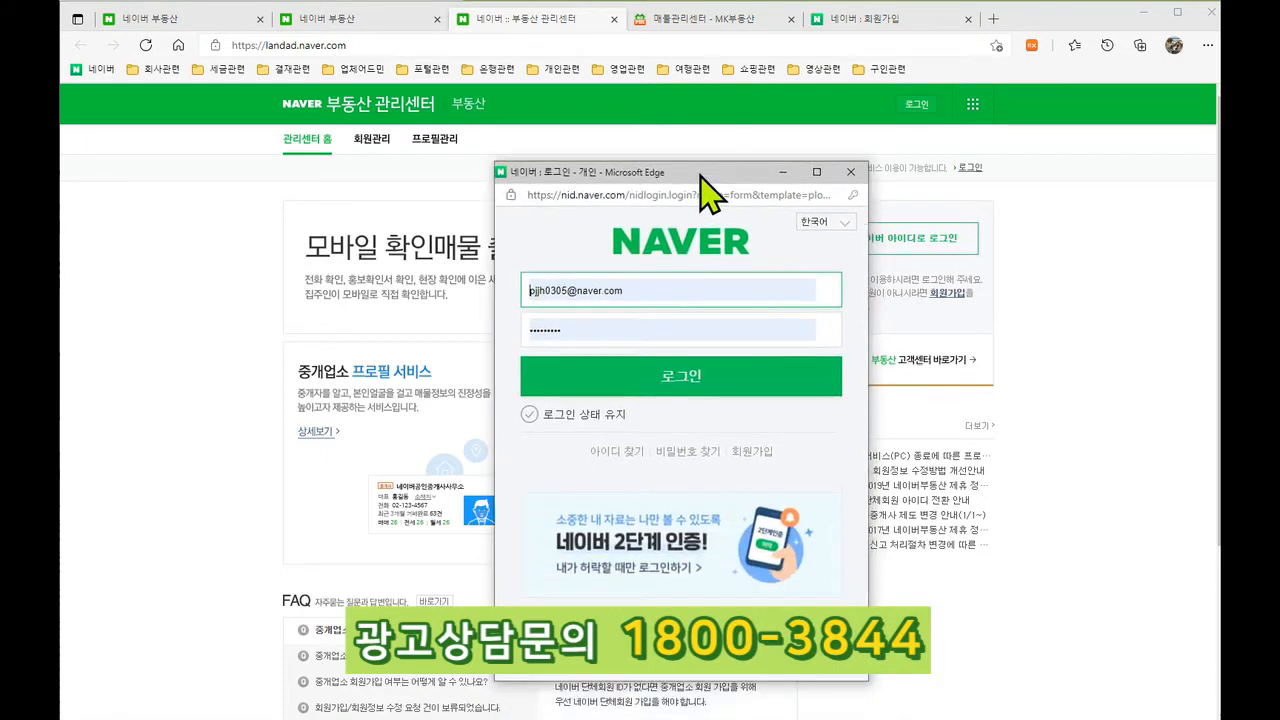
click(851, 171)
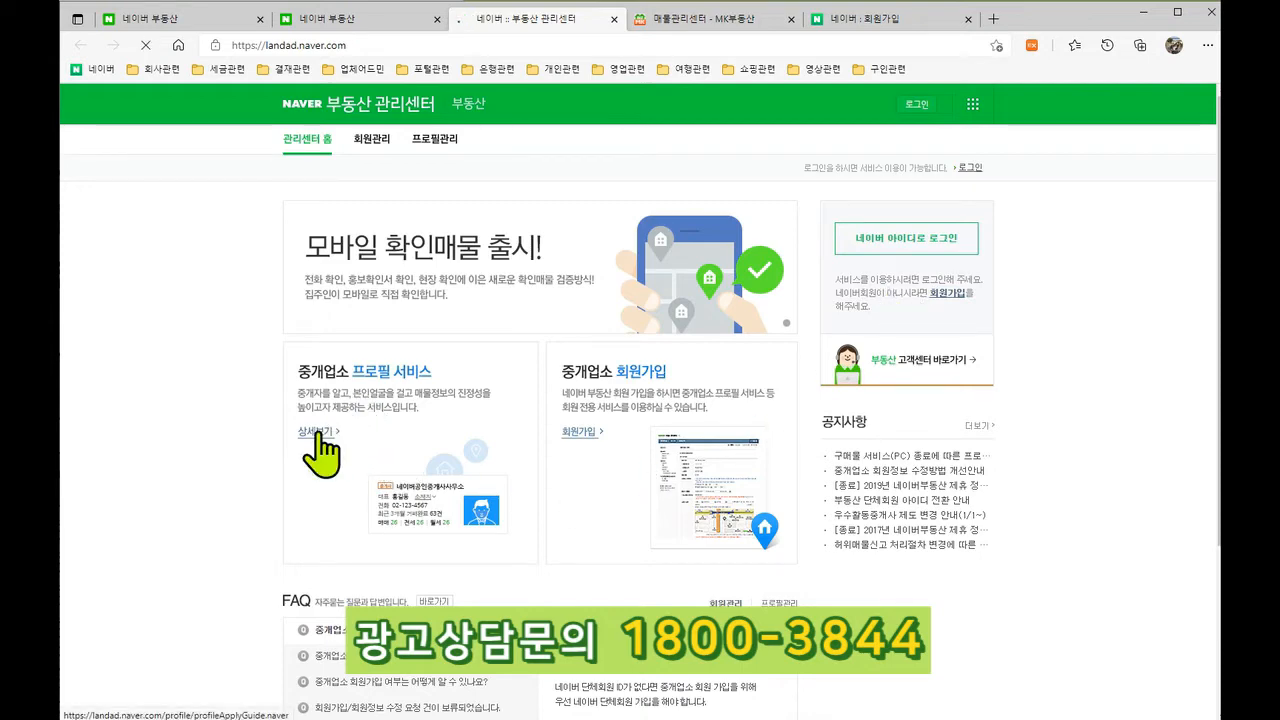
click(313, 433)
scroll(600, 460, down, 4)
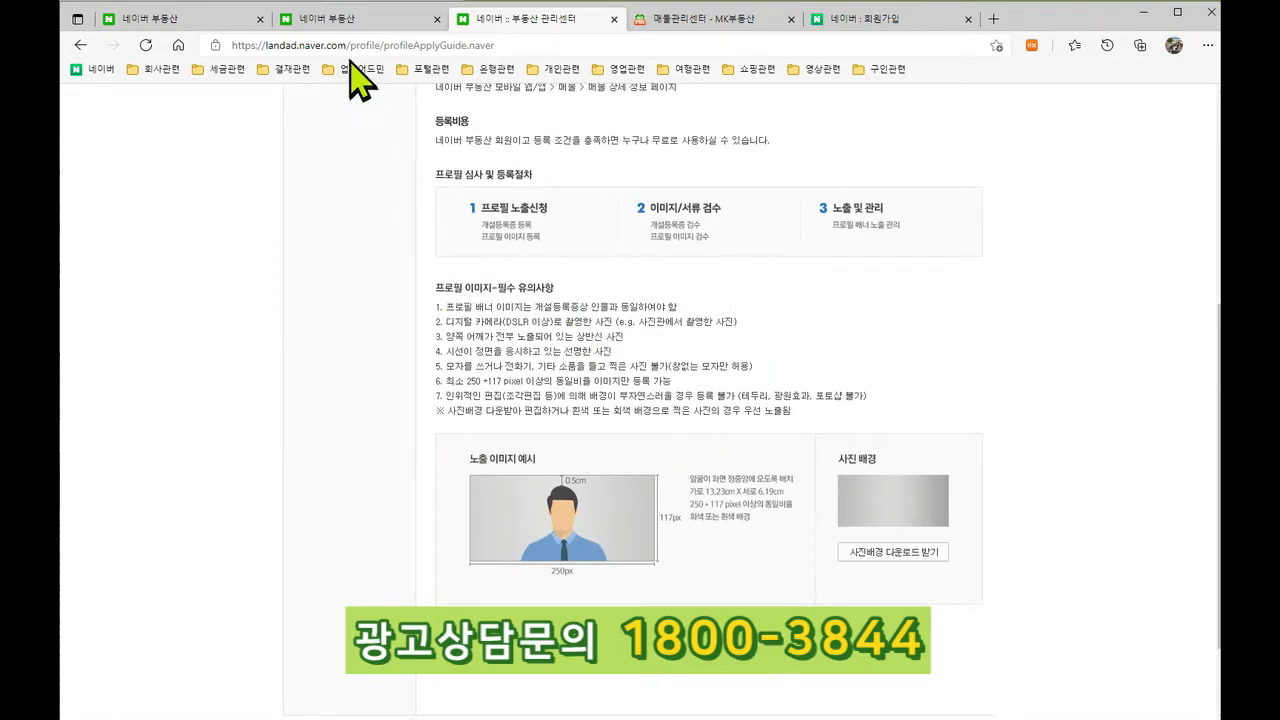
click(330, 19)
click(197, 19)
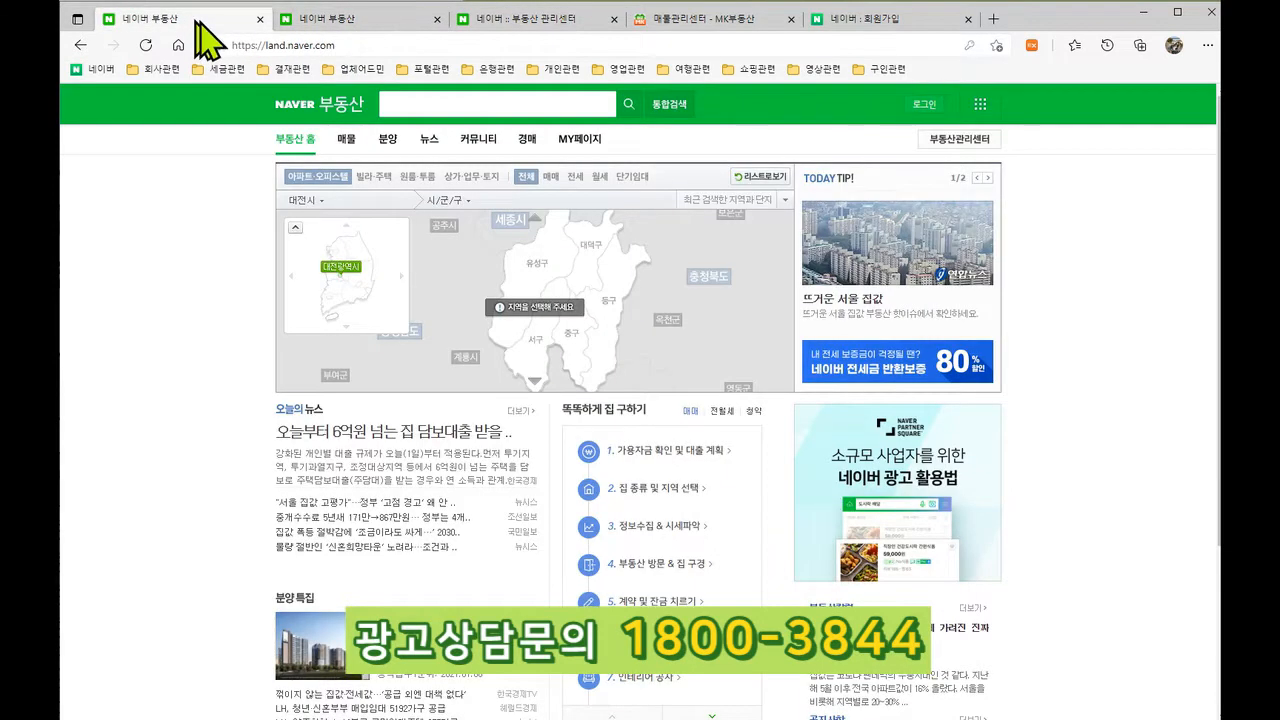
Step: Navigate the map to 대전 서구 관저동 and open the 관저더샵 complex
click(443, 205)
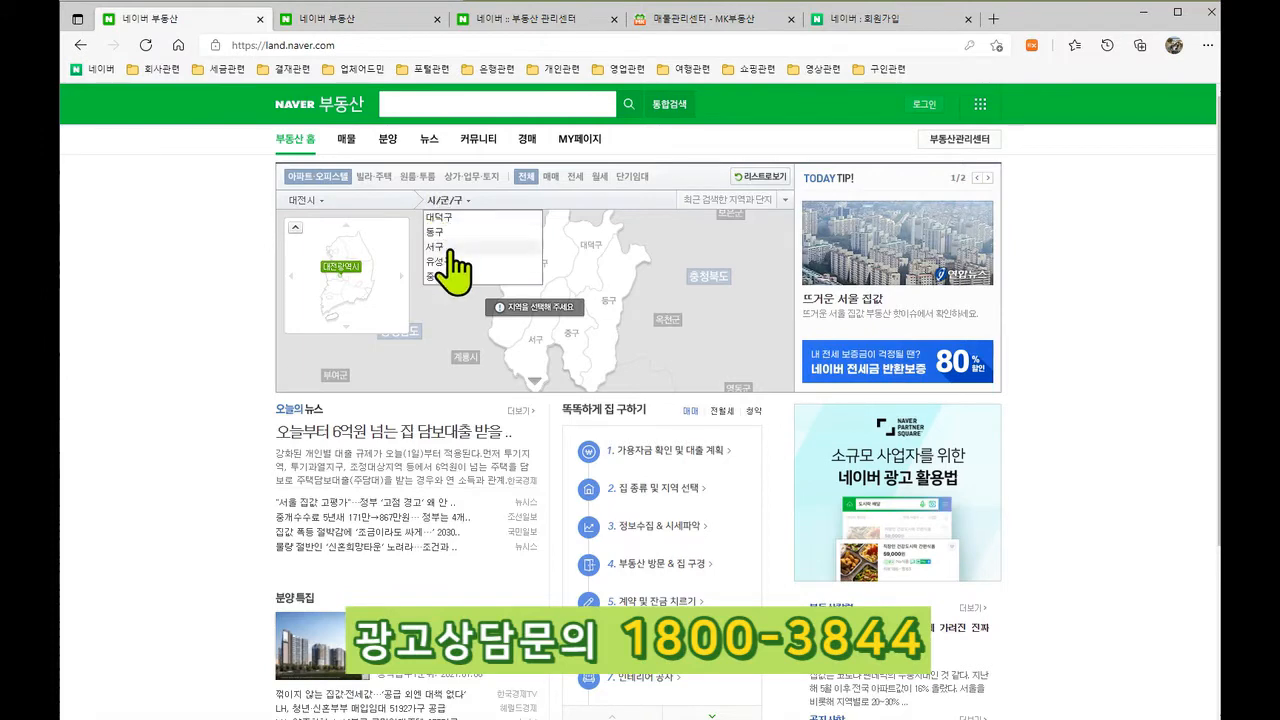
click(448, 262)
click(658, 229)
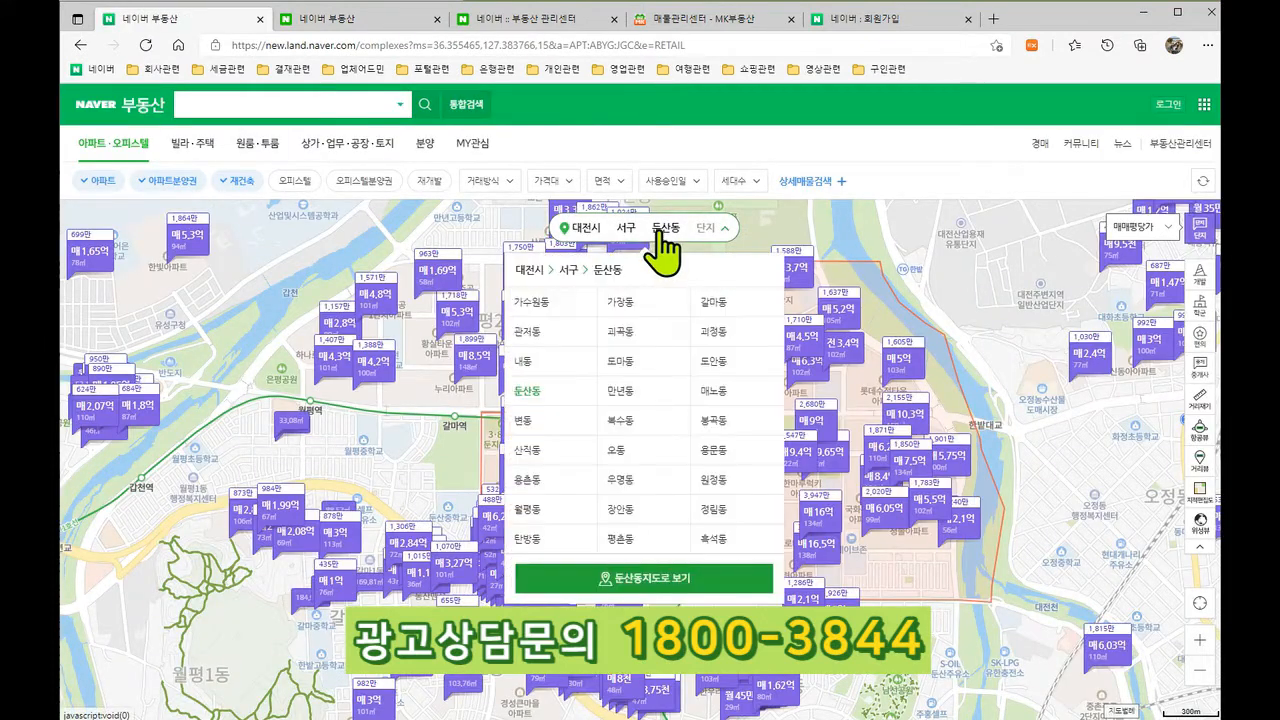
click(535, 331)
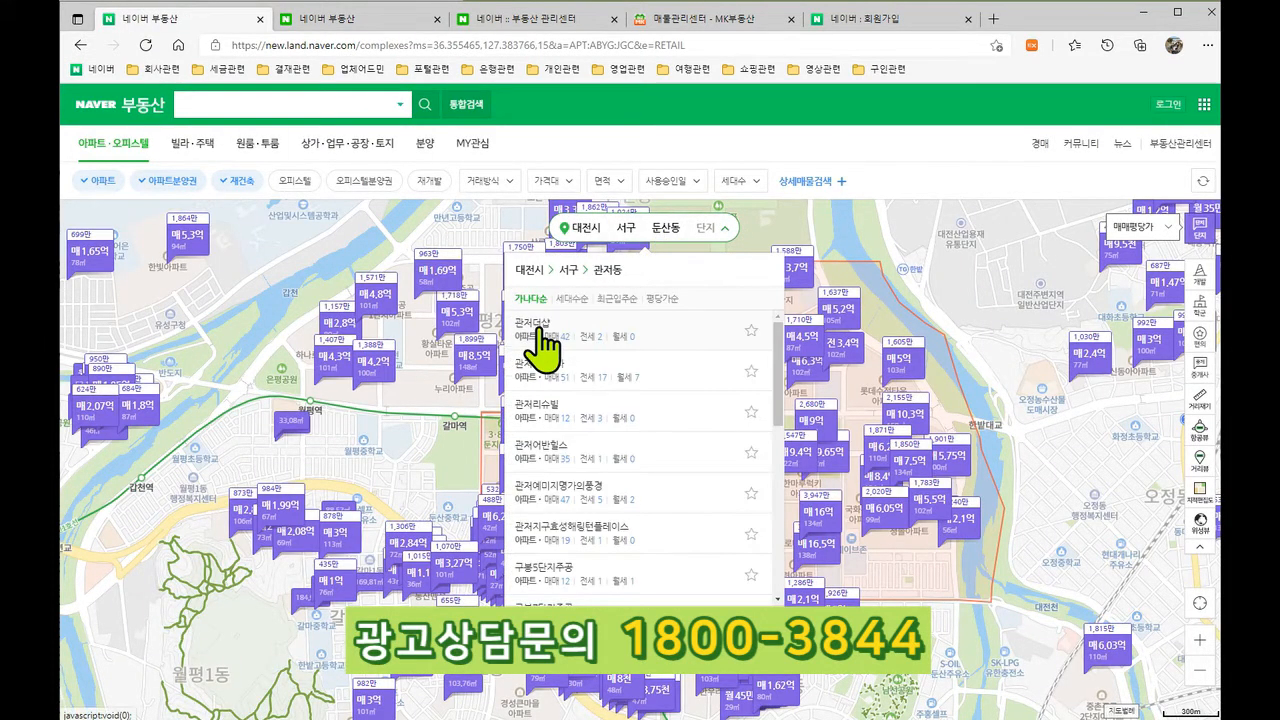
click(540, 340)
Step: Review the 109동 매매 8억 listing, then go to the Naver sign-up tab
click(150, 490)
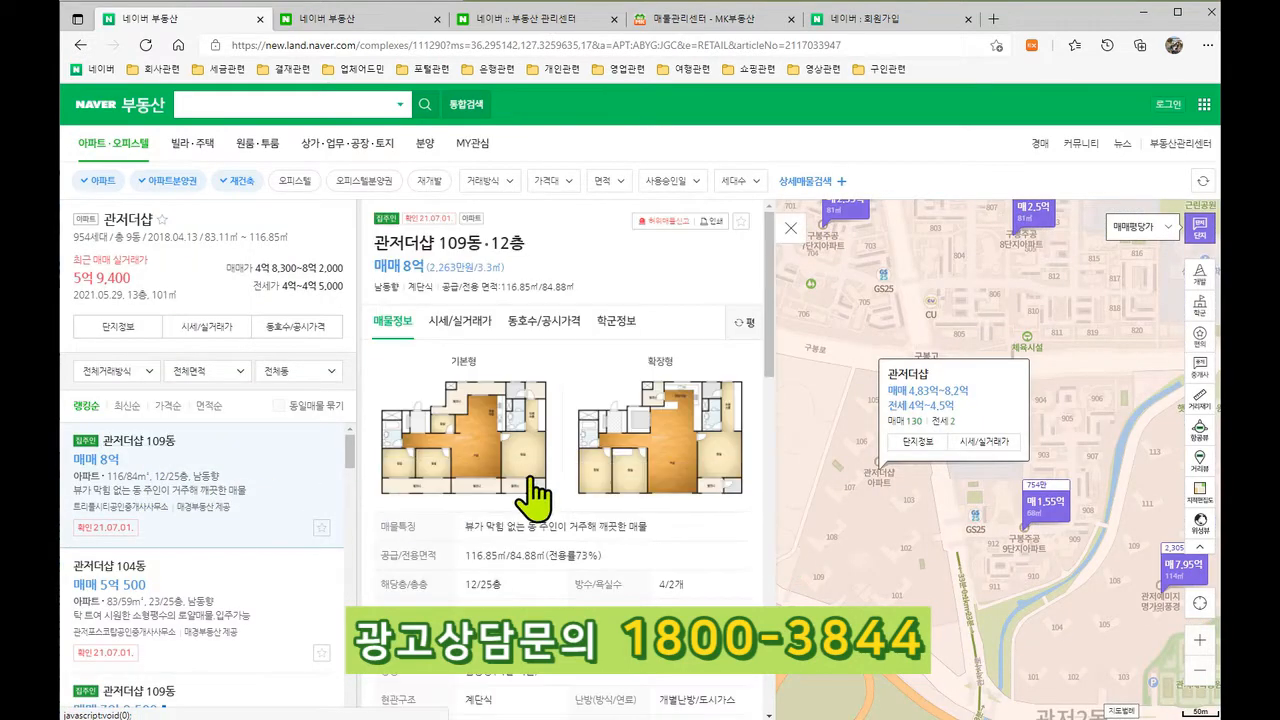
scroll(530, 450, down, 5)
scroll(540, 495, down, 2)
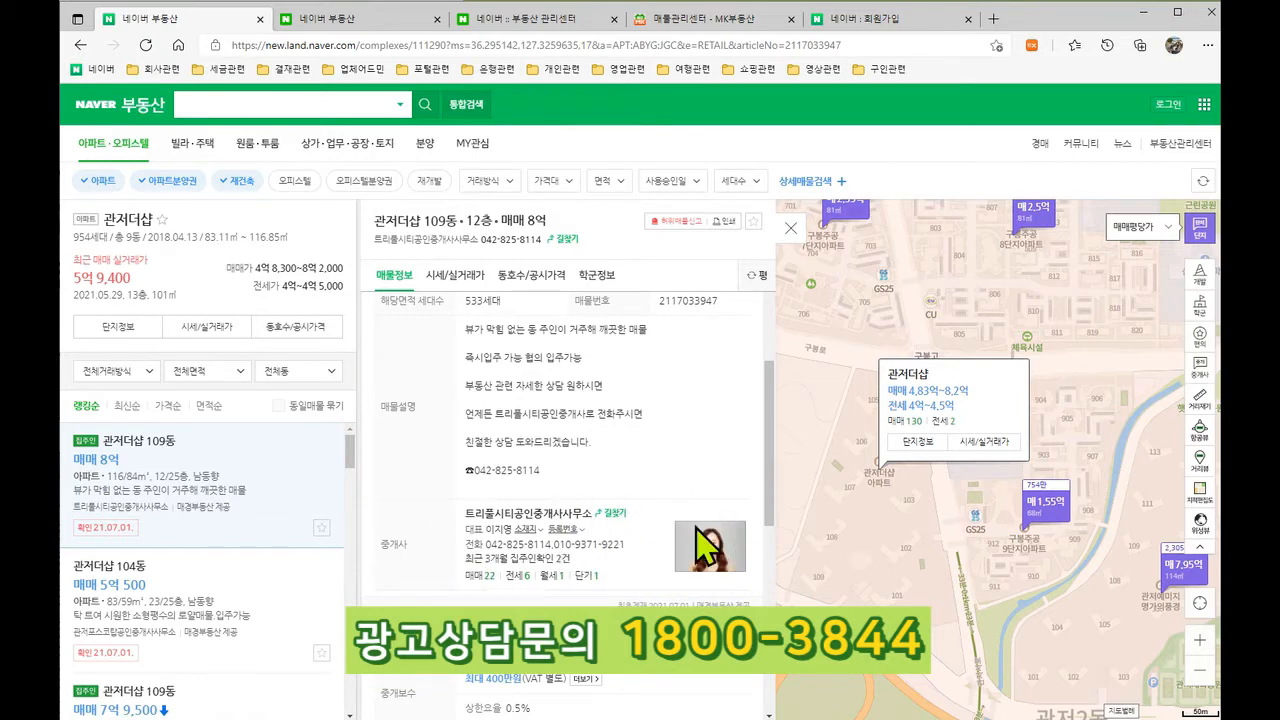
scroll(698, 540, up, 3)
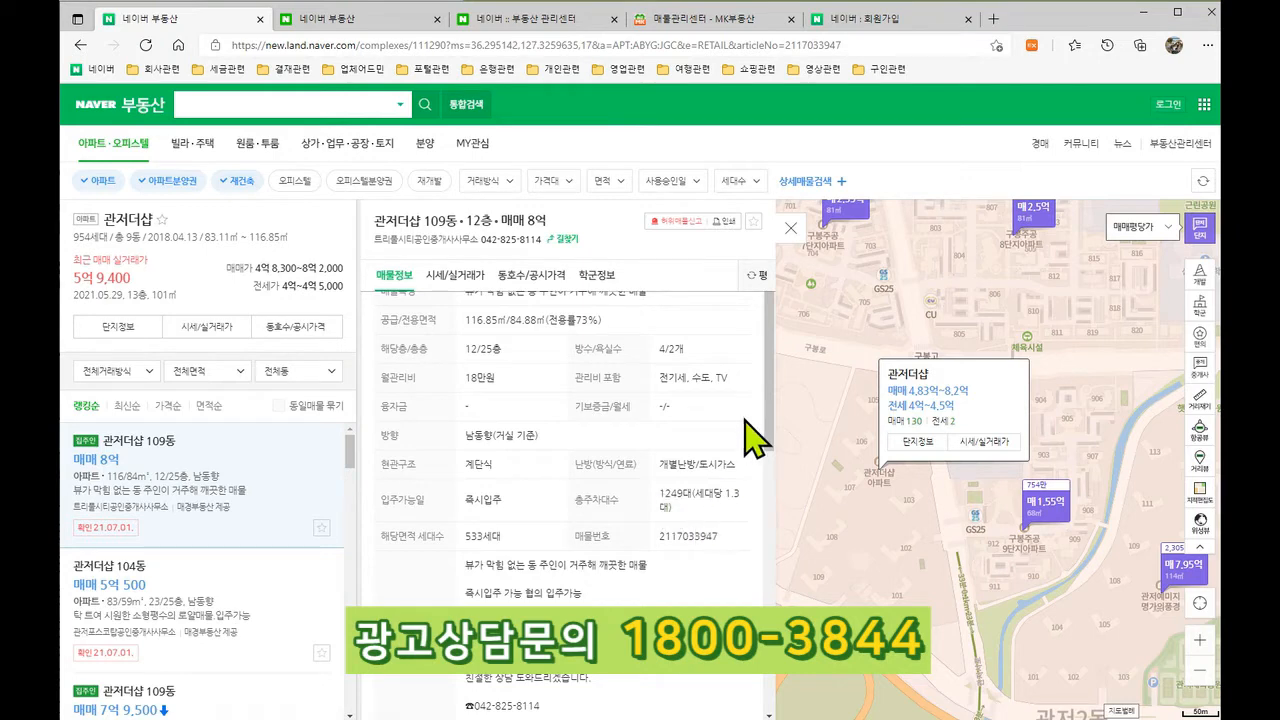
scroll(749, 434, down, 3)
scroll(749, 420, up, 4)
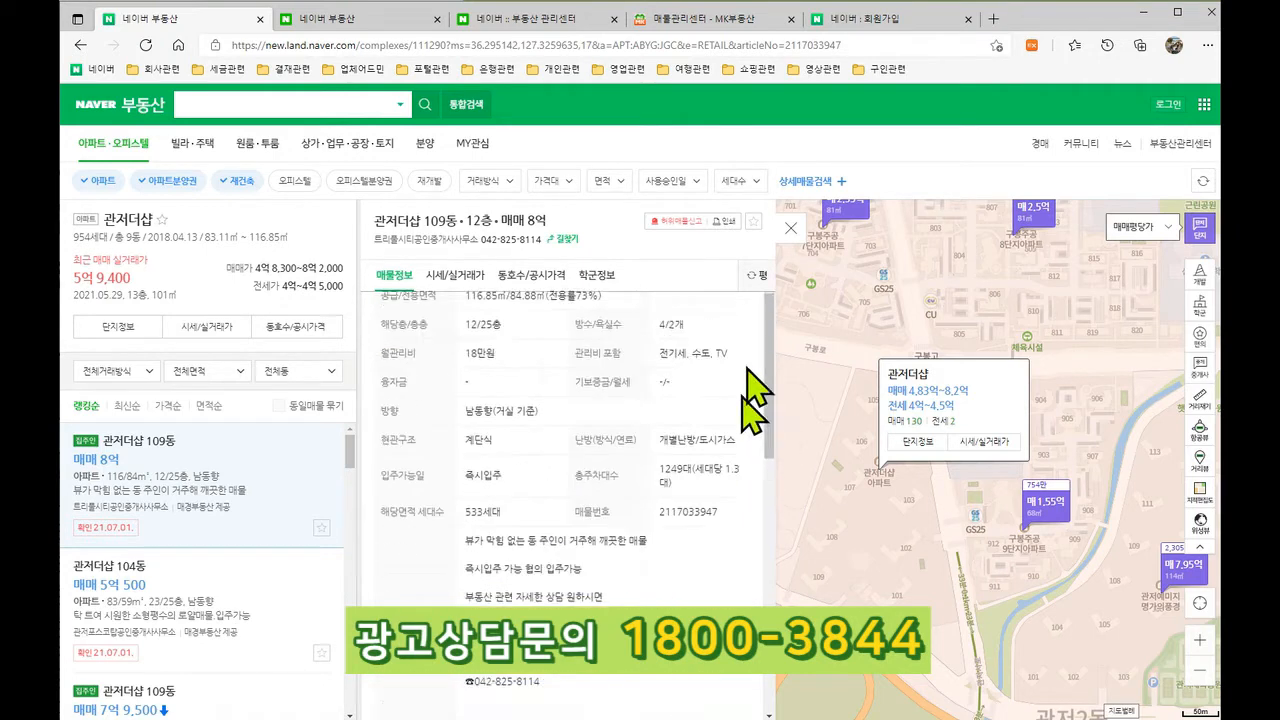
click(844, 22)
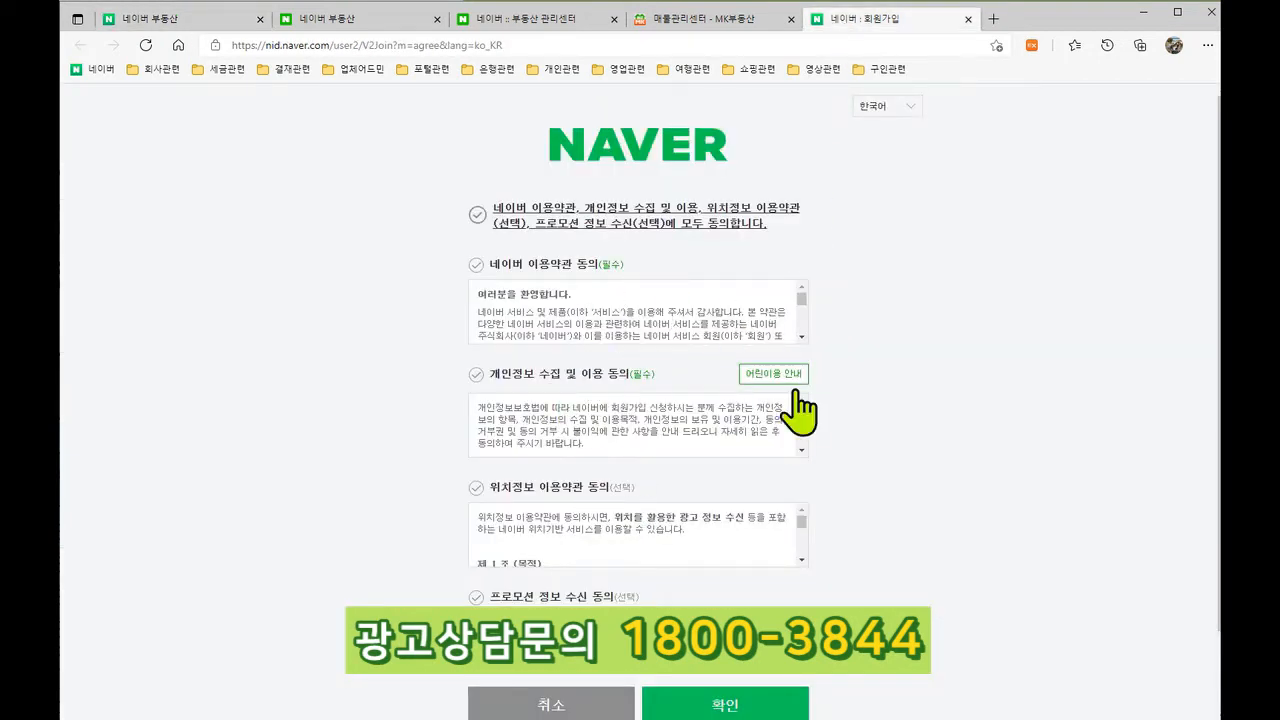
Step: Scroll through the broker profile guide, then bring up the '매물관리센터 - MK부동산' tab
click(541, 20)
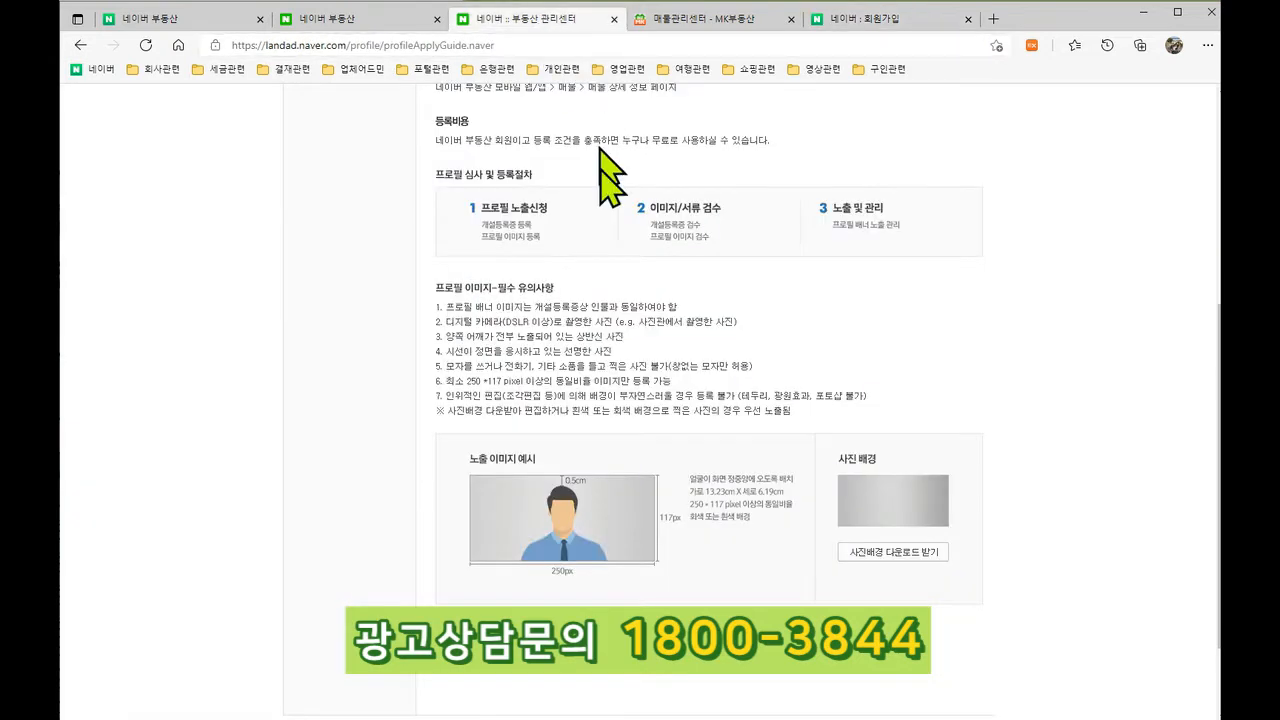
scroll(810, 340, up, 4)
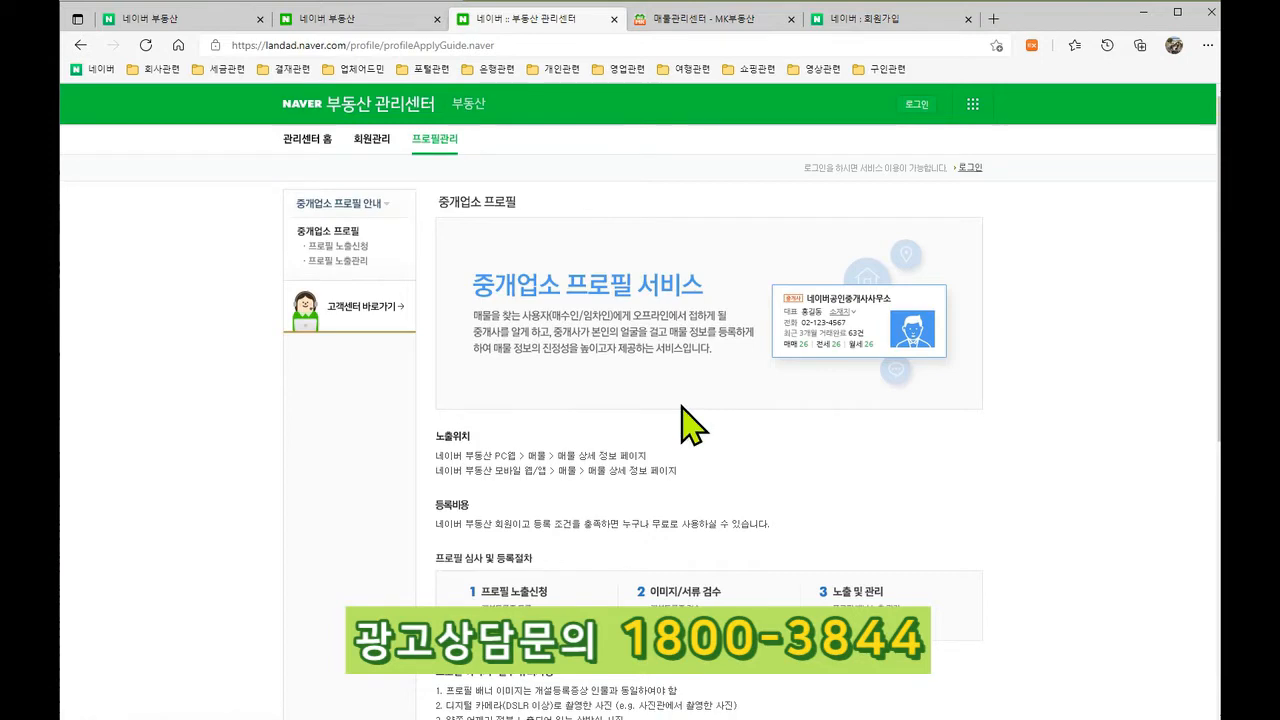
scroll(681, 405, down, 3)
scroll(681, 405, down, 2)
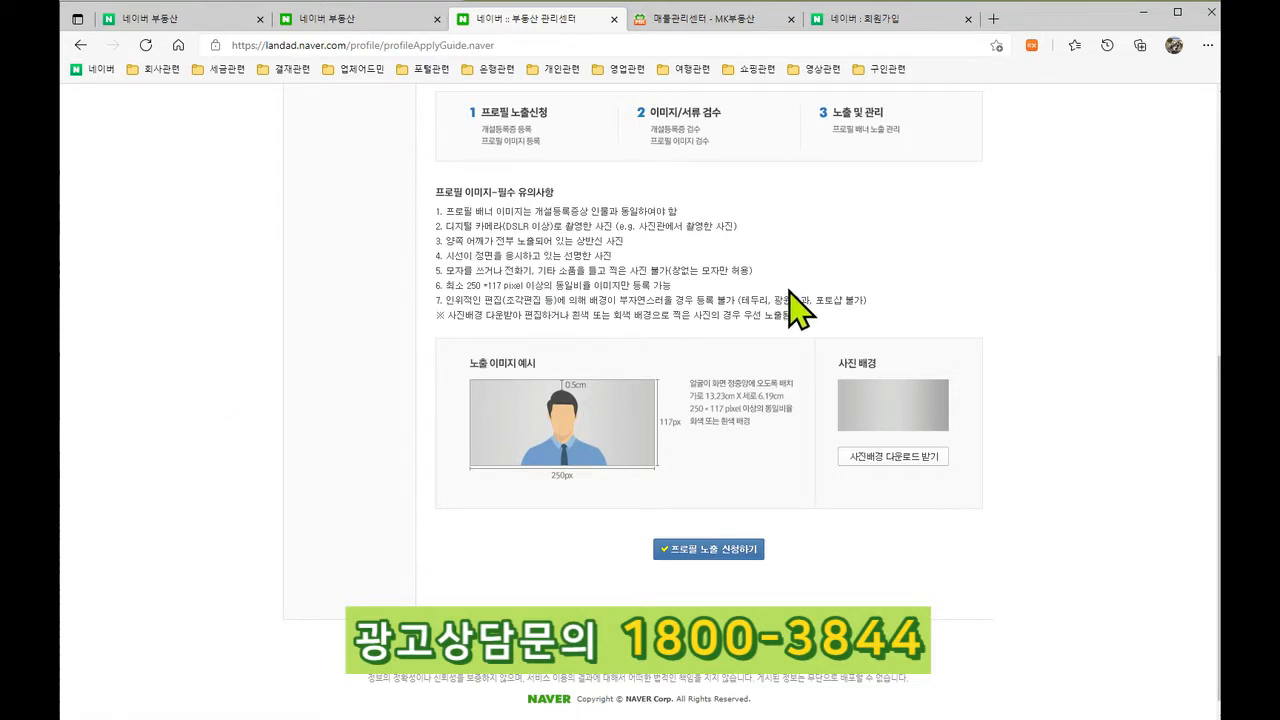
scroll(686, 315, up, 5)
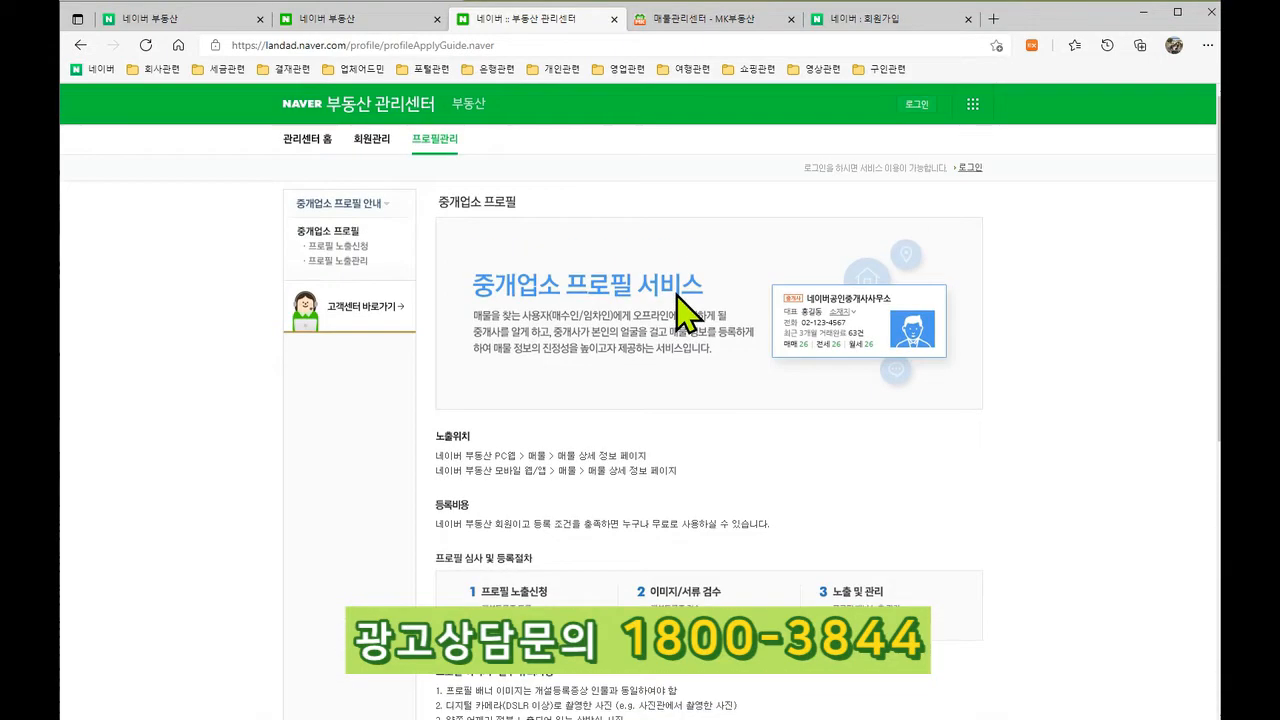
click(700, 20)
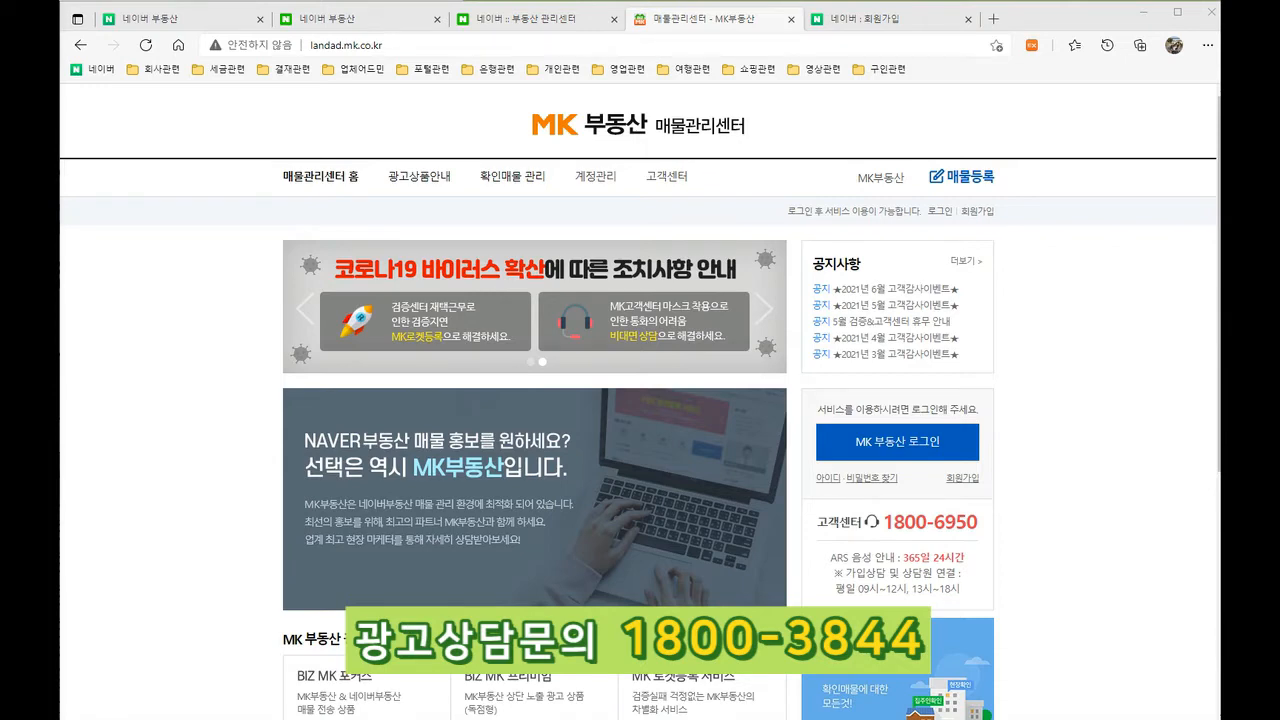
drag(60, 74, 621, 46)
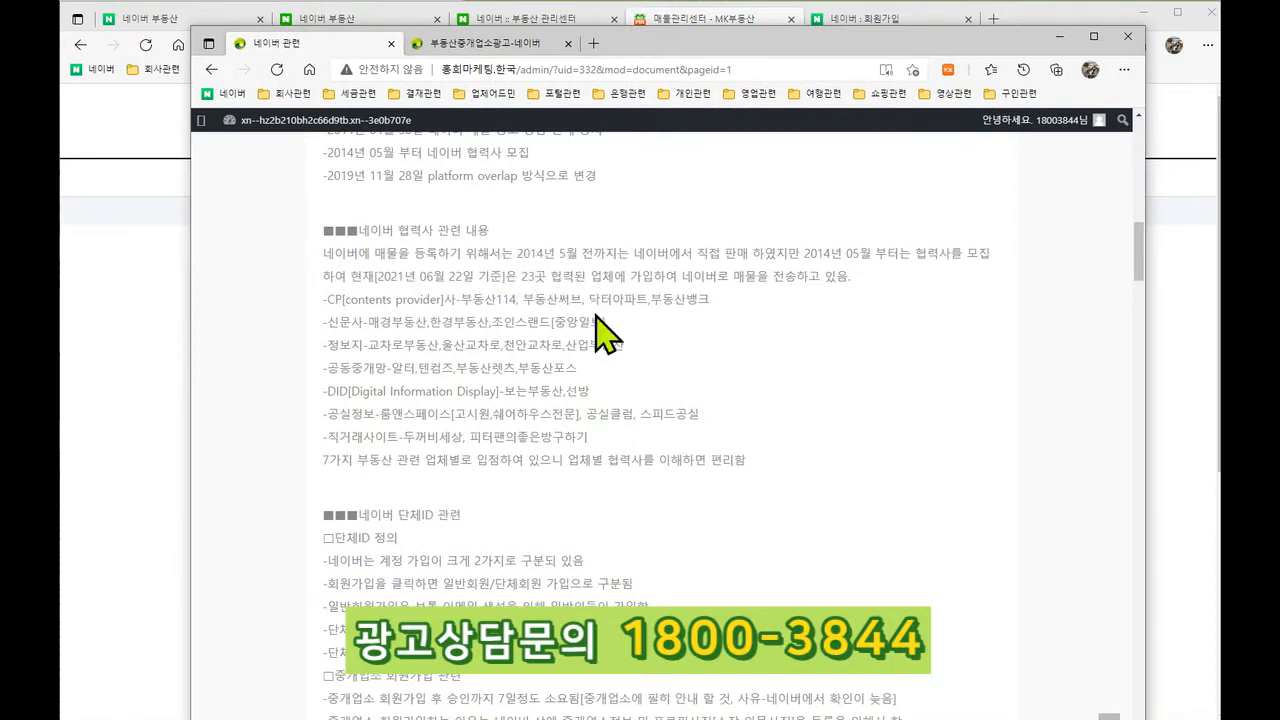
drag(662, 45, 667, 31)
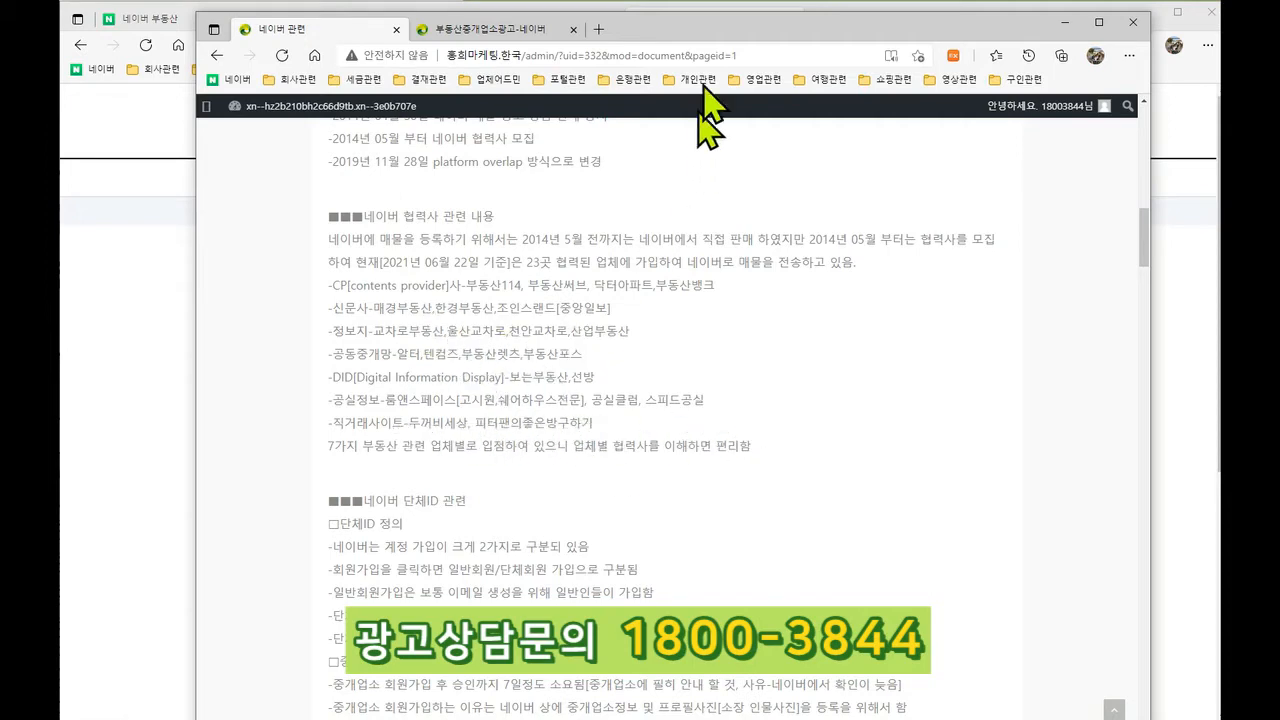
drag(717, 34, 60, 42)
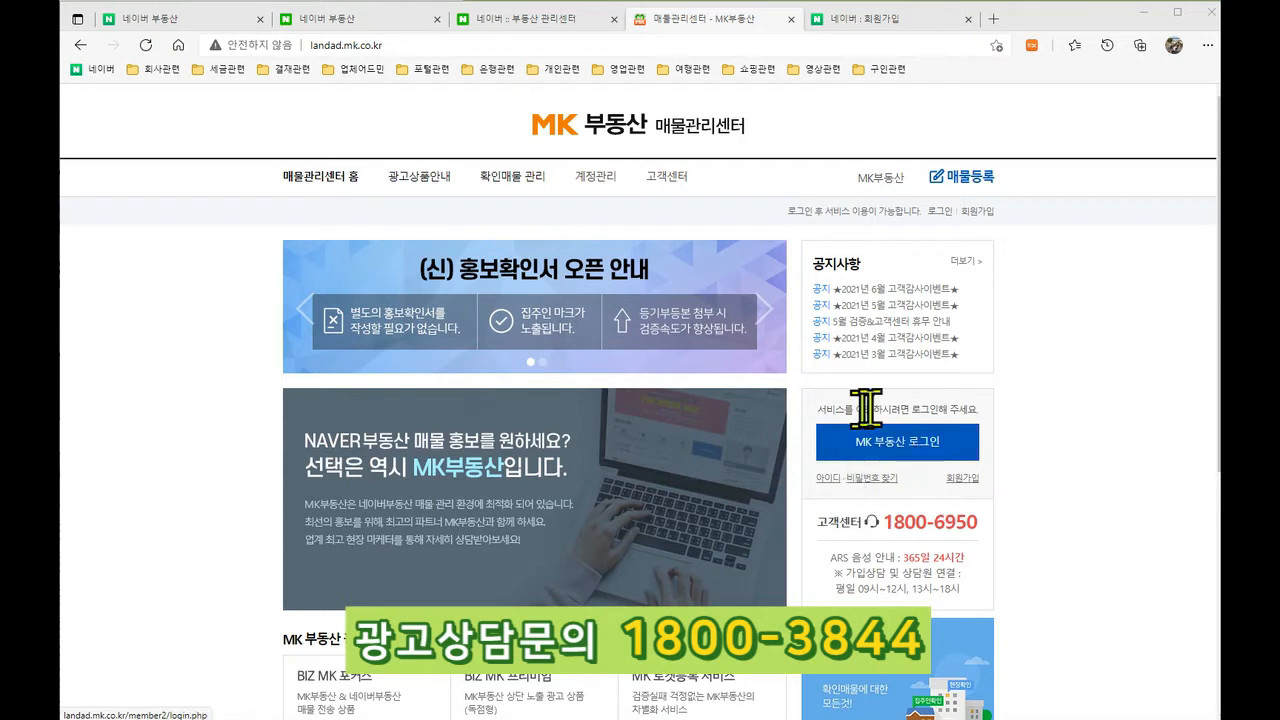
Step: Log in to MK부동산 매물관리센터 with the saved account ID and the account password
click(913, 455)
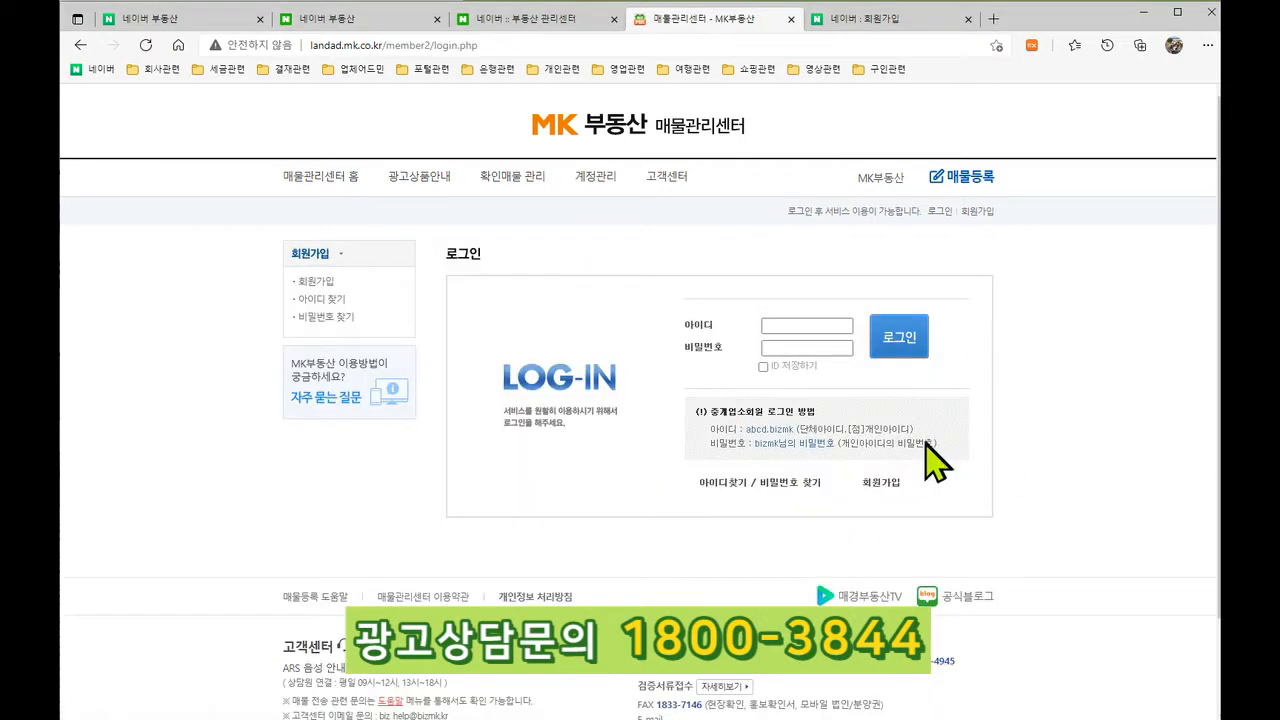
click(800, 325)
click(814, 392)
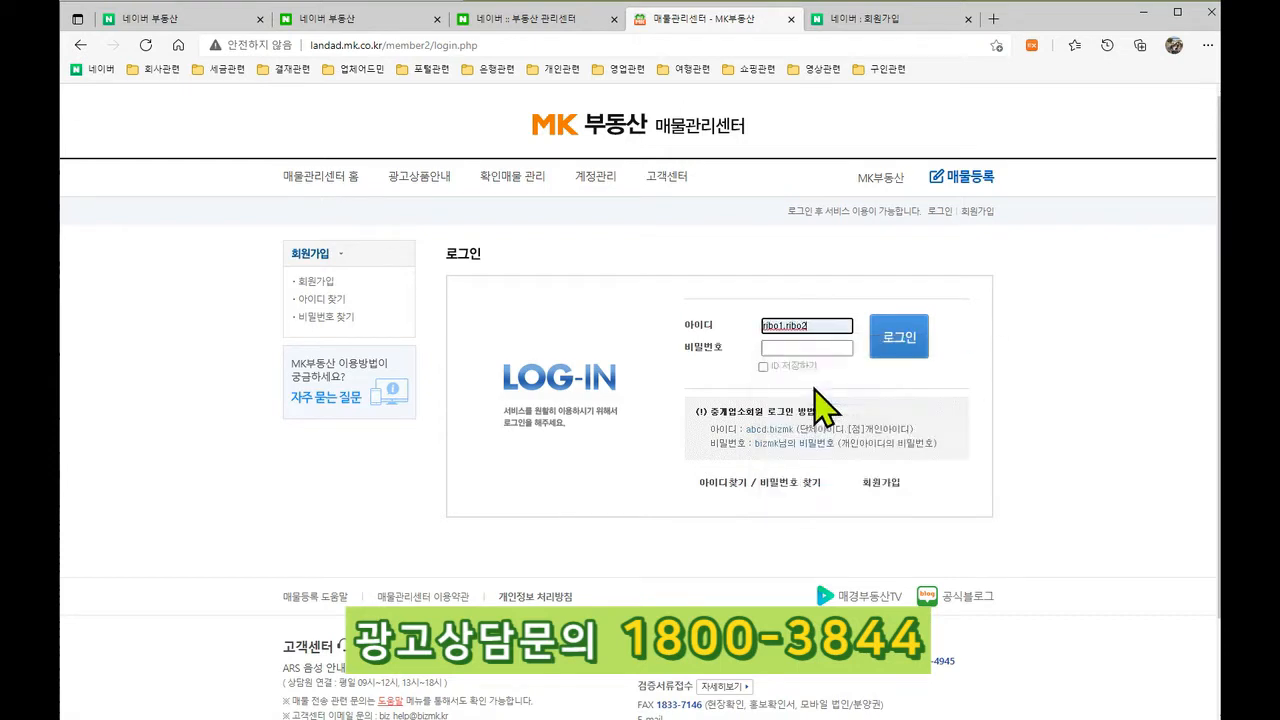
click(818, 347)
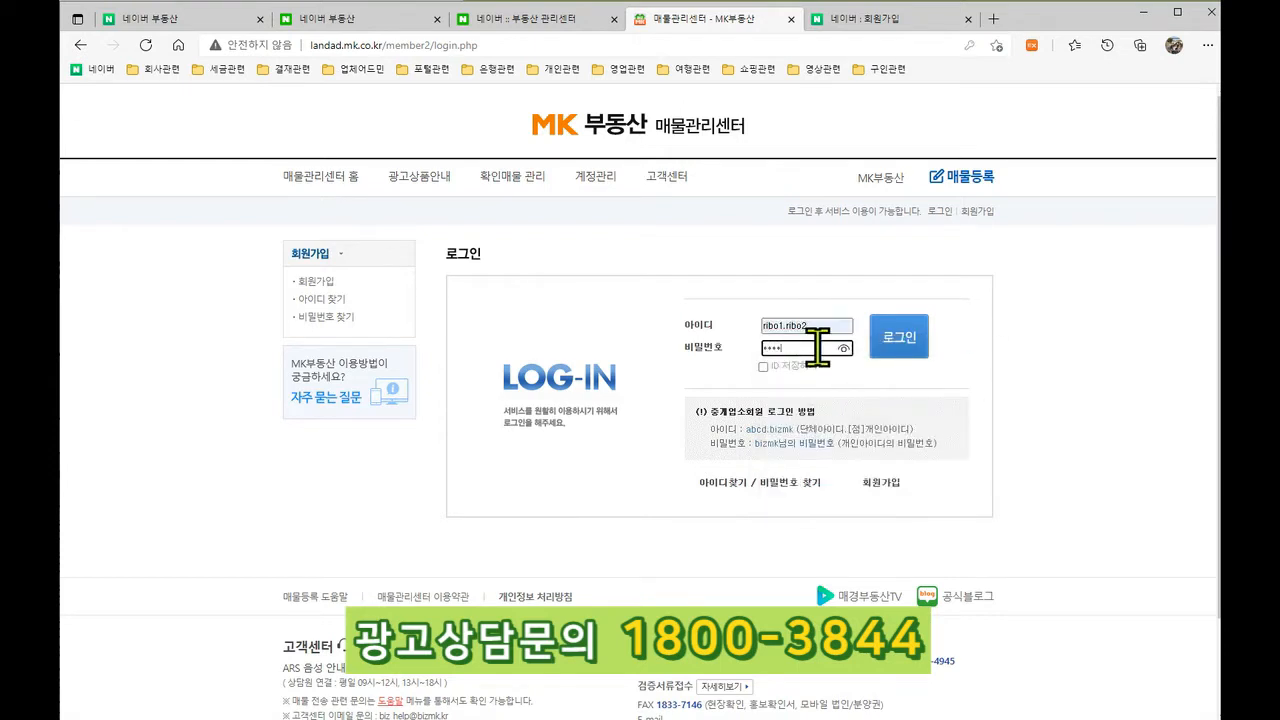
key(Return)
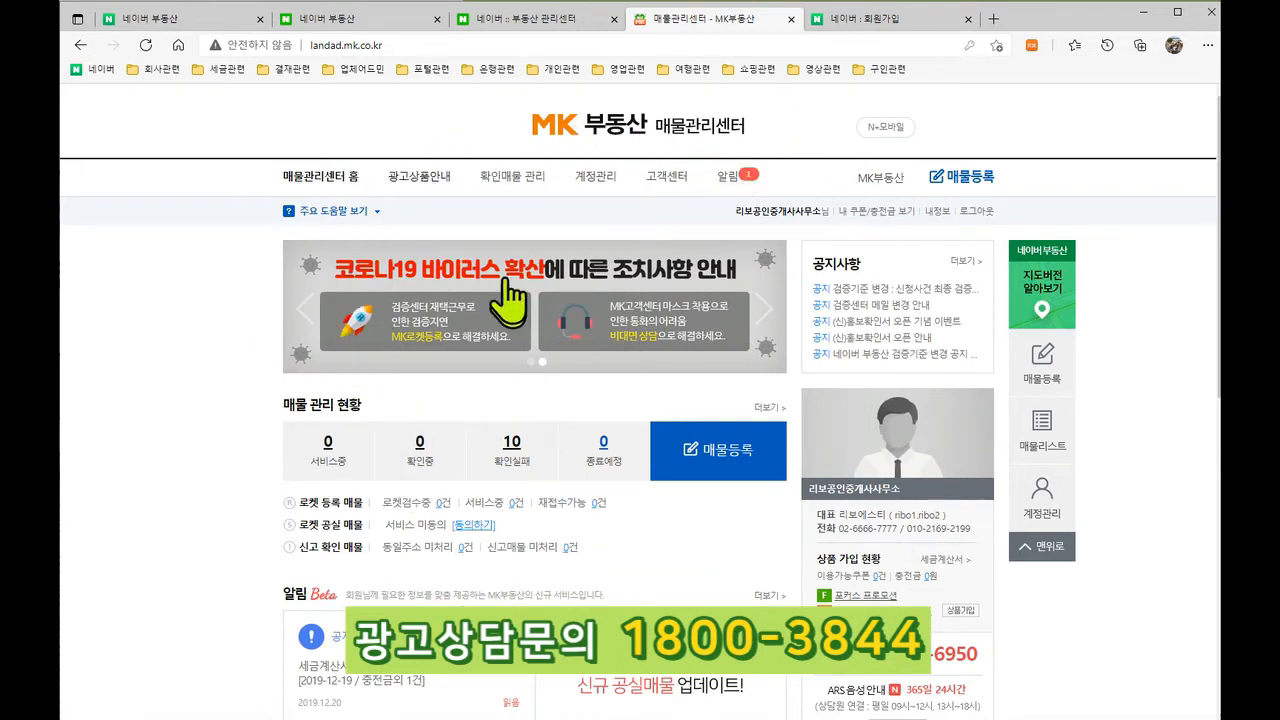
Step: Open the 확인매물 관리 page and close the 검증기준 변경 안내 popup, reloading it once
click(517, 179)
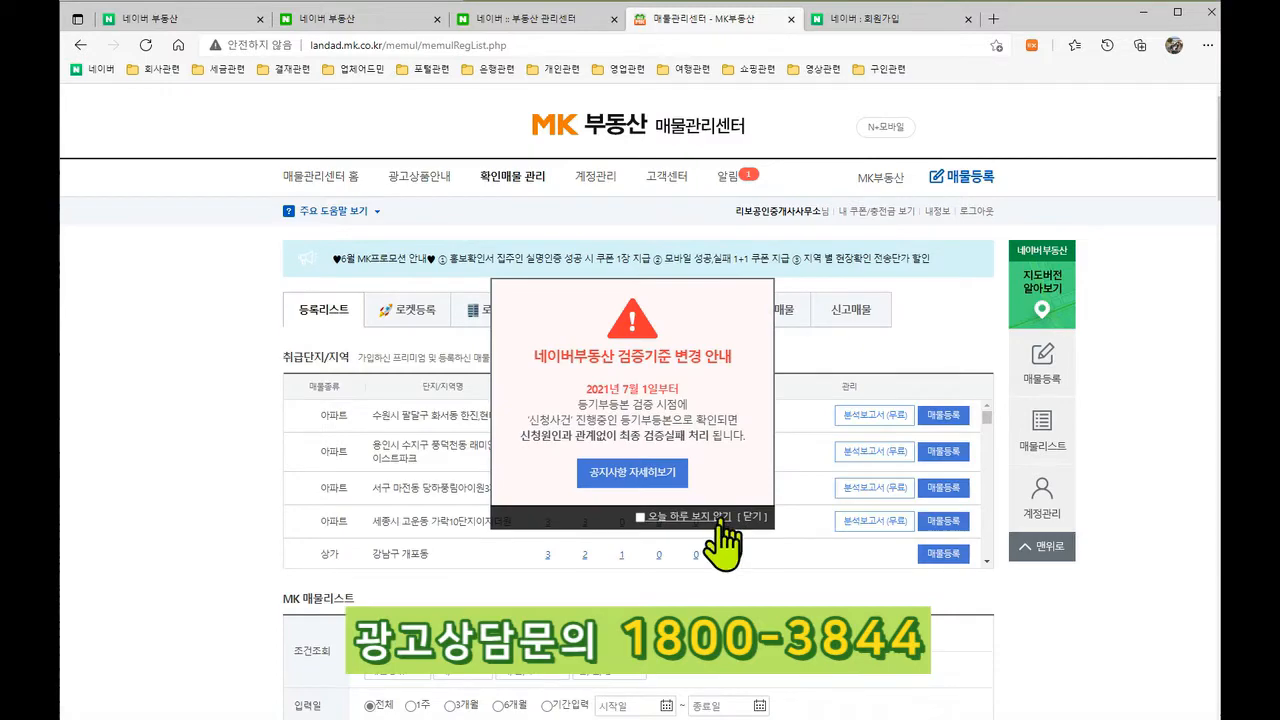
click(752, 517)
scroll(650, 455, down, 3)
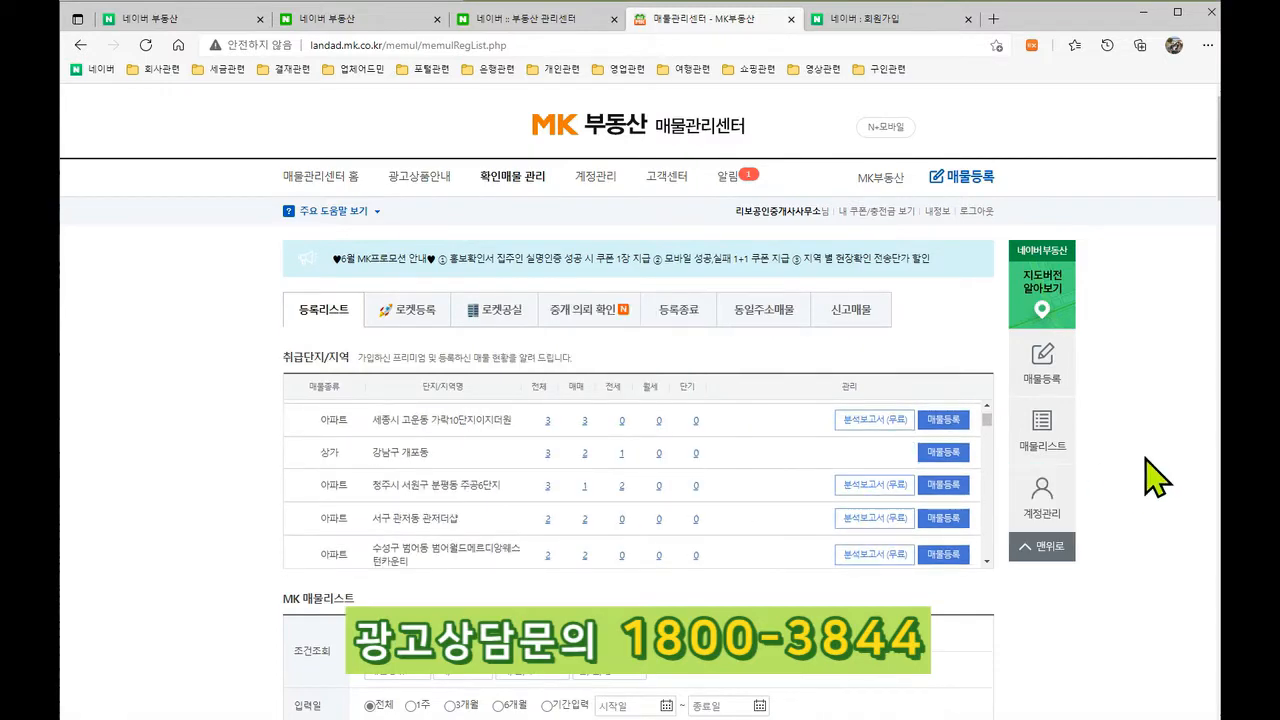
scroll(1148, 485, down, 4)
scroll(1150, 490, down, 4)
scroll(1137, 491, up, 9)
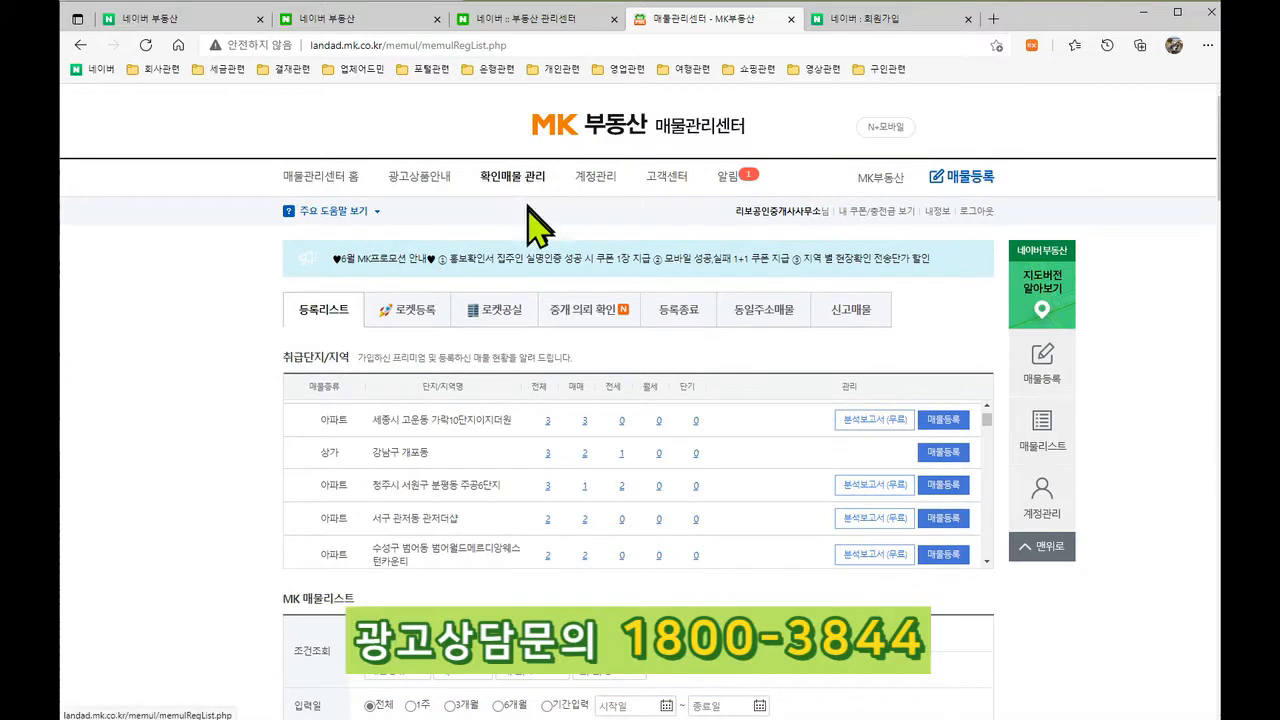
scroll(646, 412, down, 3)
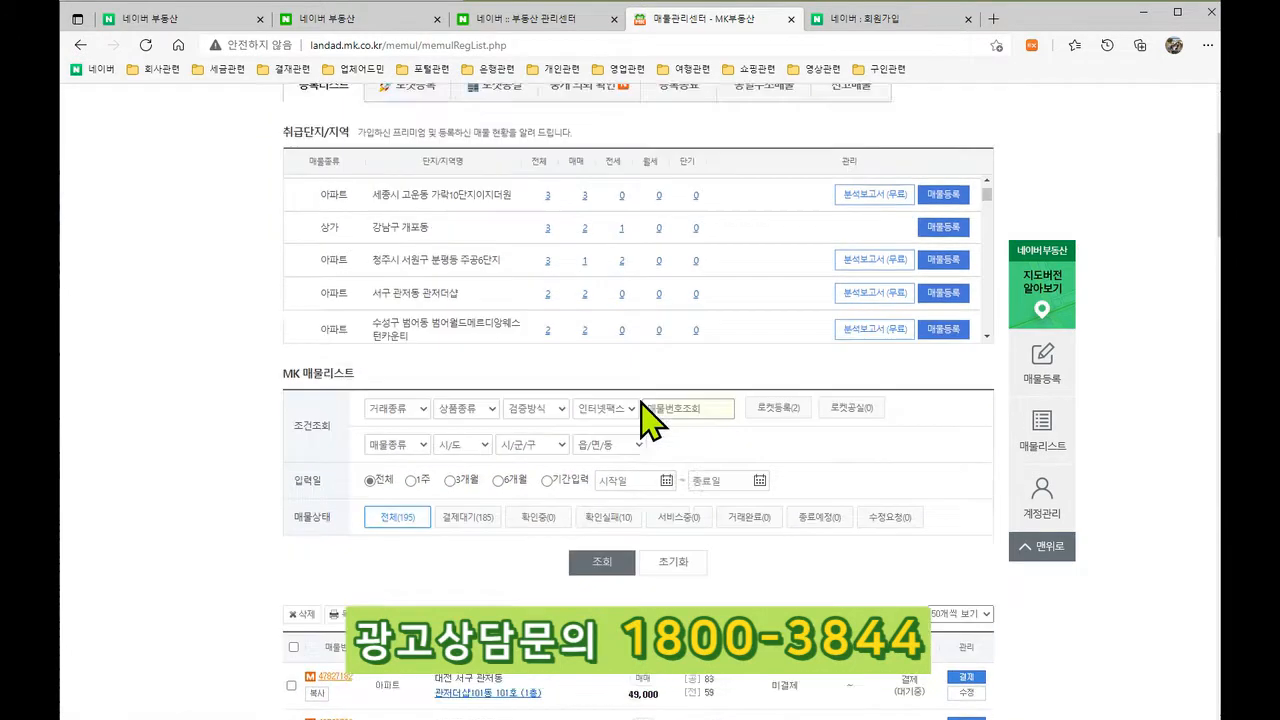
scroll(646, 412, up, 3)
click(512, 177)
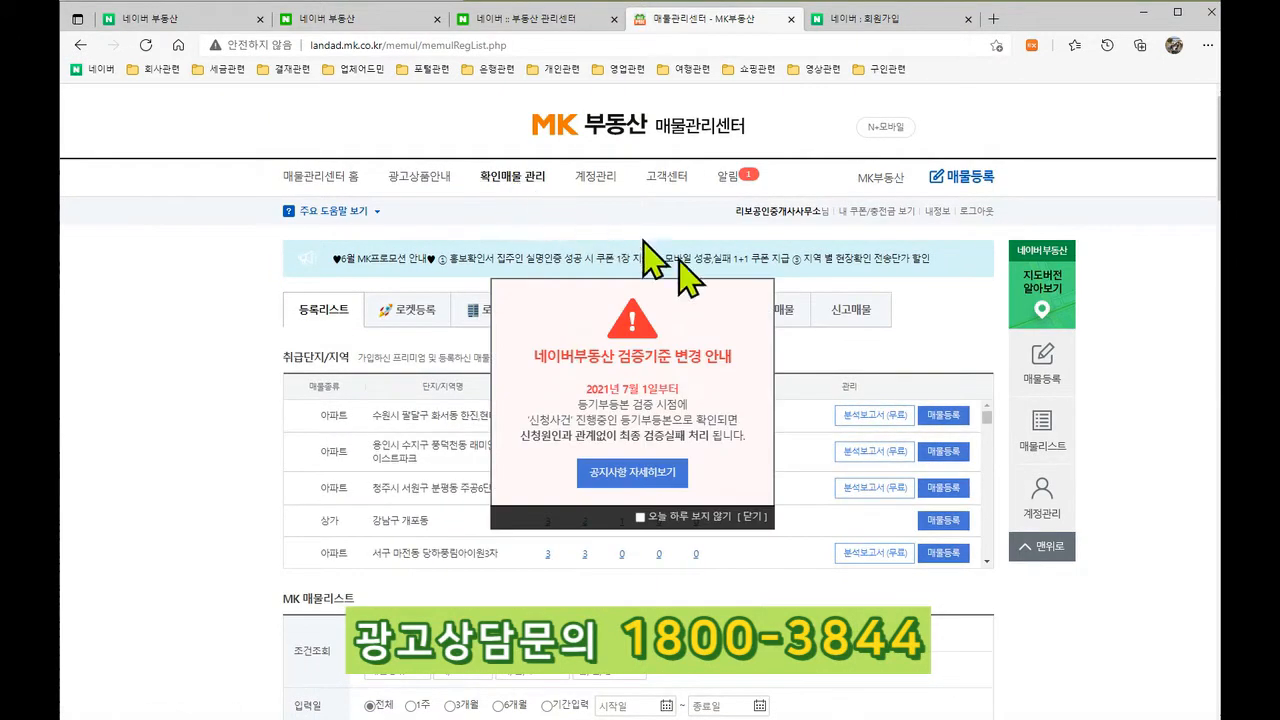
click(748, 517)
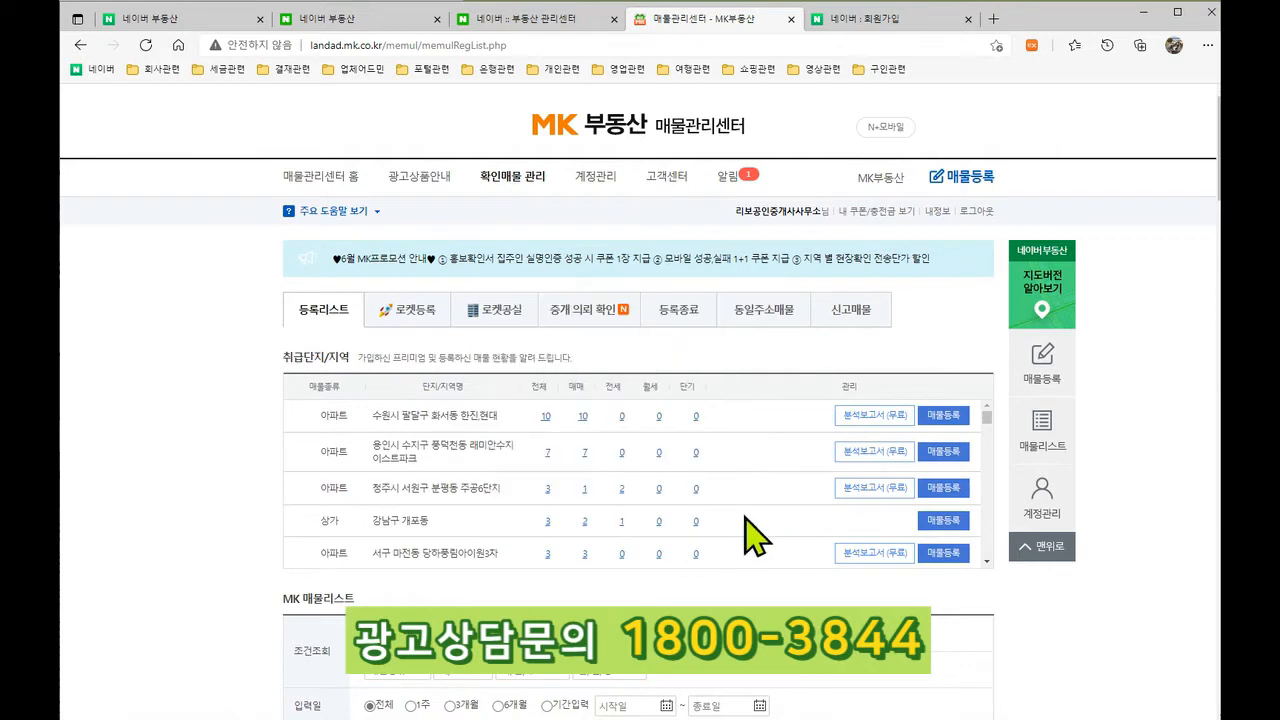
Step: Open the 매물등록 form and scroll through its blank 위치/구조, 가격 and 매물사진 sections
click(978, 186)
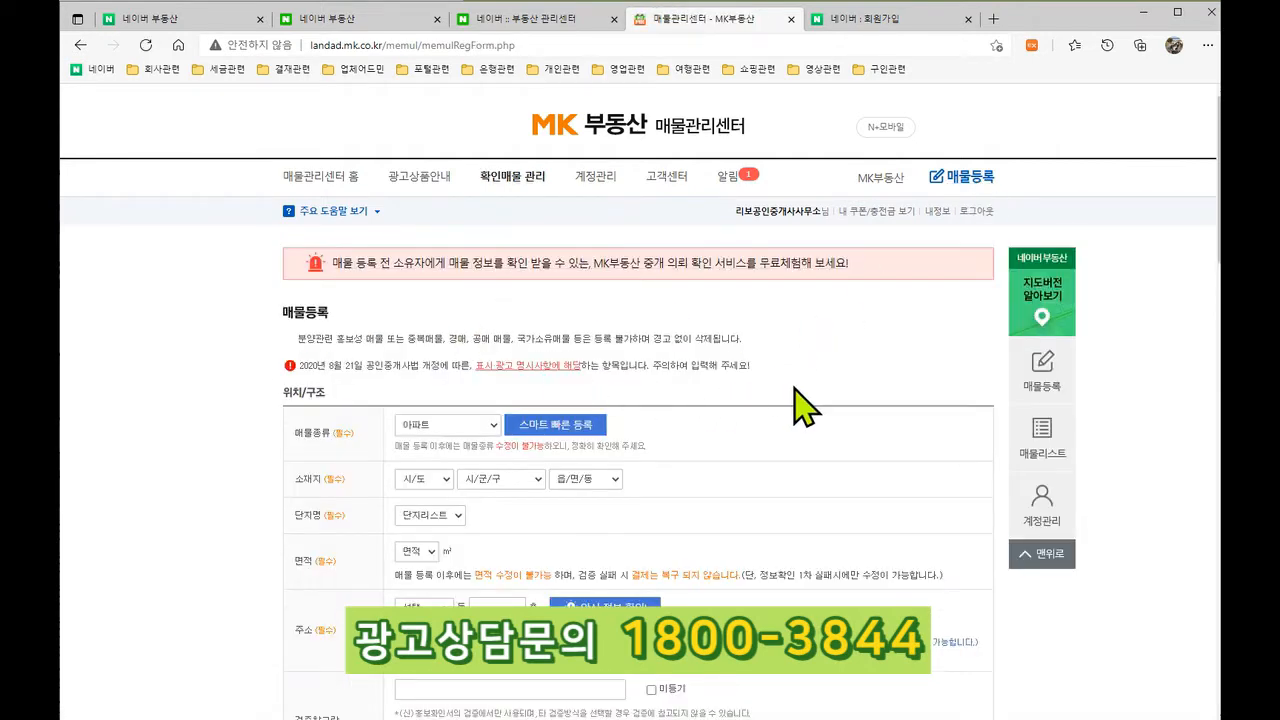
scroll(805, 405, down, 2)
scroll(794, 369, down, 3)
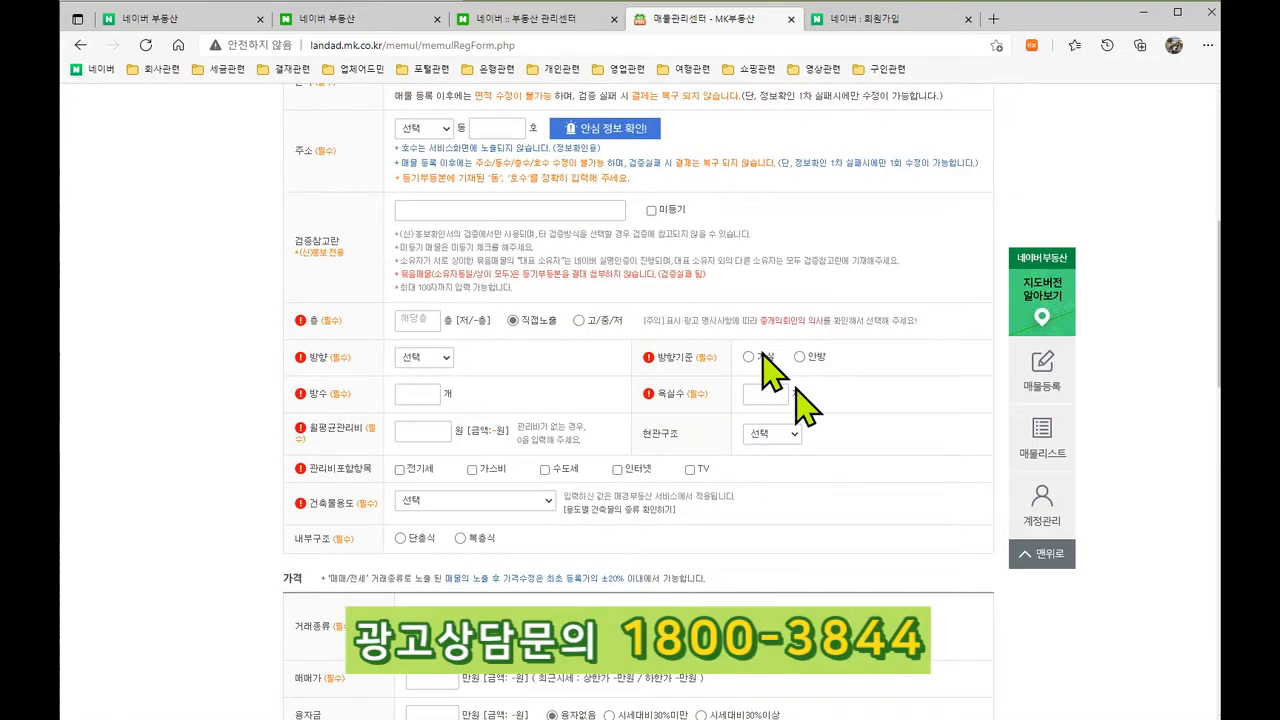
scroll(808, 383, down, 3)
scroll(796, 385, down, 3)
scroll(796, 385, up, 10)
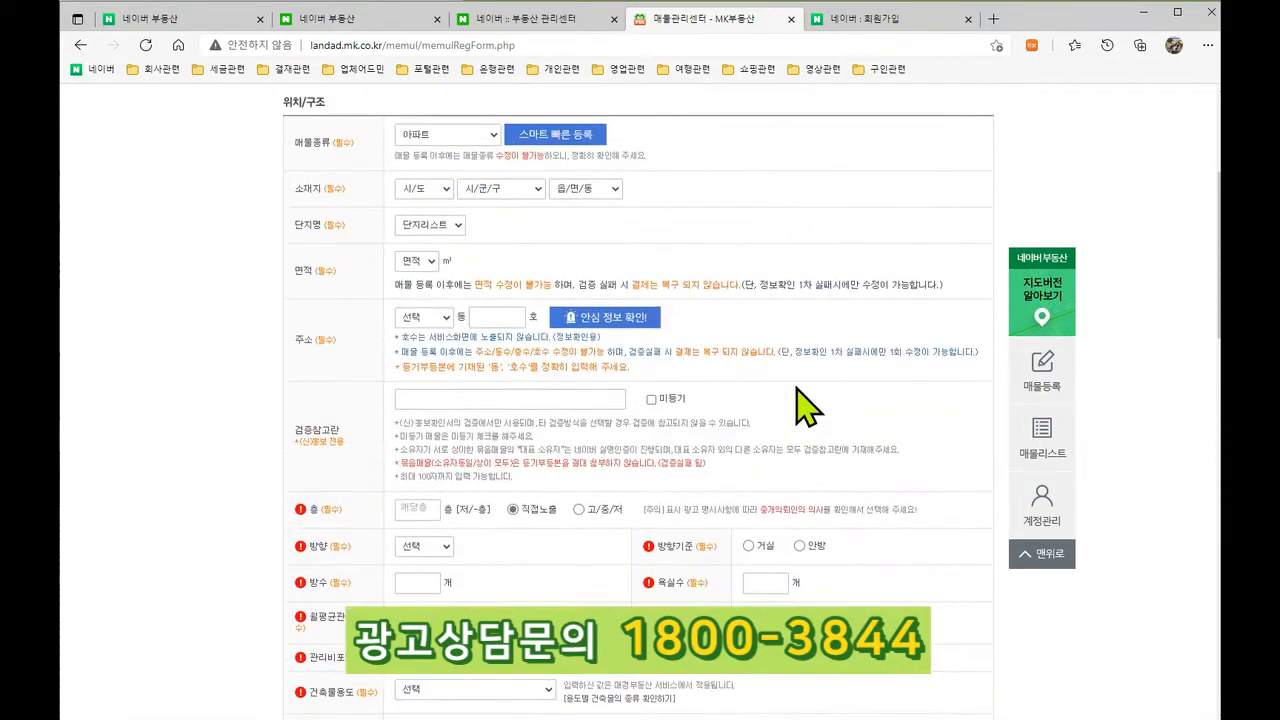
scroll(723, 471, down, 8)
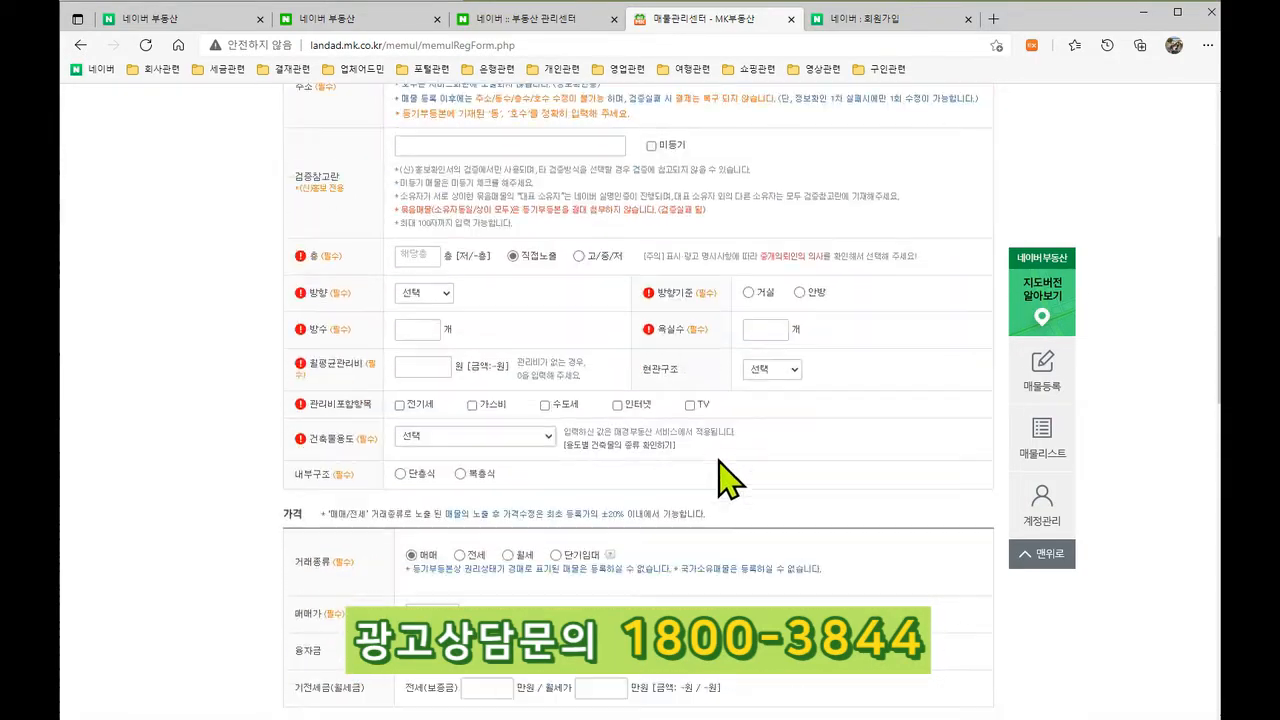
scroll(723, 478, down, 5)
scroll(728, 484, up, 15)
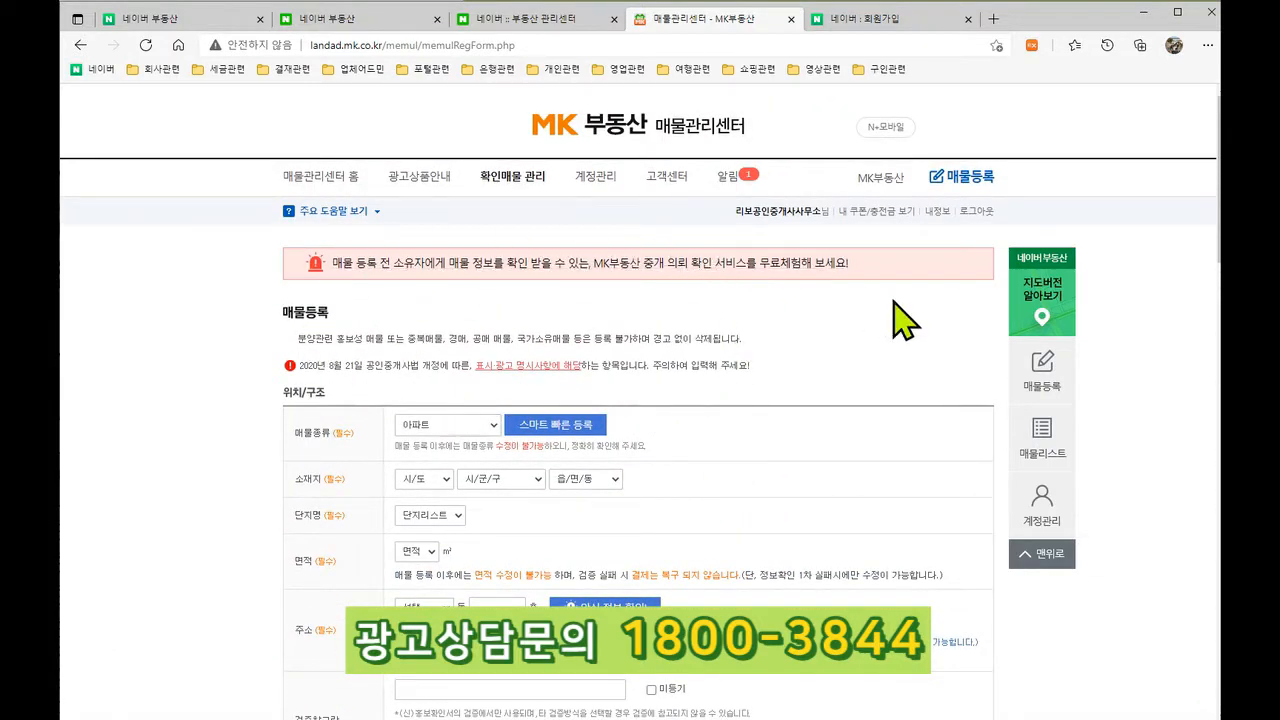
Step: Read the 중개대상물의 표시·광고 명시사항 세부기준 notice on law.go.kr, then go back to the MK부동산 tab
click(515, 380)
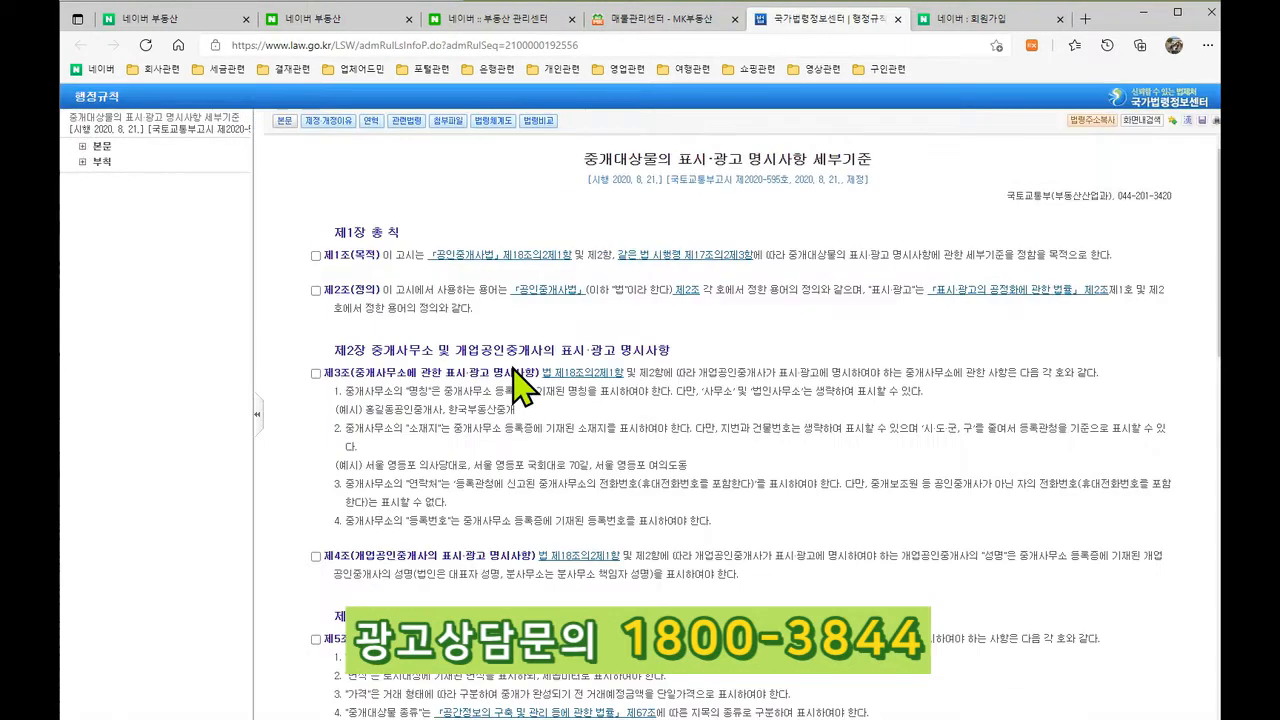
scroll(824, 365, down, 1)
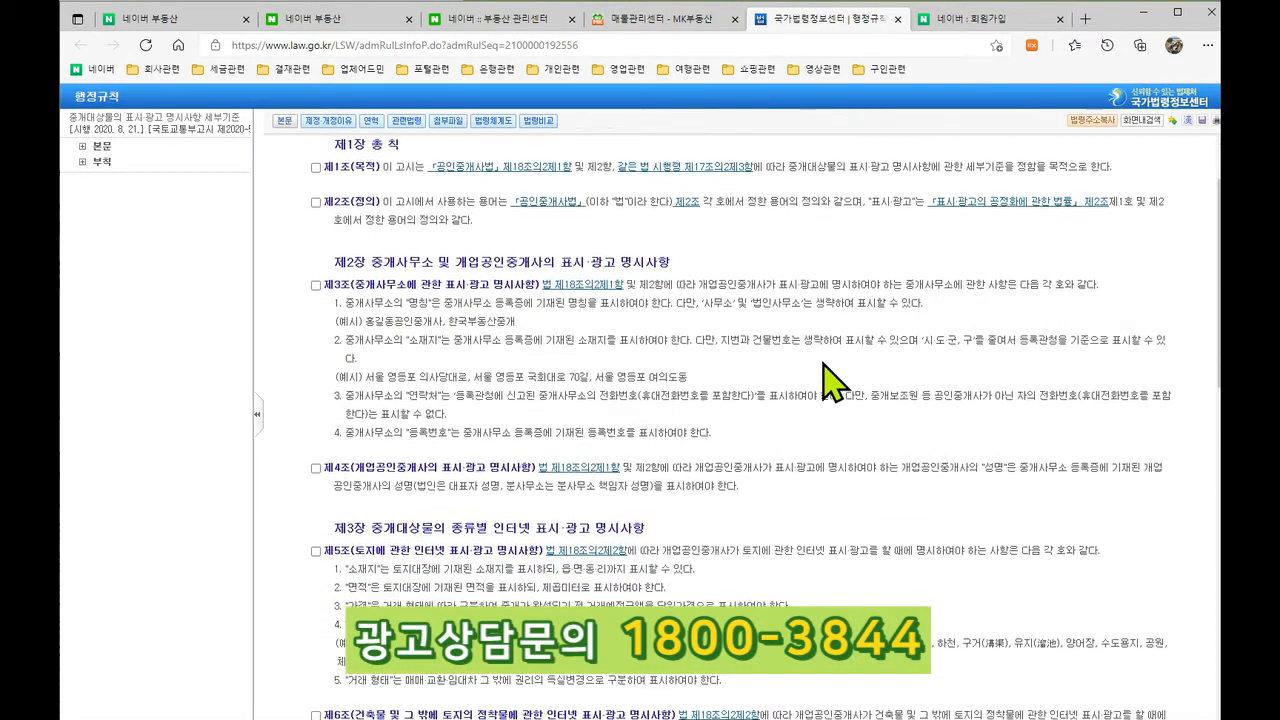
drag(305, 285, 737, 603)
scroll(737, 600, down, 2)
click(773, 492)
scroll(712, 495, up, 2)
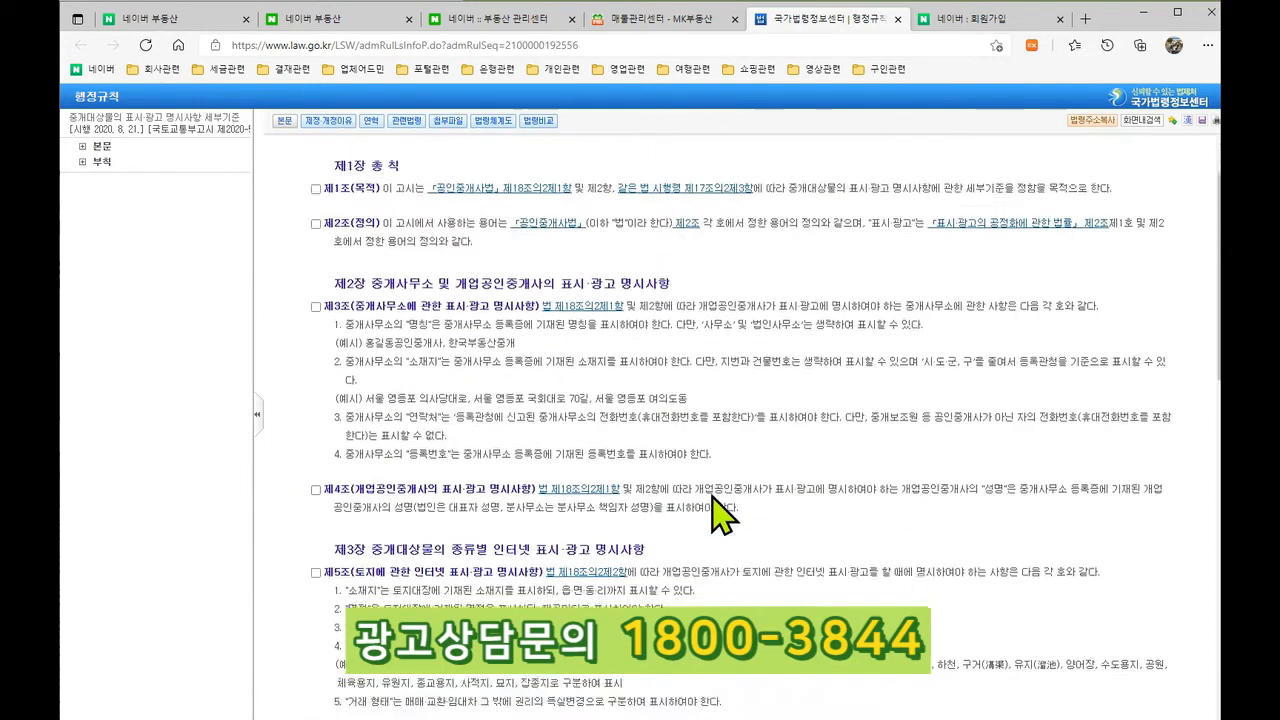
scroll(712, 495, up, 2)
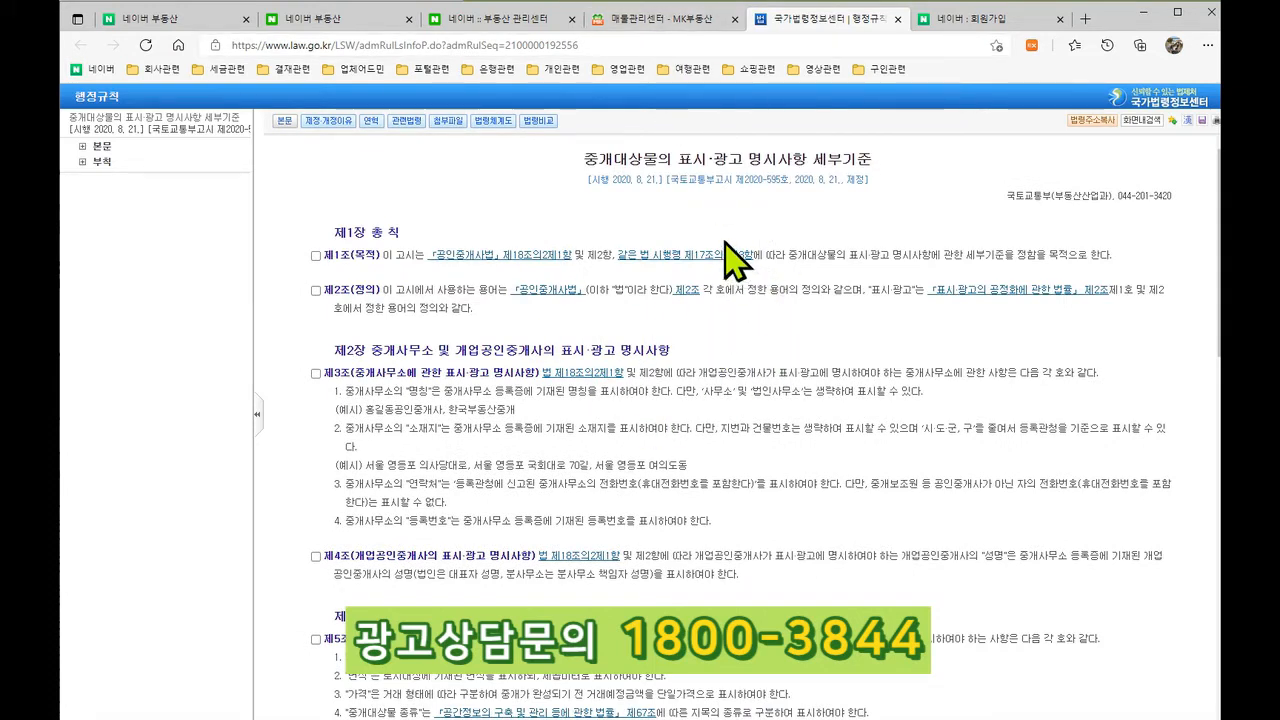
scroll(737, 320, down, 10)
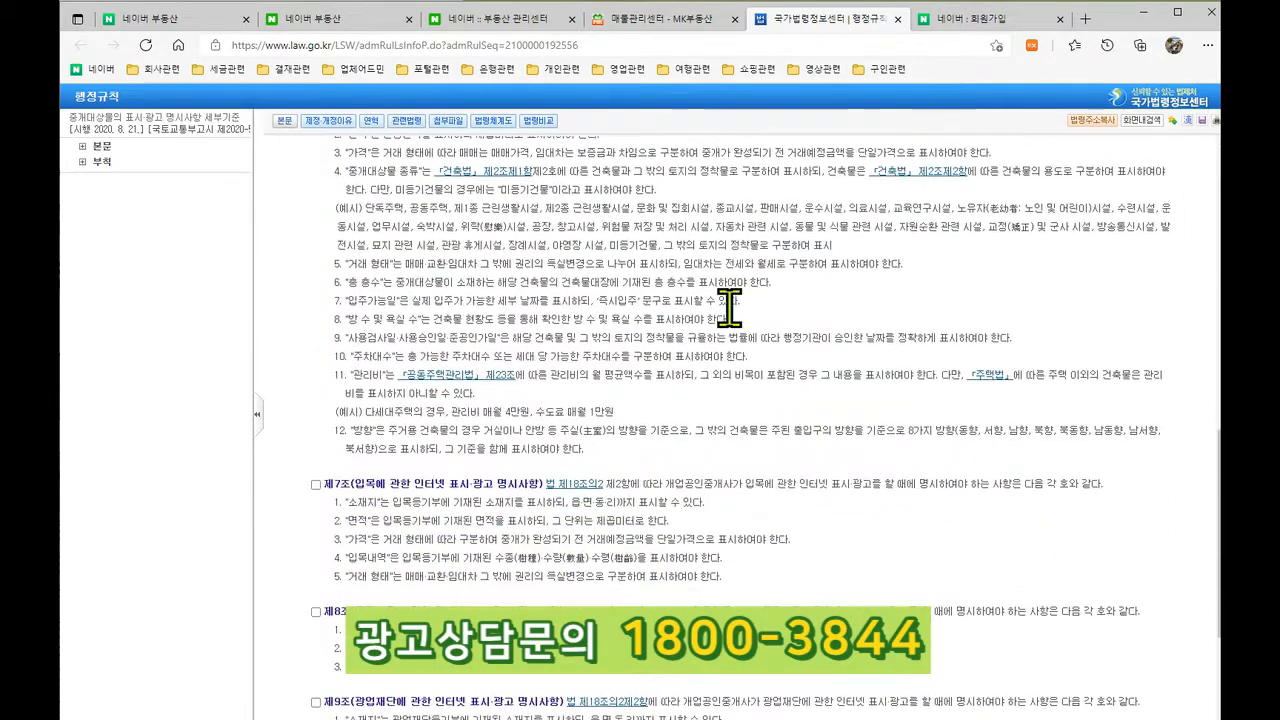
scroll(737, 330, up, 10)
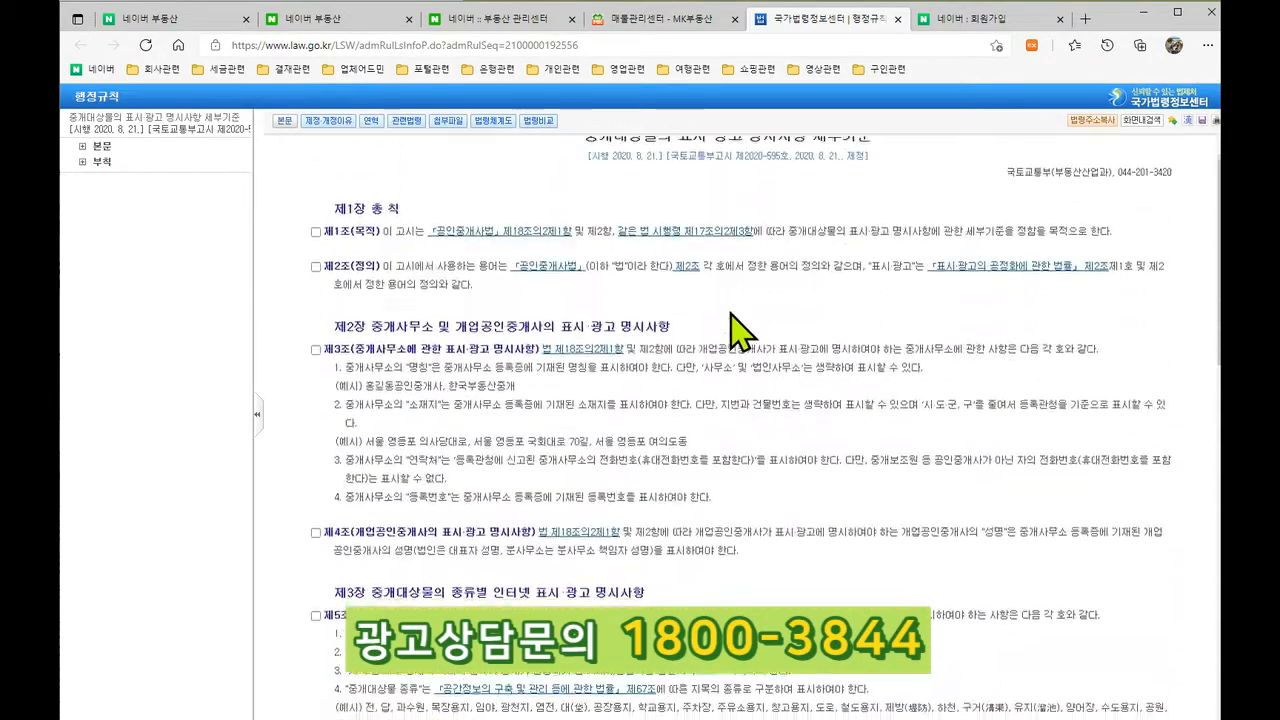
click(689, 28)
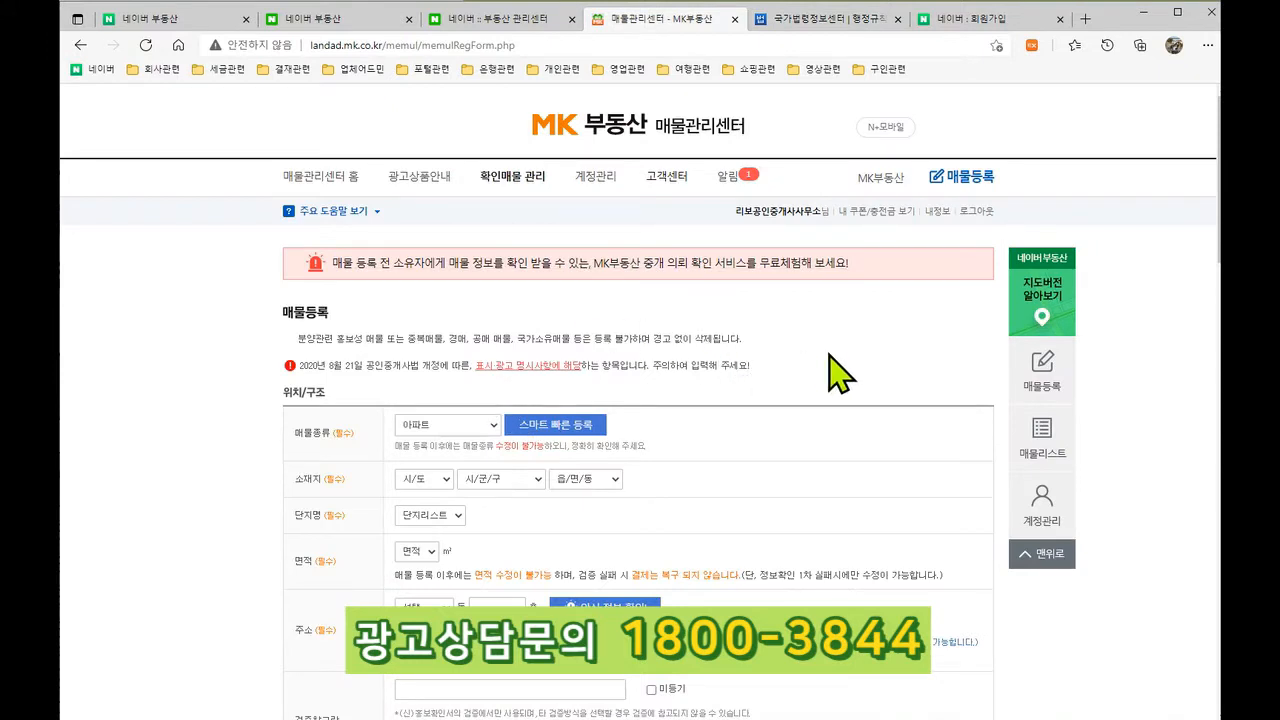
Step: Keep 아파트 as the listing's property type
drag(300, 366, 418, 372)
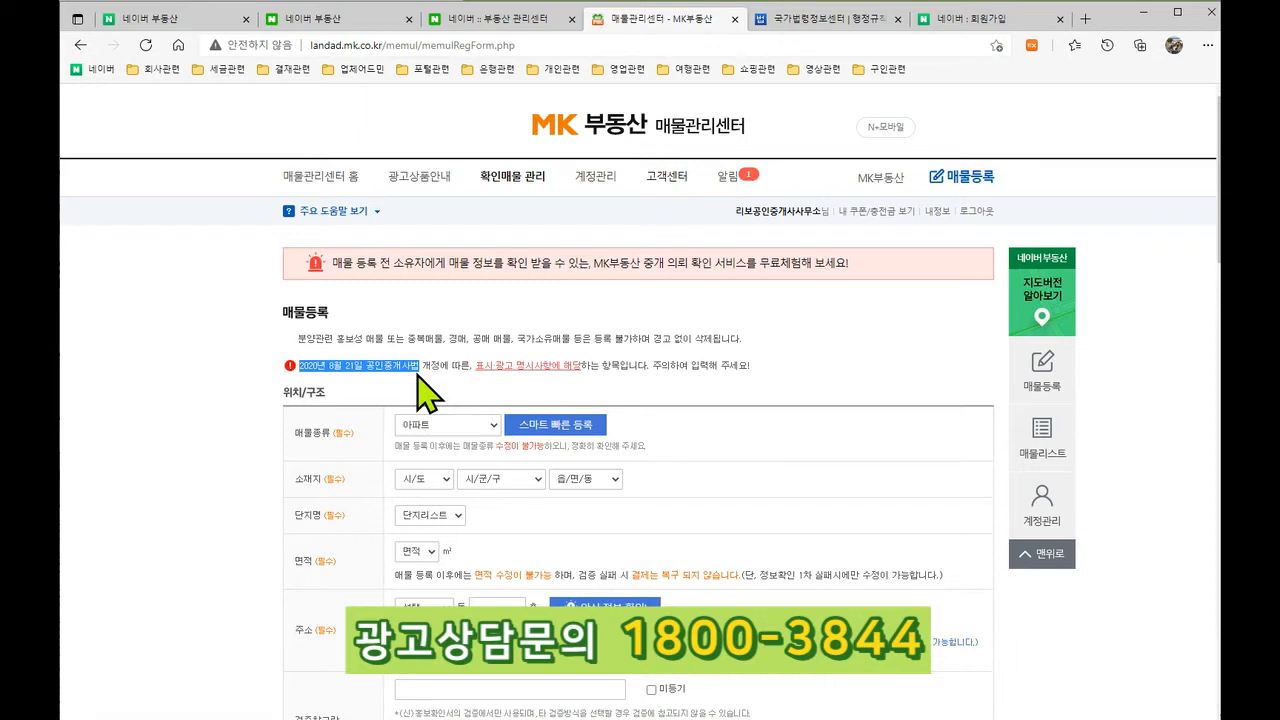
click(776, 405)
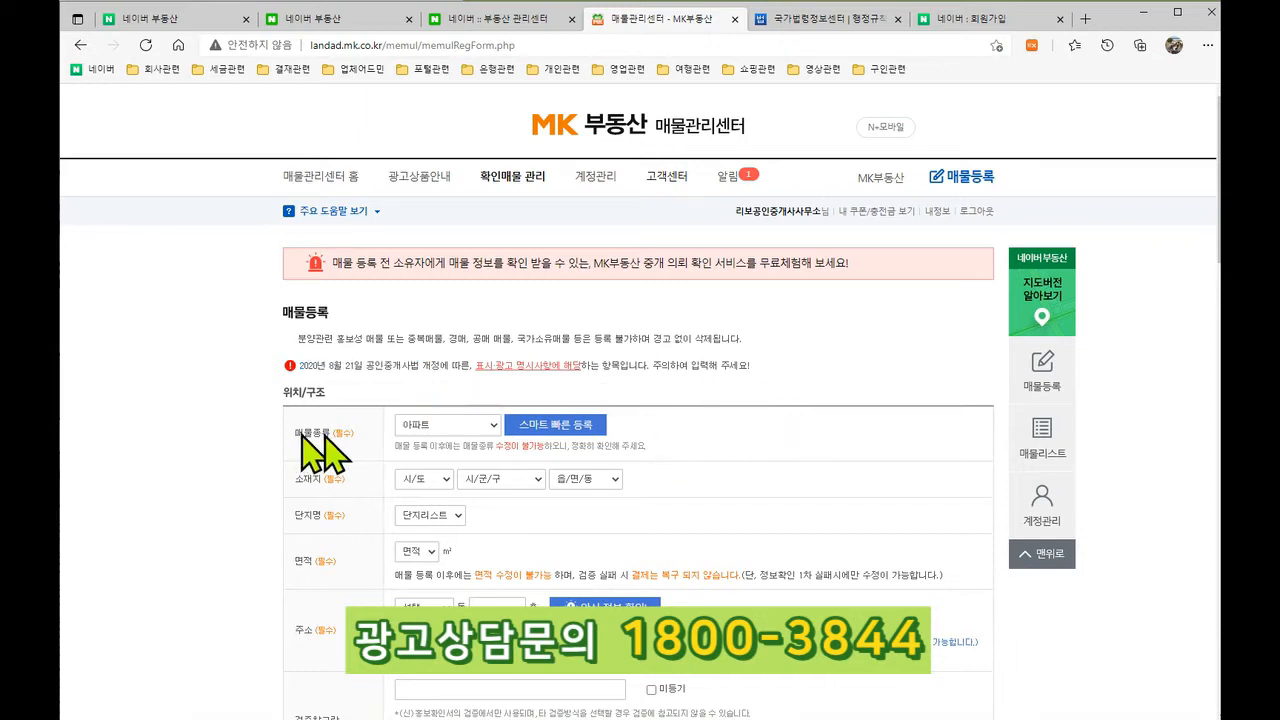
scroll(700, 400, down, 2)
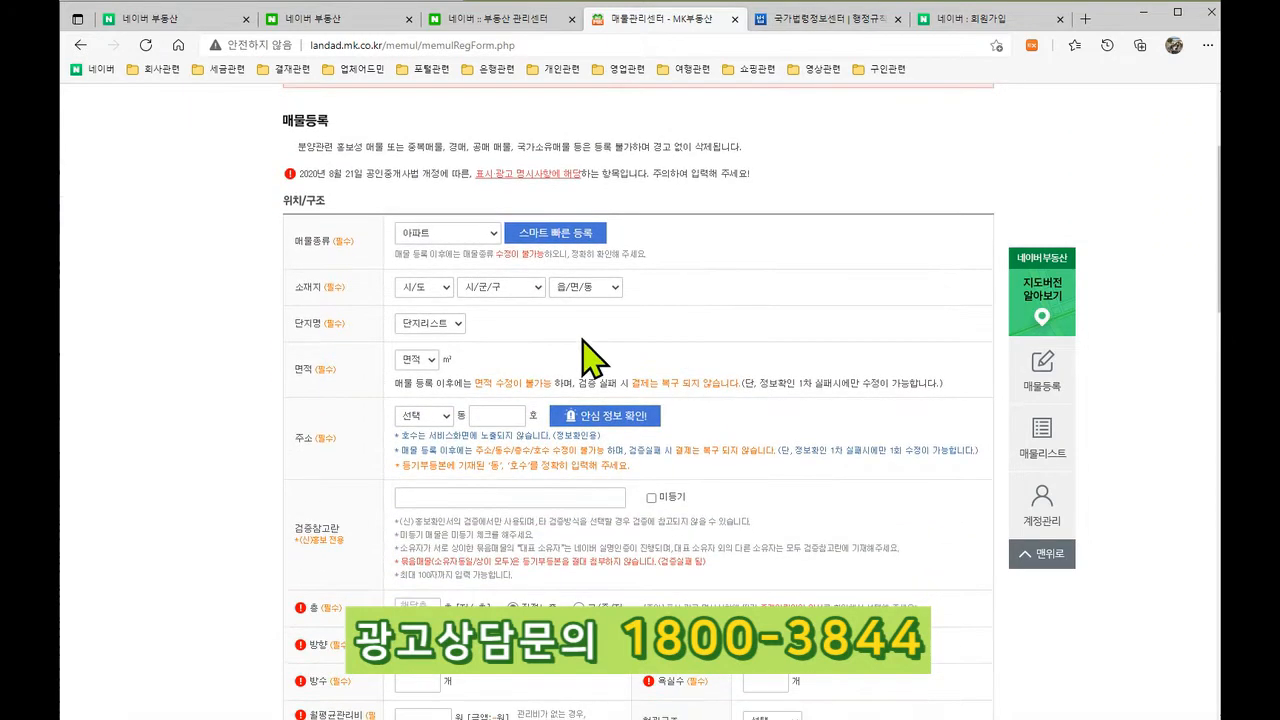
click(485, 241)
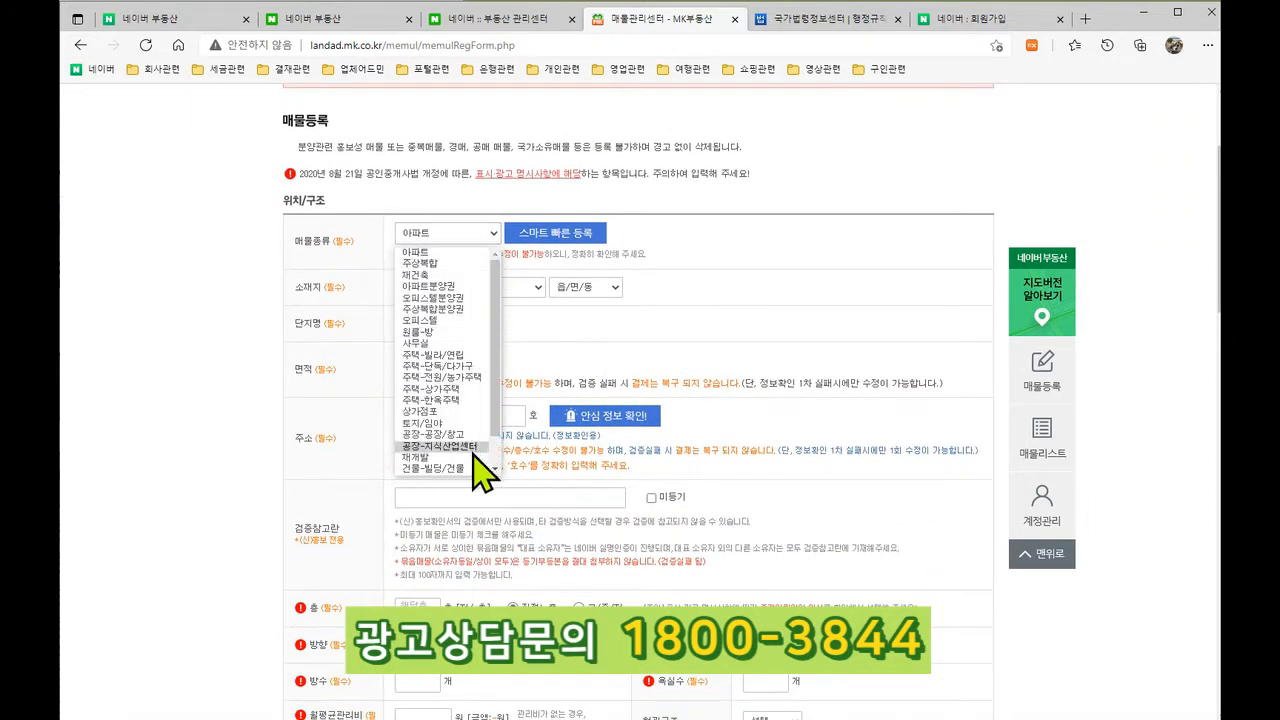
drag(497, 388, 498, 338)
click(438, 252)
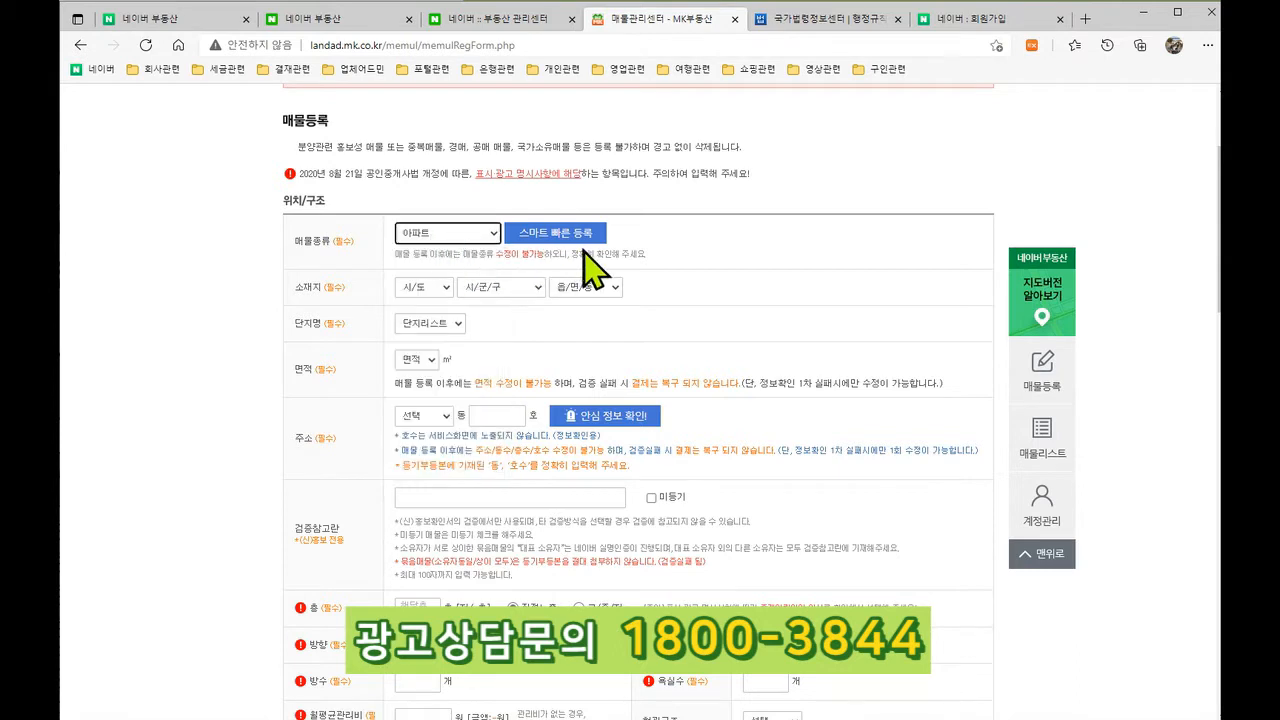
Step: Set the 소재지 to 대전시, 서구, 관저동
click(440, 287)
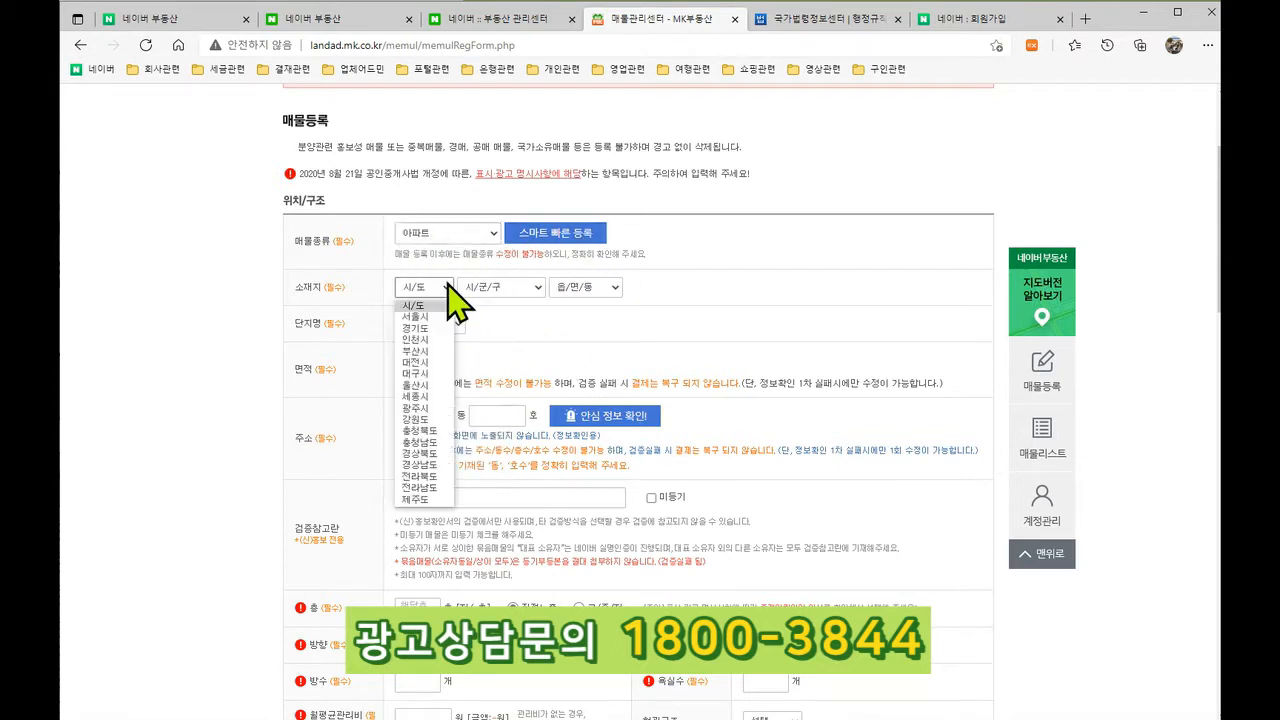
click(420, 362)
click(512, 287)
click(535, 339)
click(588, 288)
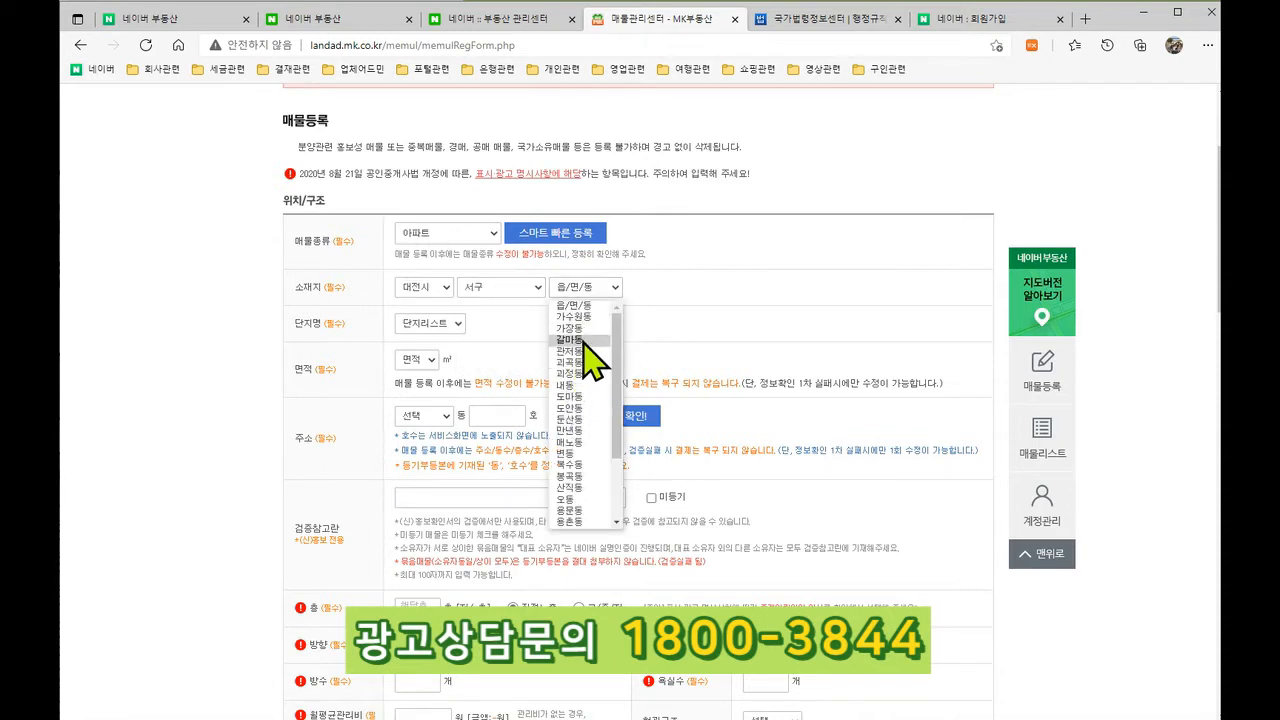
click(580, 351)
Step: Choose the 관저더샵 complex with the 83 area type
click(500, 323)
click(466, 352)
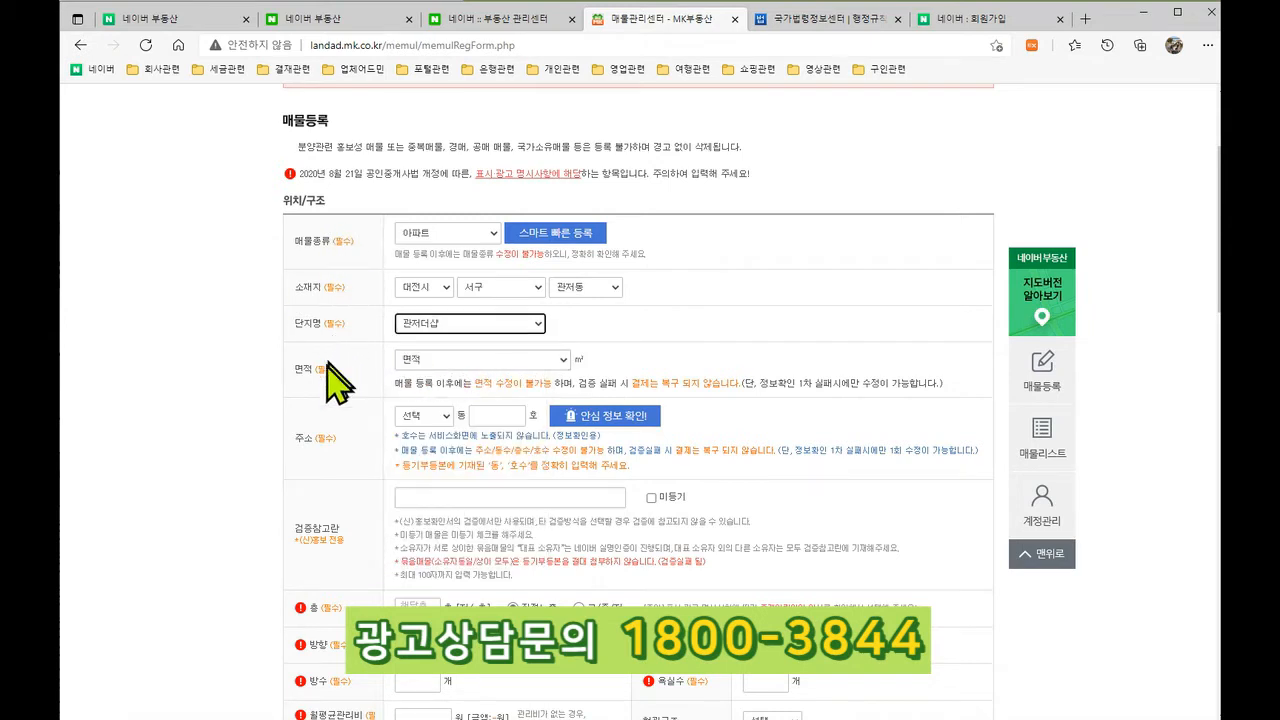
click(445, 361)
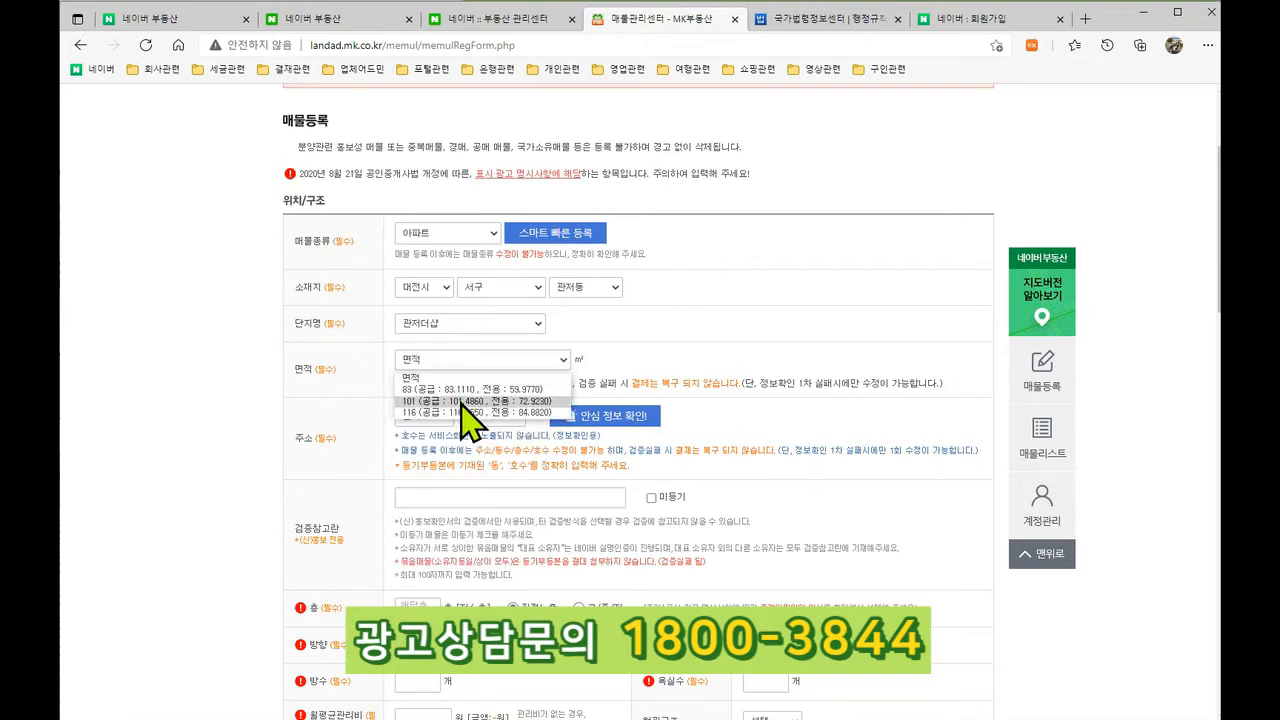
click(468, 389)
drag(392, 383, 920, 381)
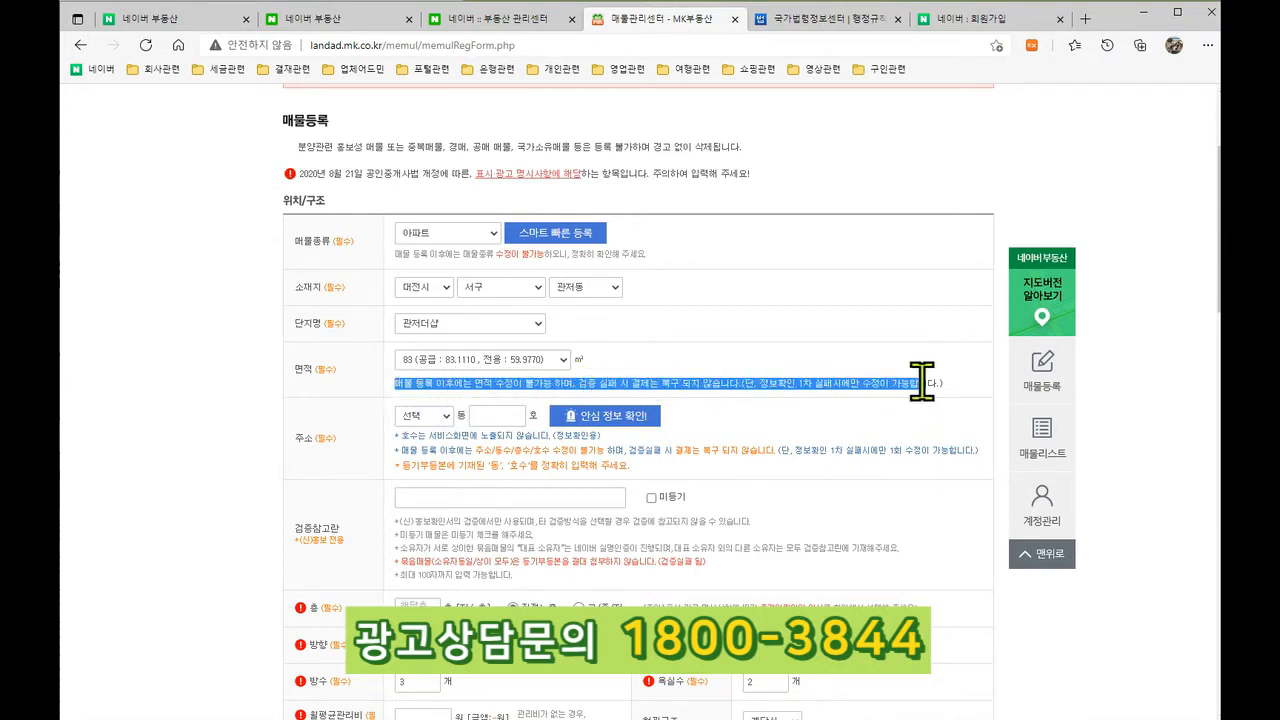
click(582, 385)
drag(643, 381, 733, 385)
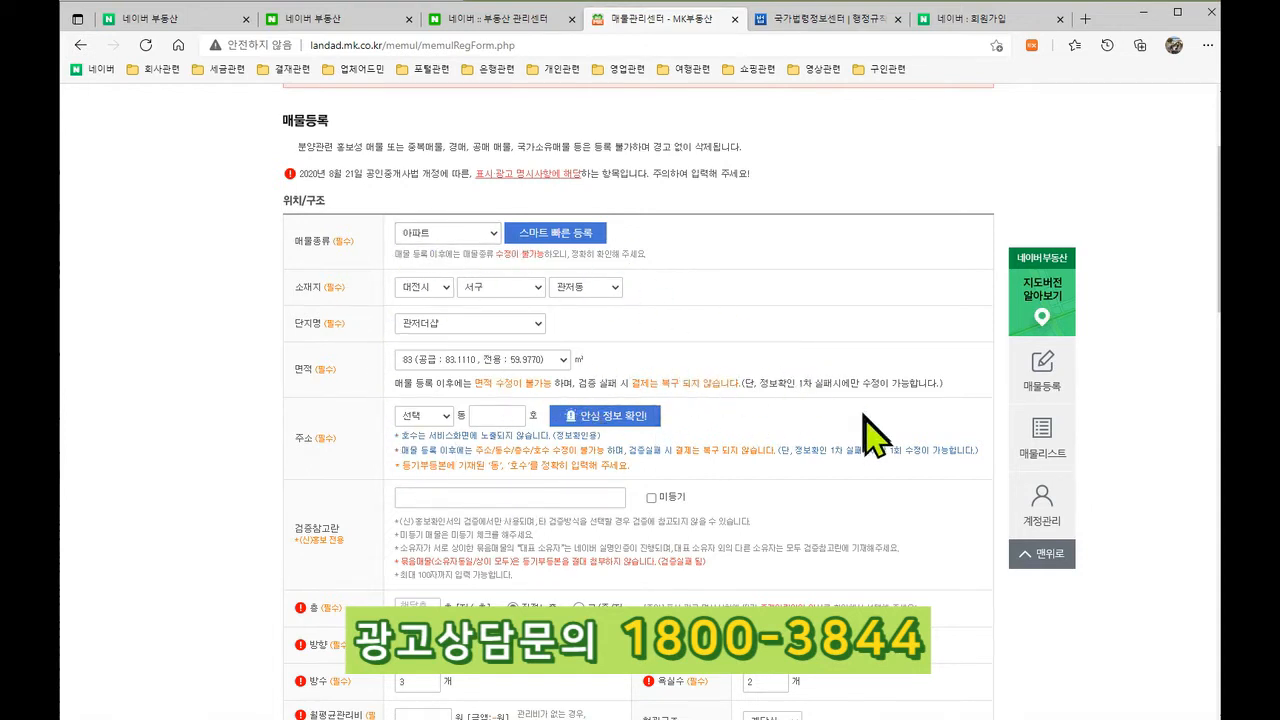
click(428, 417)
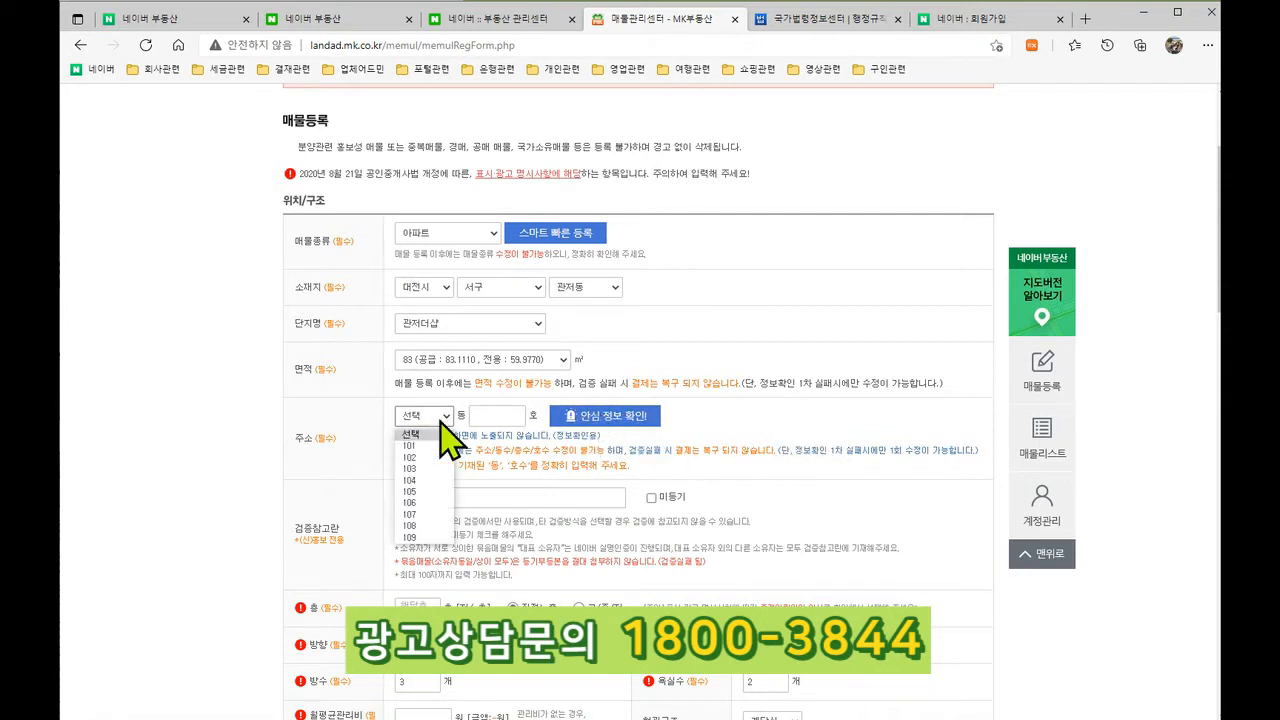
click(431, 445)
click(505, 418)
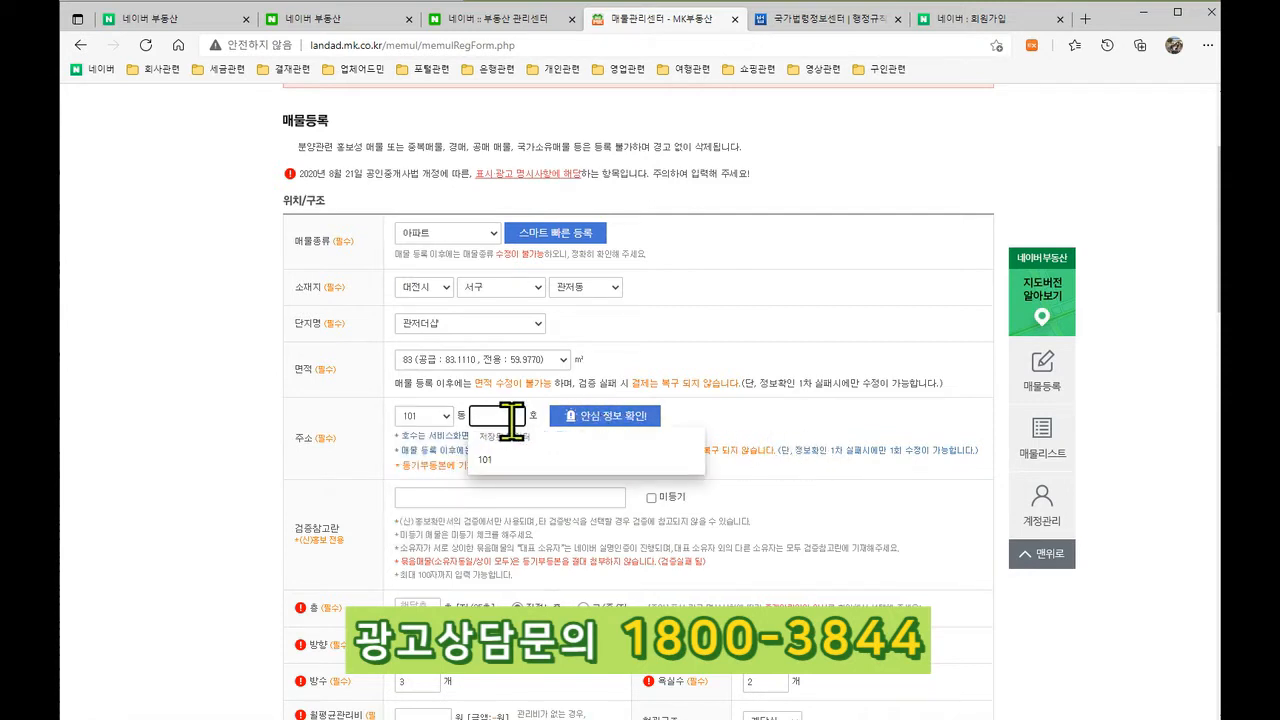
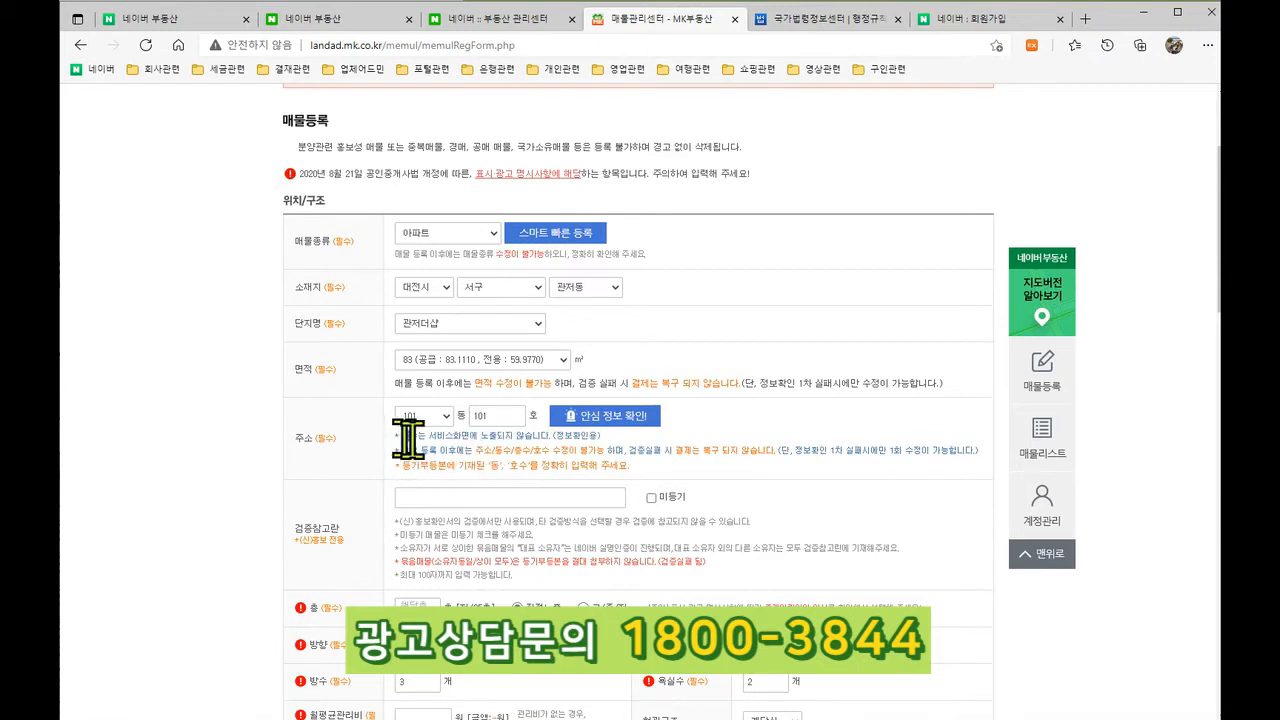
drag(403, 435, 671, 471)
click(694, 486)
drag(677, 452, 780, 452)
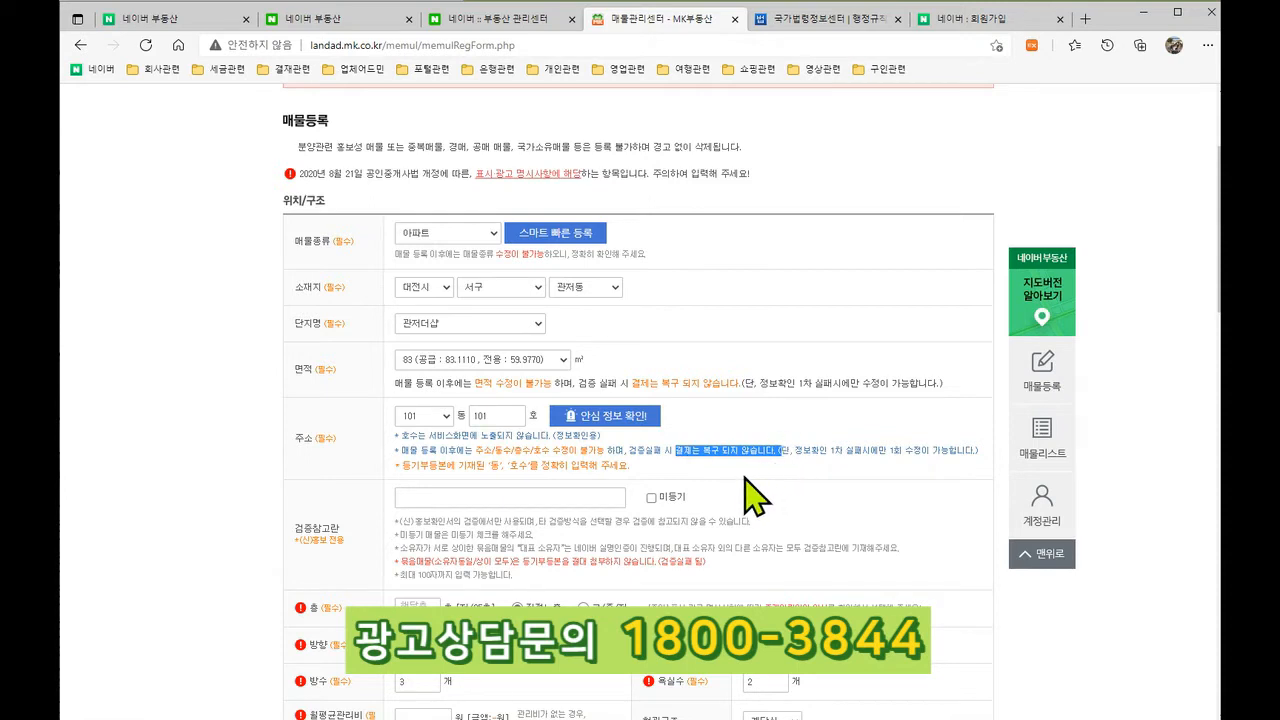
click(752, 480)
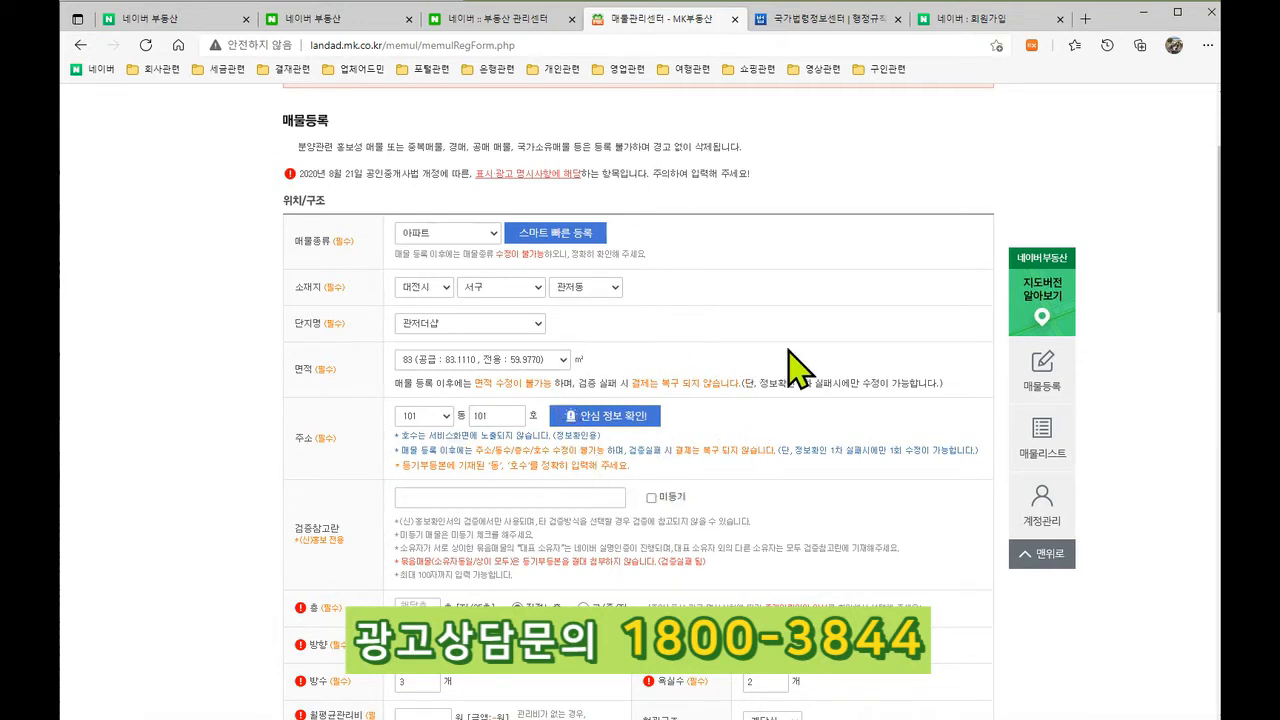
scroll(790, 370, down, 2)
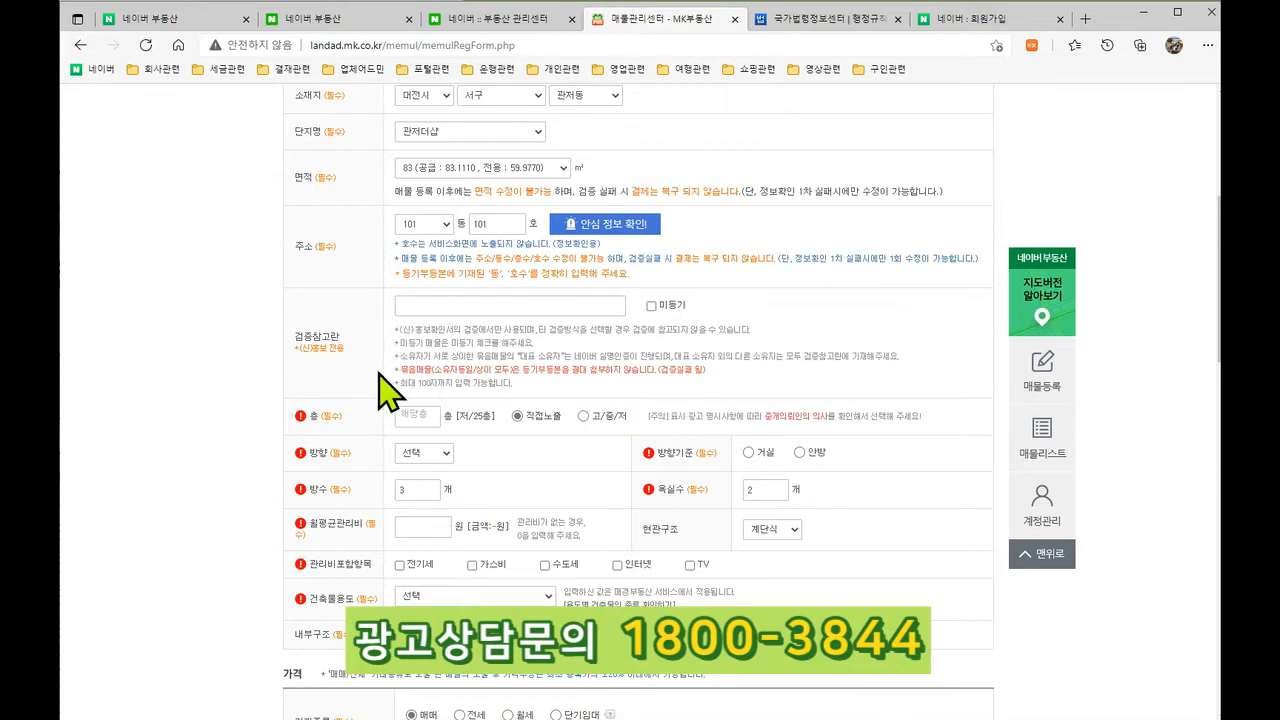
Step: Fill the 층 field with the suggested value 1
drag(397, 370, 713, 378)
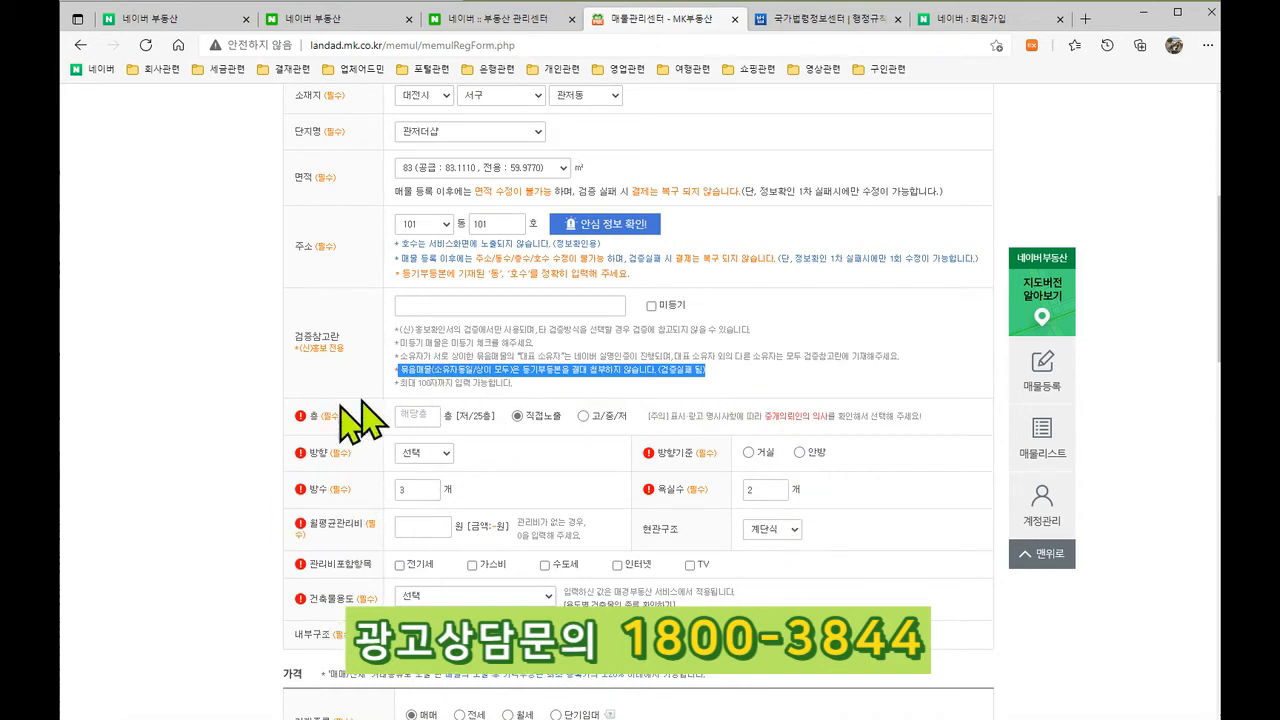
click(418, 415)
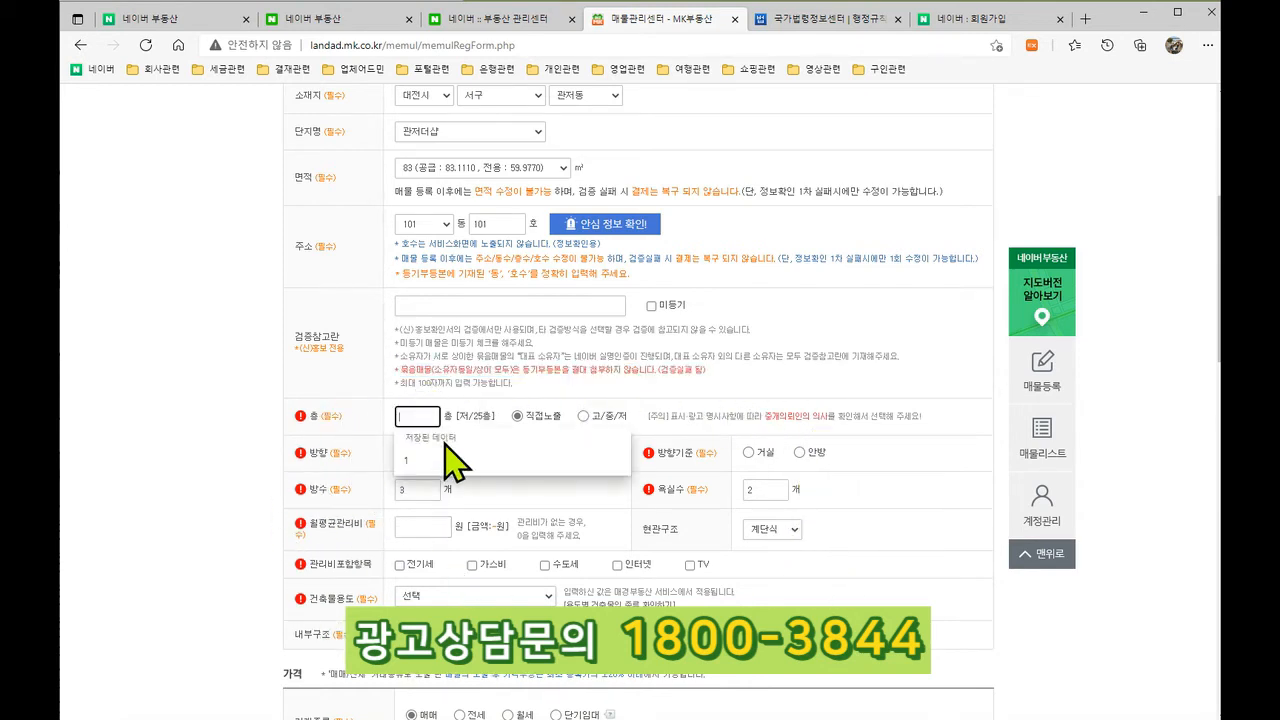
click(416, 460)
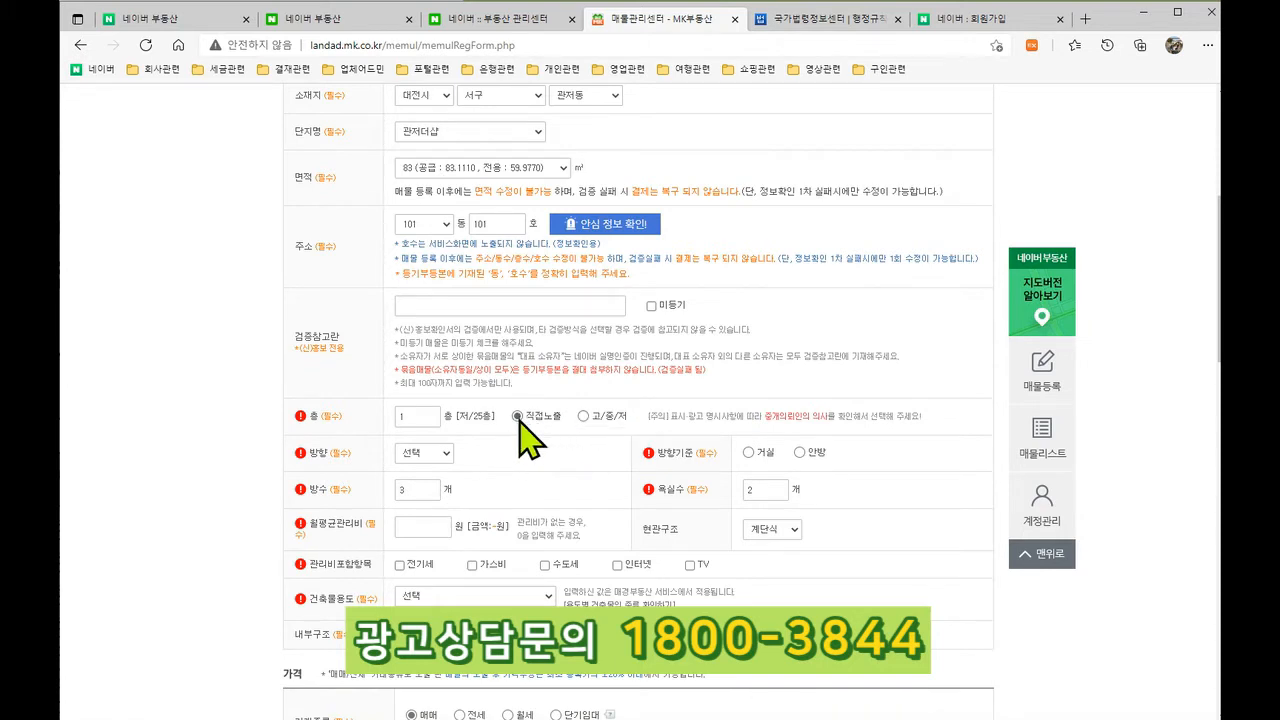
Step: On Naver Real Estate, browse to 대전시 > 서구 > 관저동 and open the 관저더샵 complex
click(512, 18)
click(372, 38)
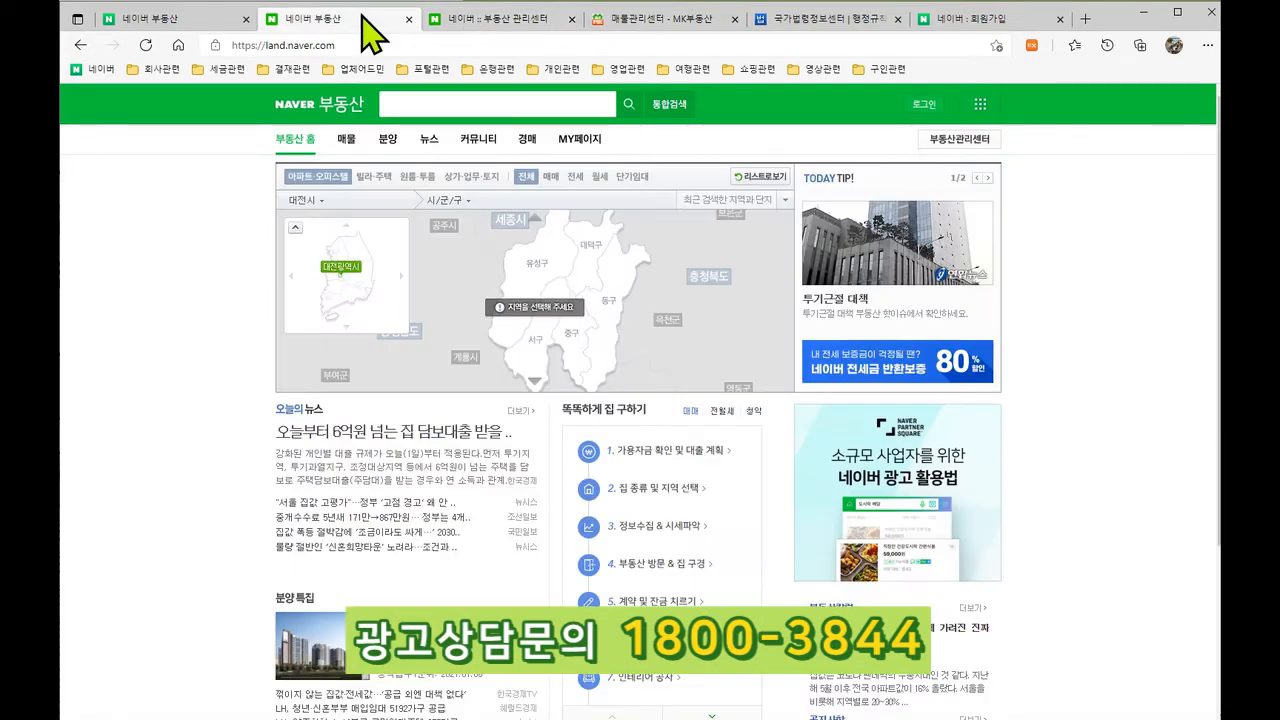
click(445, 204)
click(449, 276)
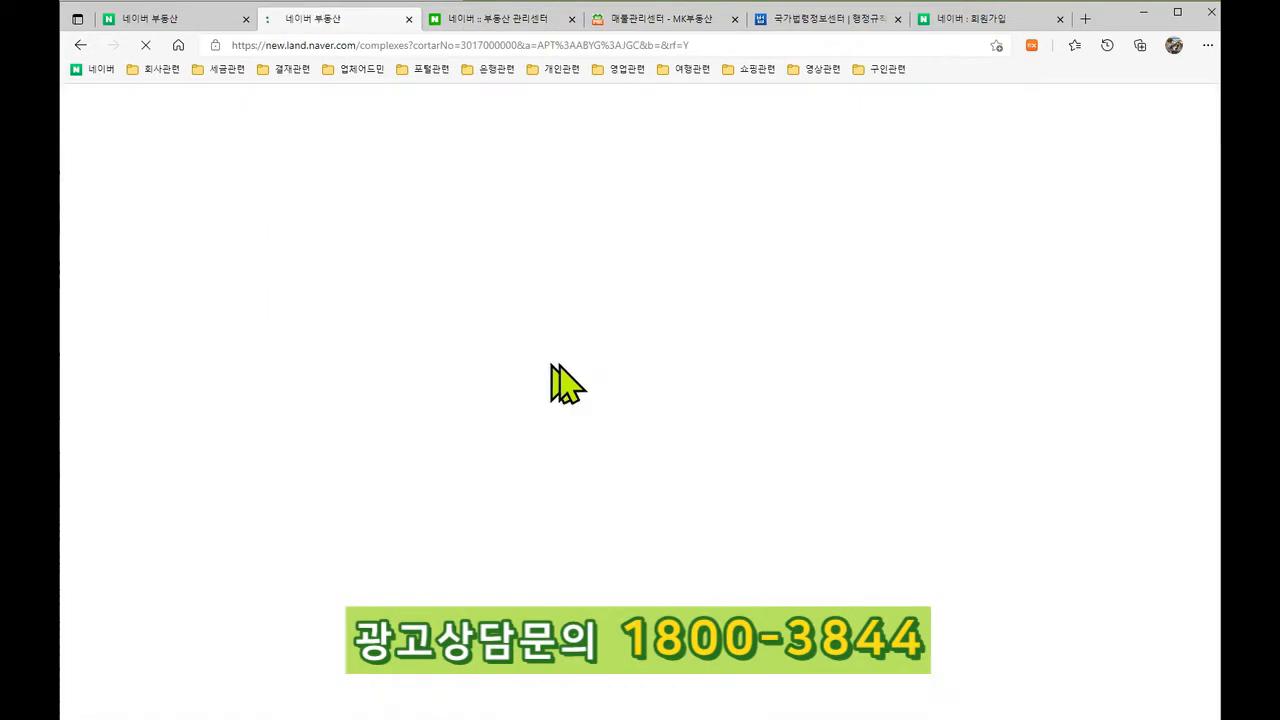
click(638, 252)
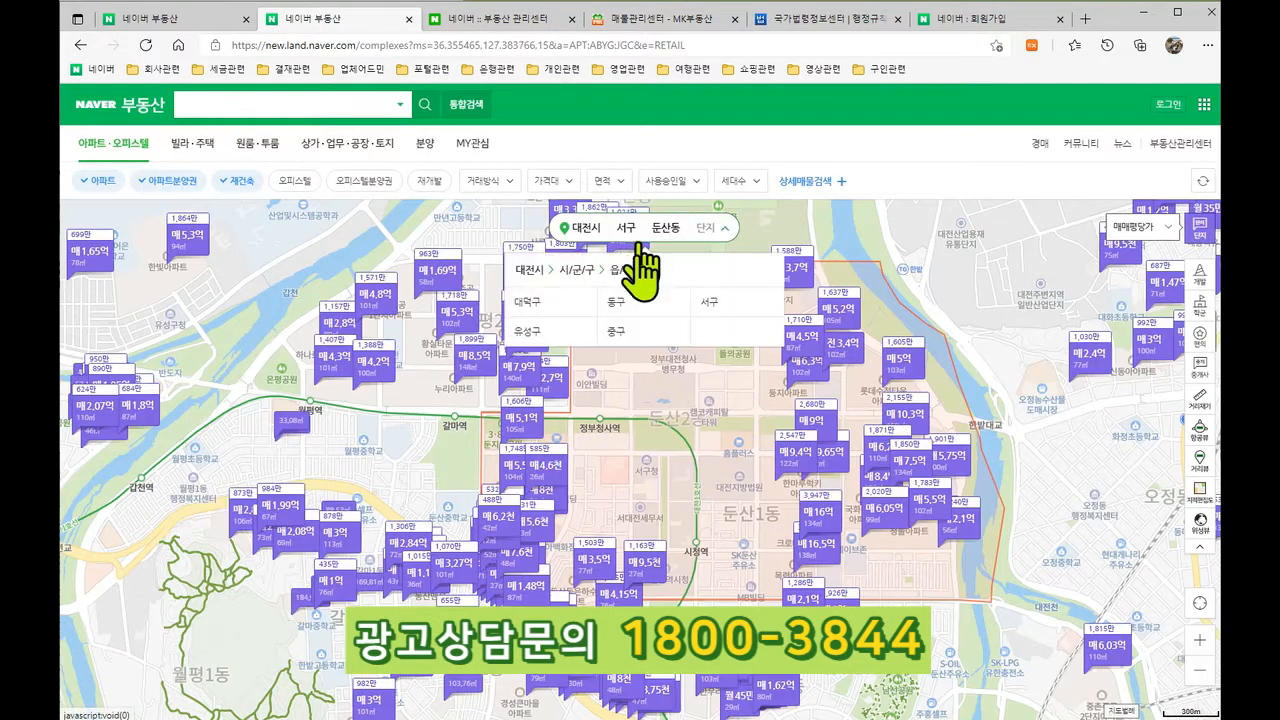
click(707, 301)
click(543, 345)
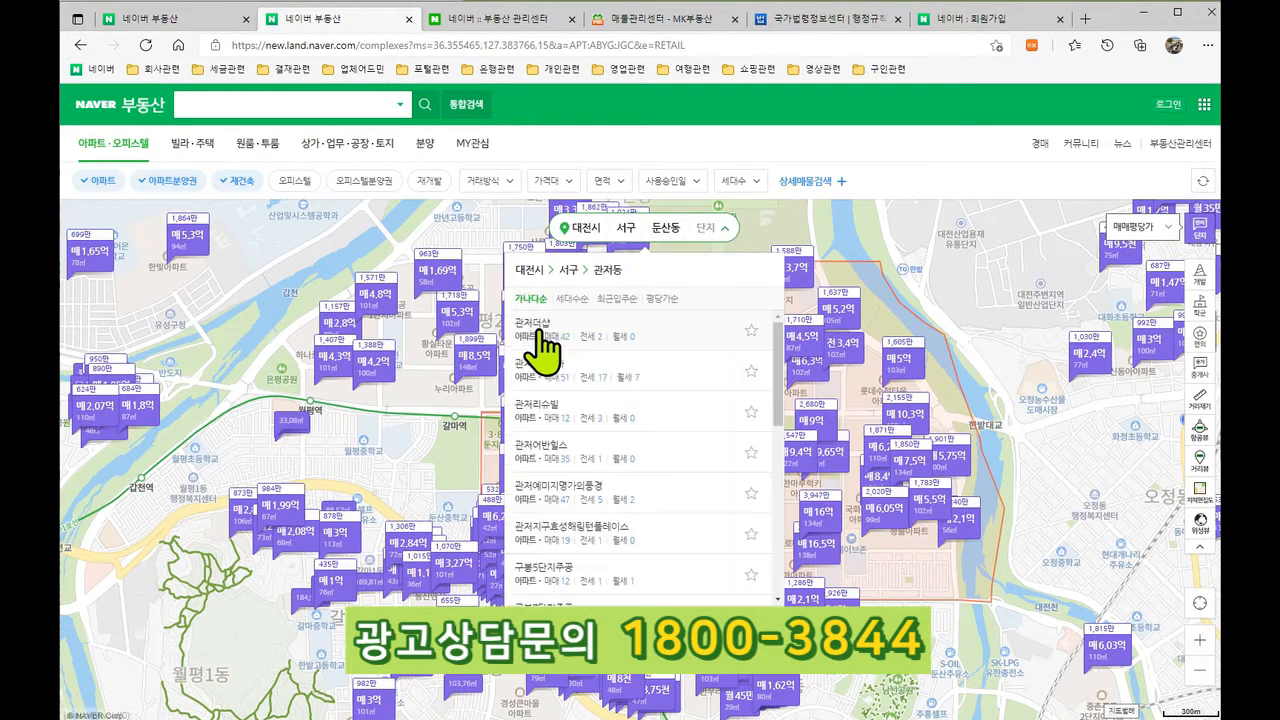
click(545, 330)
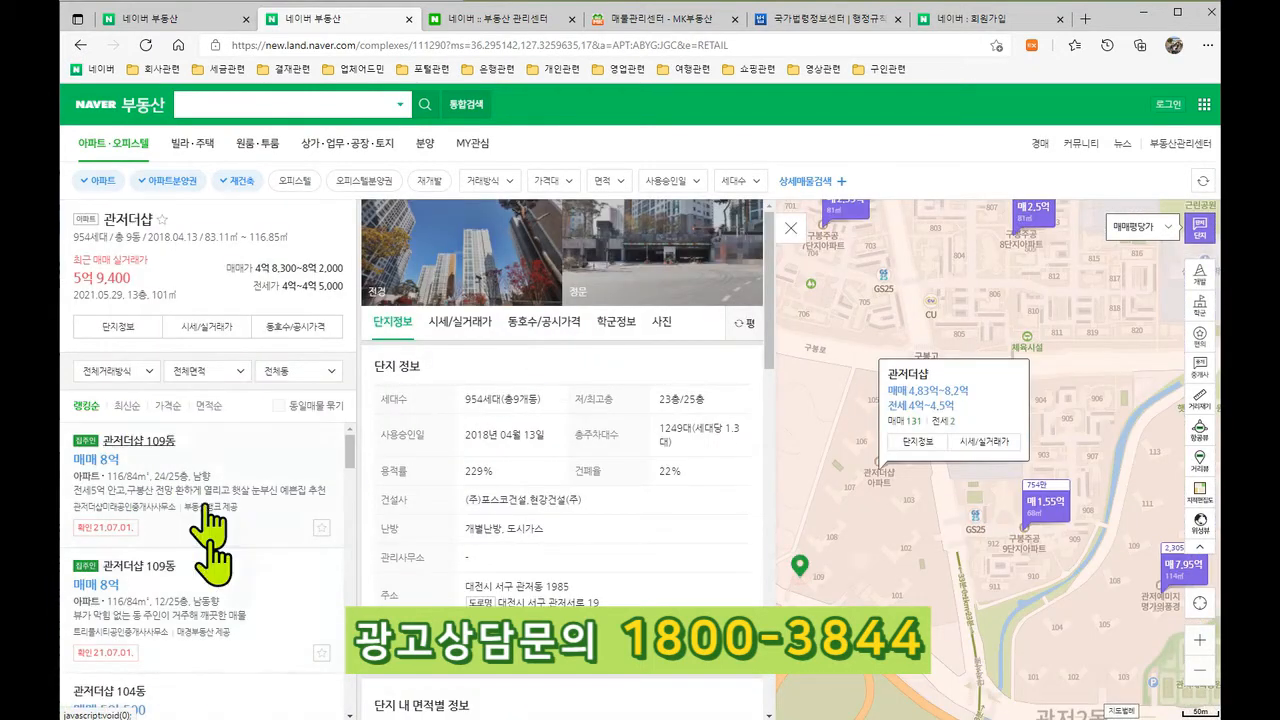
Step: Close the Naver 부동산 관리센터 tab and return to the MK listing form
click(670, 19)
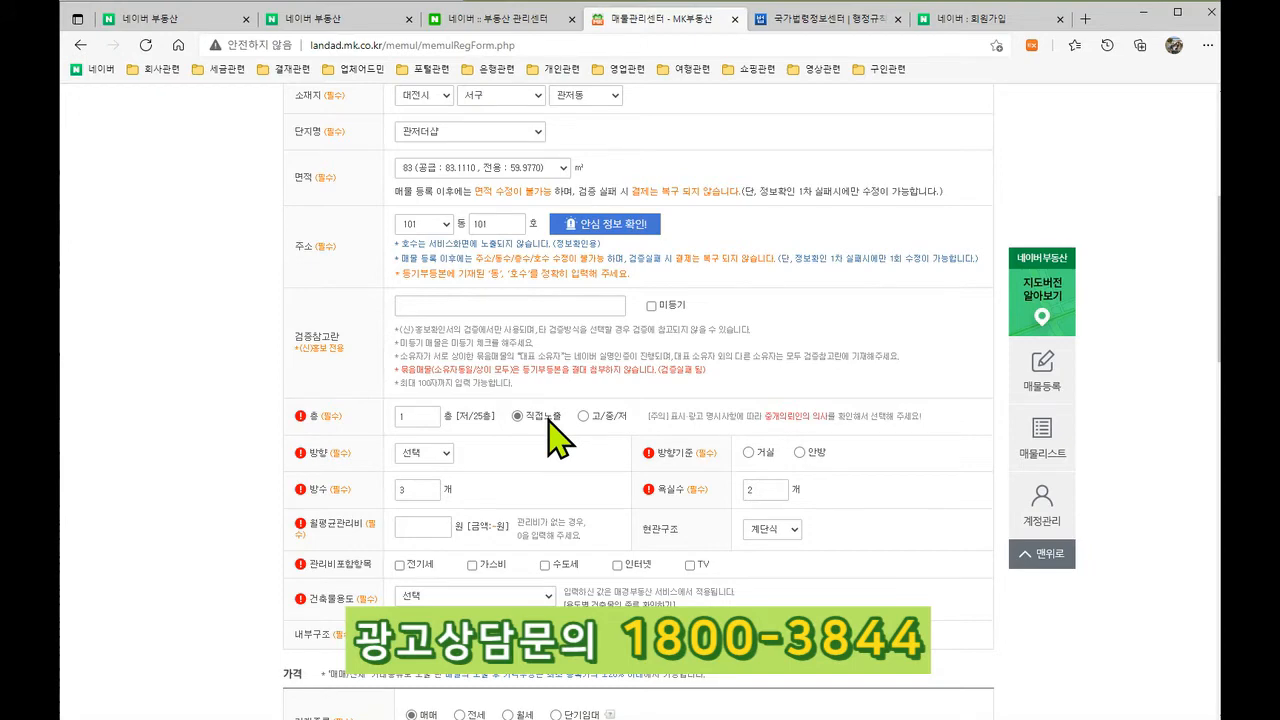
click(500, 19)
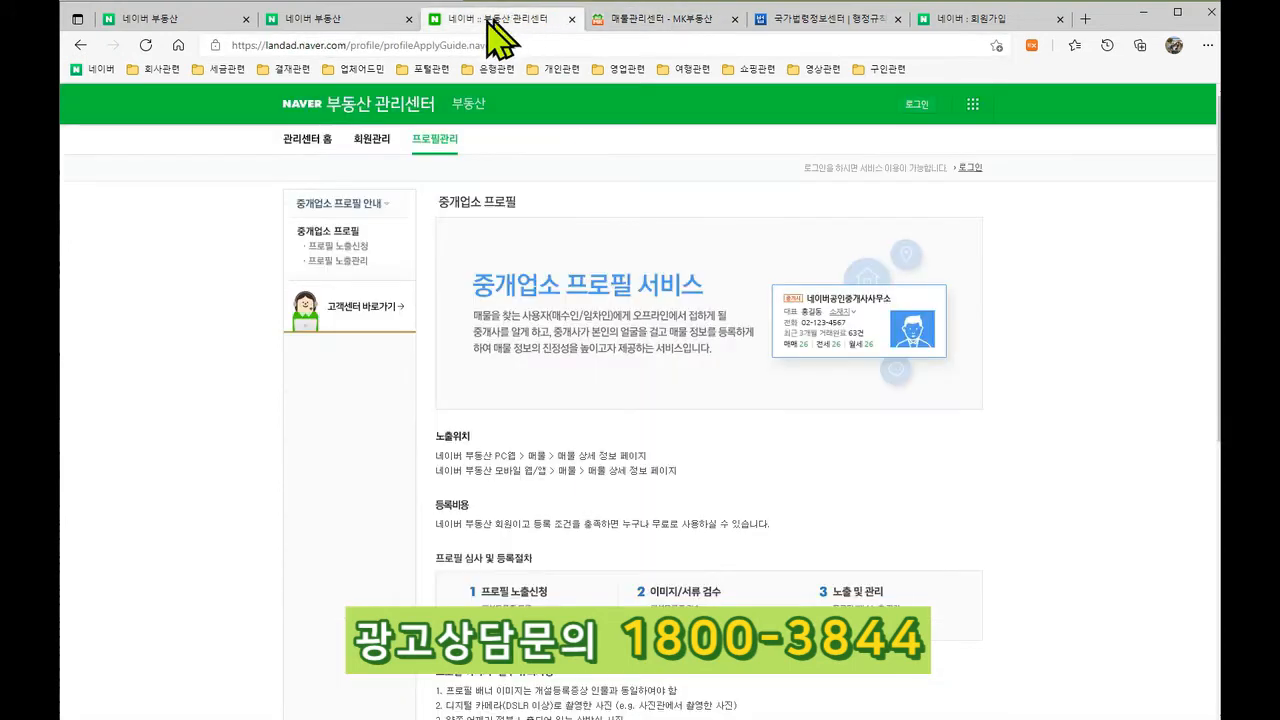
click(570, 19)
click(371, 17)
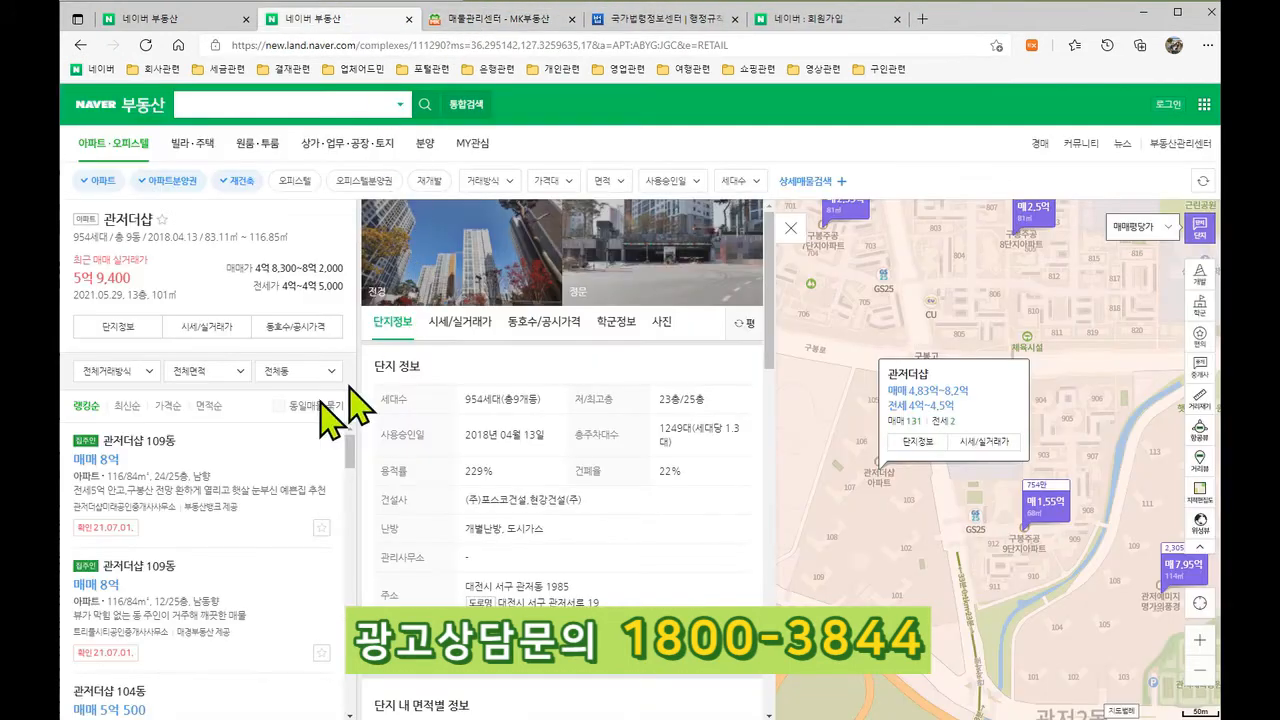
click(541, 19)
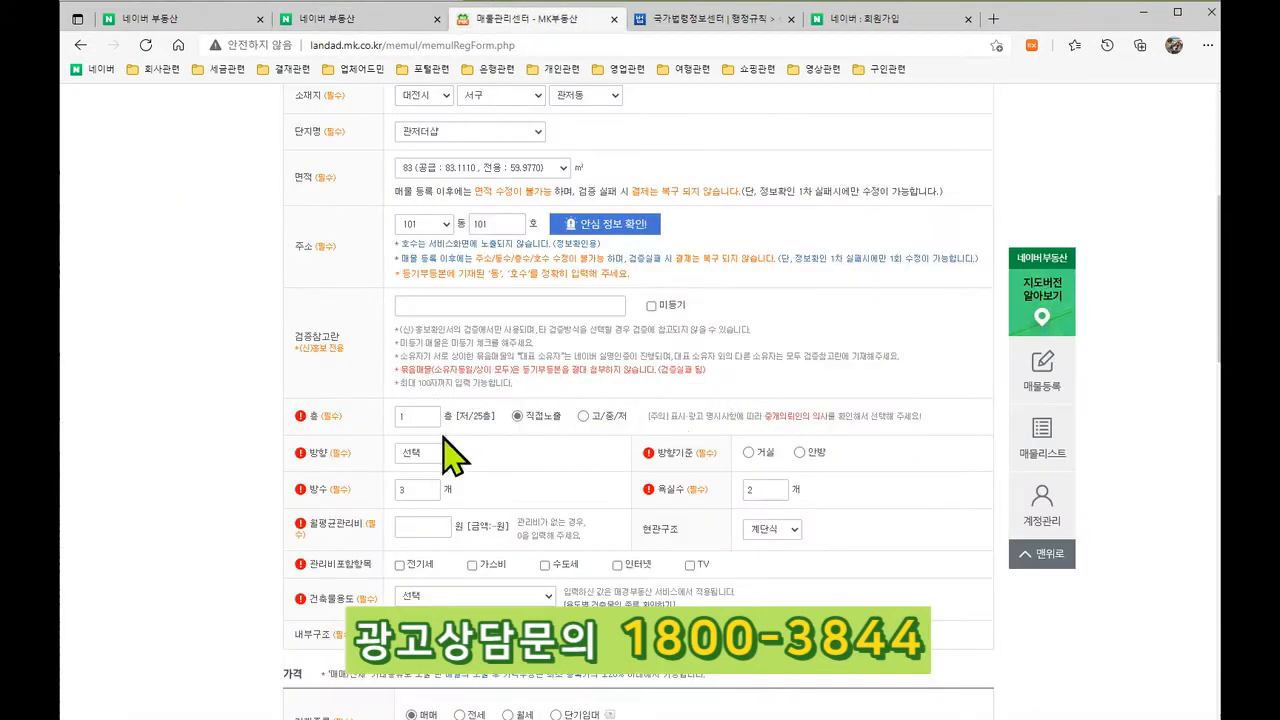
Step: Set facing direction 동 and maintenance fee 40,000원, including electricity and water
click(424, 454)
click(430, 481)
click(437, 530)
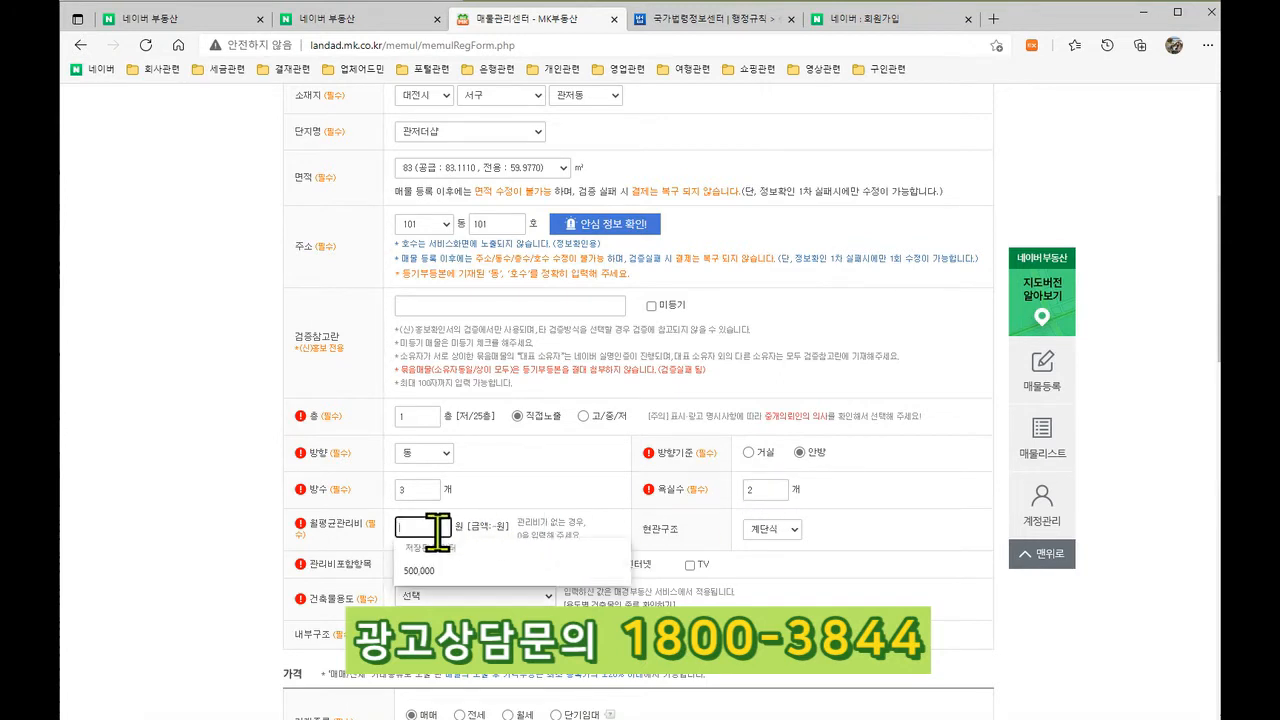
text(40)
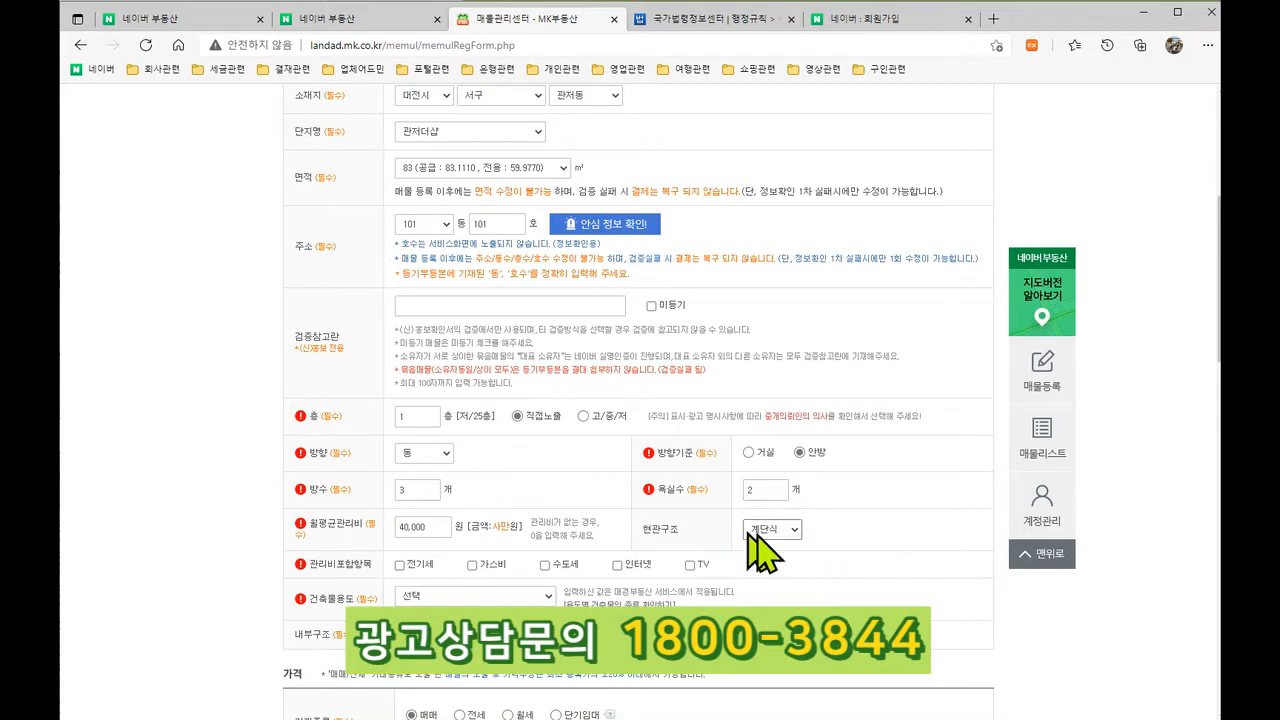
scroll(752, 545, down, 1)
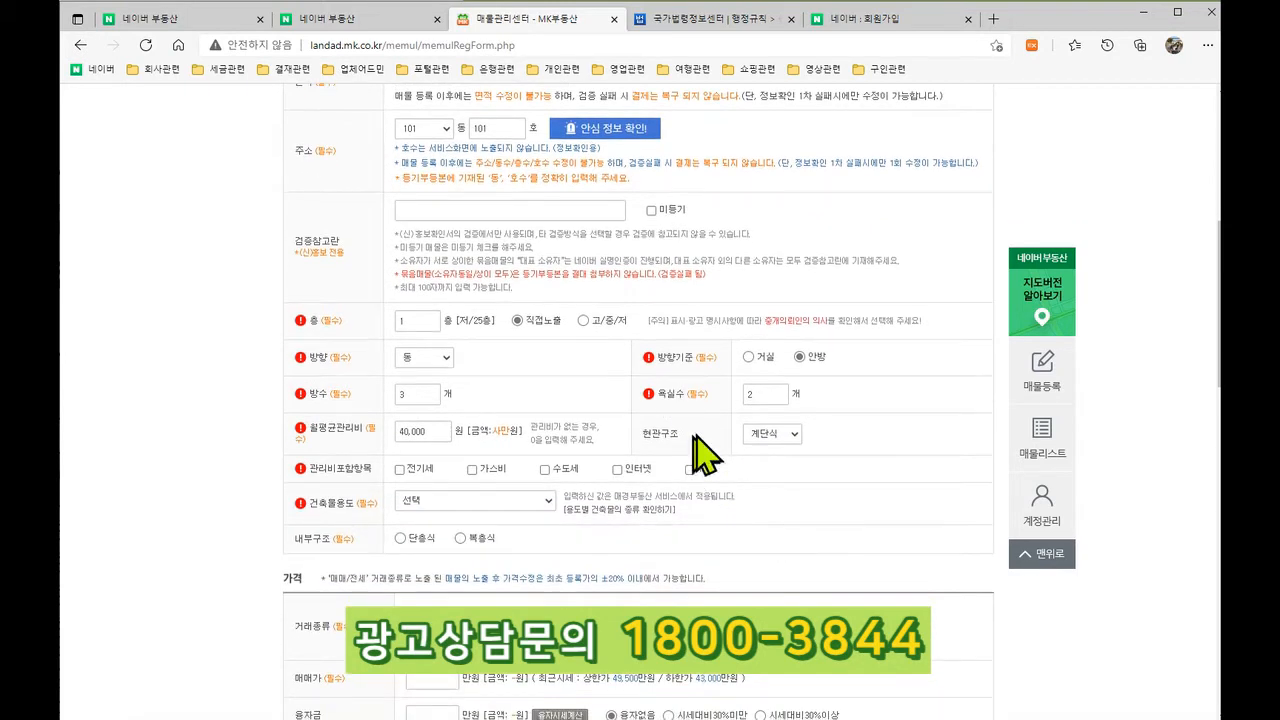
click(399, 470)
click(545, 469)
Step: Set the 건축물용도 to 공동주택
click(460, 495)
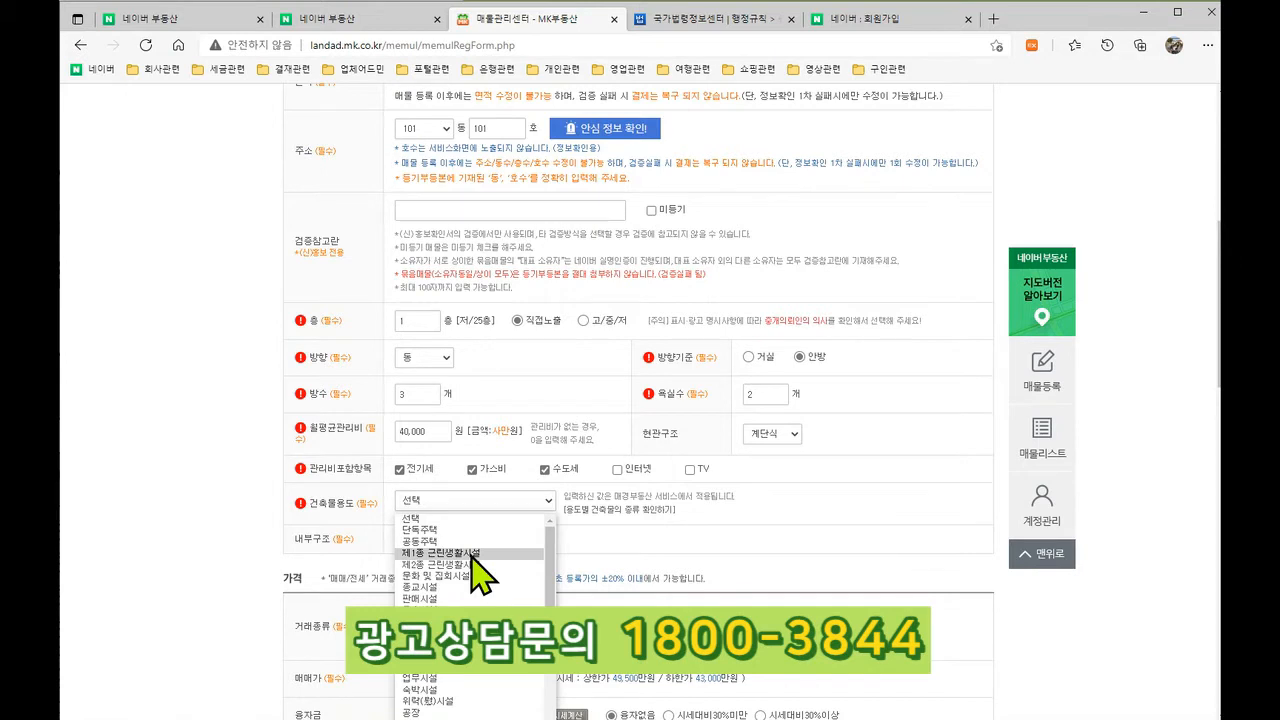
click(470, 553)
click(478, 500)
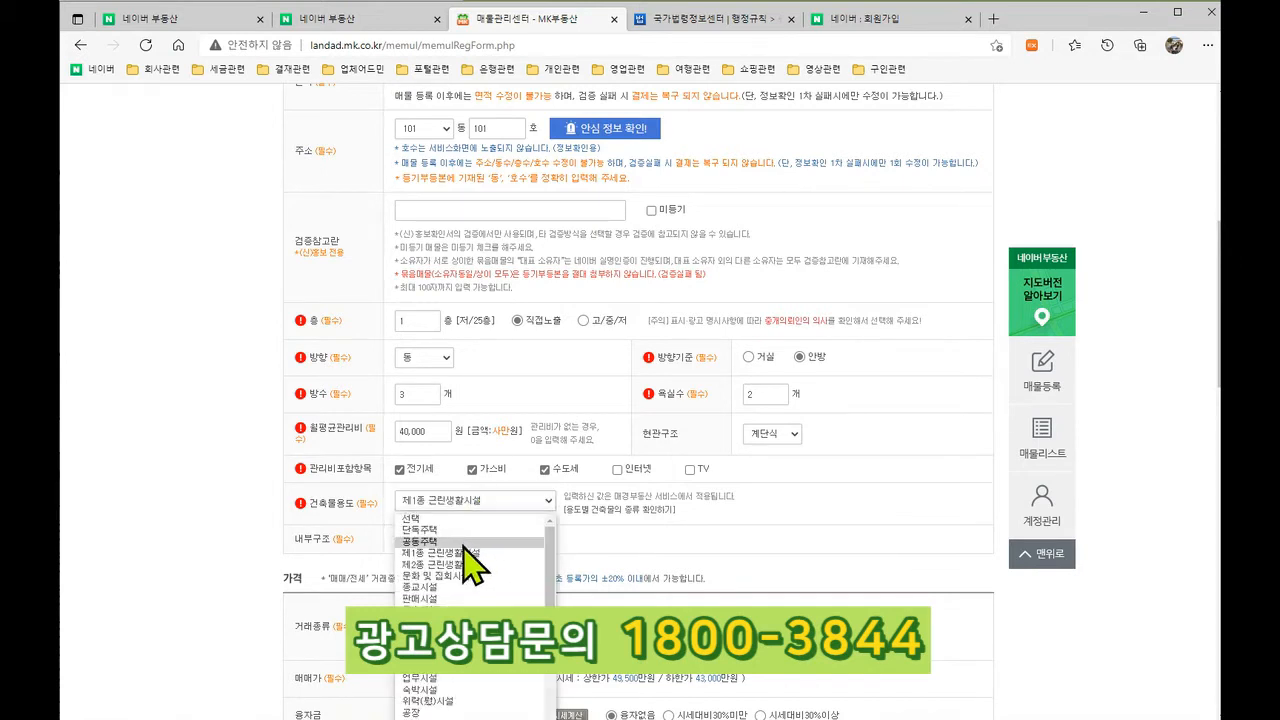
click(463, 542)
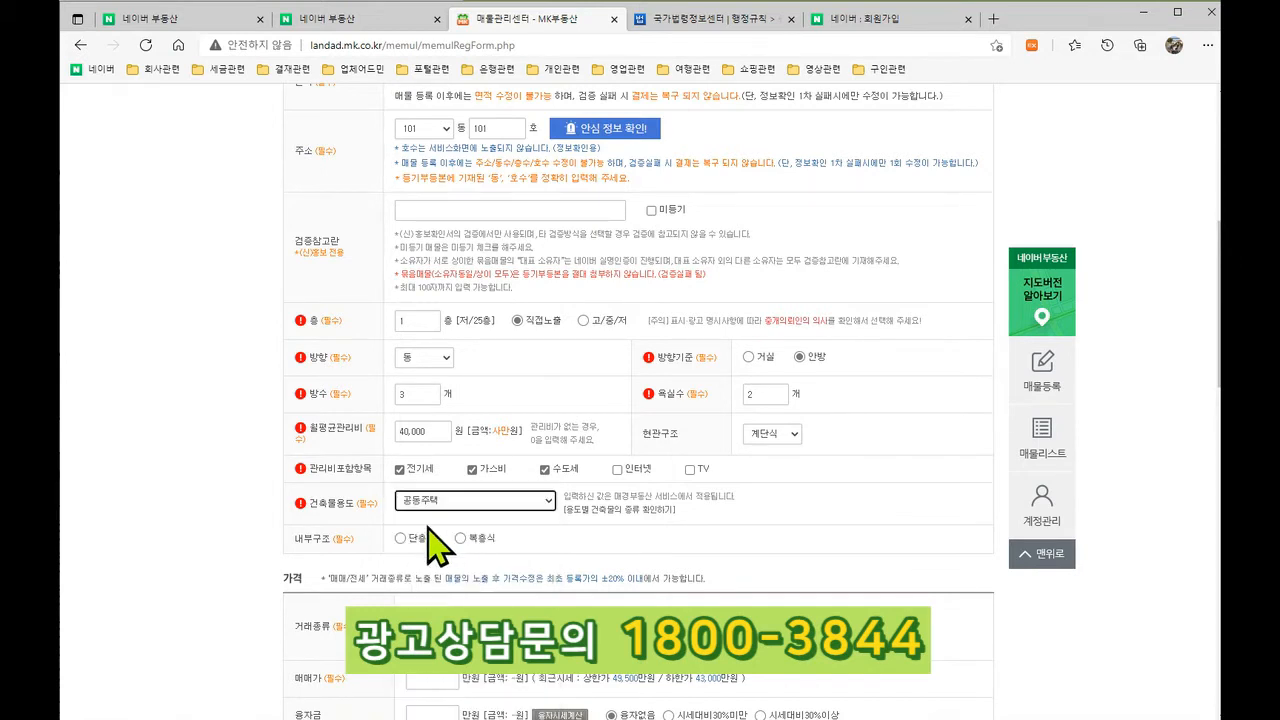
click(620, 510)
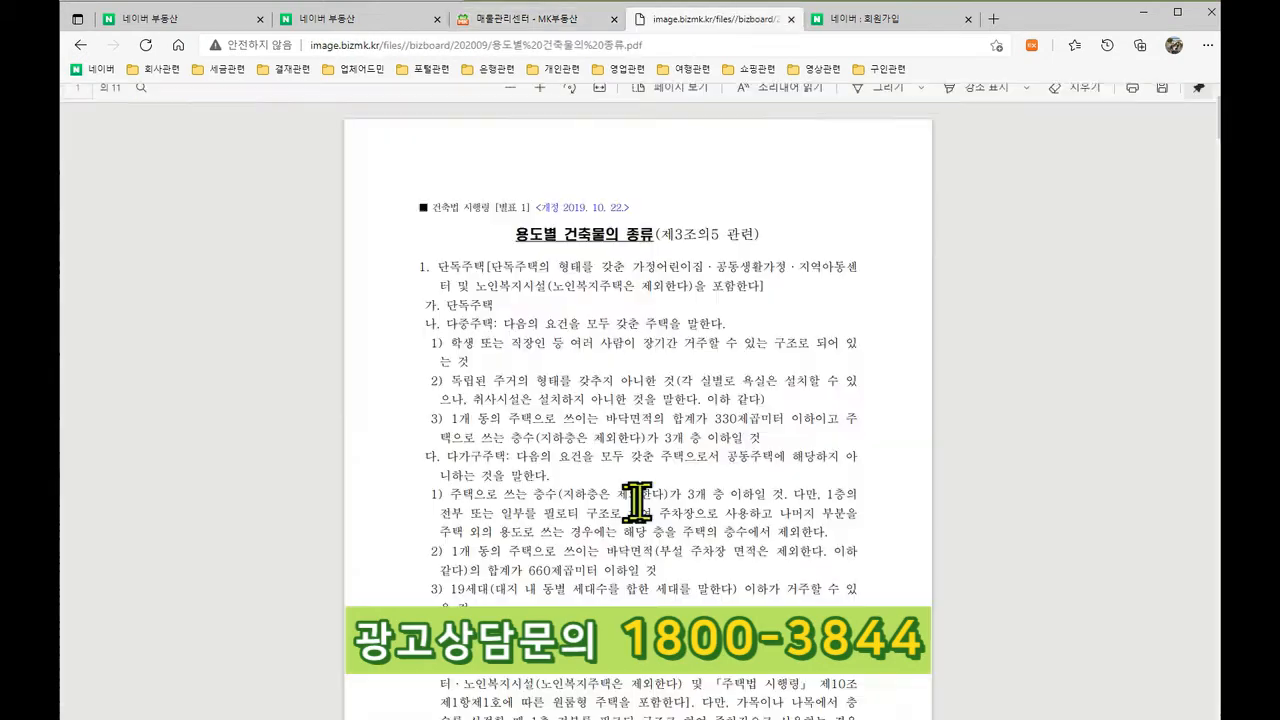
scroll(680, 440, down, 10)
scroll(686, 443, down, 5)
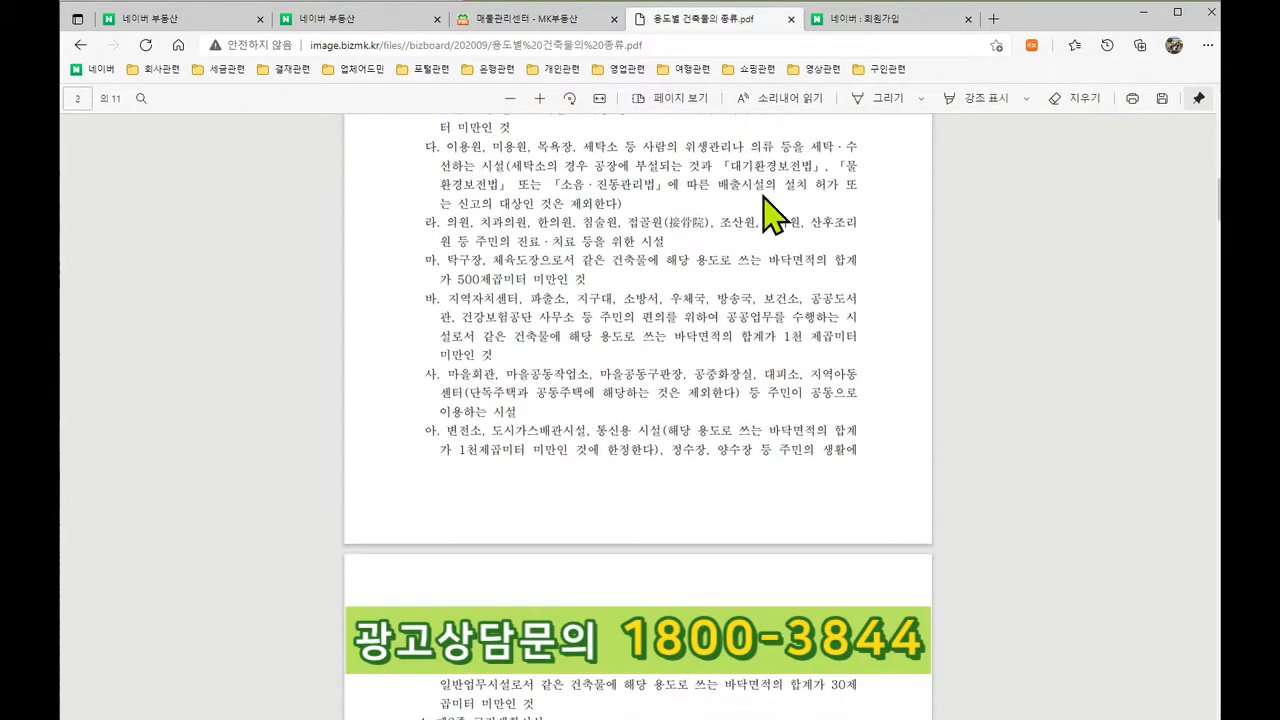
click(790, 19)
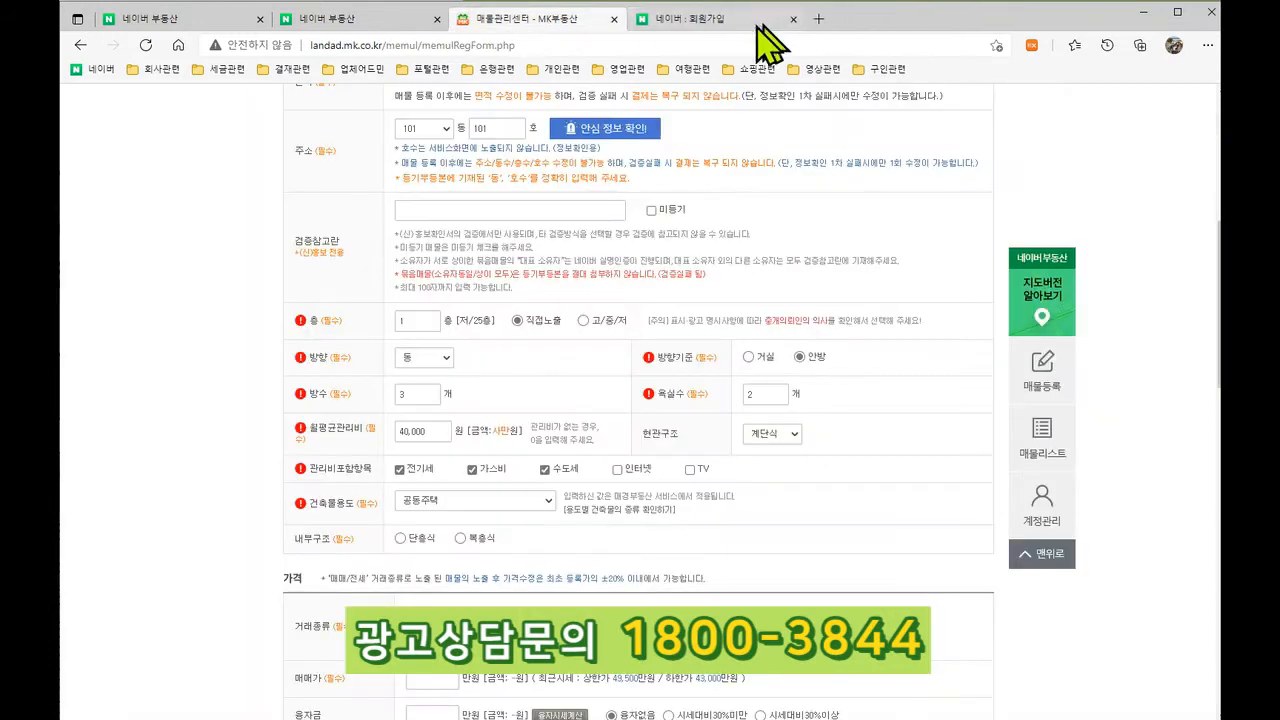
Step: Set the interior structure to 단층식
click(400, 539)
scroll(520, 540, down, 1)
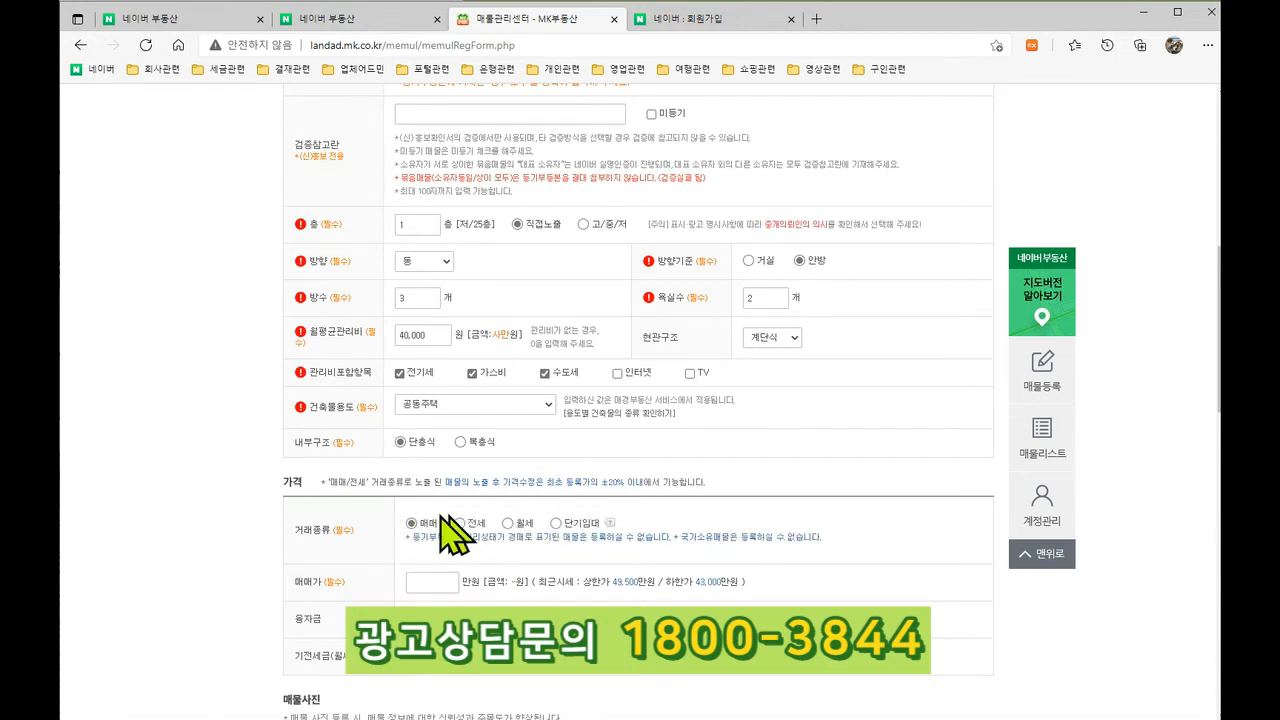
scroll(638, 532, down, 1)
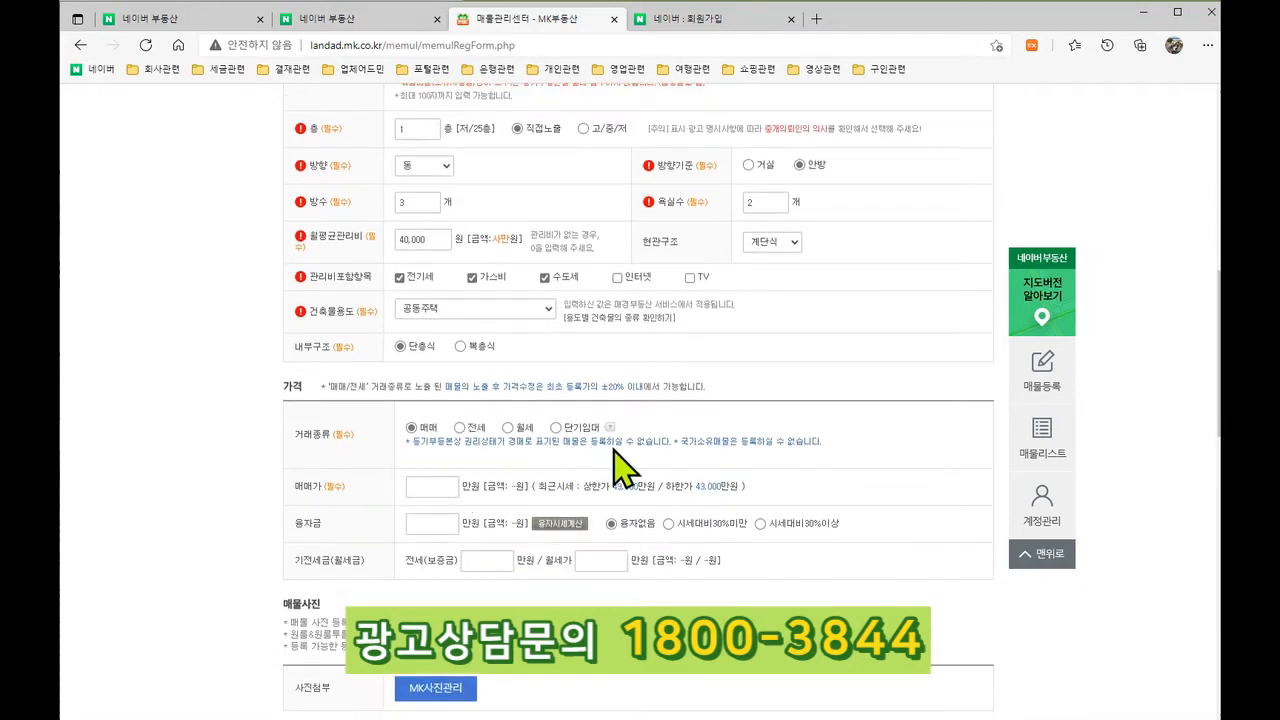
Step: Enter 49500 as the 매매가, giving 49,500만원 (사억구천오백만원)
click(446, 487)
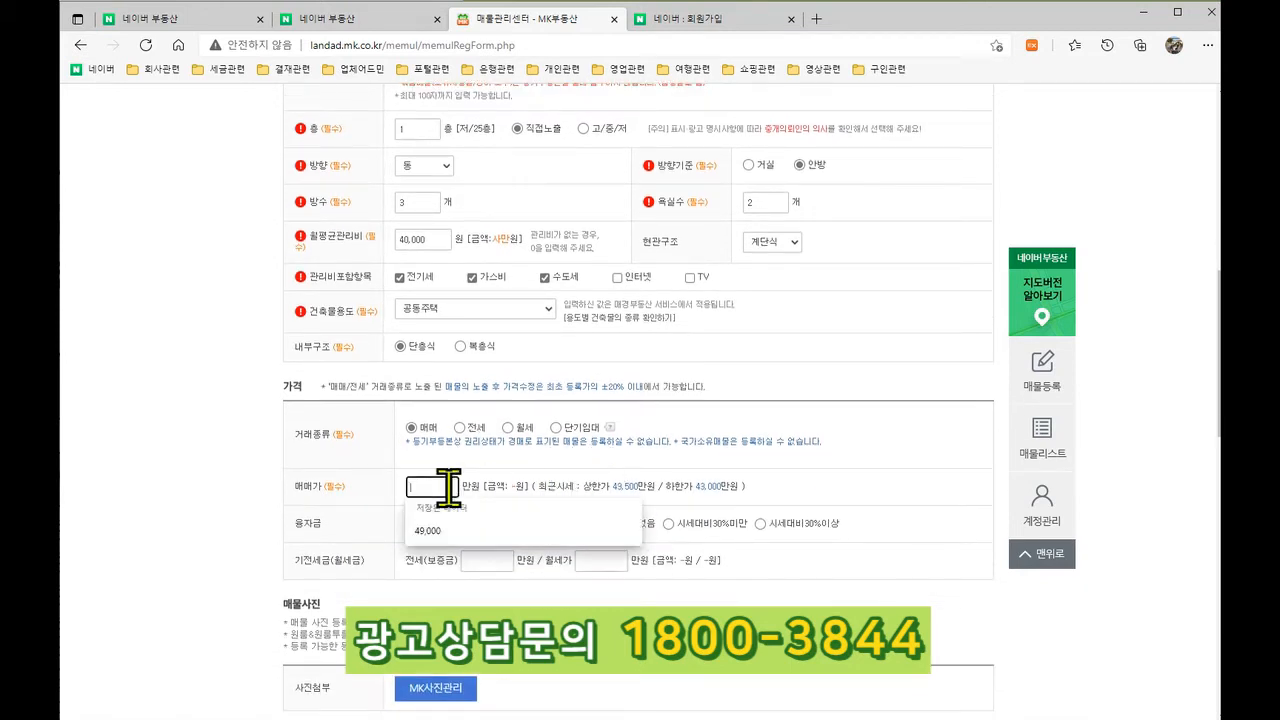
text(49500)
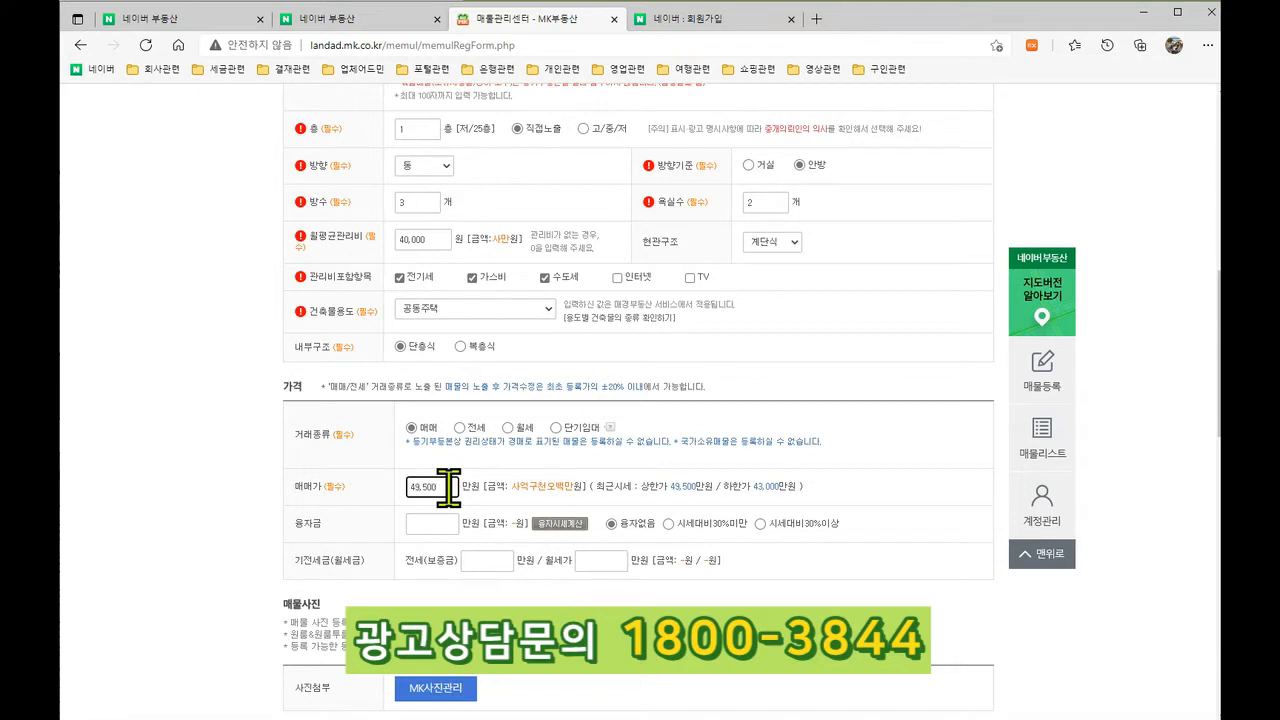
drag(511, 487, 571, 481)
click(336, 552)
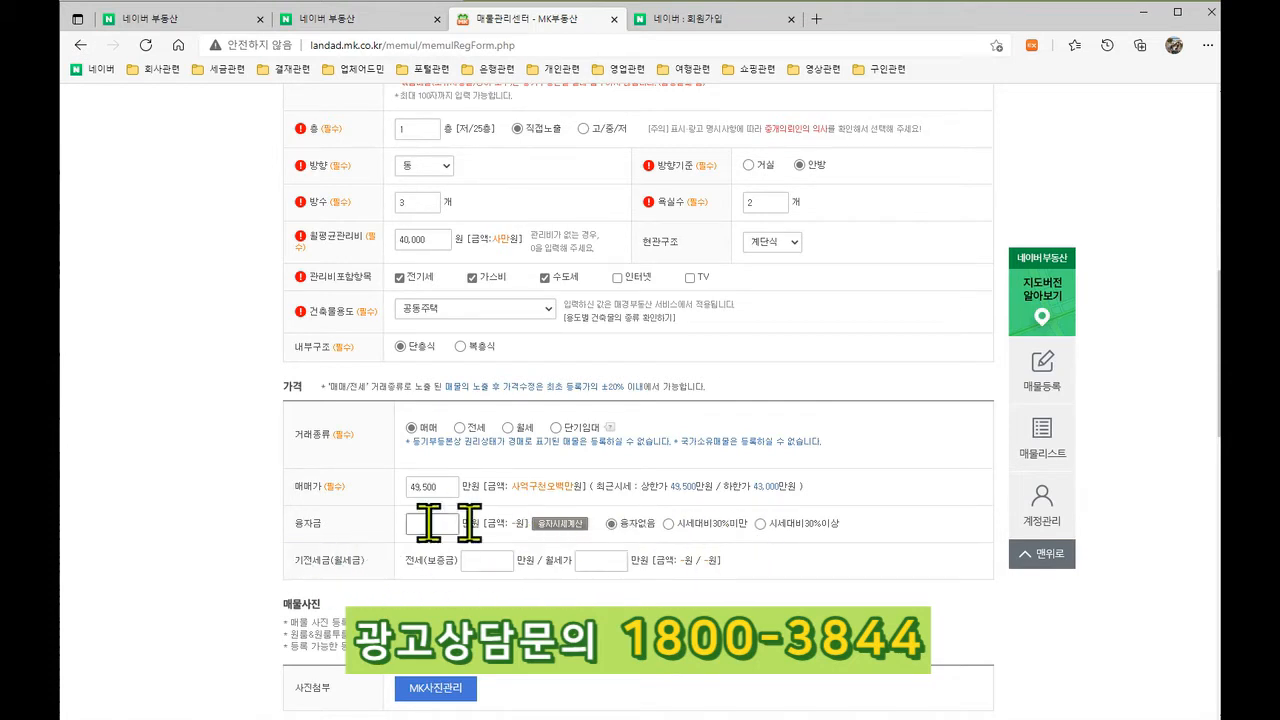
scroll(775, 560, down, 1)
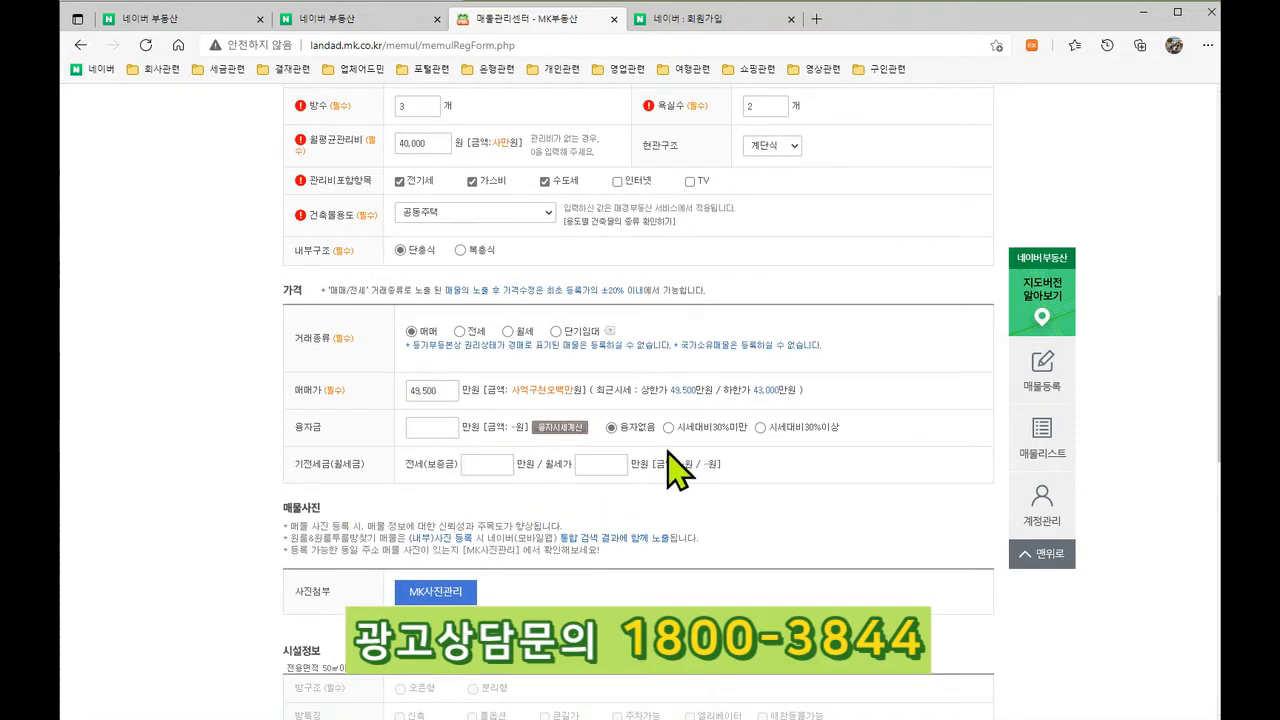
scroll(668, 452, down, 1)
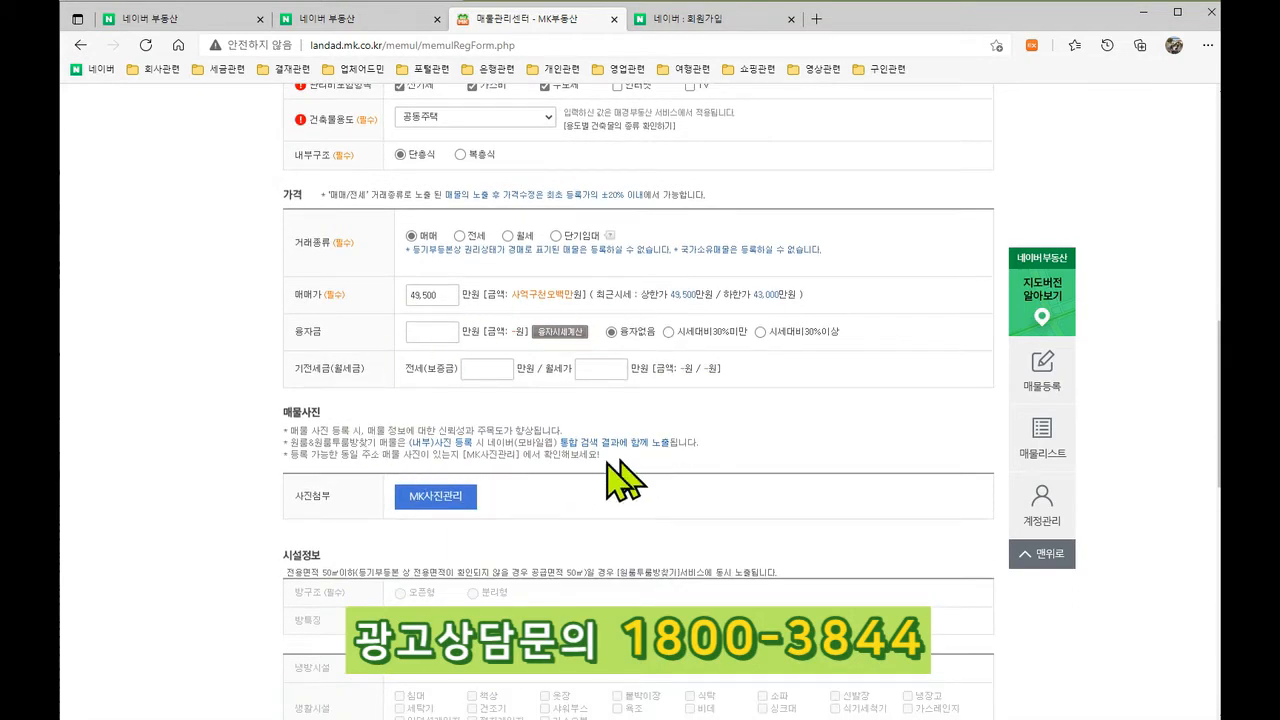
click(421, 494)
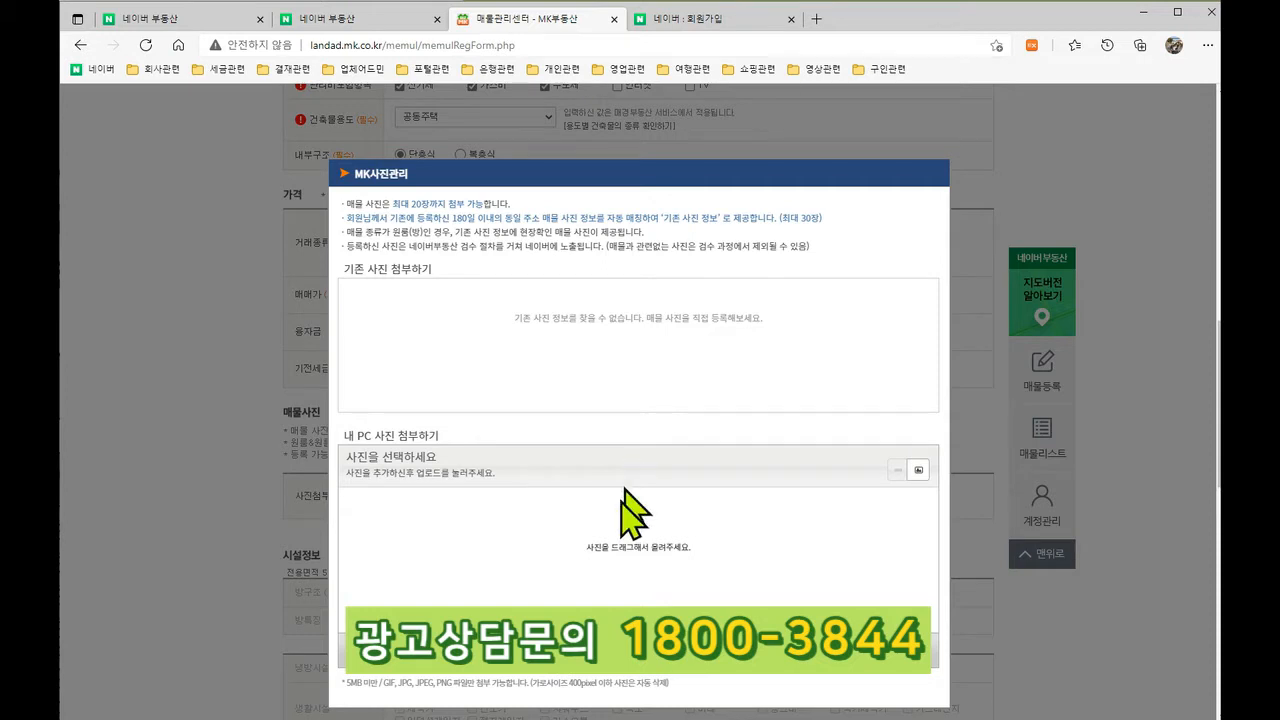
click(524, 682)
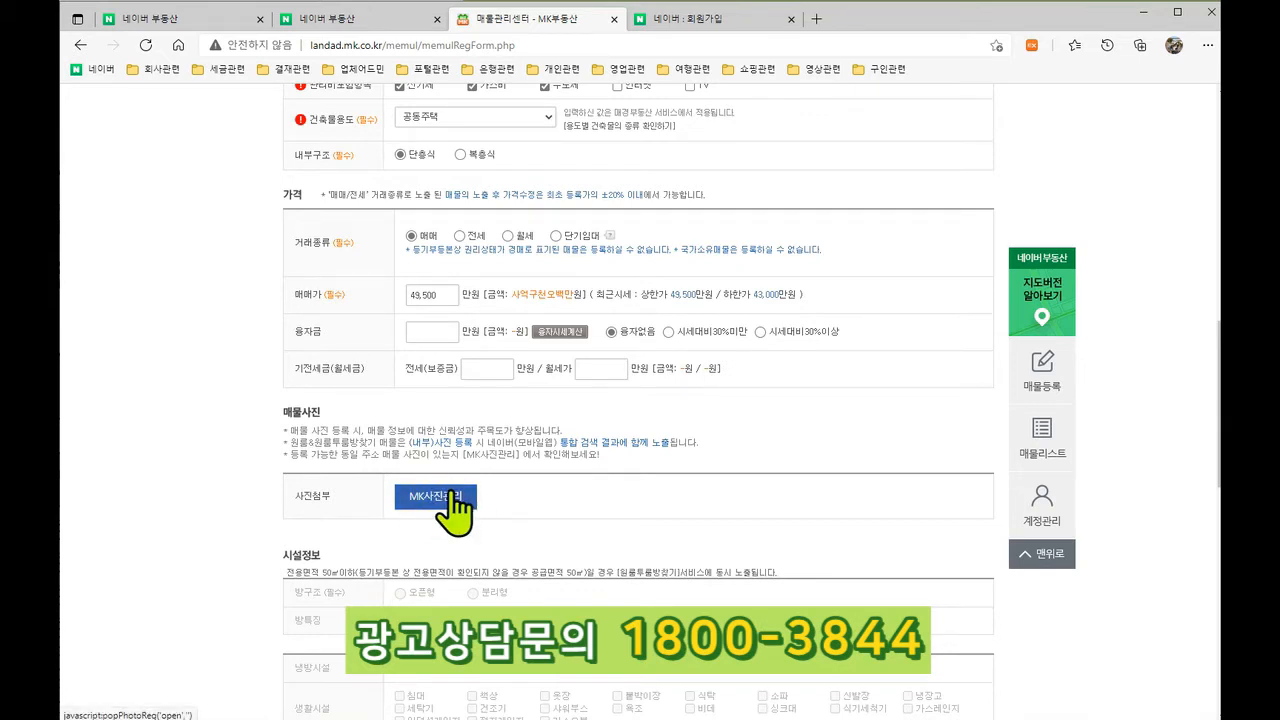
drag(290, 442, 703, 458)
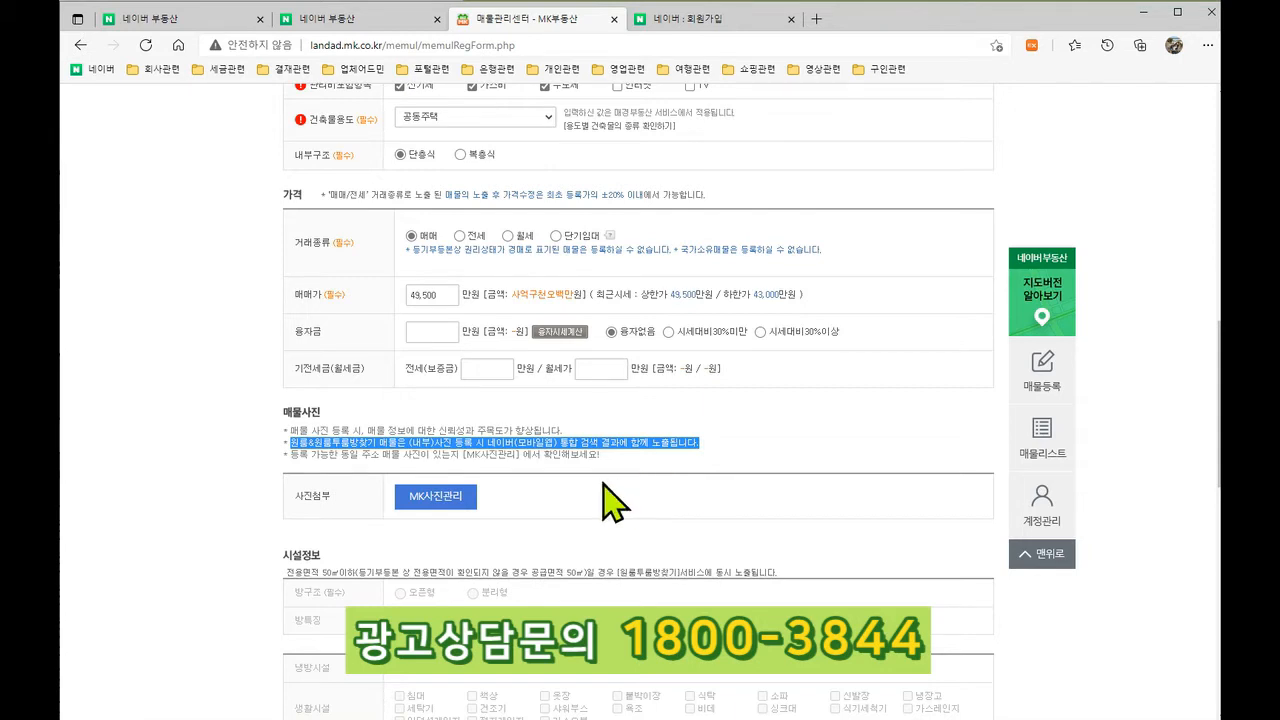
scroll(603, 485, down, 1)
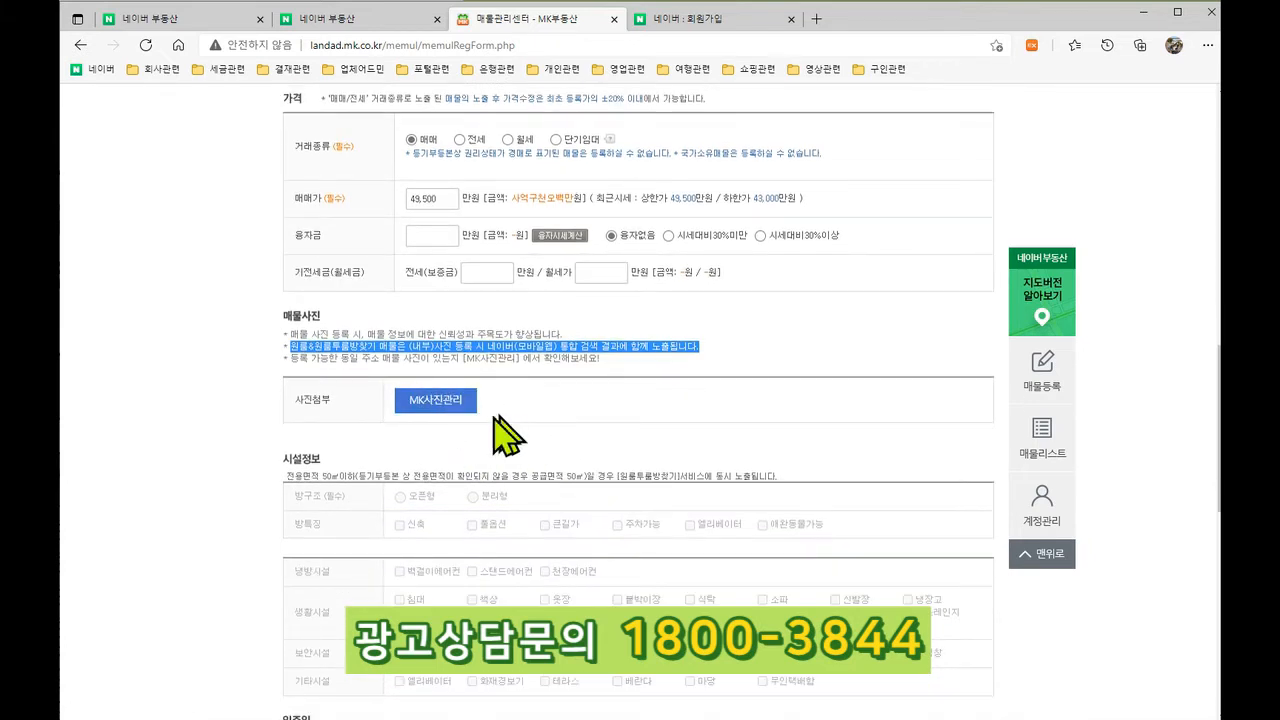
Step: Tick 협의가능 next to 즉시입주 for the move-in date
click(545, 405)
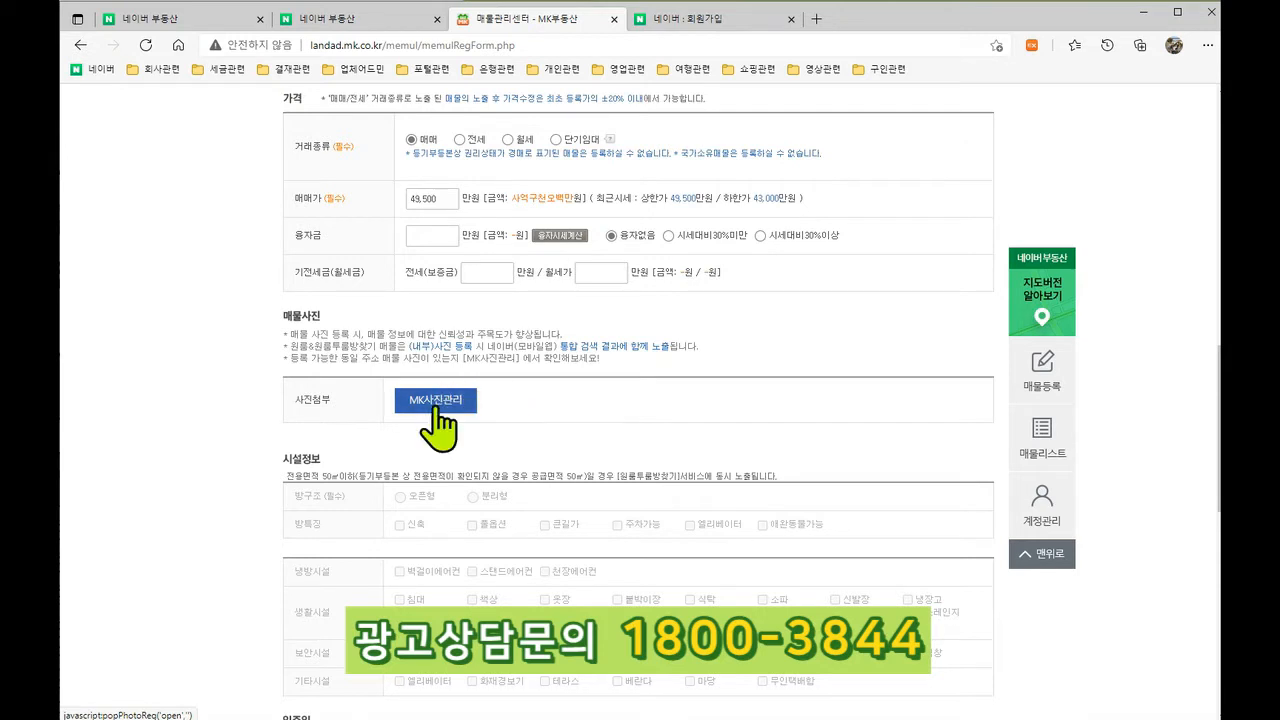
scroll(440, 410, down, 1)
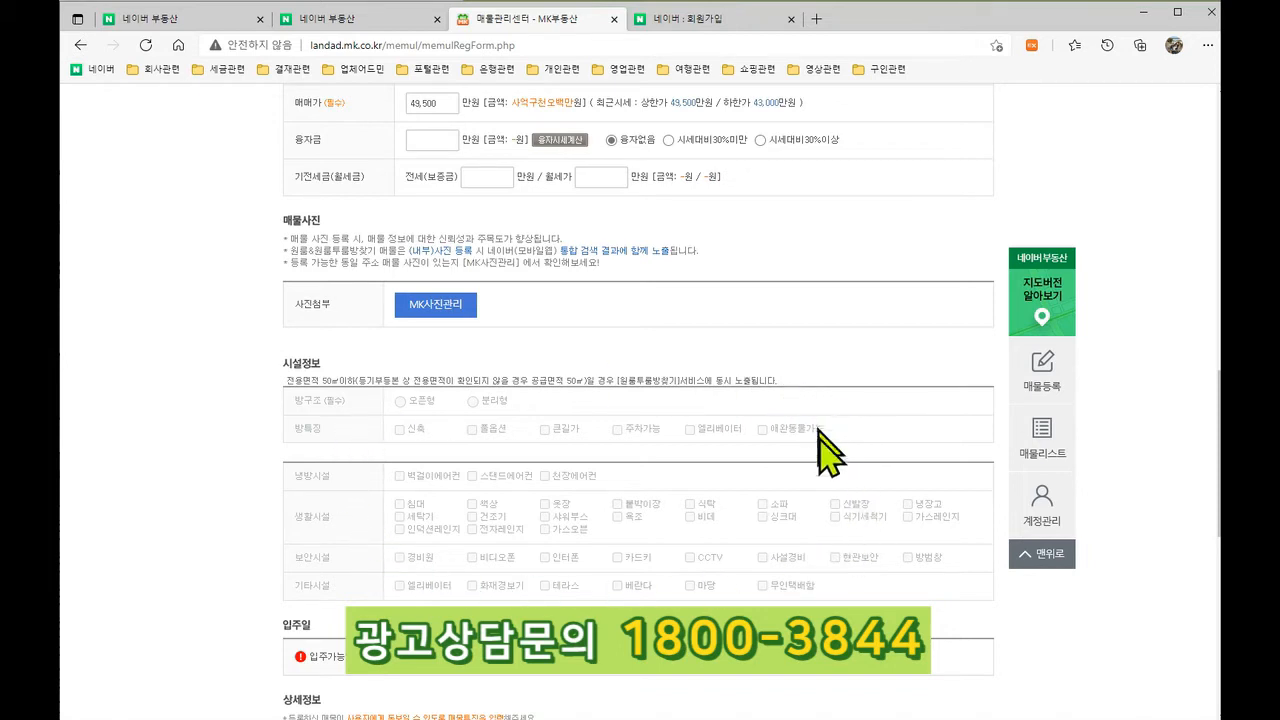
scroll(818, 458, down, 1)
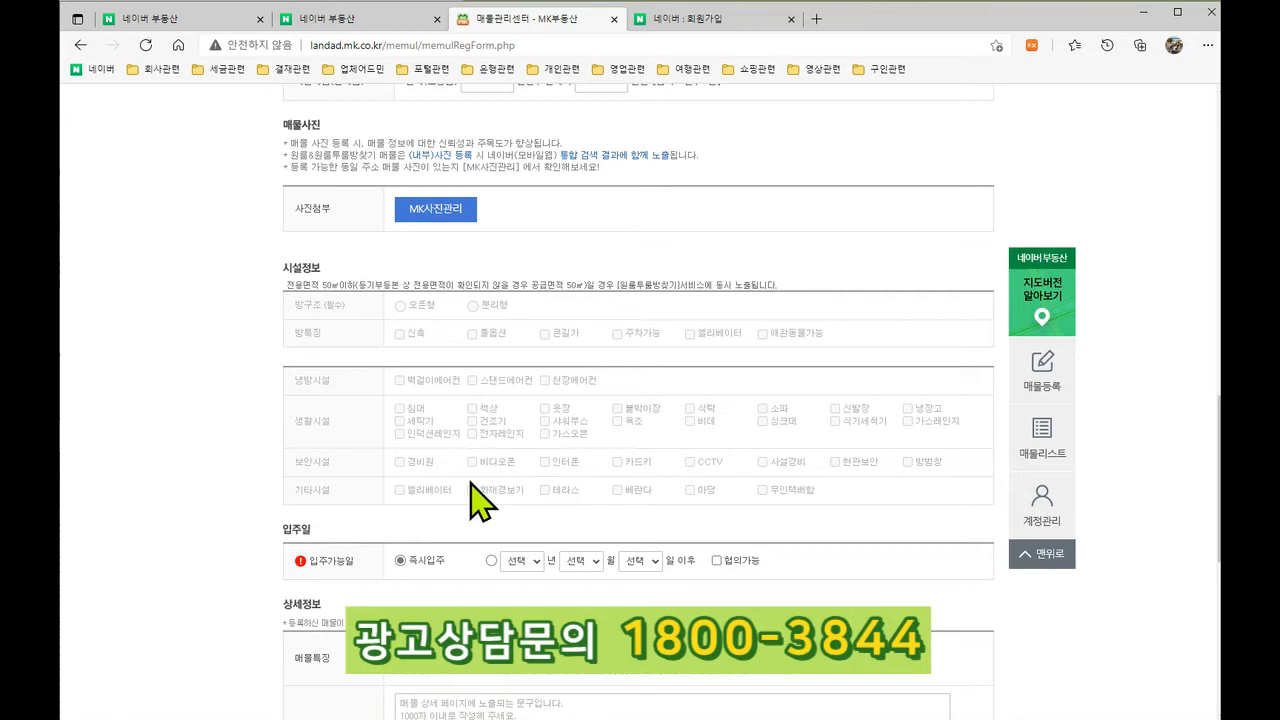
scroll(471, 485, down, 1)
scroll(471, 485, down, 2)
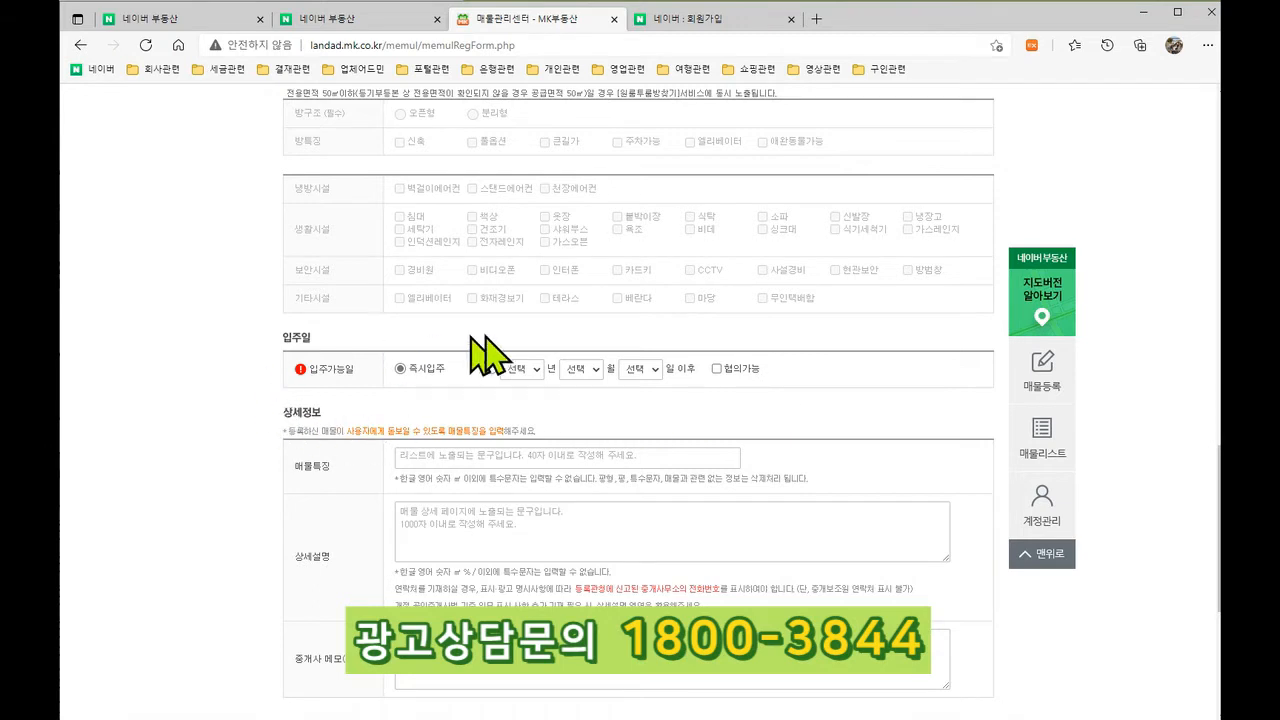
click(716, 368)
click(491, 369)
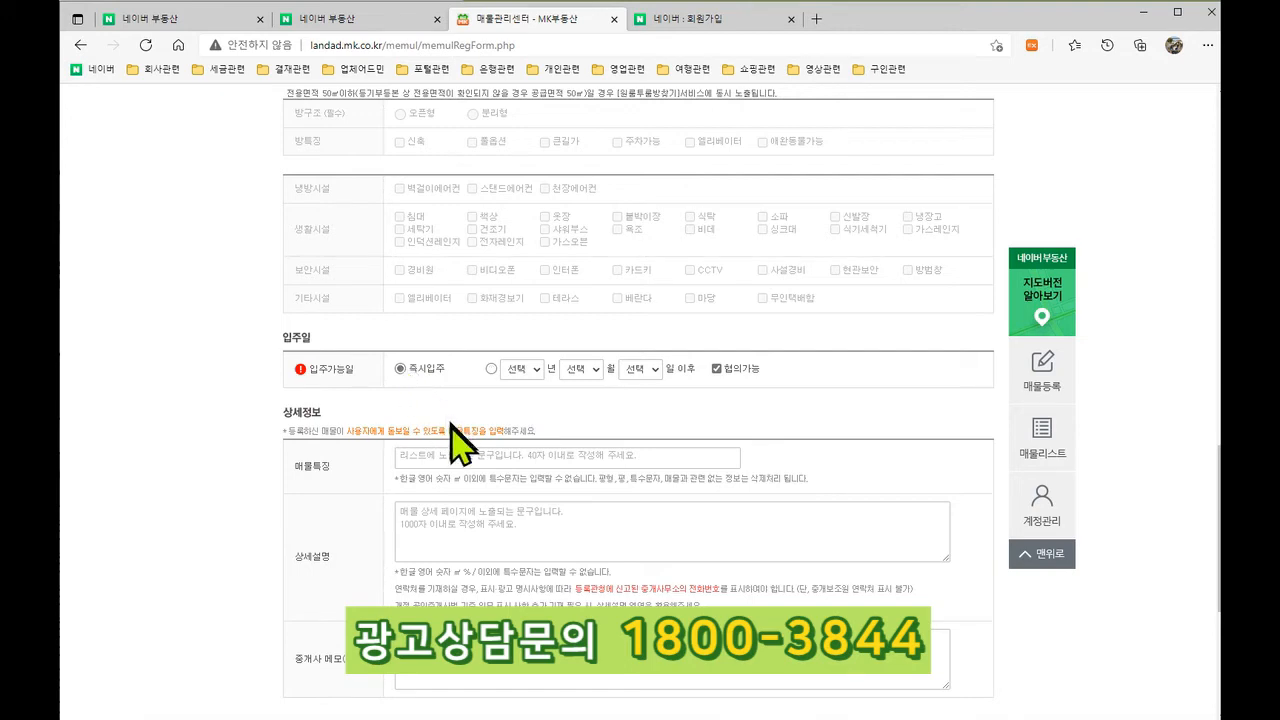
Step: Enter the 매물특징 line 신혼부부 추천, checking the Naver 관저더샵 listings and the allowed-characters rule
click(435, 455)
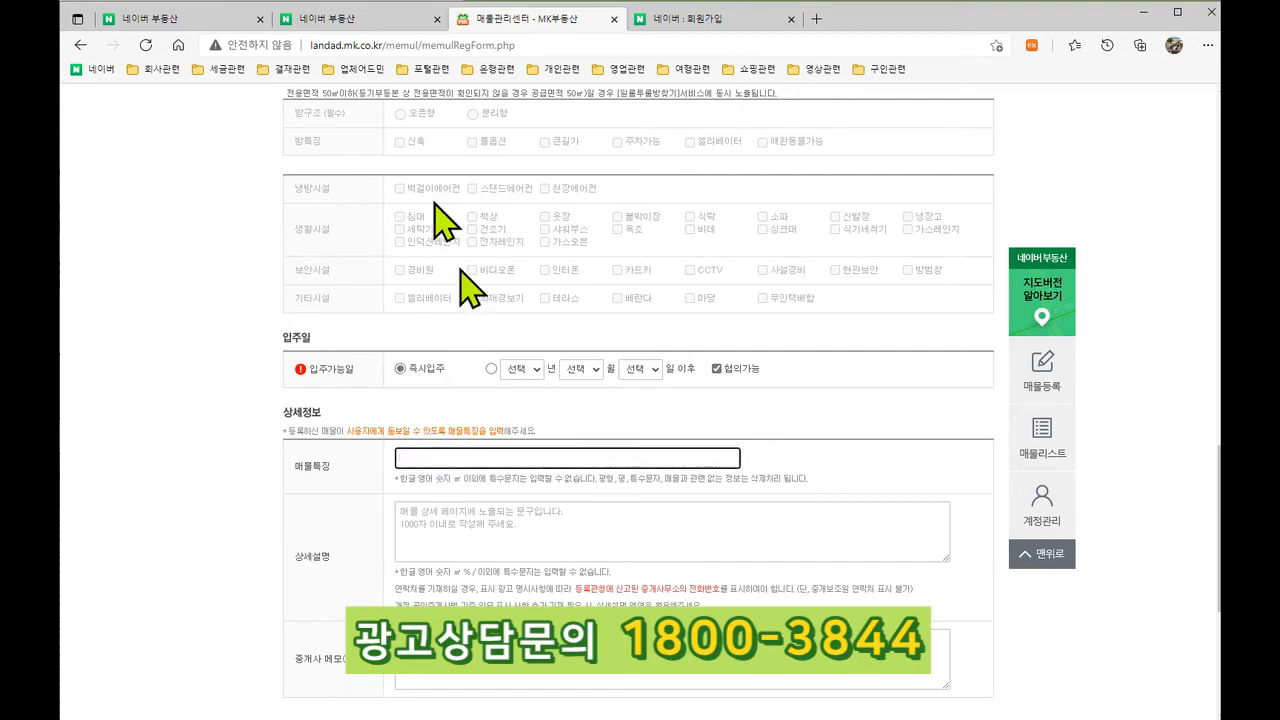
click(366, 20)
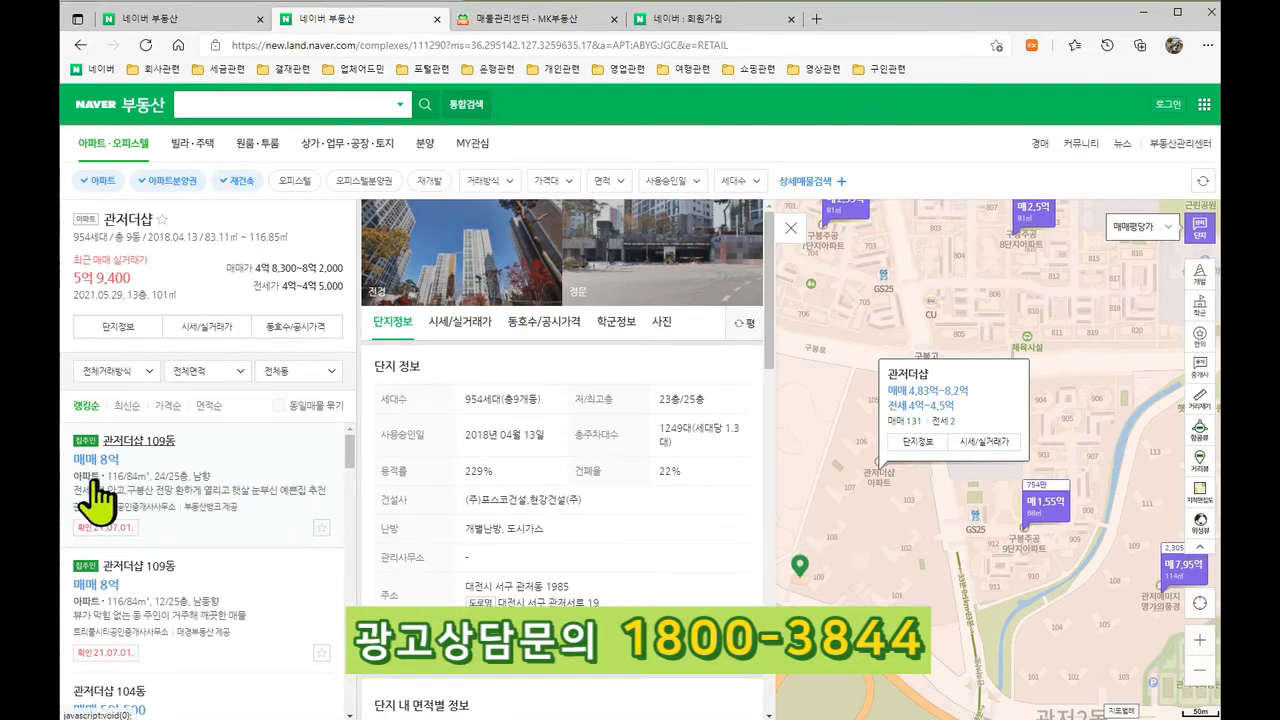
click(538, 20)
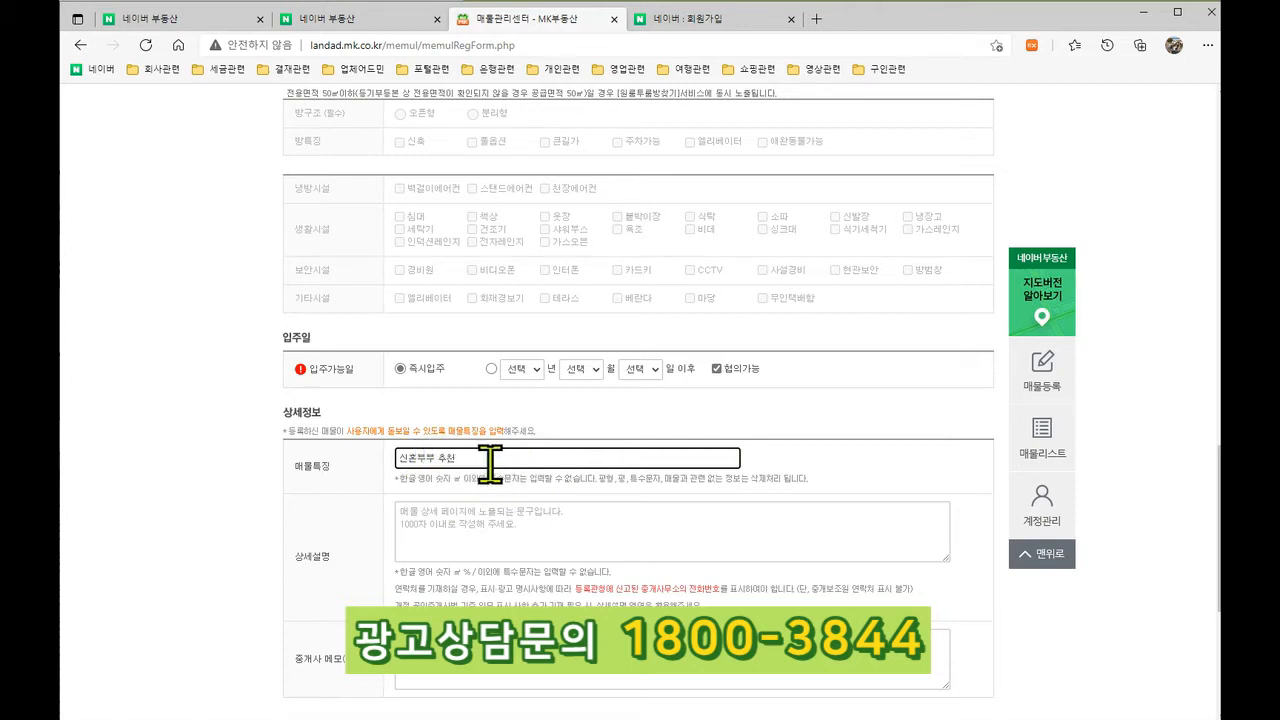
drag(396, 483, 817, 479)
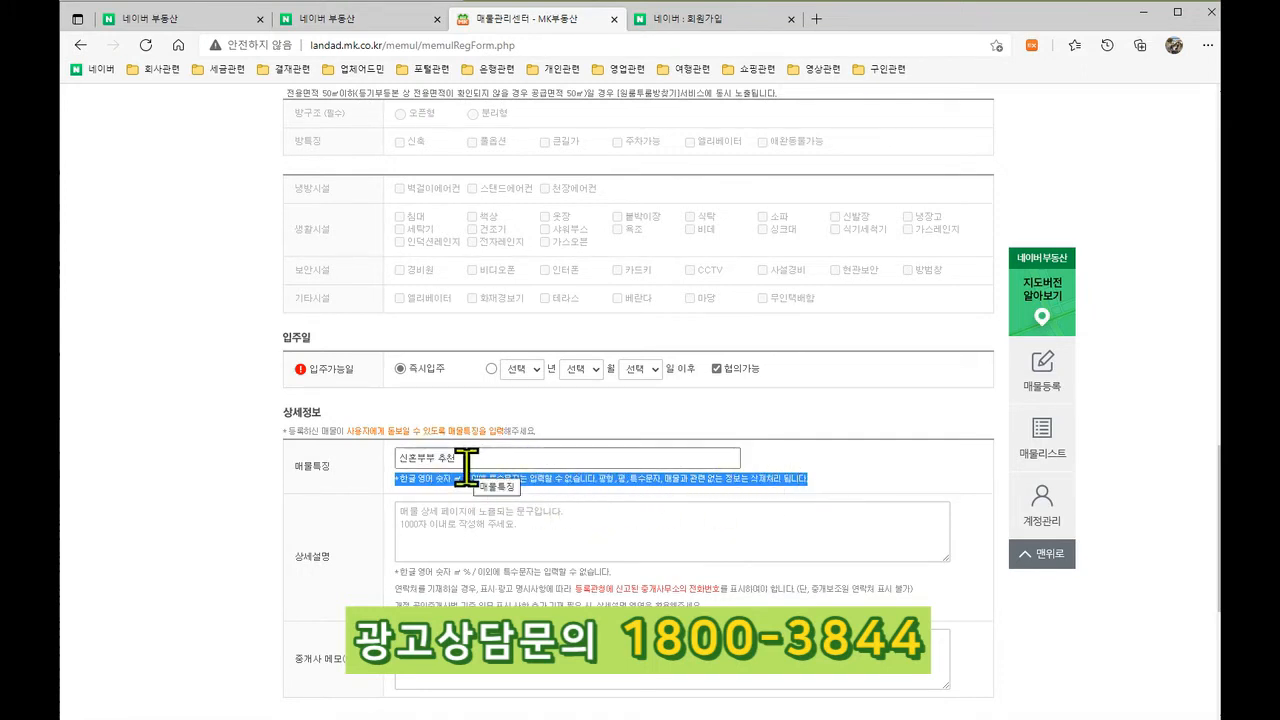
click(434, 540)
click(352, 20)
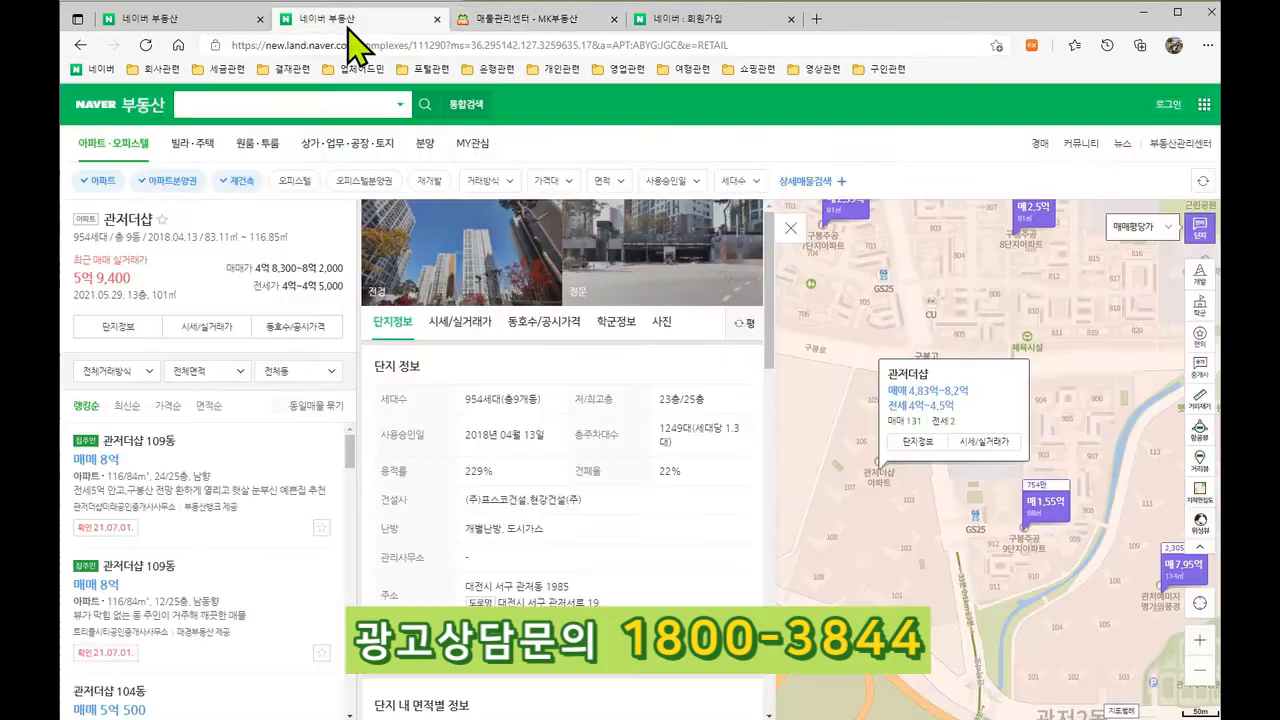
click(172, 460)
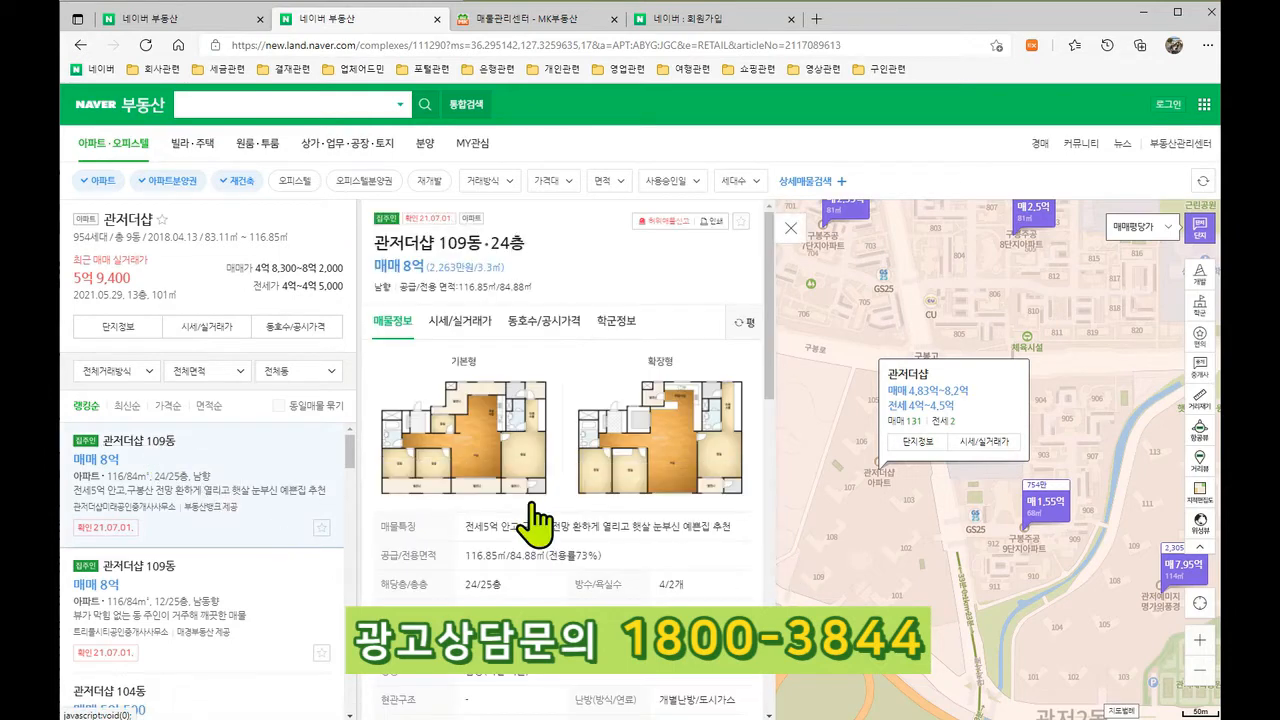
scroll(535, 515, down, 6)
scroll(540, 520, down, 3)
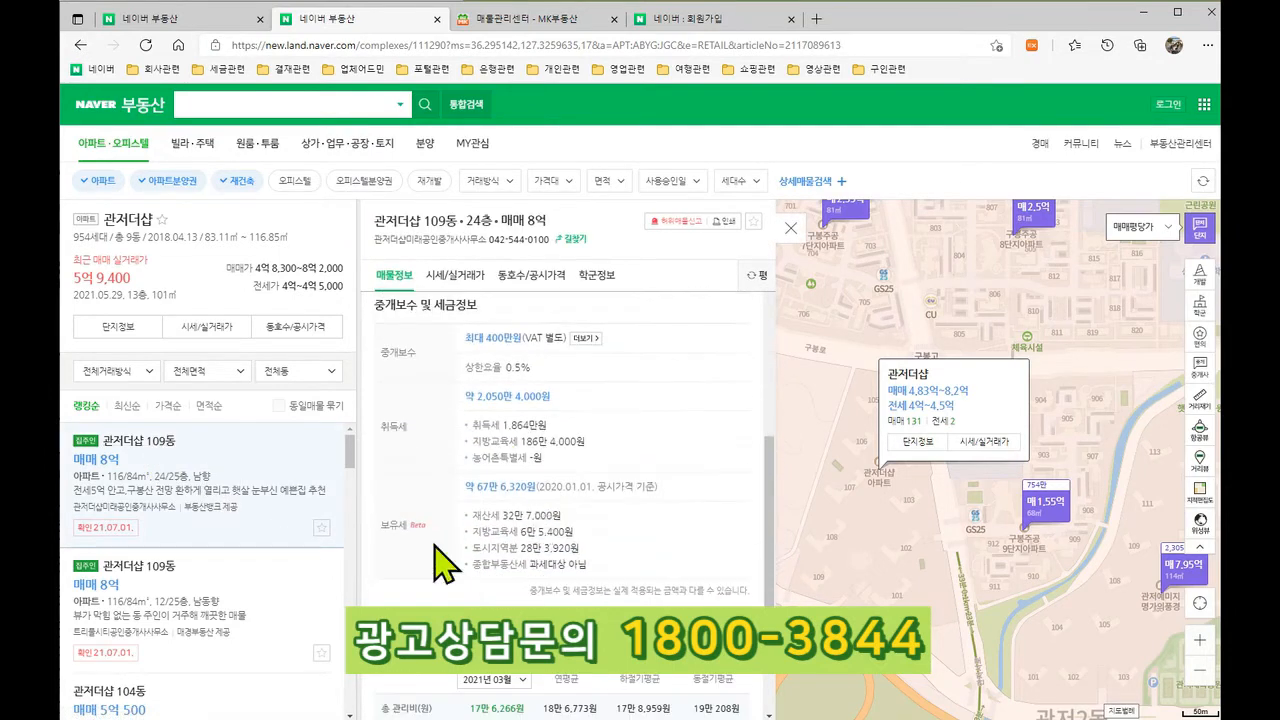
click(188, 614)
scroll(705, 558, down, 3)
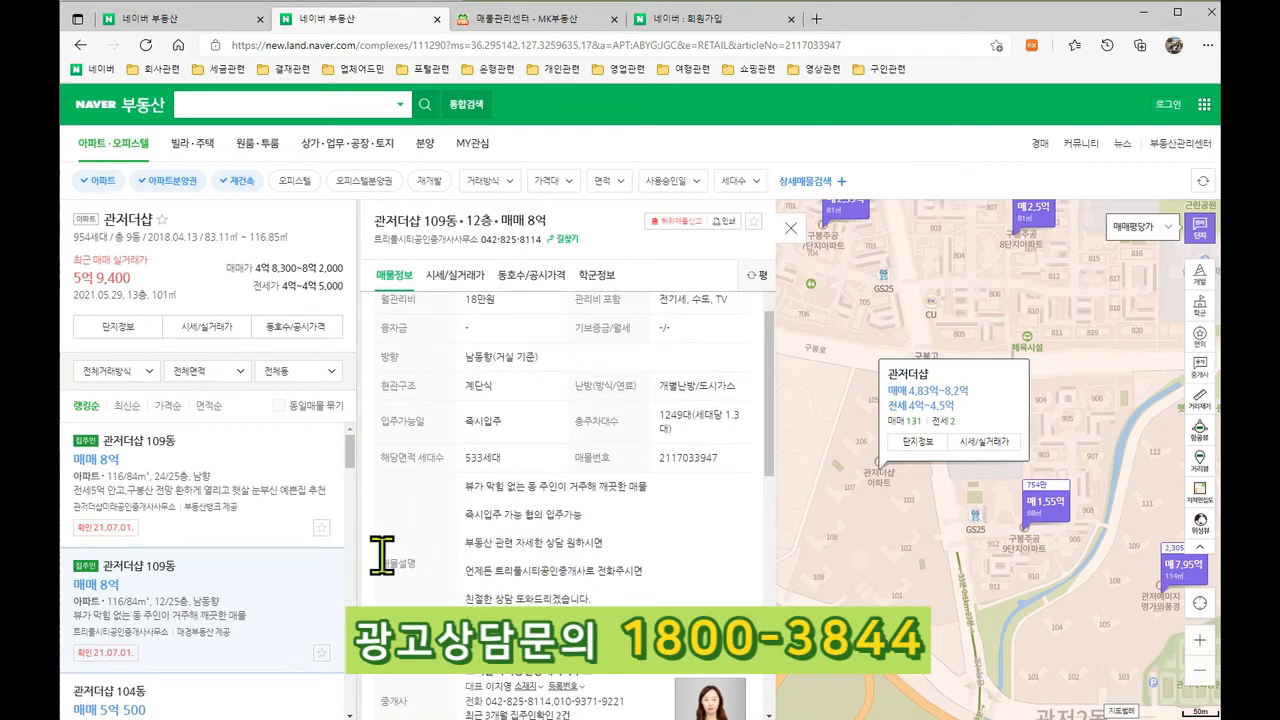
click(527, 20)
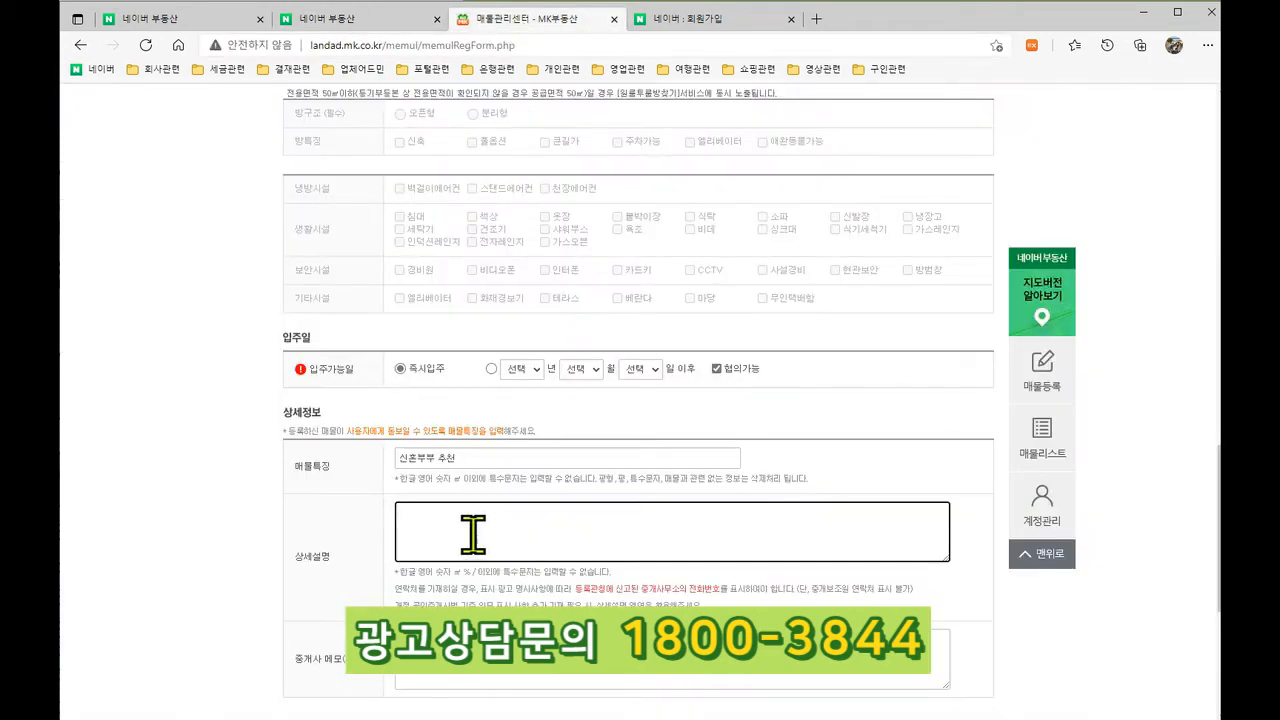
drag(398, 572, 705, 606)
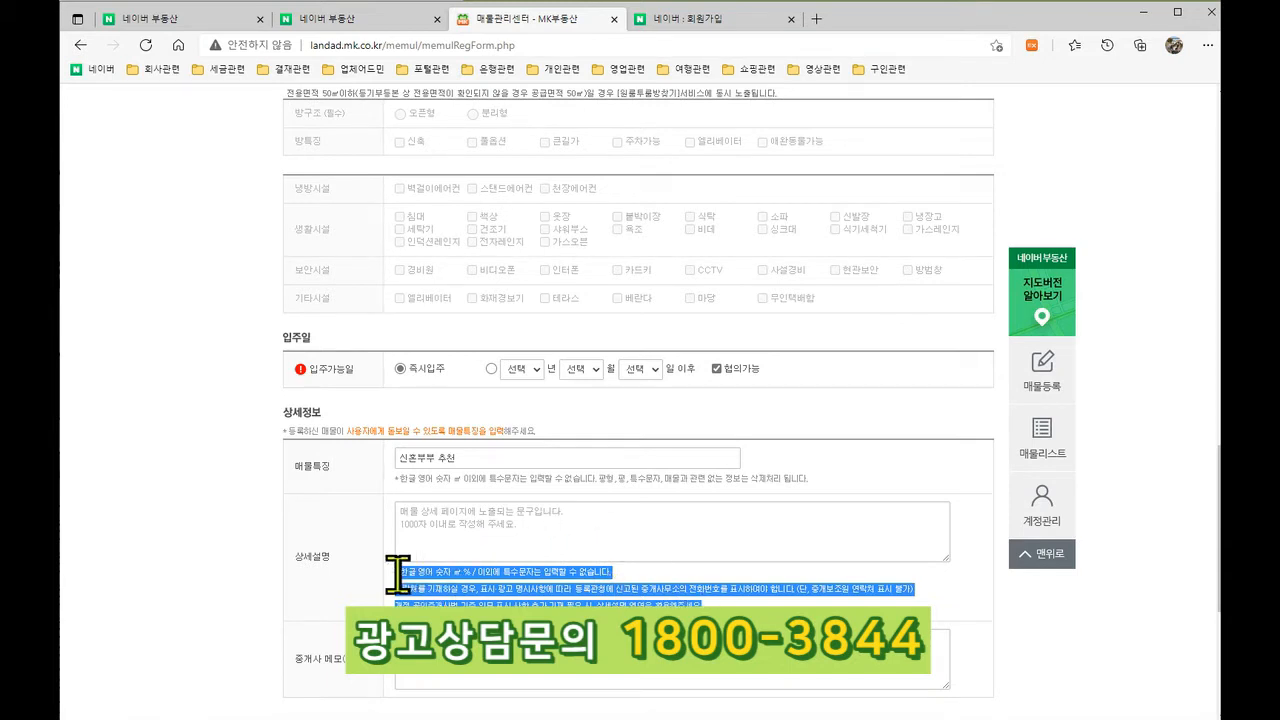
click(430, 531)
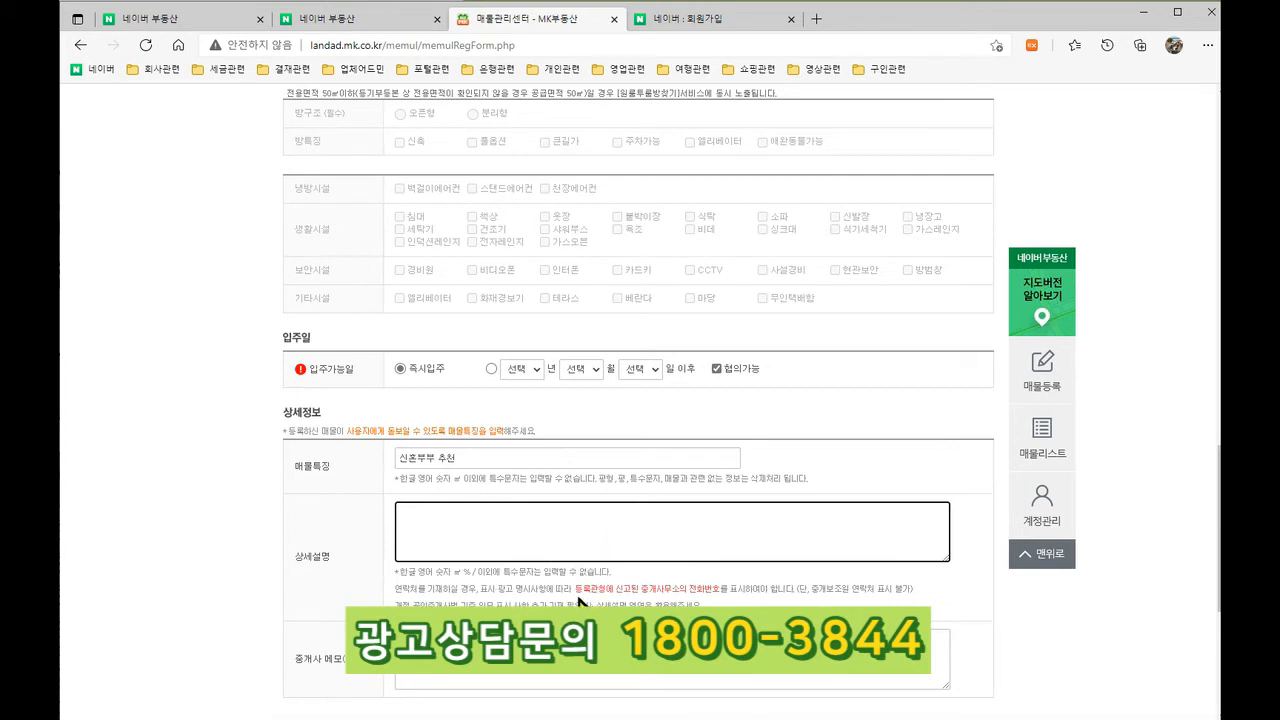
drag(574, 588, 672, 593)
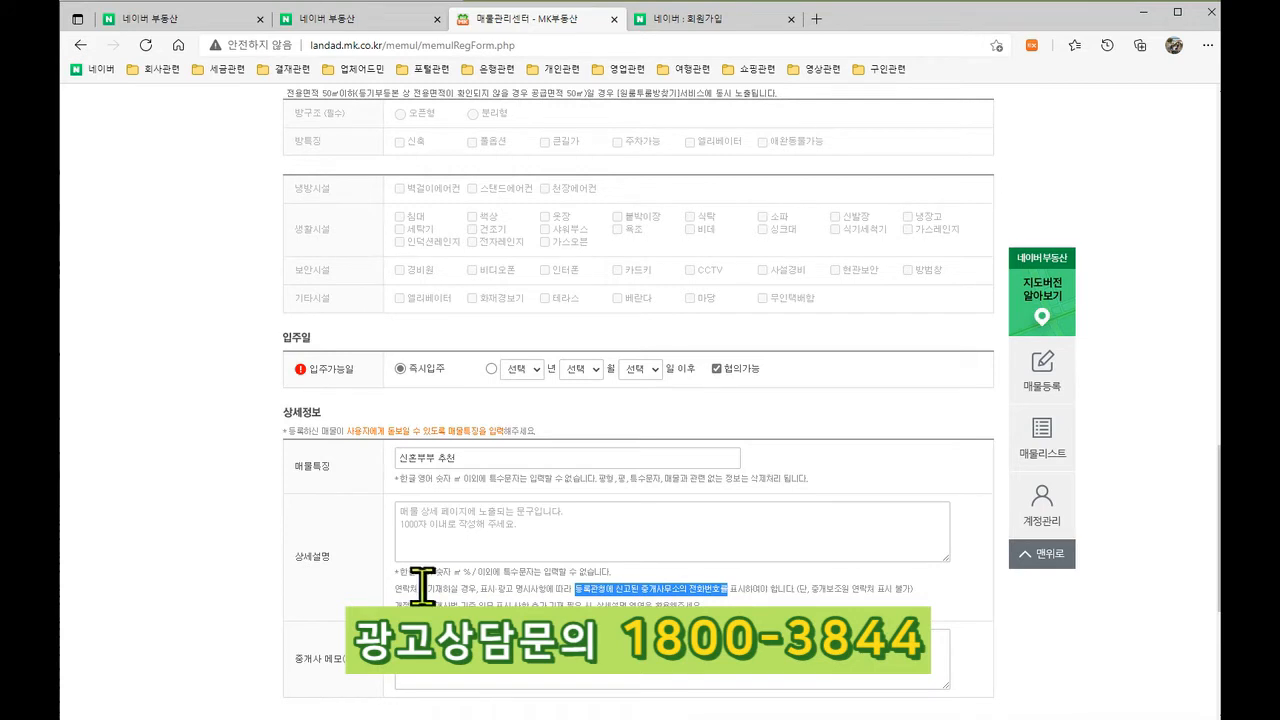
click(714, 606)
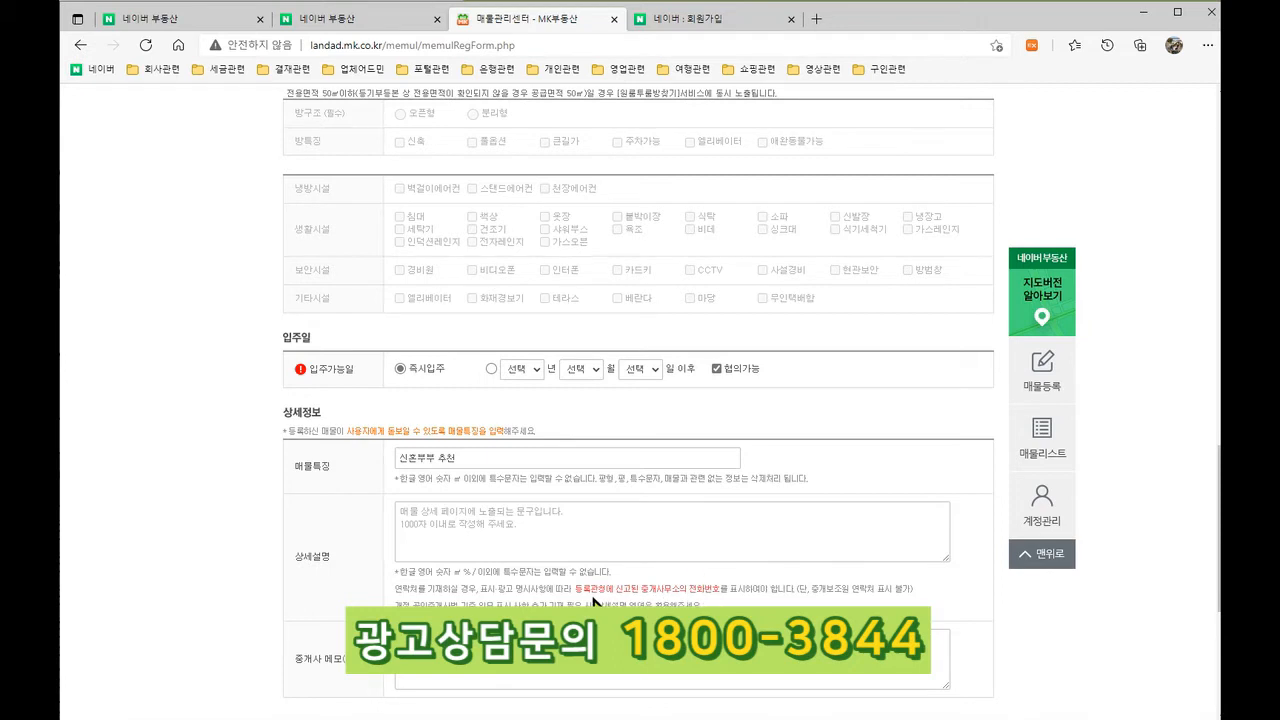
scroll(594, 604, down, 1)
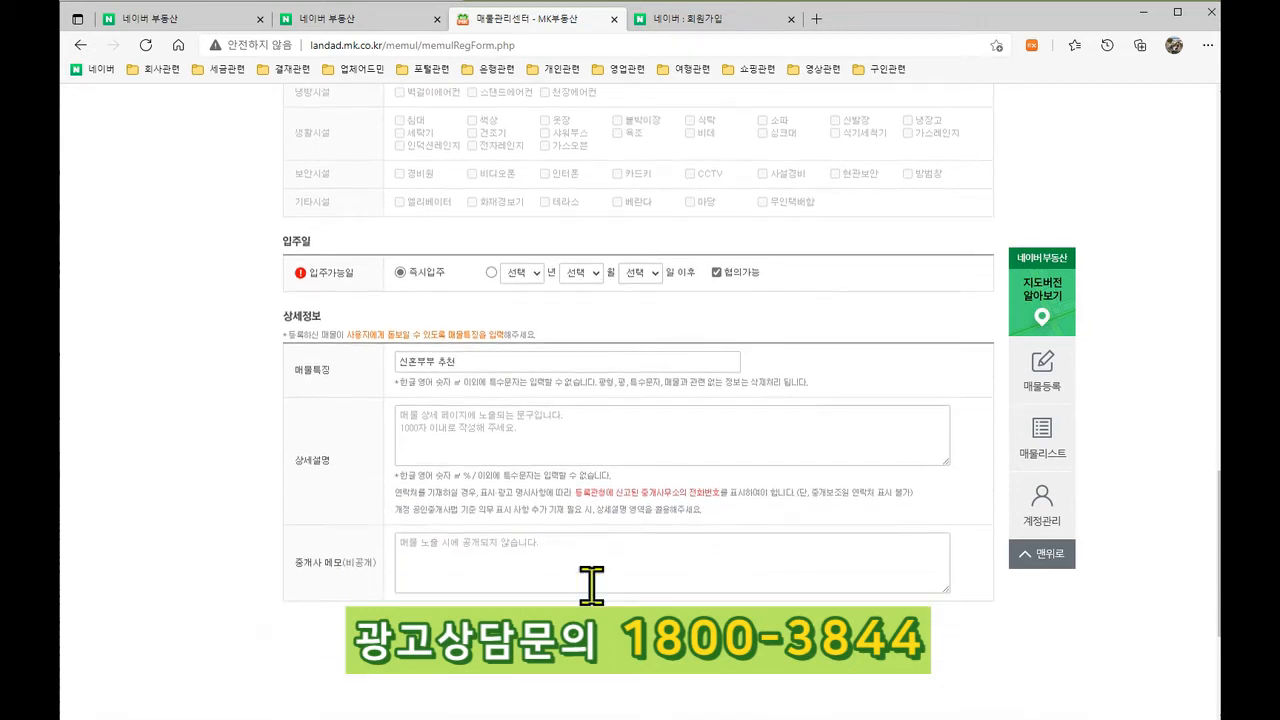
click(429, 439)
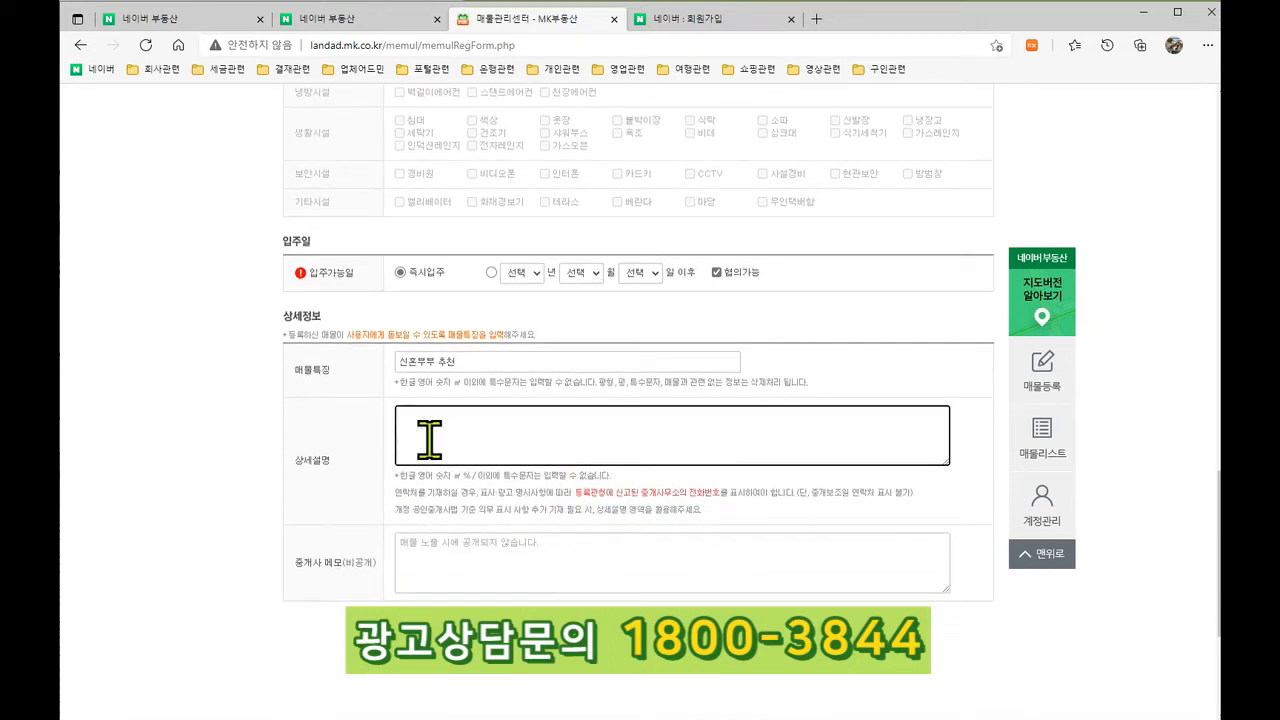
click(479, 502)
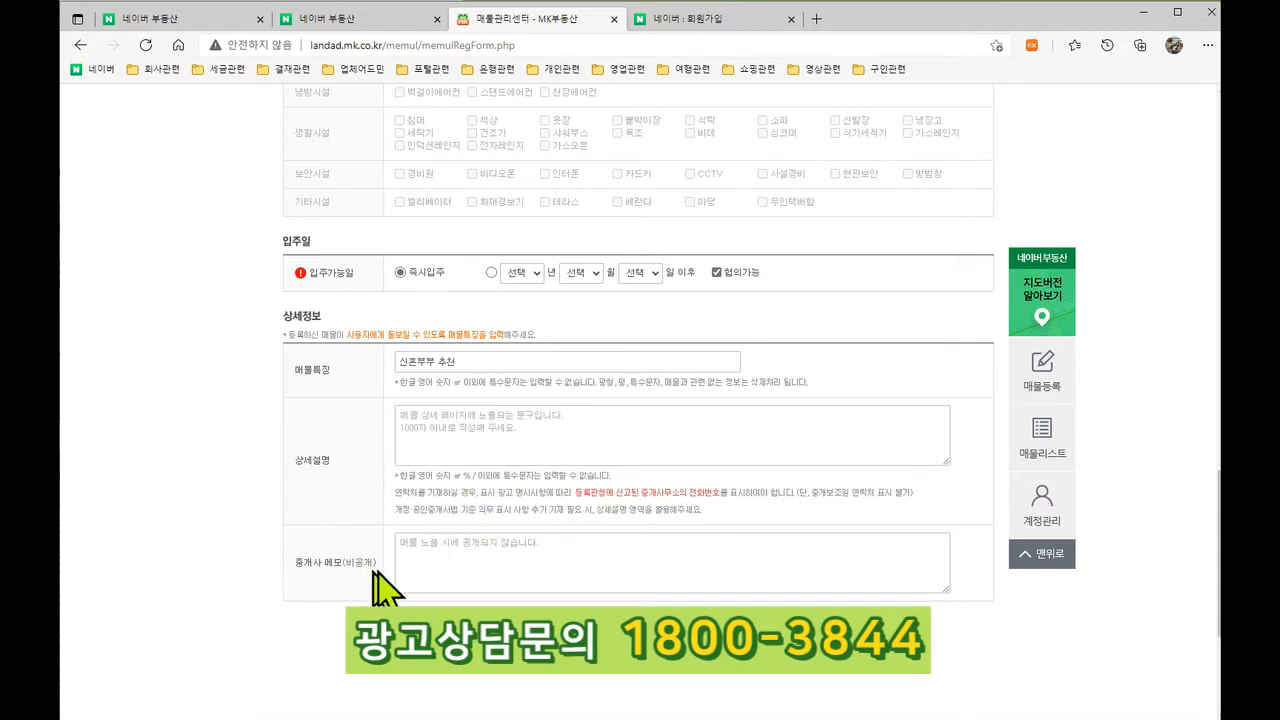
click(467, 563)
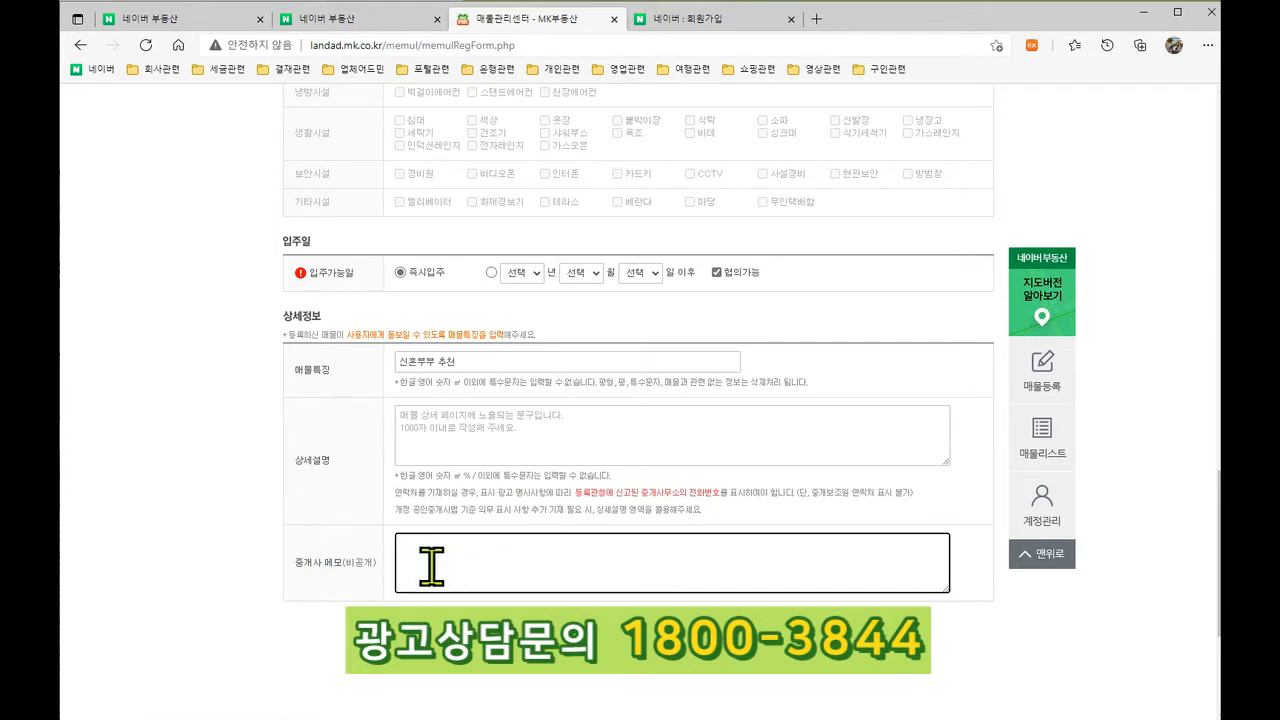
click(329, 569)
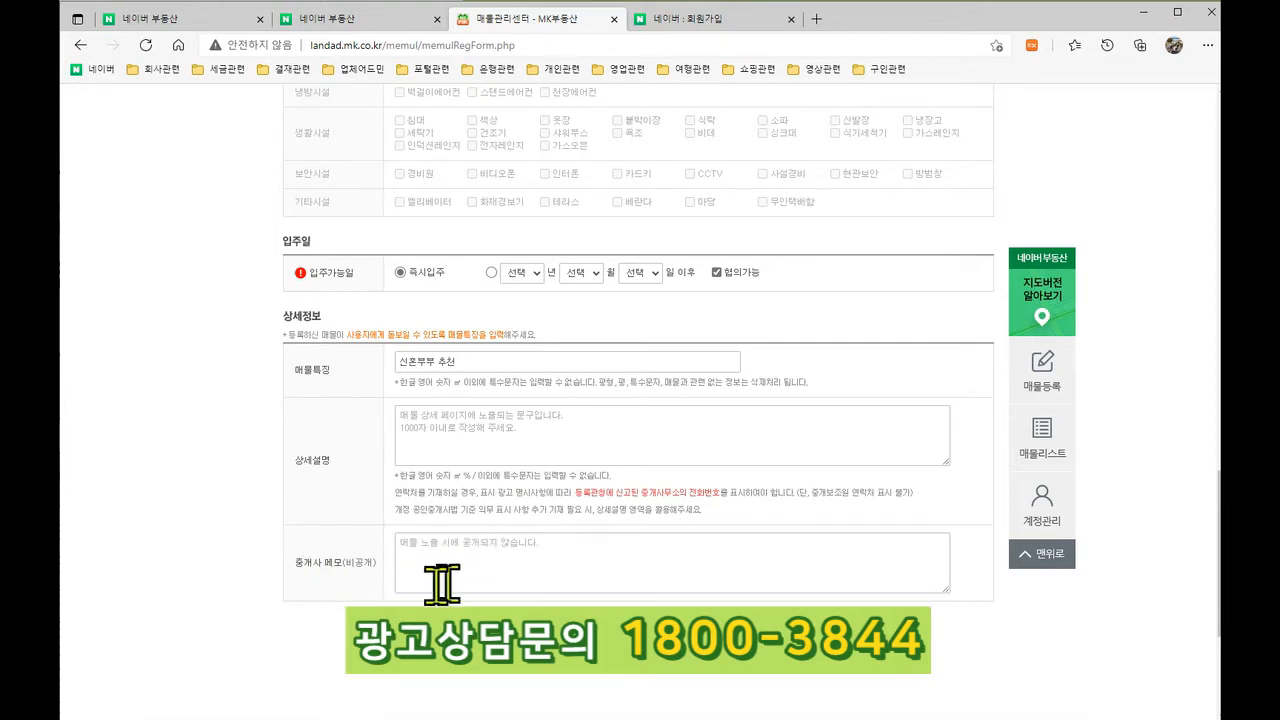
click(530, 553)
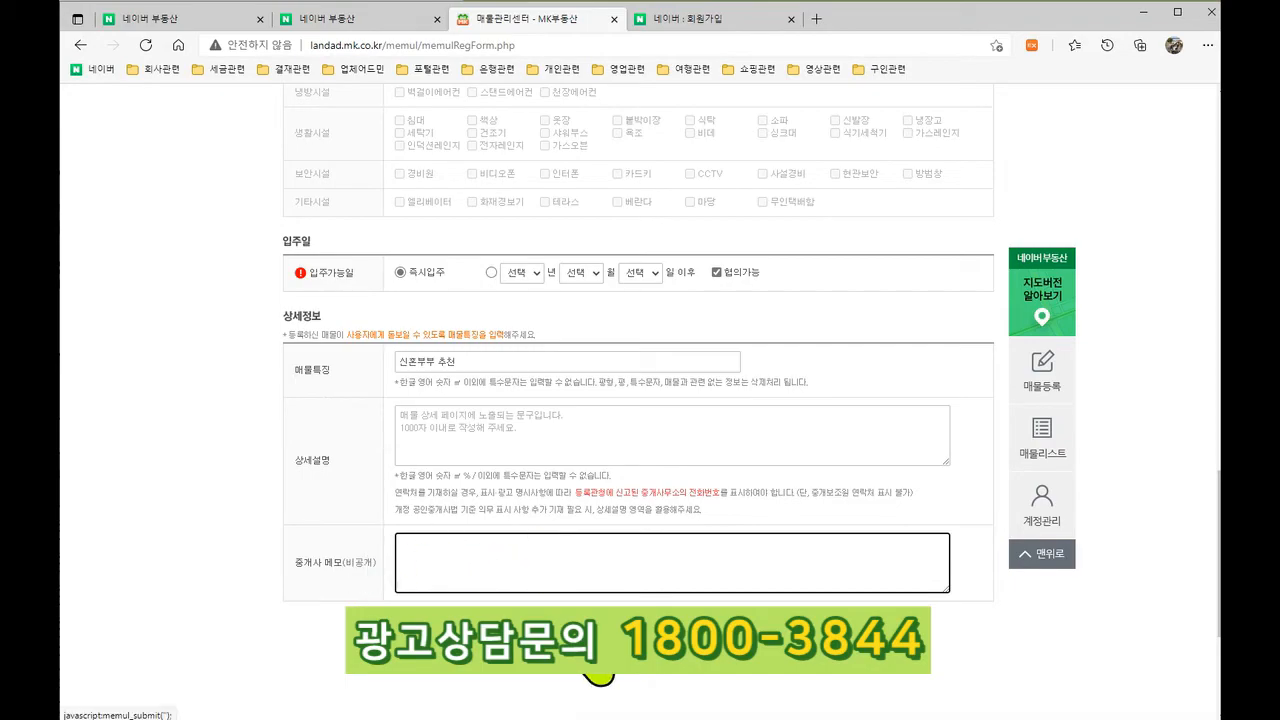
scroll(505, 552, up, 2)
scroll(337, 537, up, 15)
scroll(340, 540, down, 5)
scroll(340, 540, down, 12)
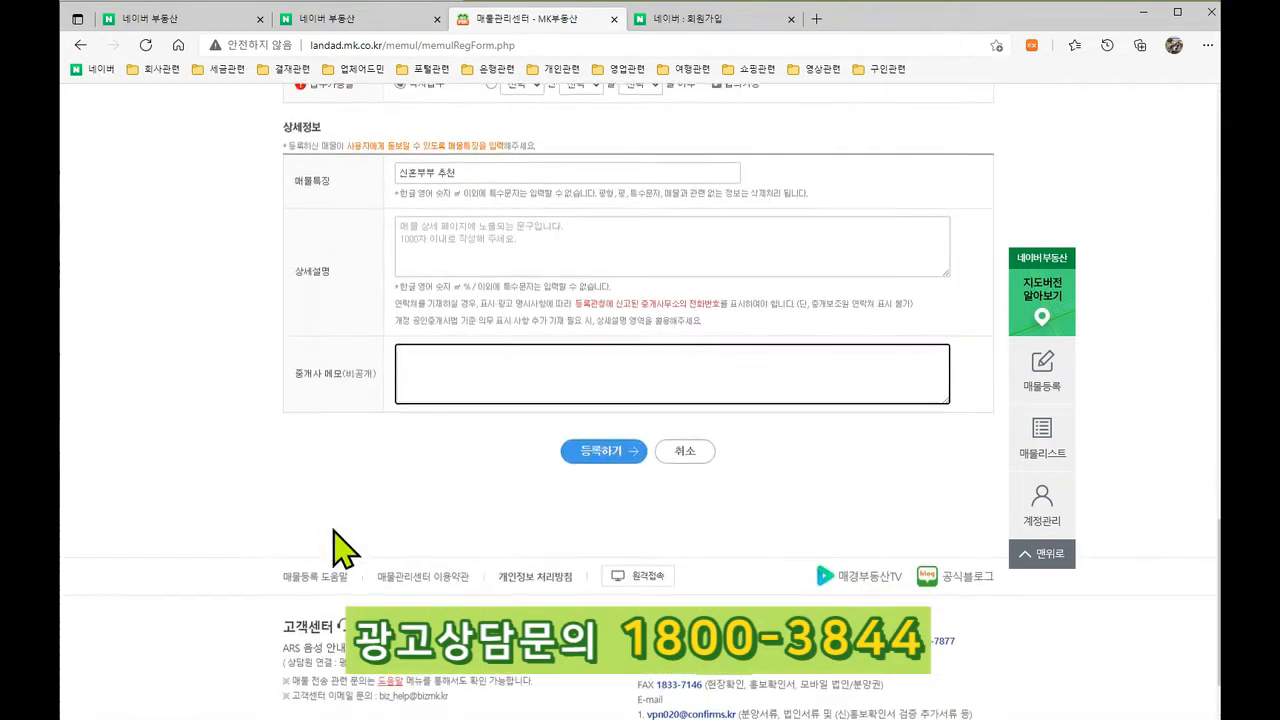
click(628, 456)
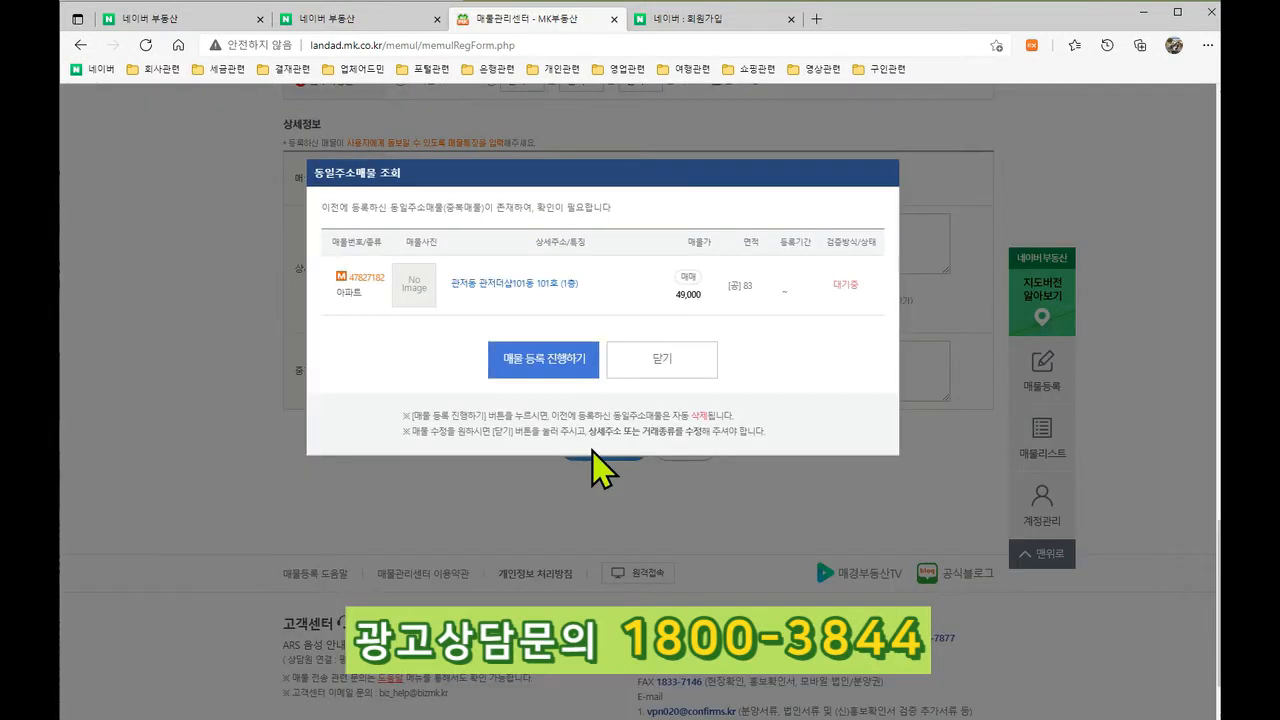
click(535, 366)
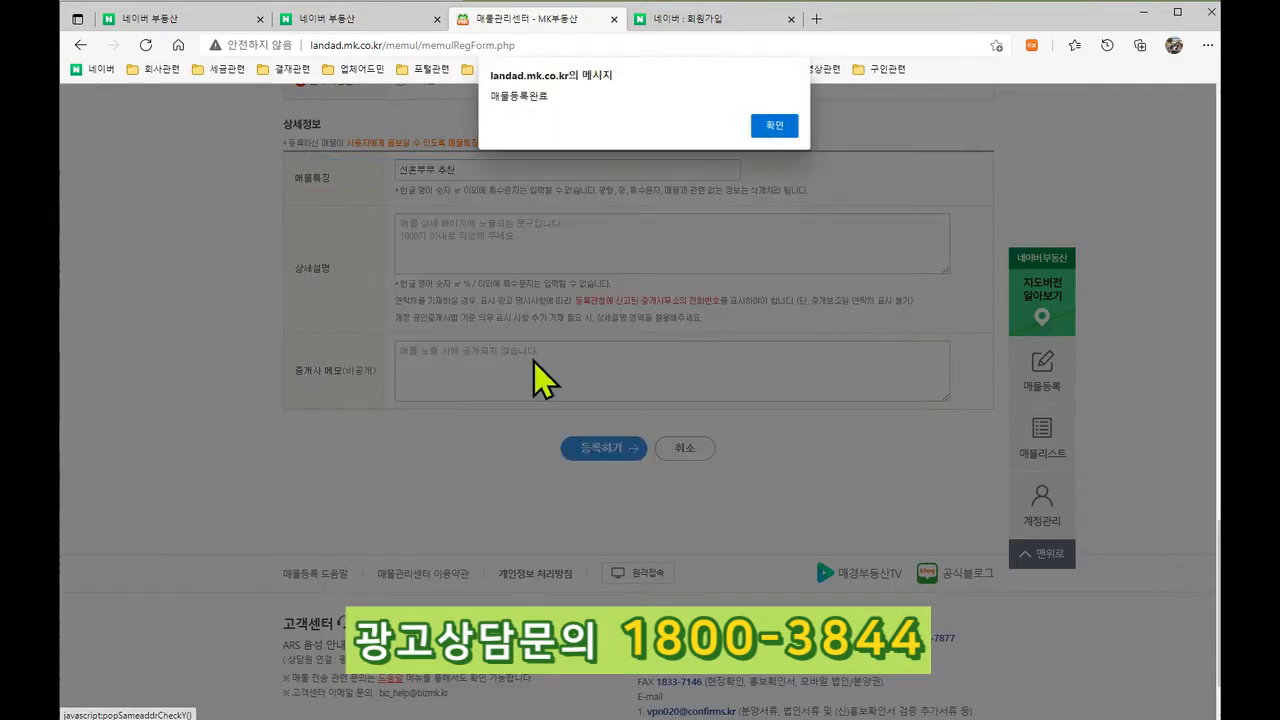
click(770, 126)
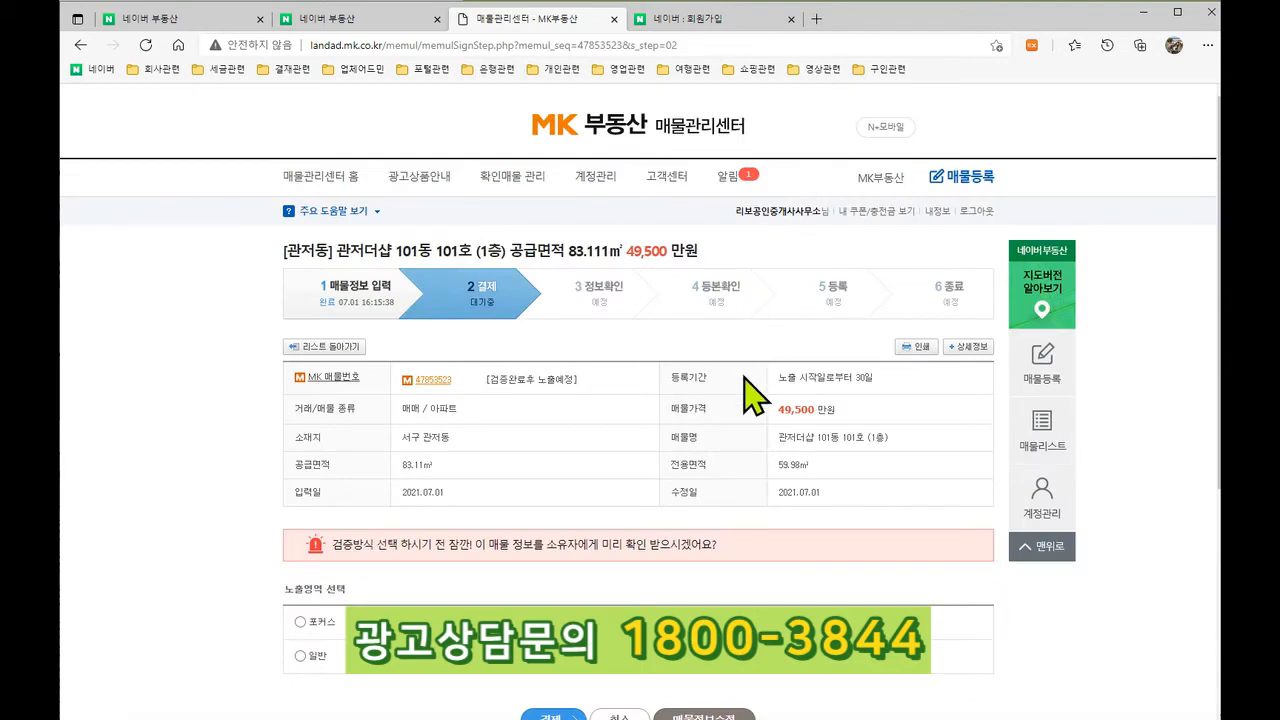
scroll(750, 394, down, 3)
scroll(750, 394, down, 1)
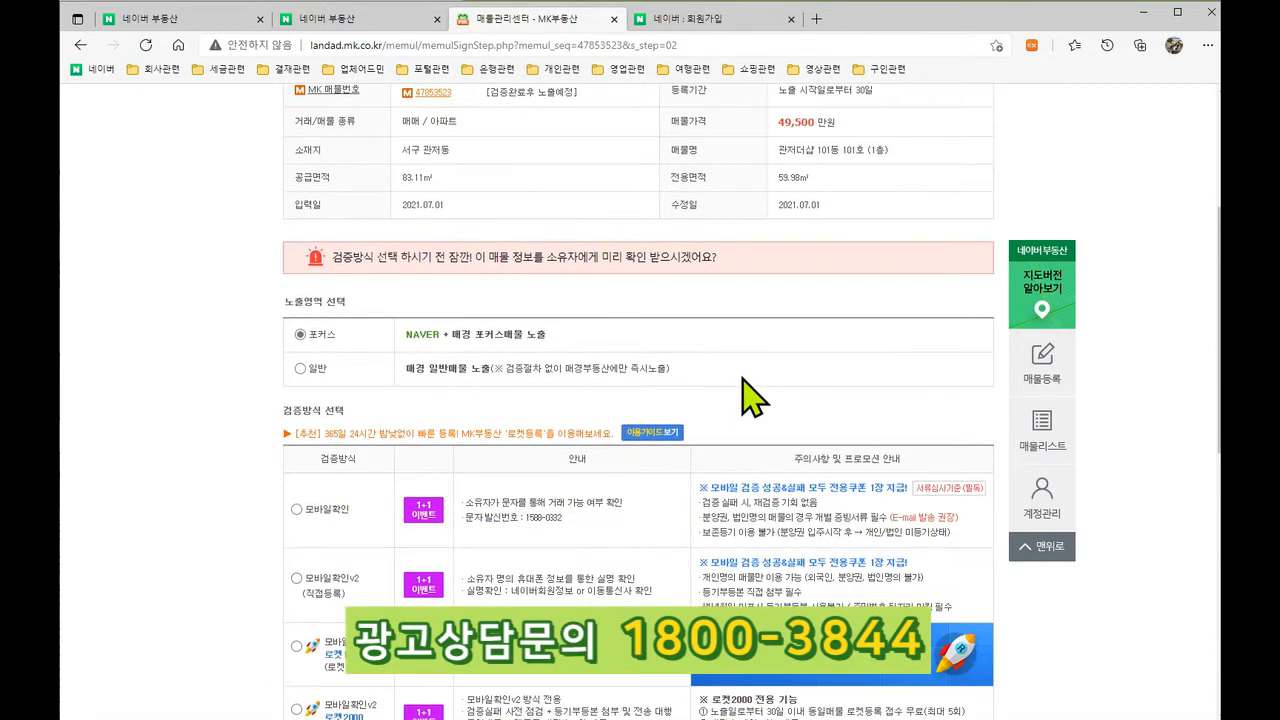
scroll(752, 400, up, 2)
scroll(752, 400, down, 1)
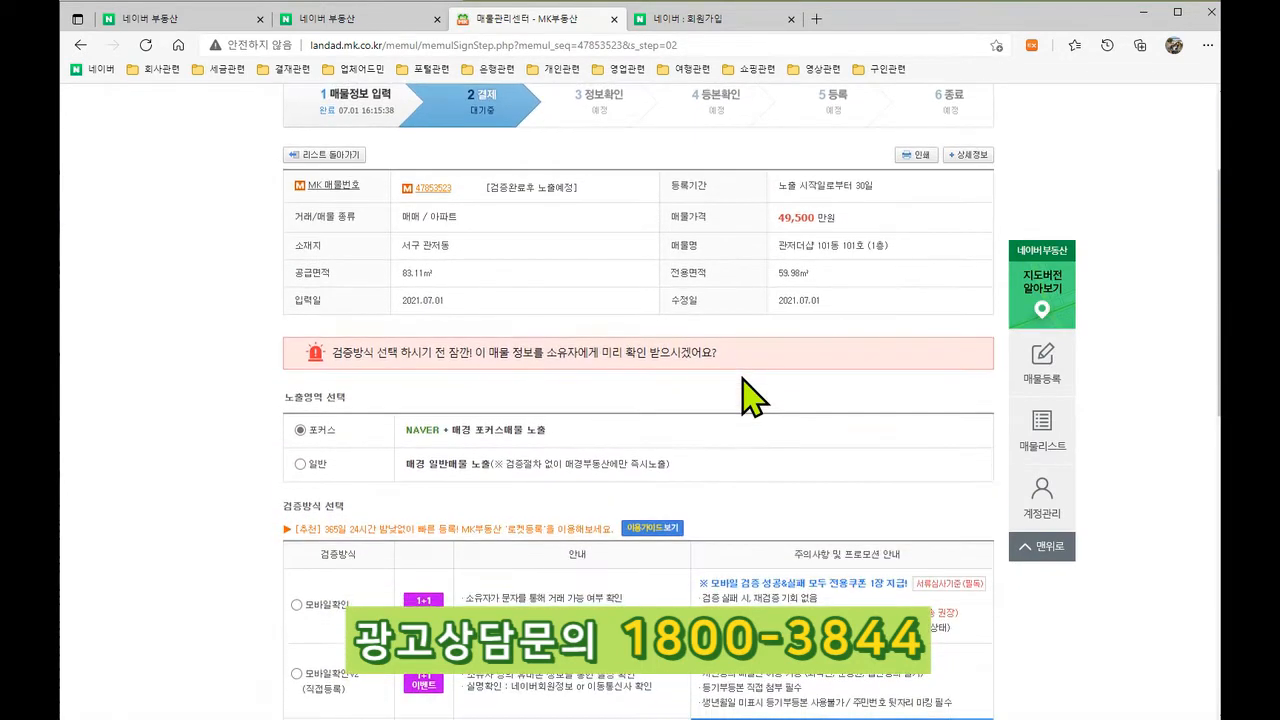
Step: Toggle exposure to 일반 and back to 포커스, then scroll to the verification methods
click(300, 464)
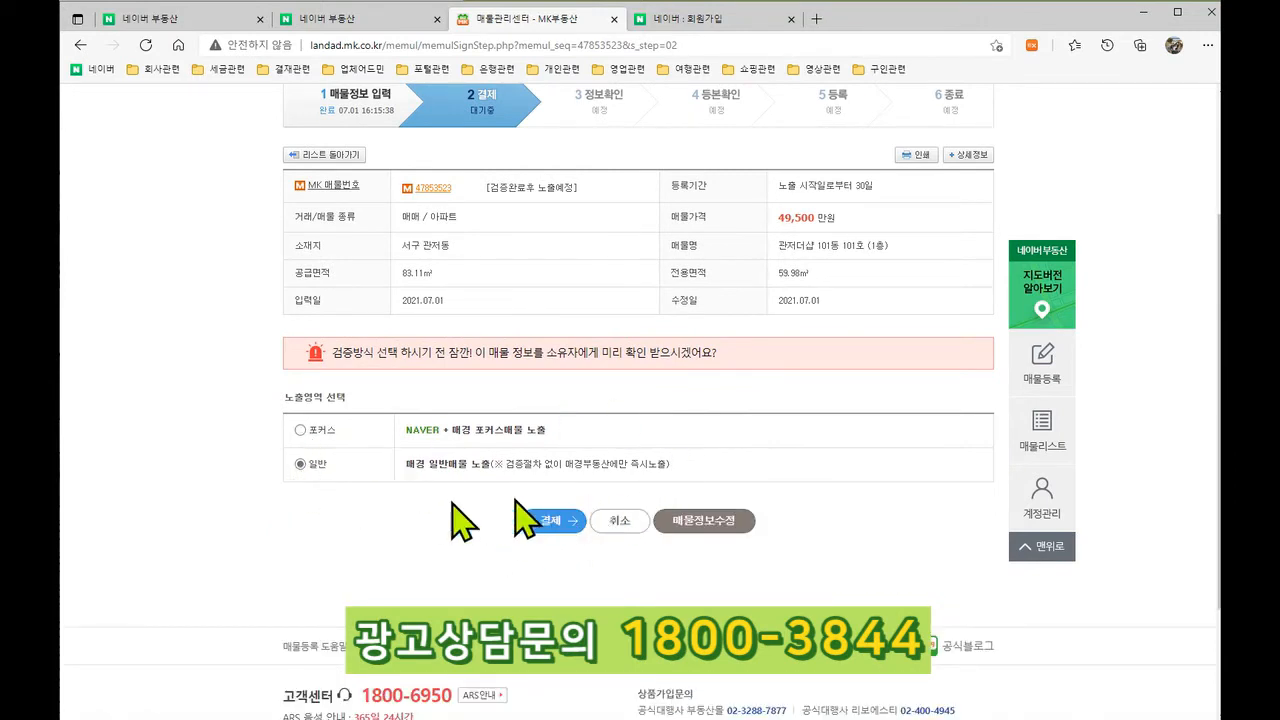
click(301, 431)
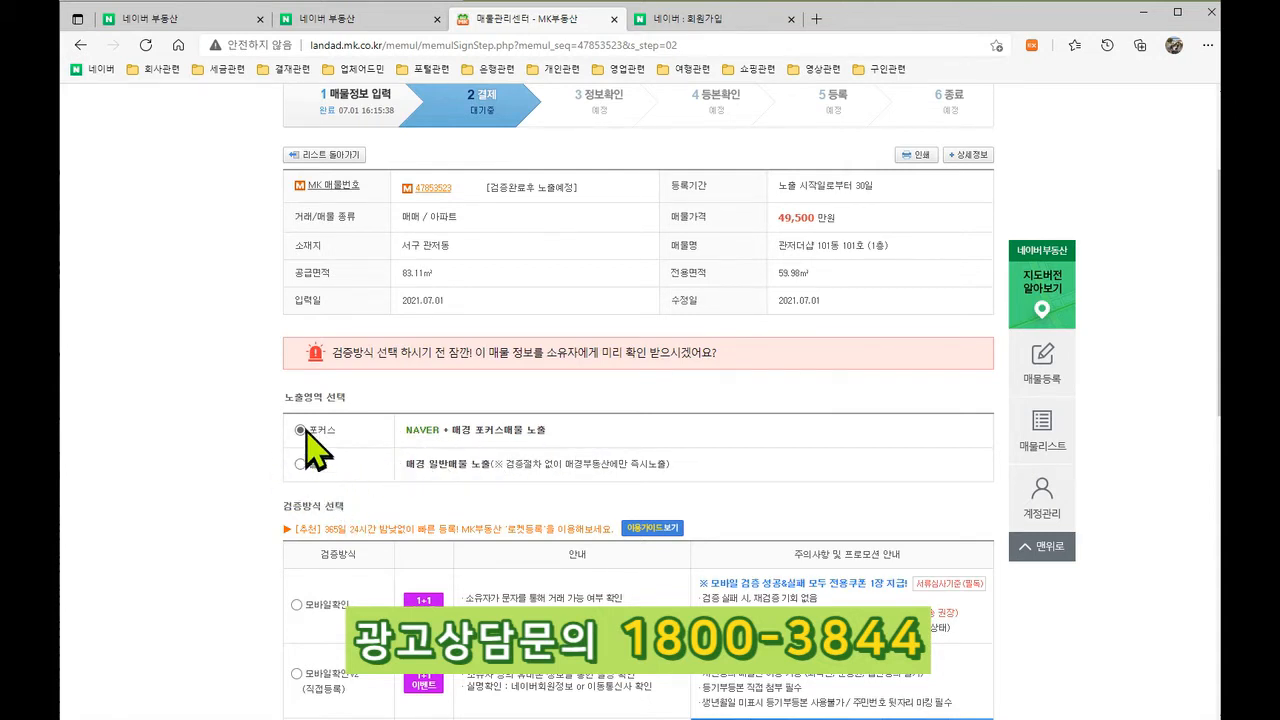
scroll(497, 432, down, 2)
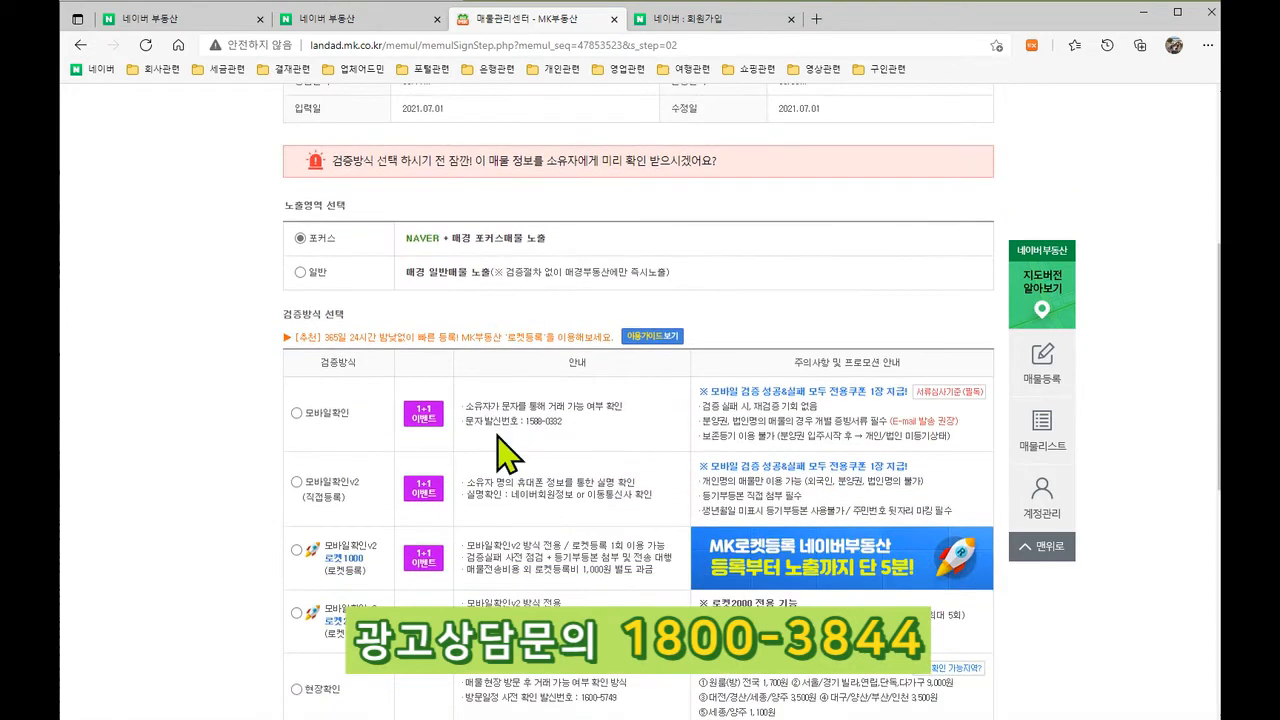
scroll(509, 456, down, 2)
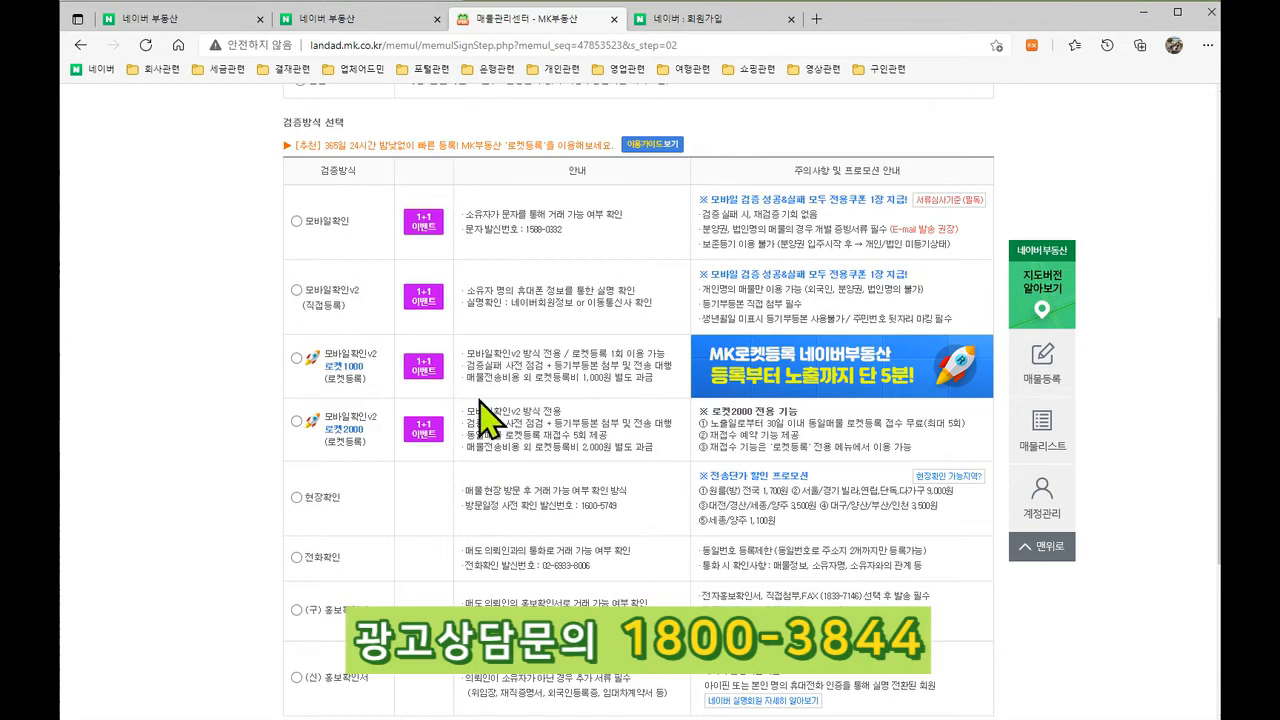
Step: Browse the Naver 관저더샵 sale listings, briefly glancing back at the MK tab
click(365, 20)
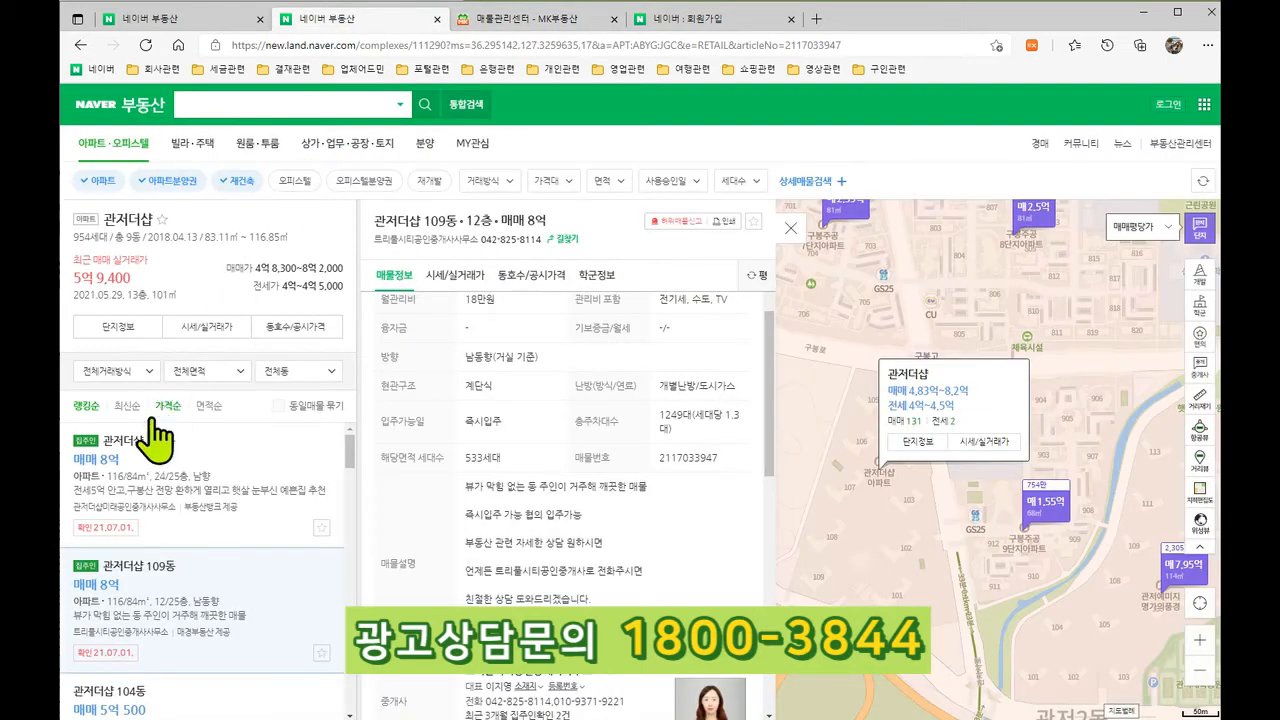
scroll(200, 500, down, 5)
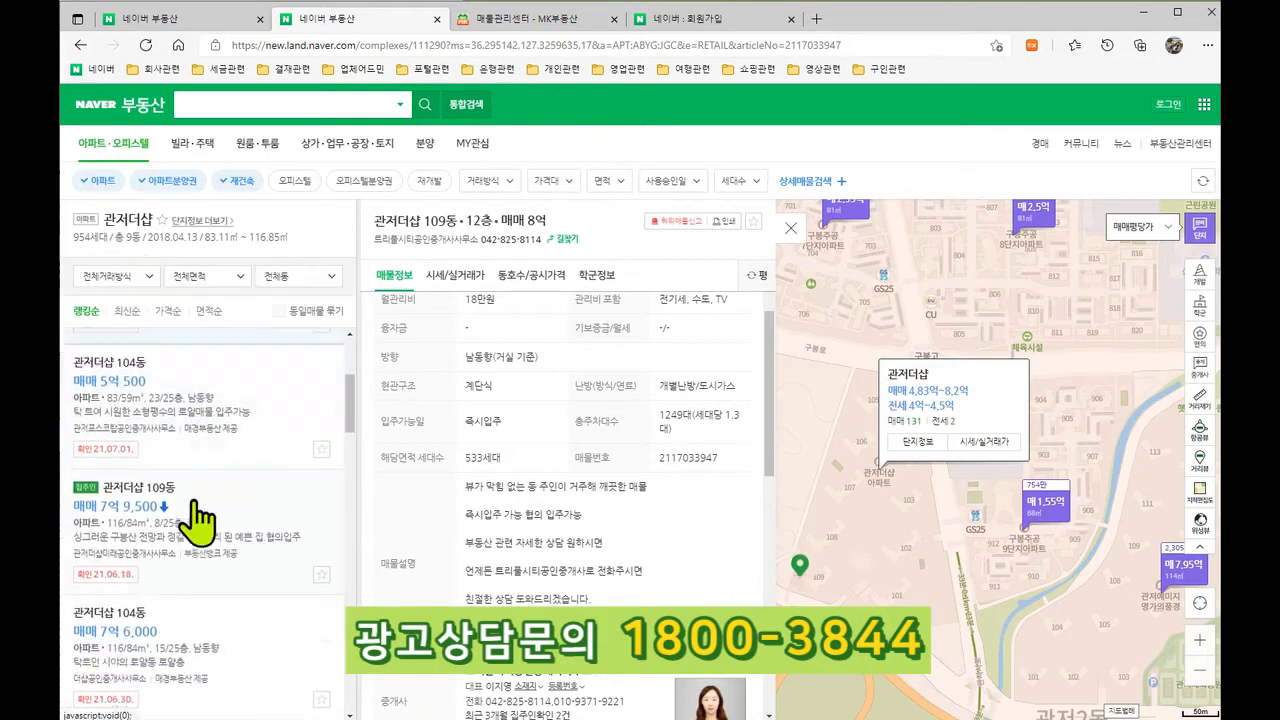
scroll(222, 540, down, 2)
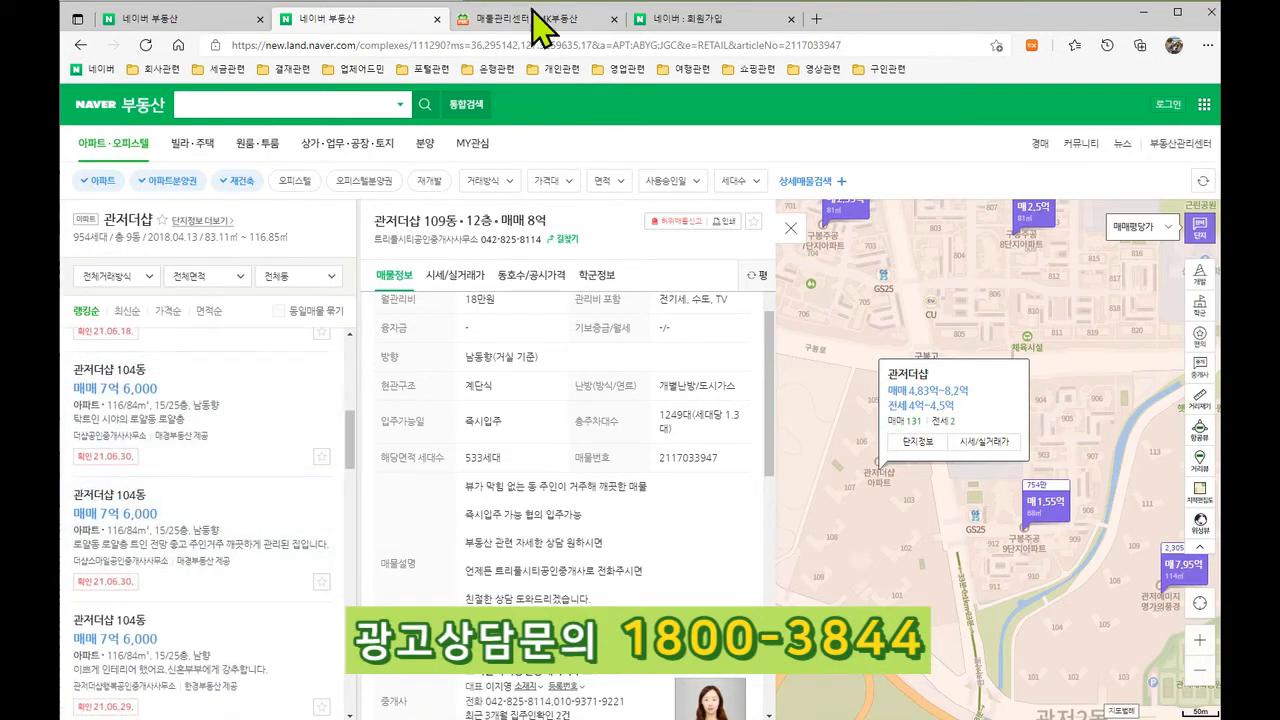
click(563, 19)
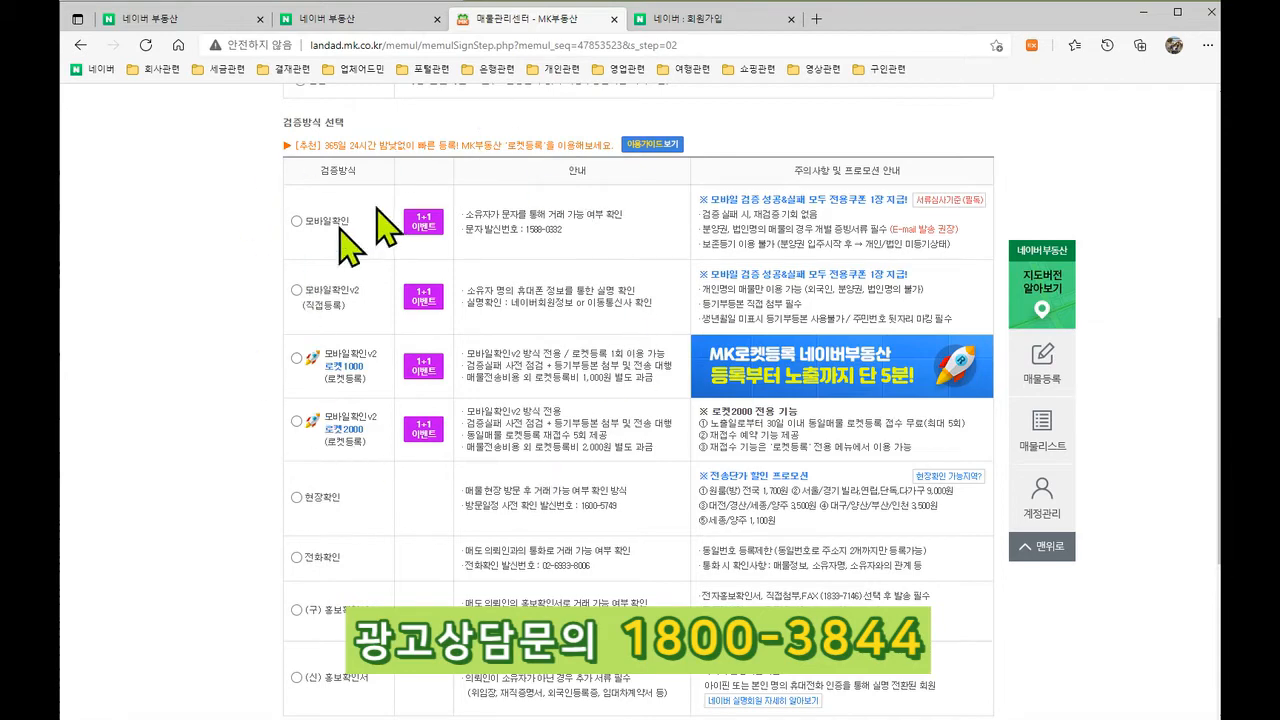
click(405, 20)
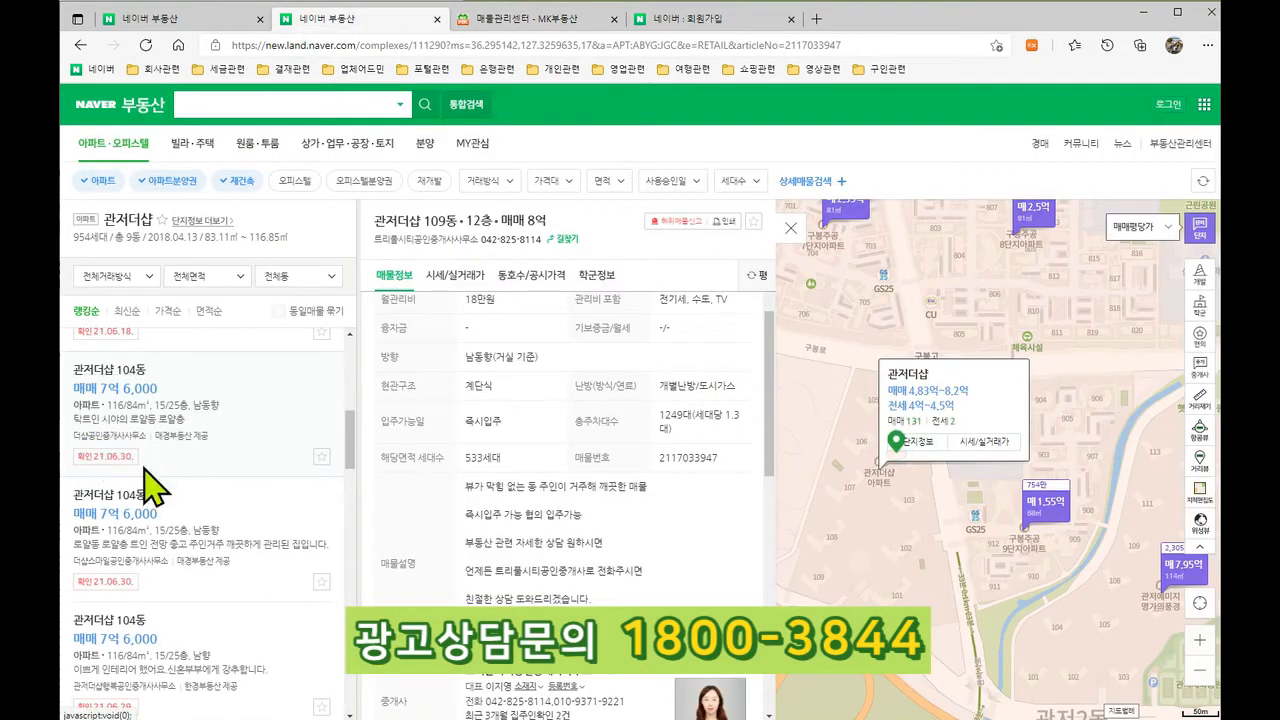
scroll(205, 430, down, 3)
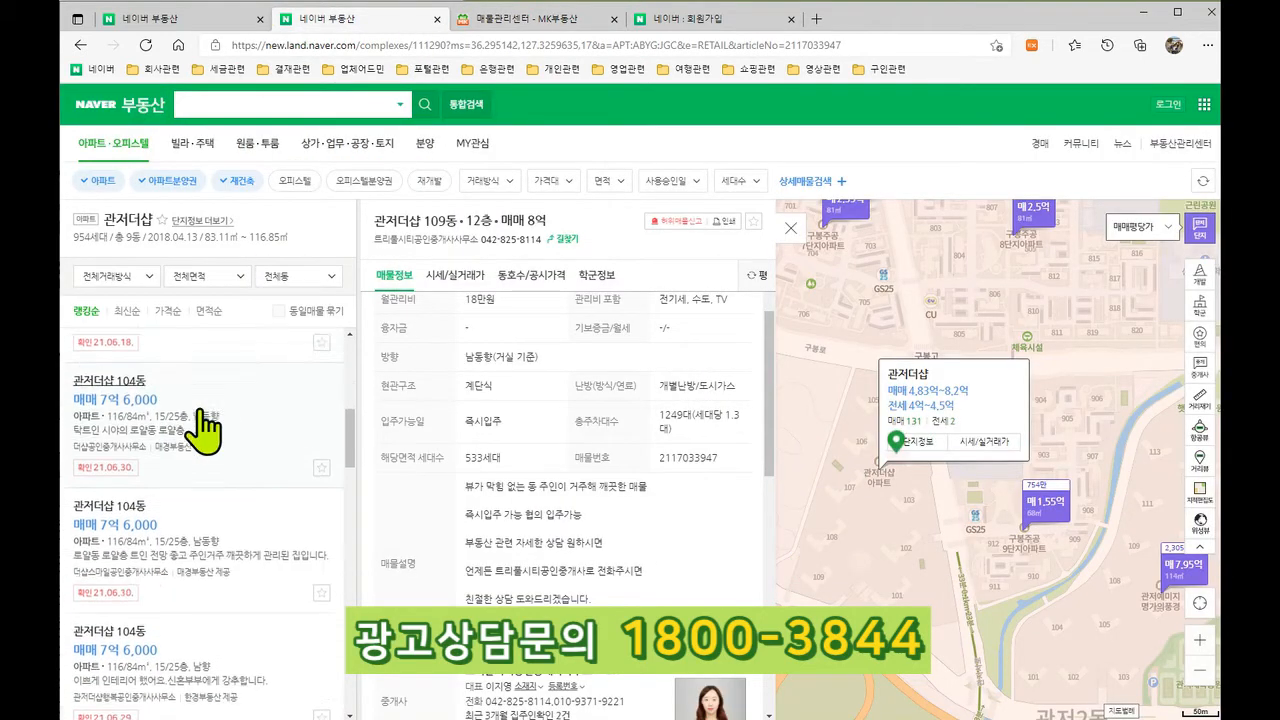
scroll(209, 554, up, 3)
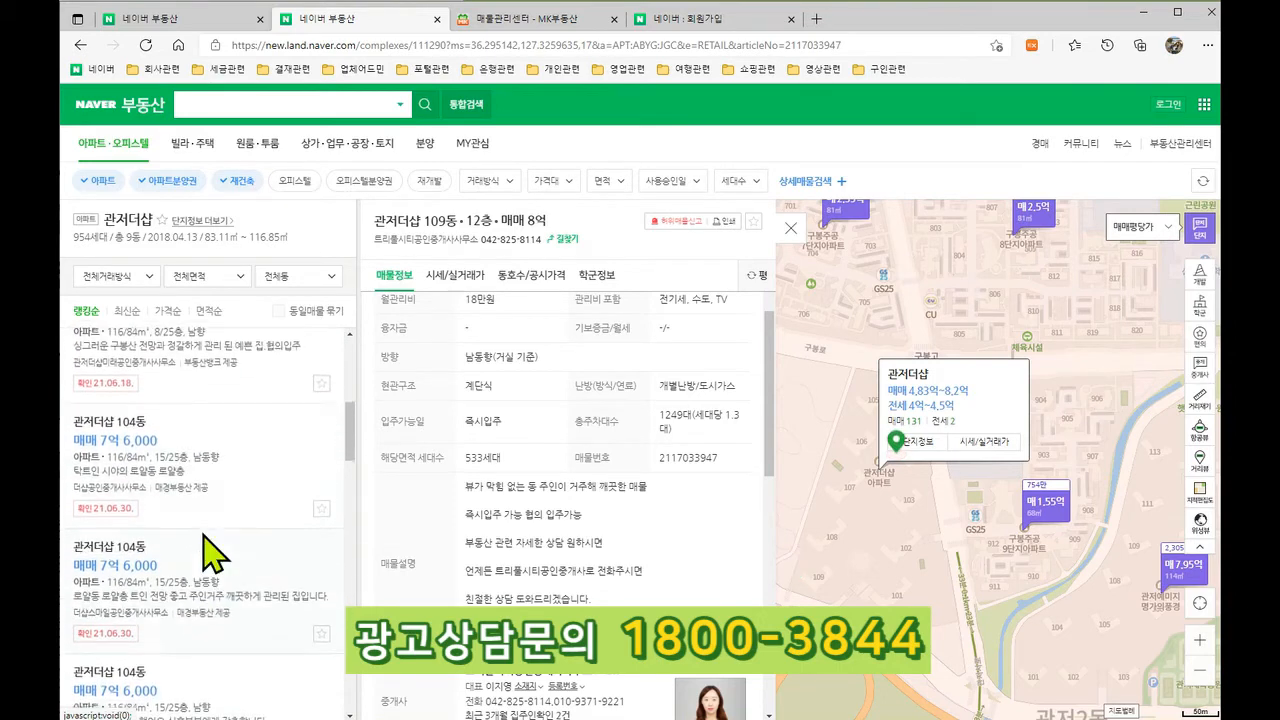
Step: Scroll through the 정보입력, 등기부등본 첨부 and 결제하기 sections, returning to 검증방식 선택
click(532, 22)
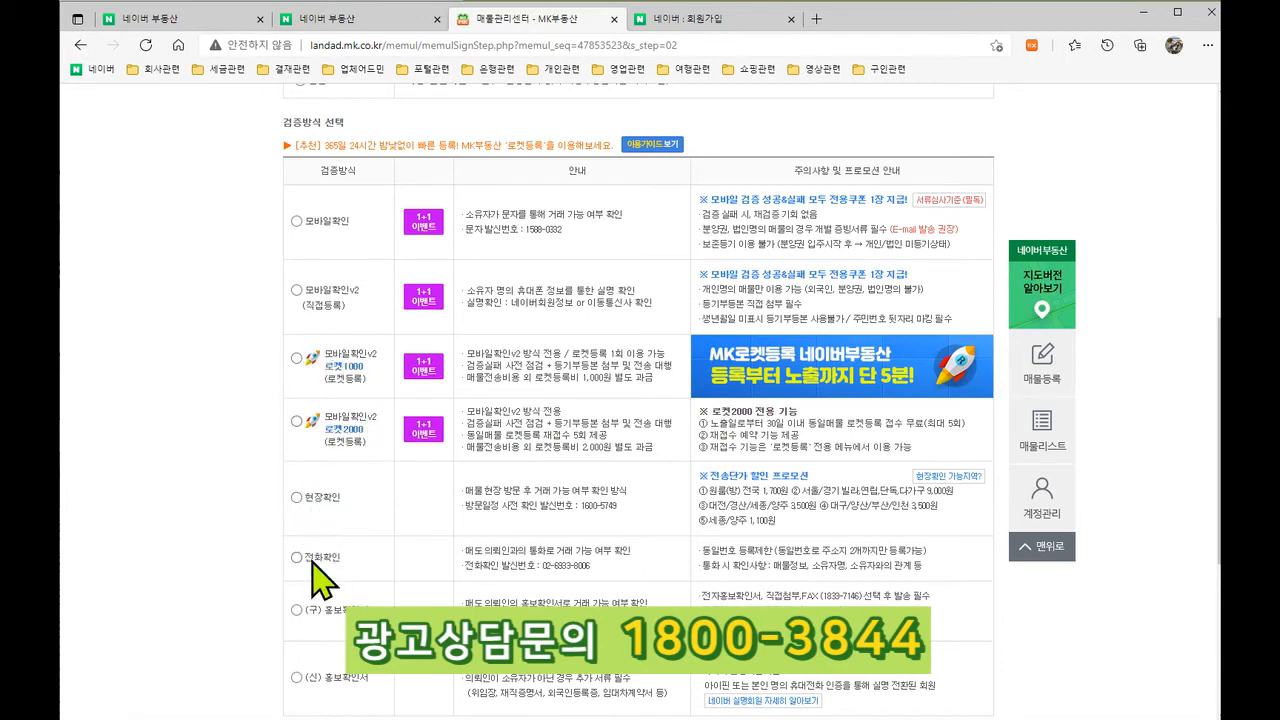
scroll(320, 560, down, 1)
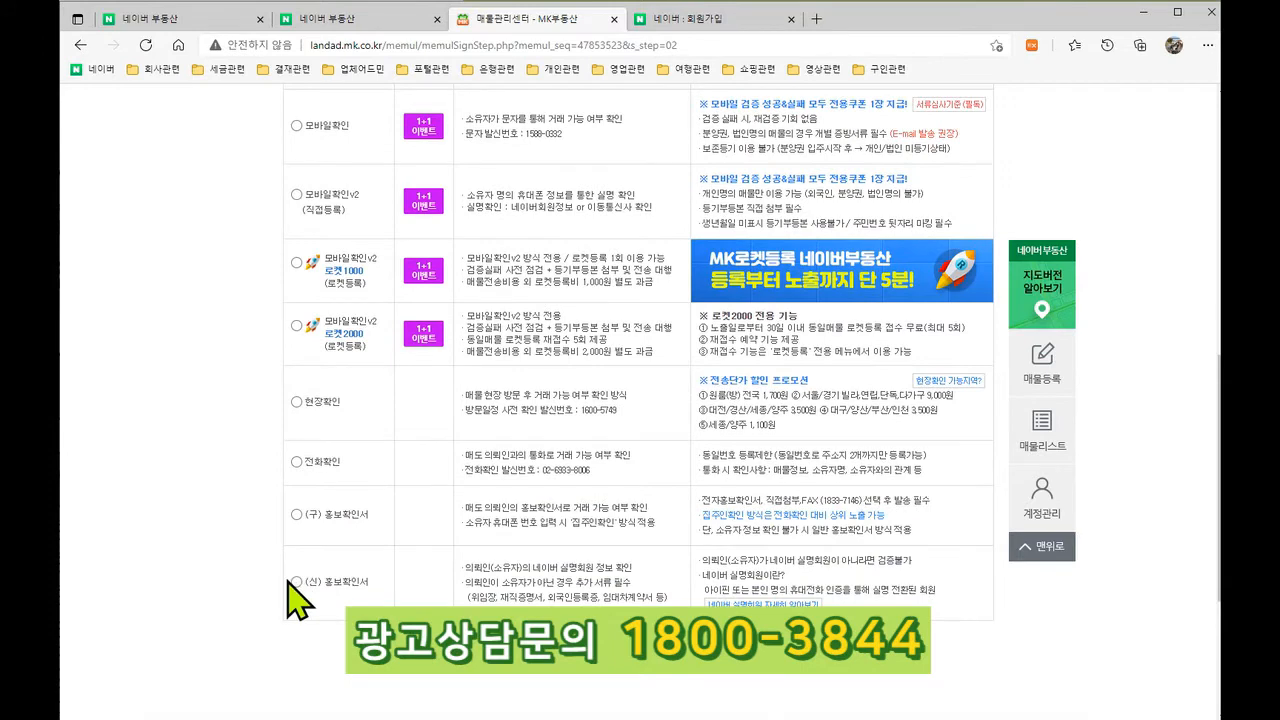
scroll(288, 585, up, 1)
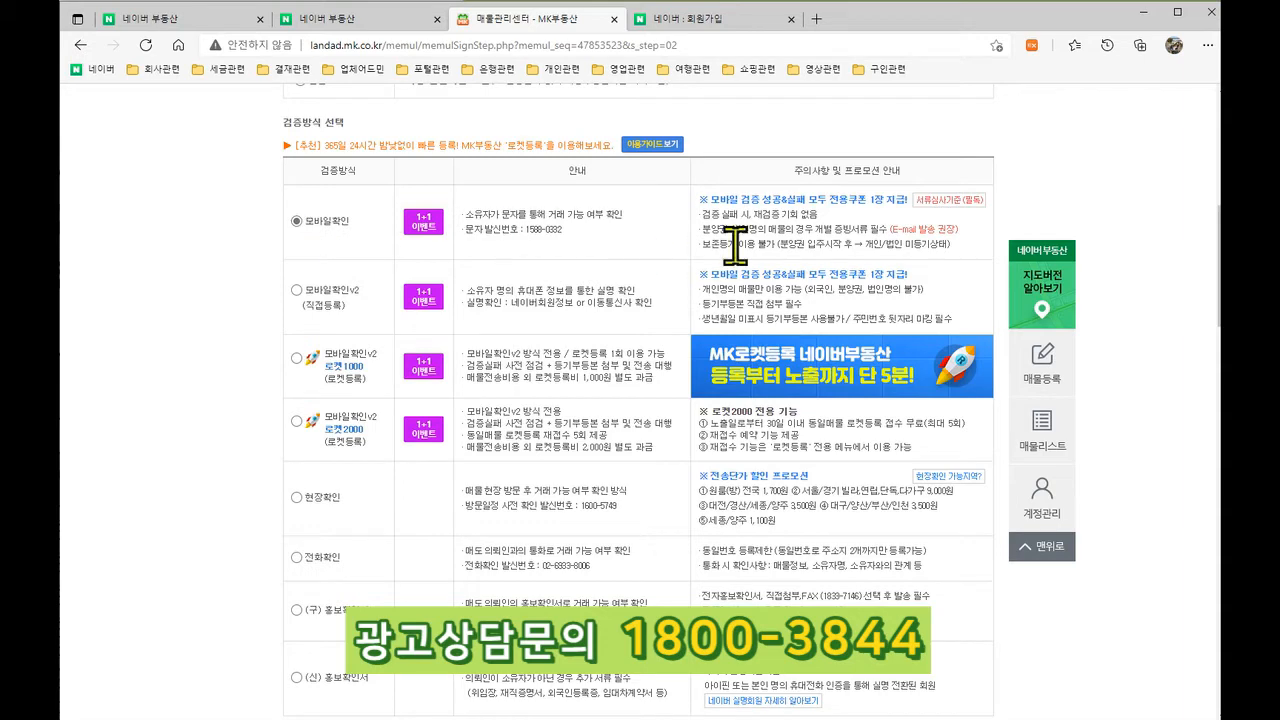
scroll(286, 349, down, 5)
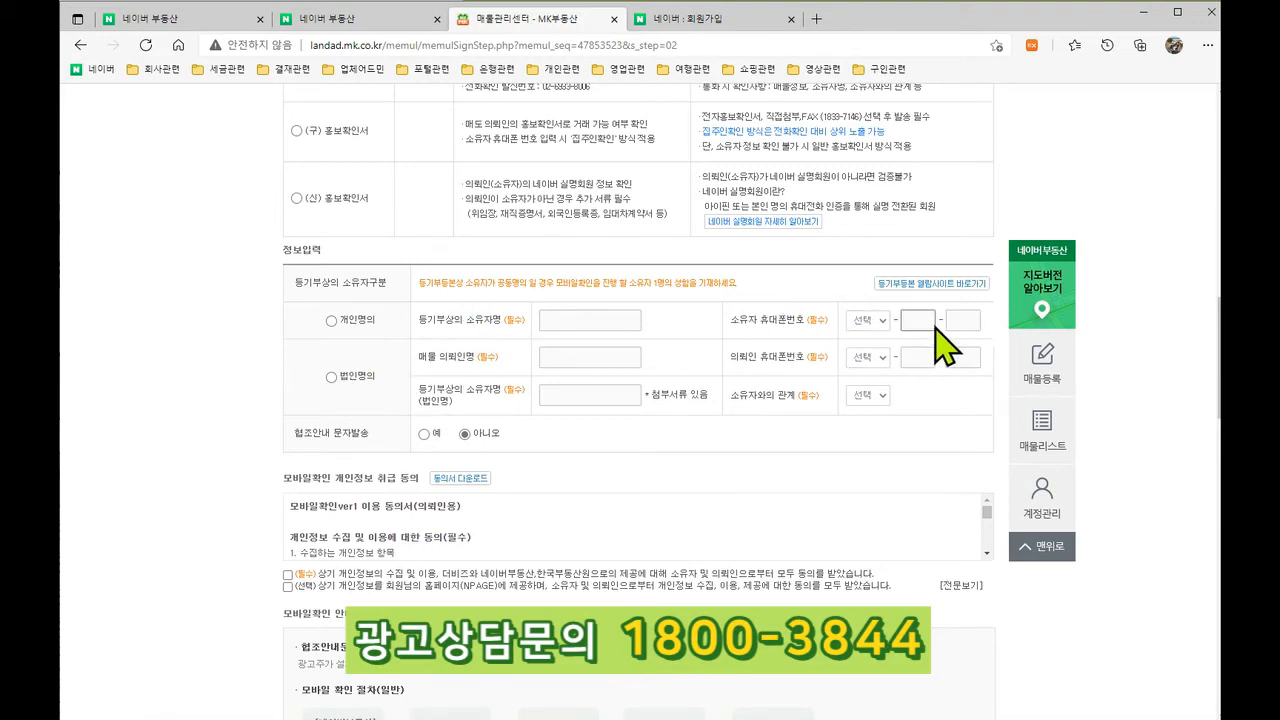
scroll(290, 480, down, 5)
scroll(370, 490, down, 6)
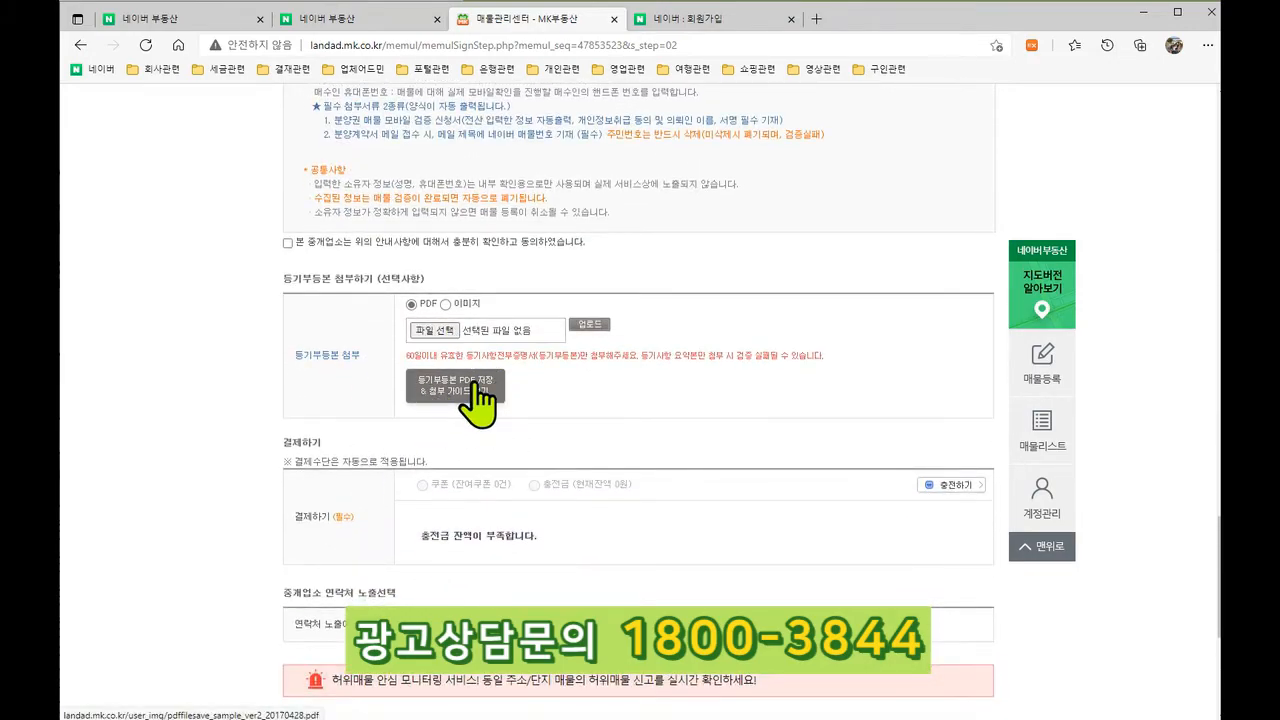
scroll(500, 450, down, 3)
scroll(400, 491, up, 6)
scroll(400, 491, up, 10)
scroll(210, 490, down, 2)
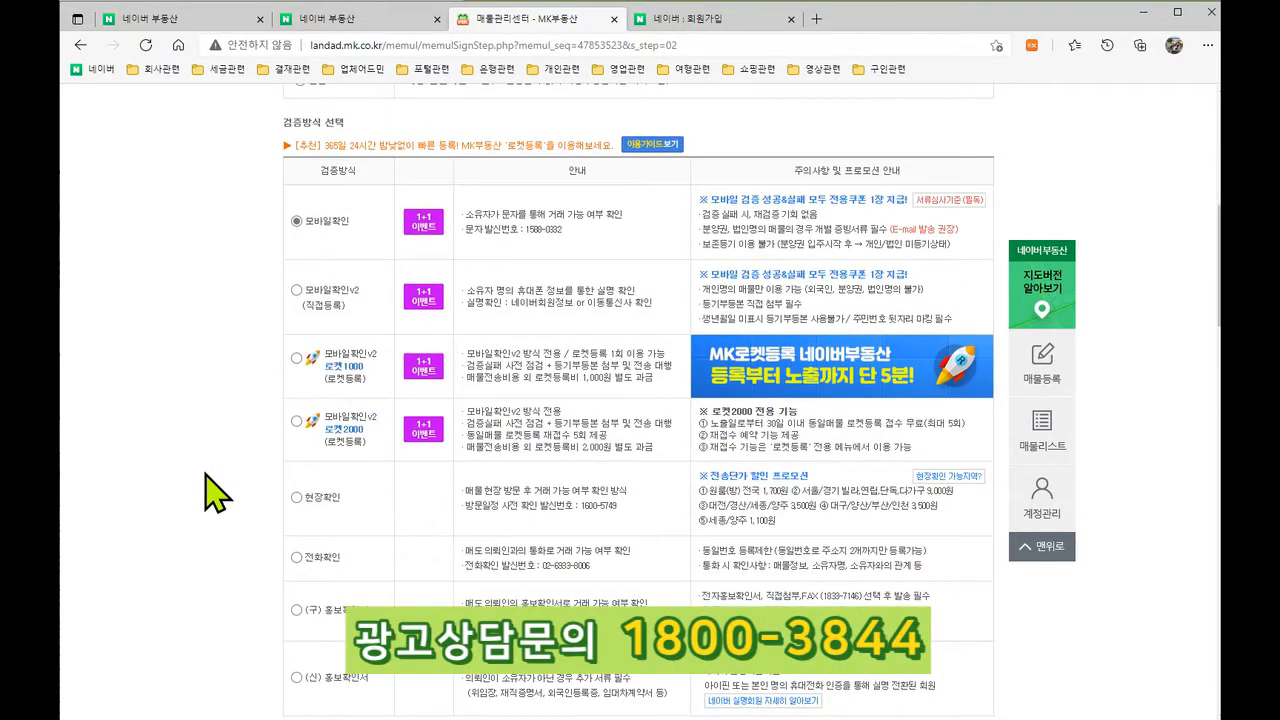
Step: Select 모바일확인v2 (직접등록), review its owner-info form, then switch to the Naver listings
click(296, 291)
scroll(337, 290, down, 5)
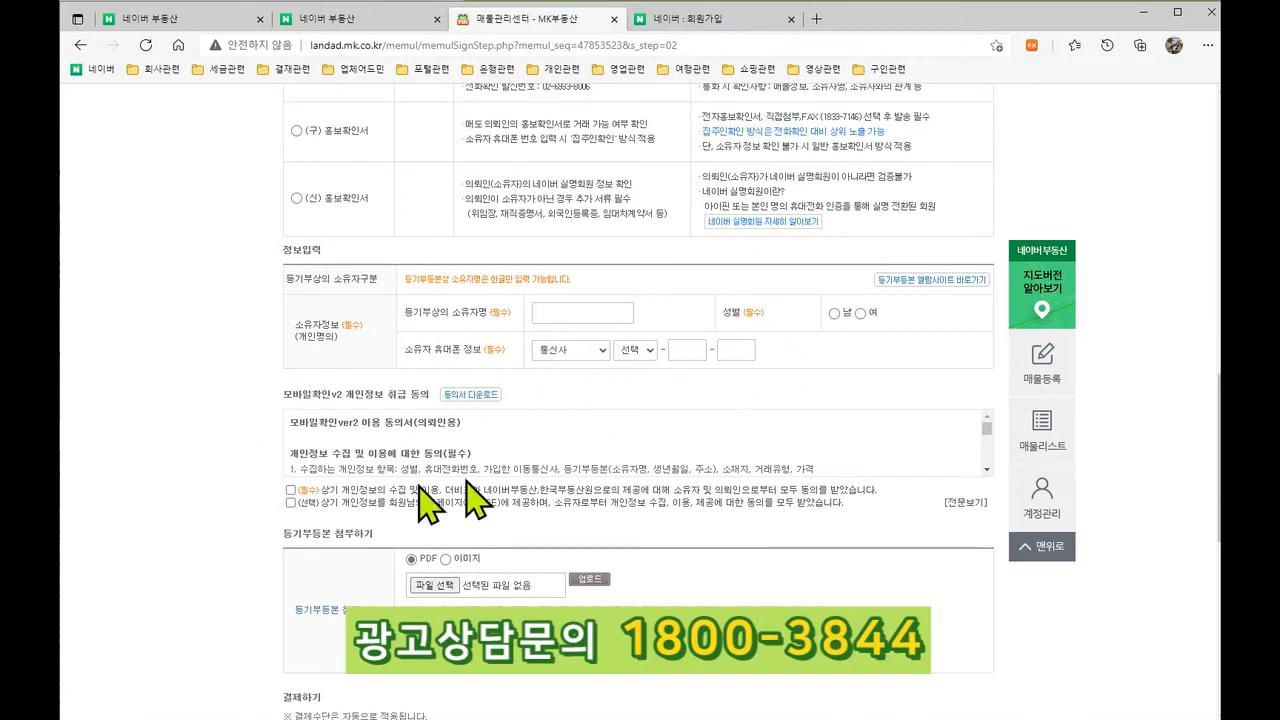
scroll(300, 490, down, 1)
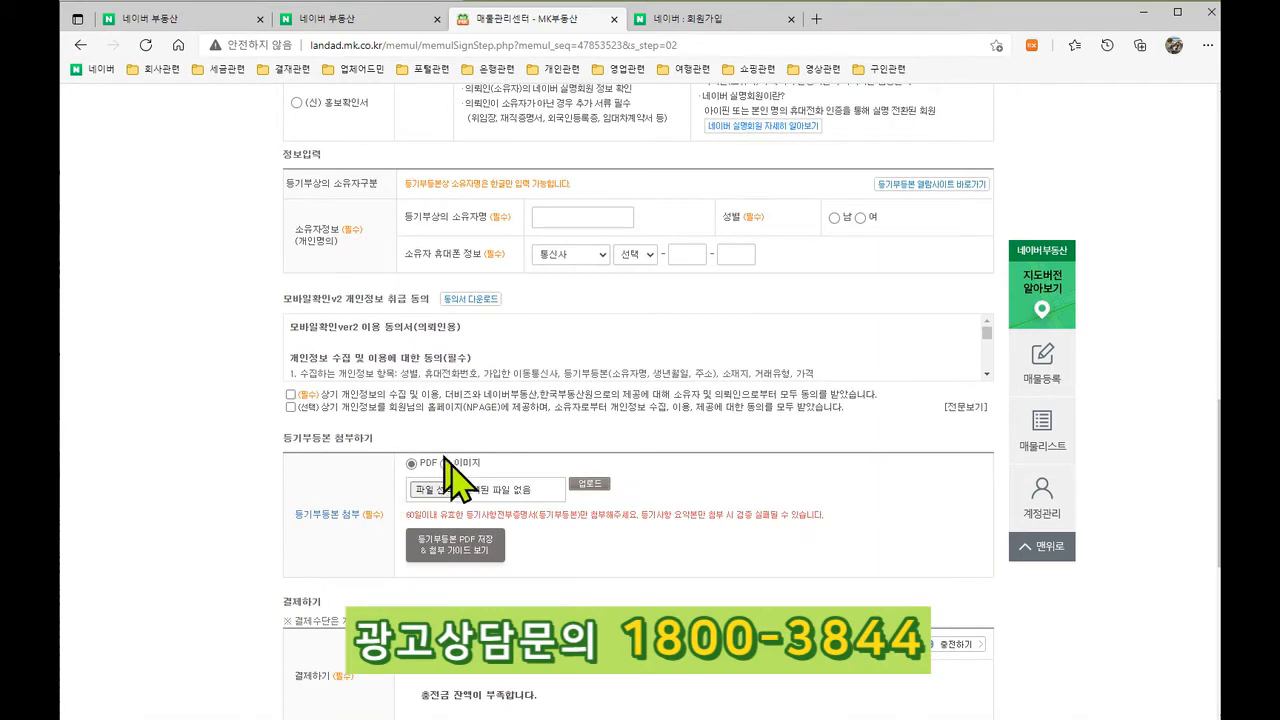
scroll(523, 523, down, 3)
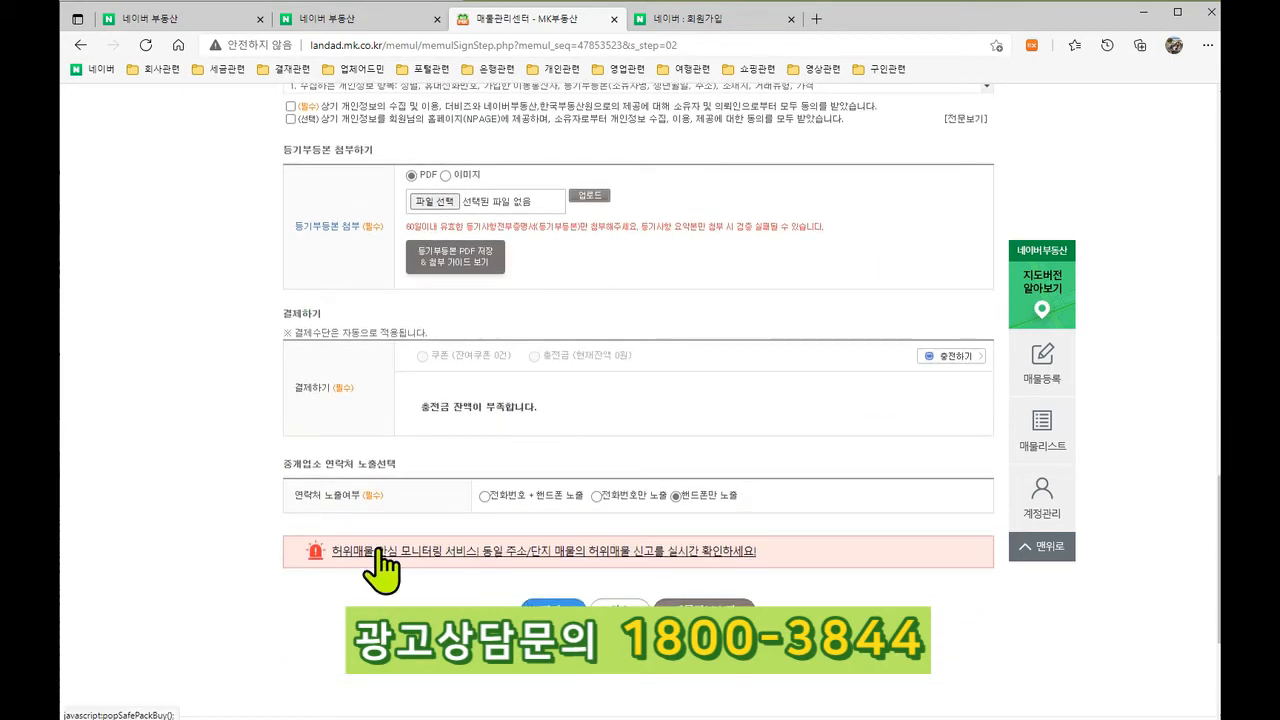
scroll(383, 565, up, 10)
scroll(420, 480, down, 1)
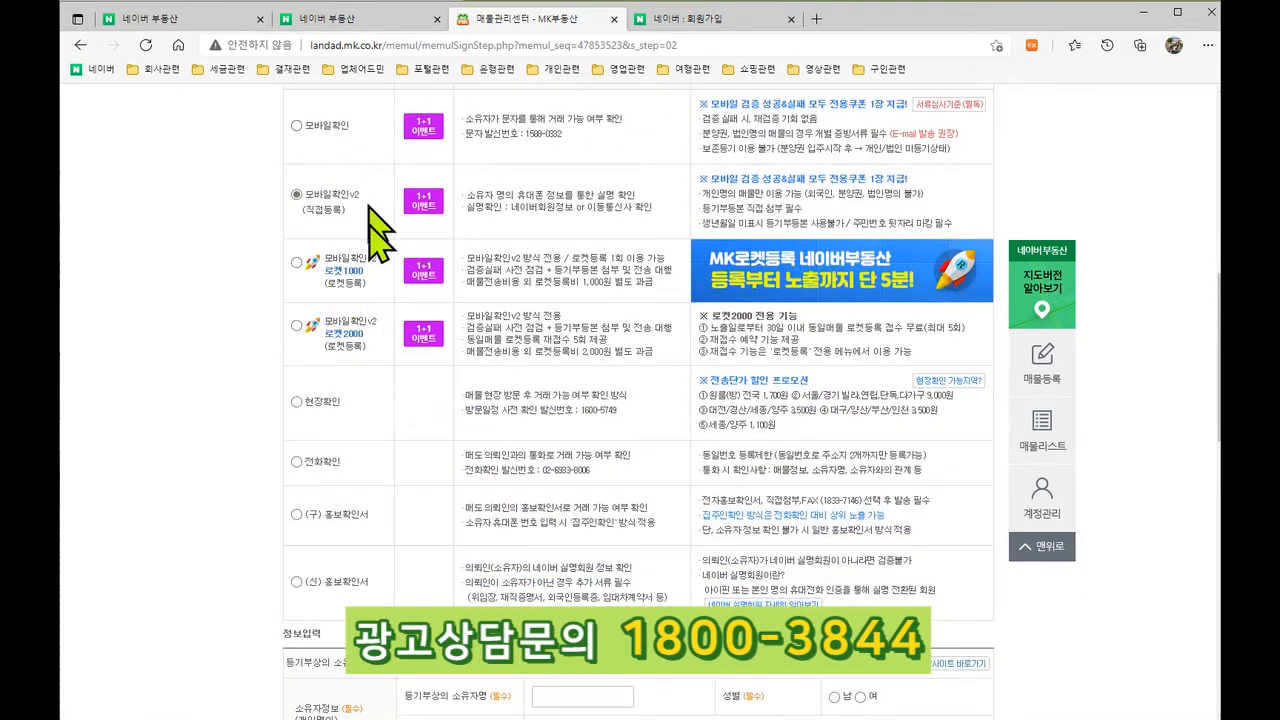
click(318, 19)
scroll(260, 397, up, 3)
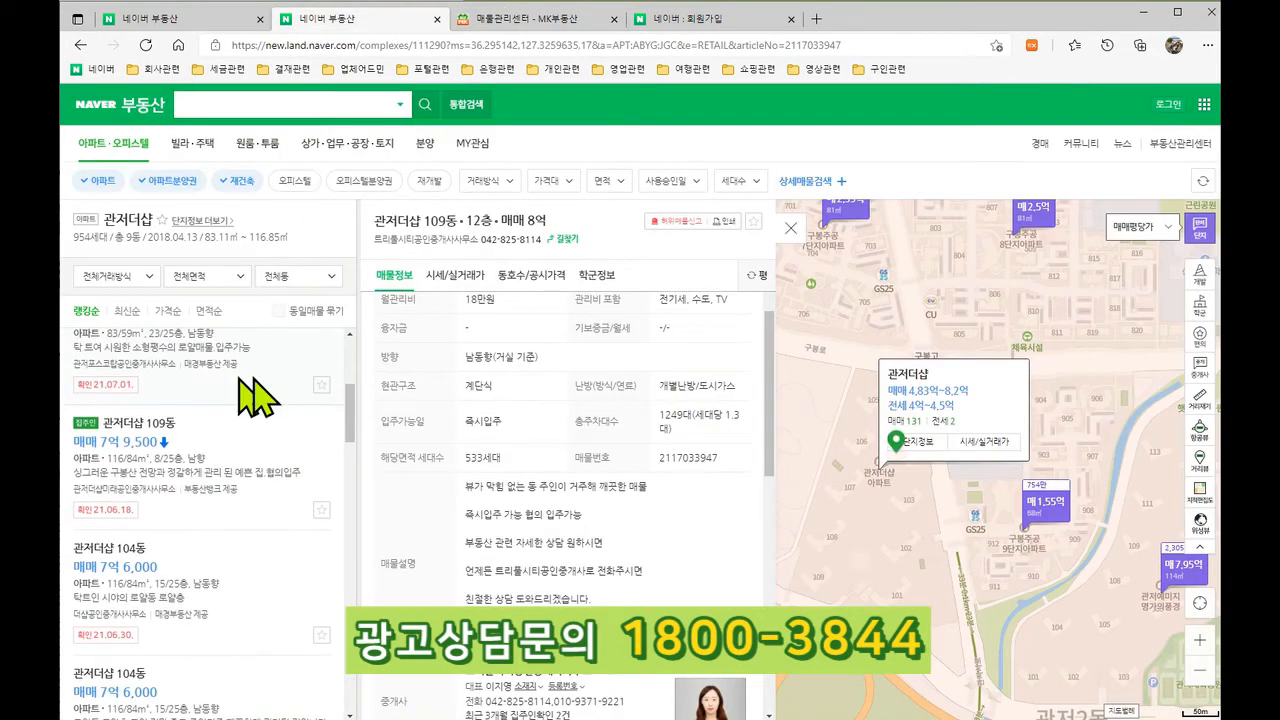
Step: Scan the Naver 관저더샵 sale listings, then return to the MK listing page
mouse_move(85, 560)
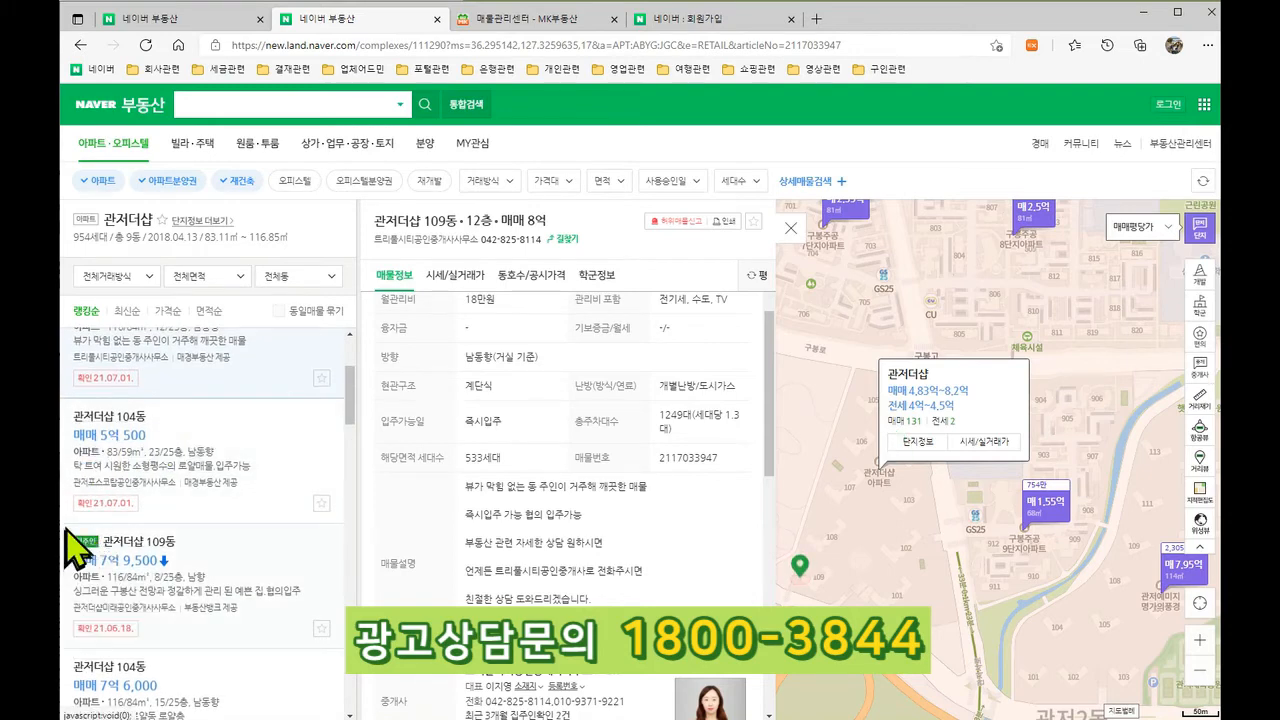
scroll(85, 560, up, 5)
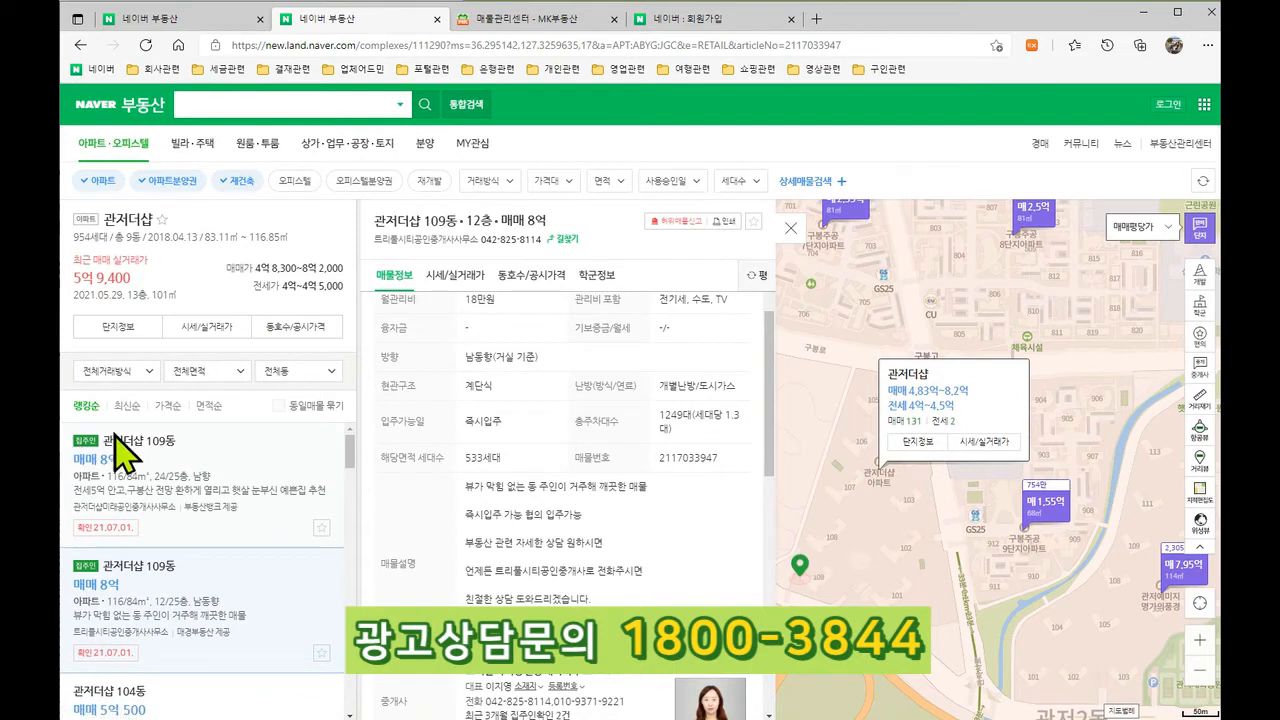
click(548, 20)
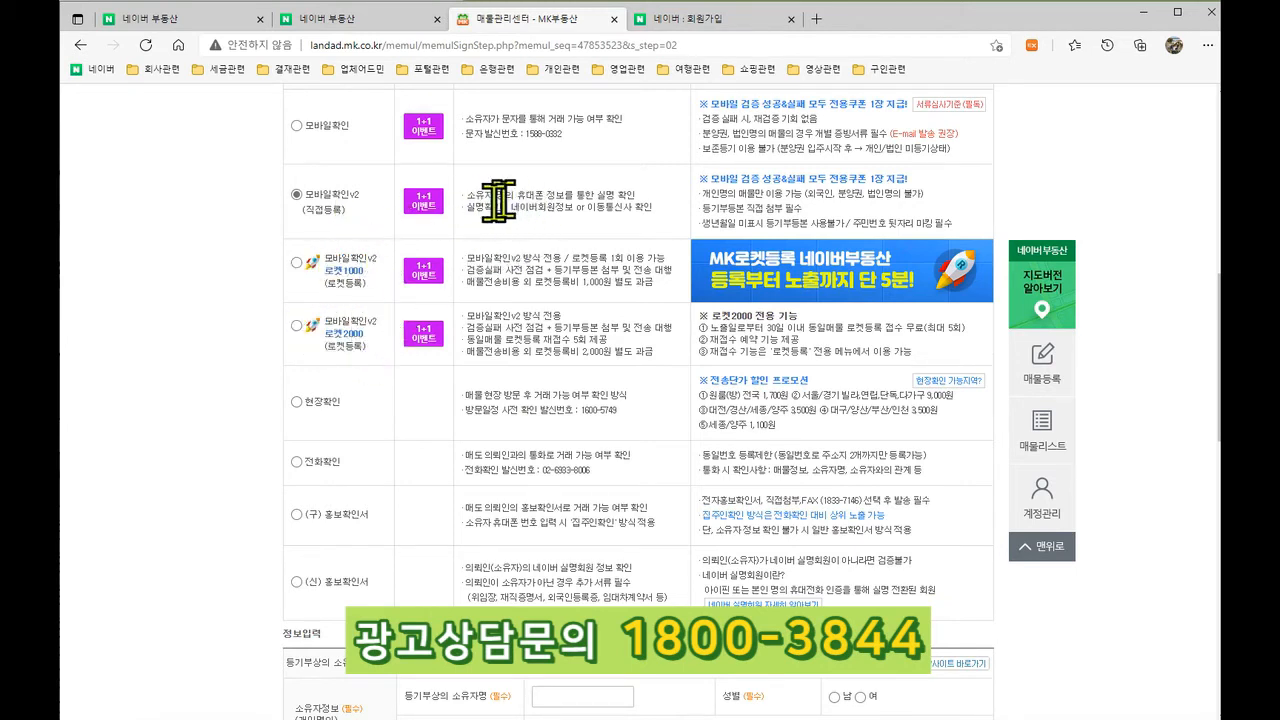
Step: Select 로켓1000 as the verification method and look over its form
click(297, 263)
scroll(443, 352, down, 10)
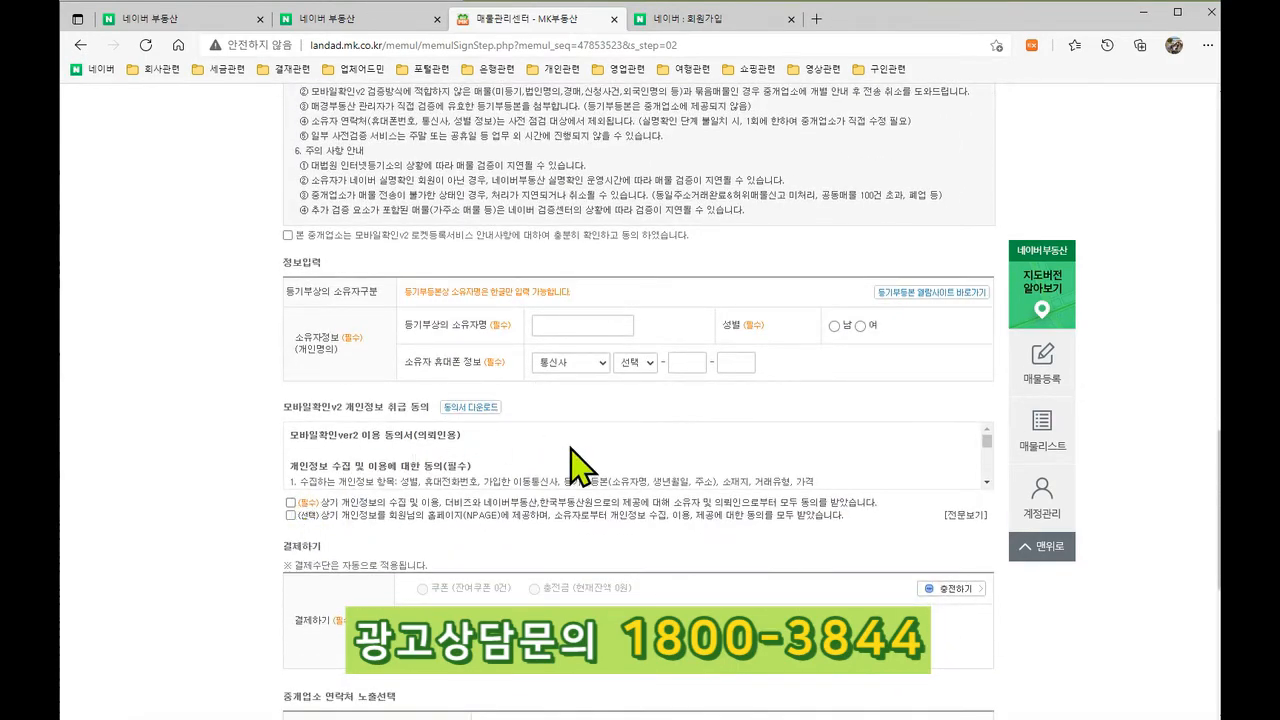
scroll(571, 491, down, 3)
scroll(390, 520, up, 12)
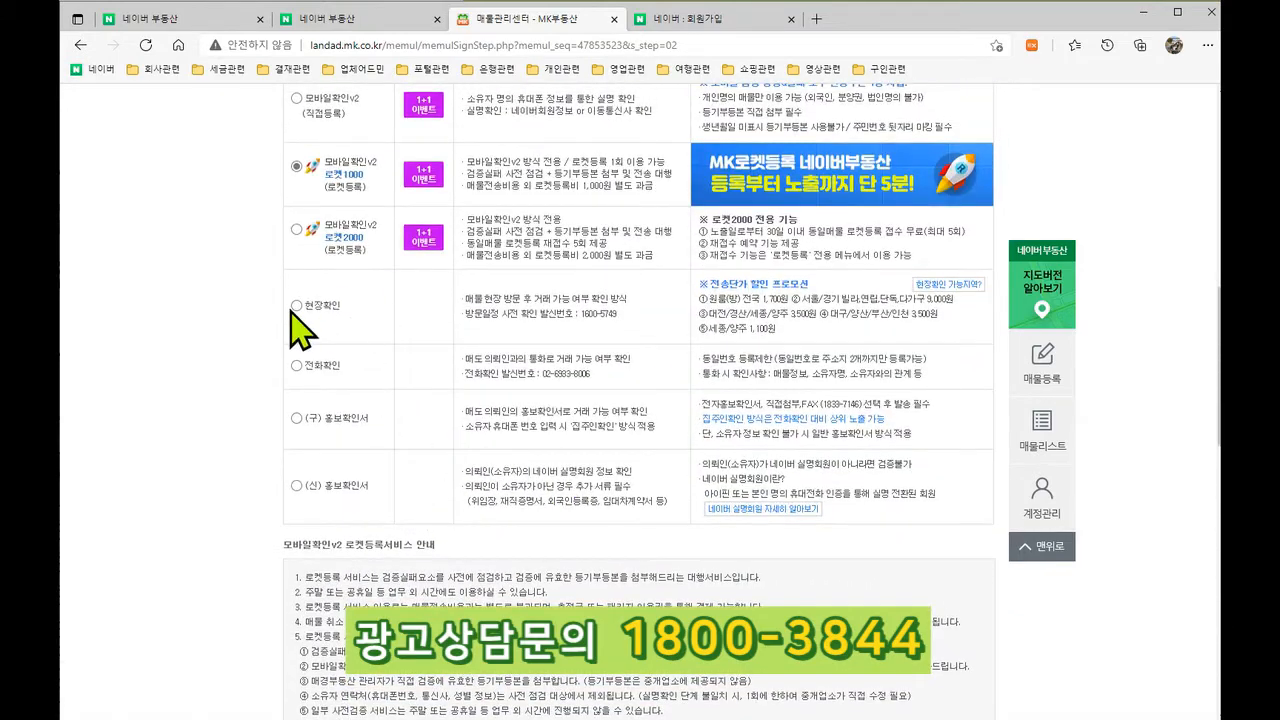
Step: Switch to 현장확인 and review its visit-date, occupant and payment sections
click(296, 306)
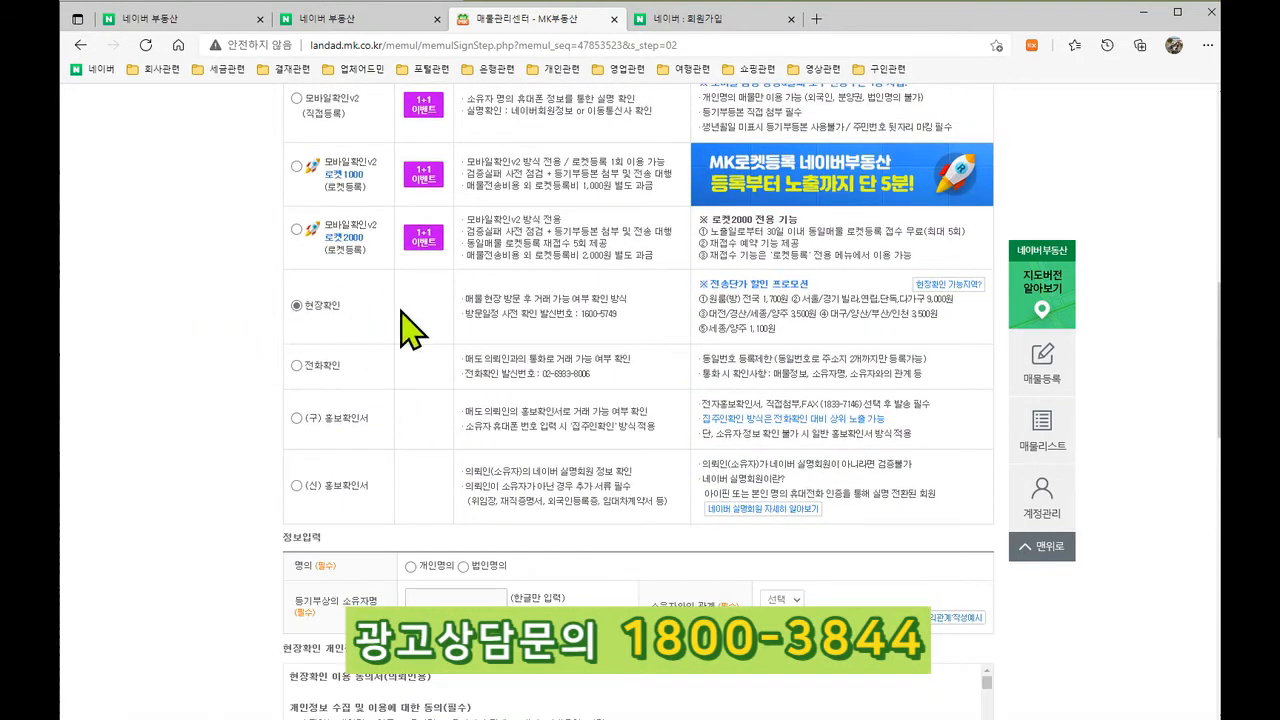
scroll(401, 312, down, 2)
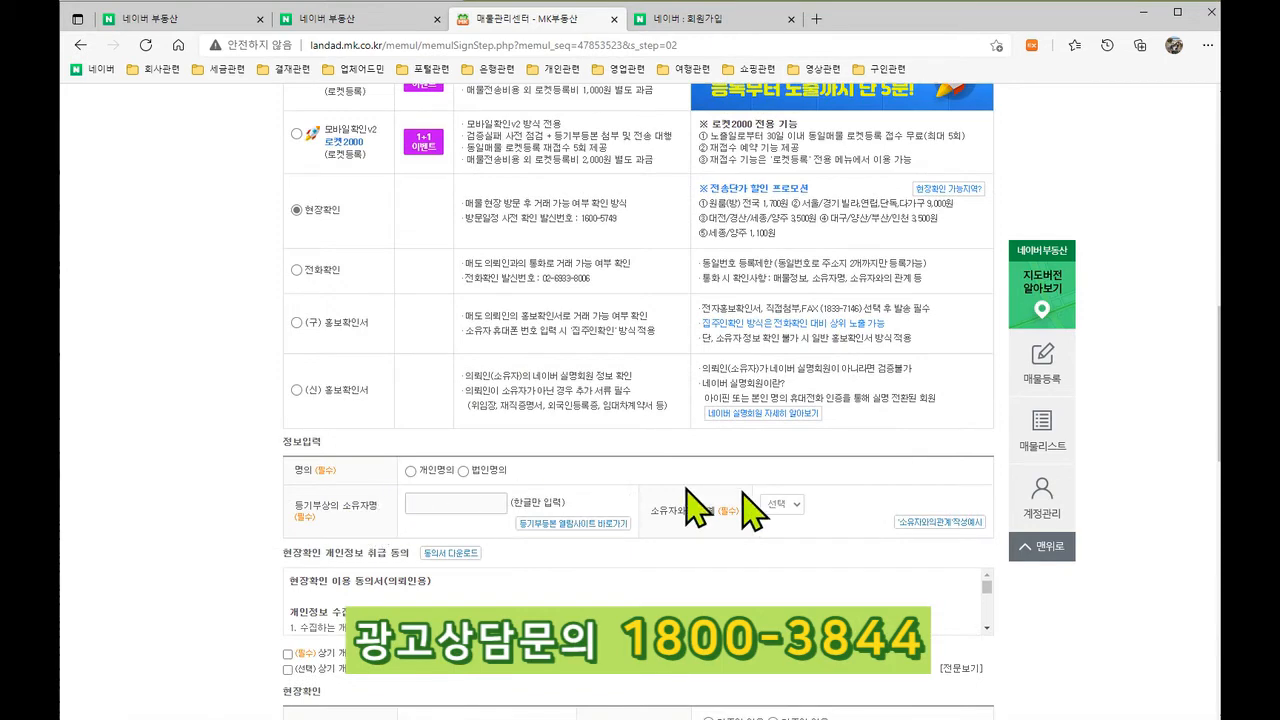
scroll(380, 491, down, 6)
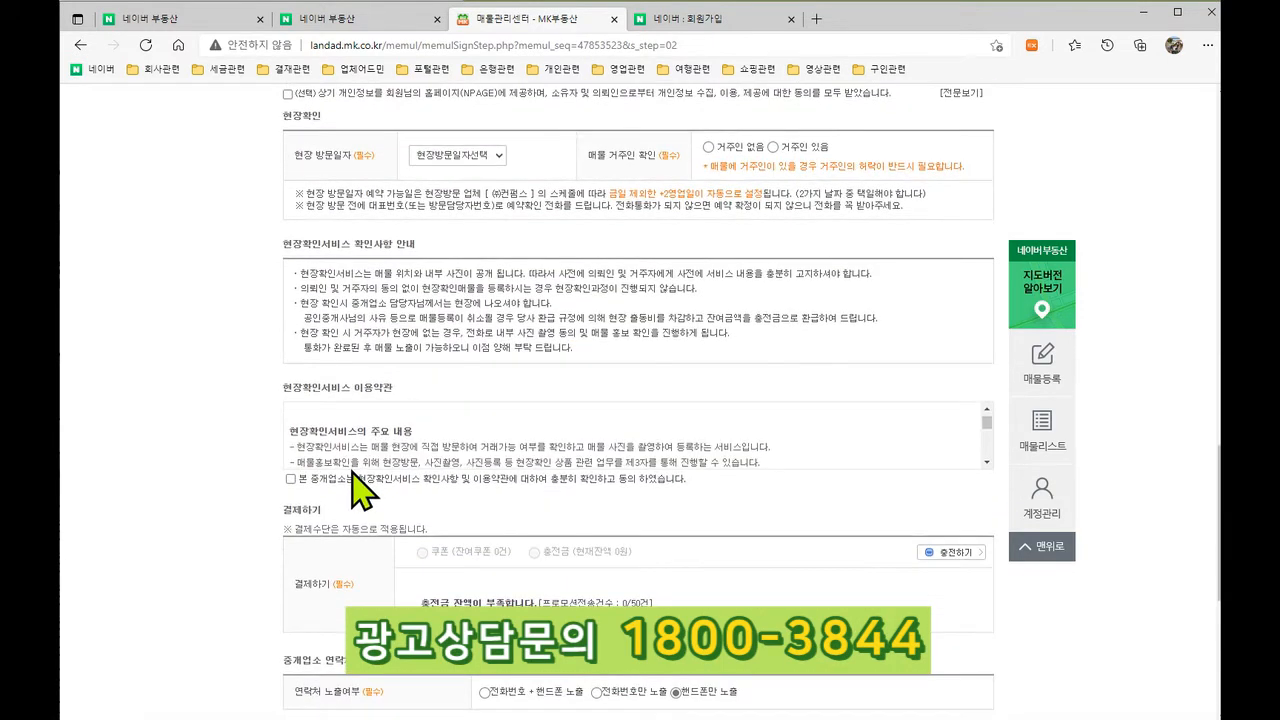
scroll(258, 512, down, 2)
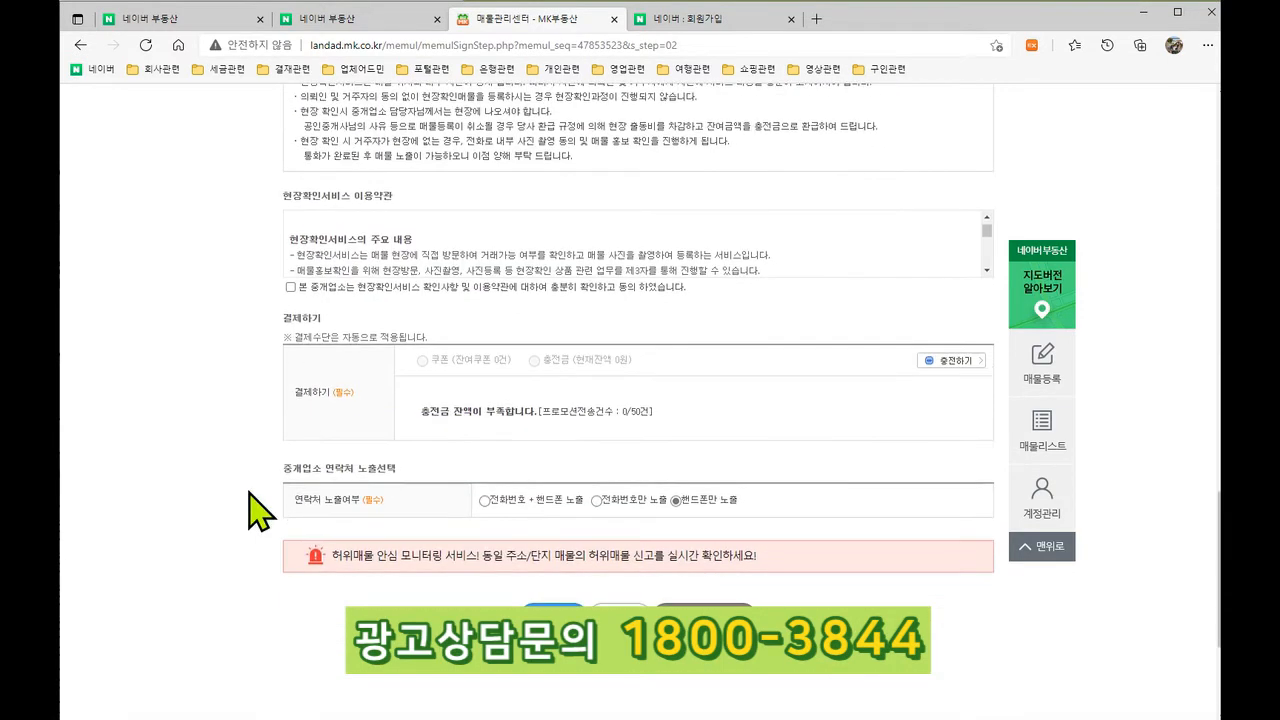
scroll(258, 512, up, 3)
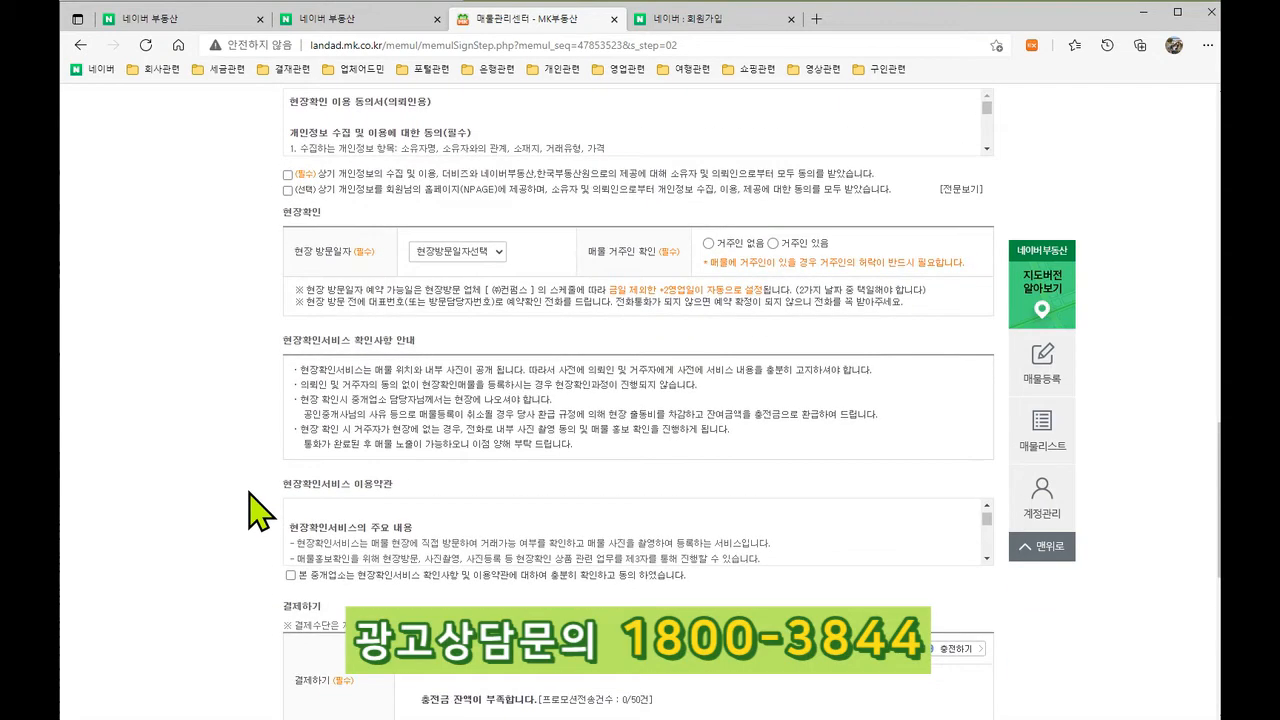
scroll(338, 612, up, 3)
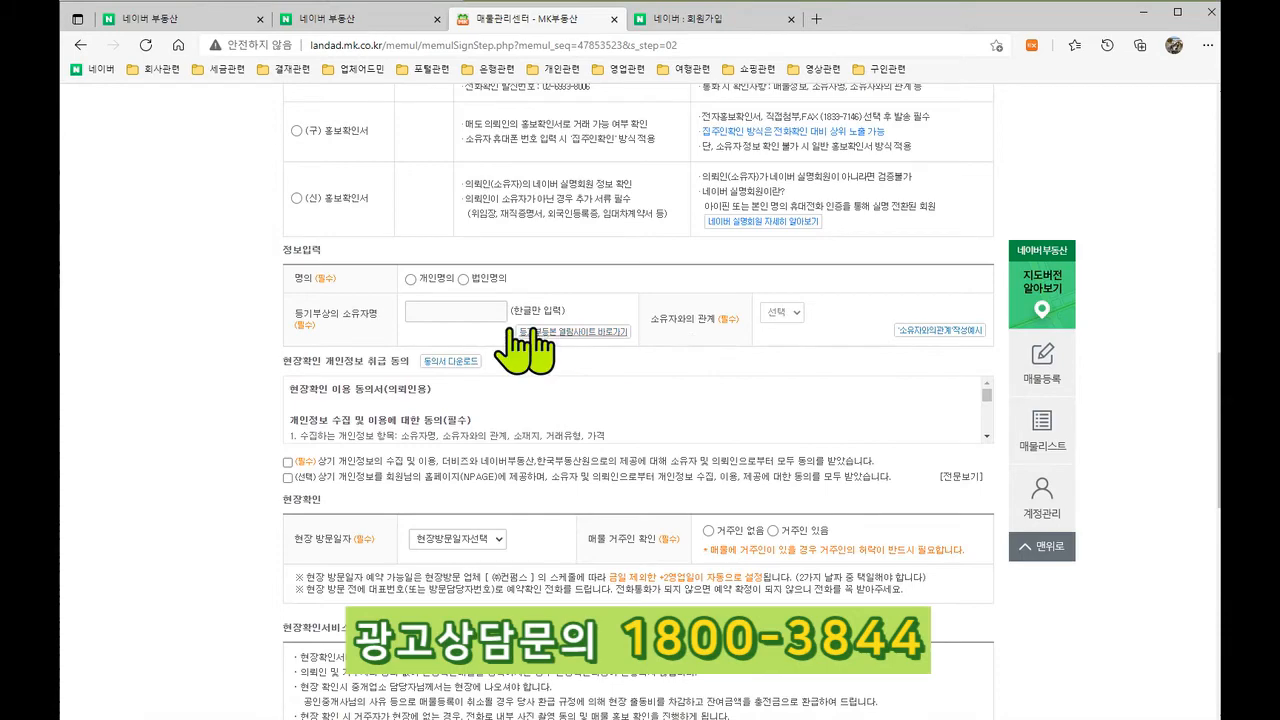
scroll(366, 491, down, 4)
scroll(370, 575, up, 7)
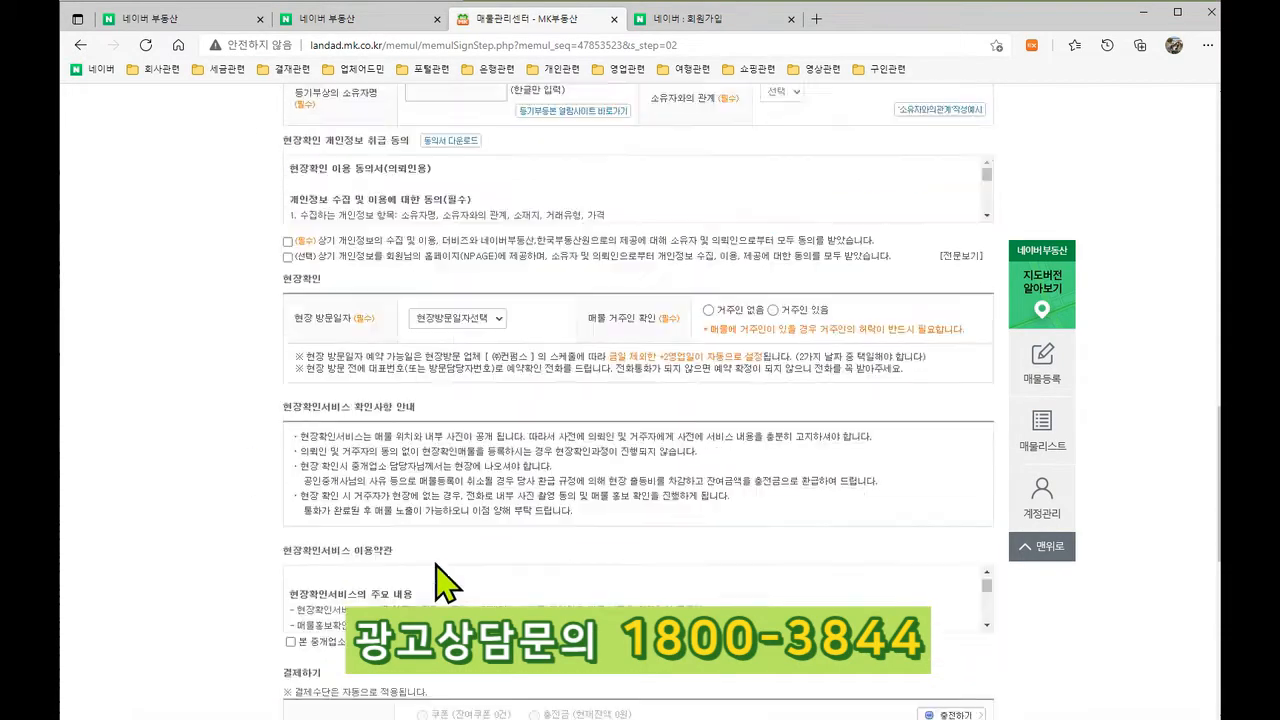
scroll(343, 468, up, 1)
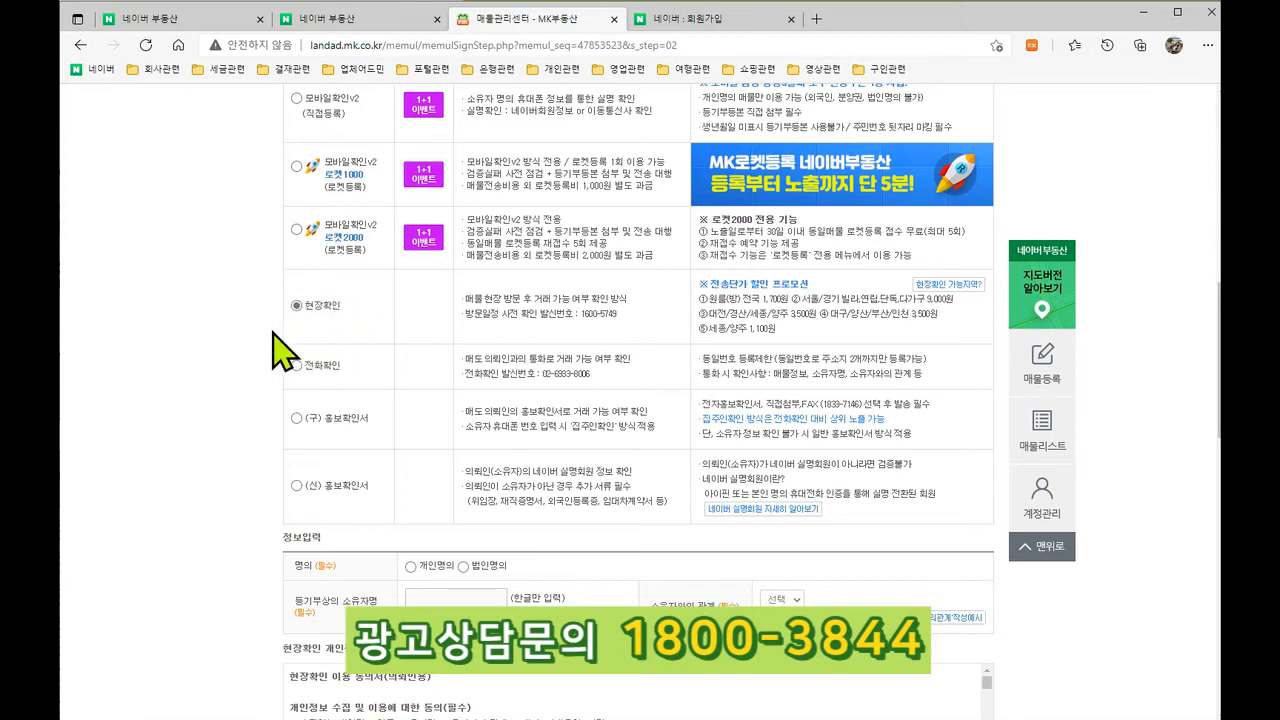
scroll(335, 355, up, 1)
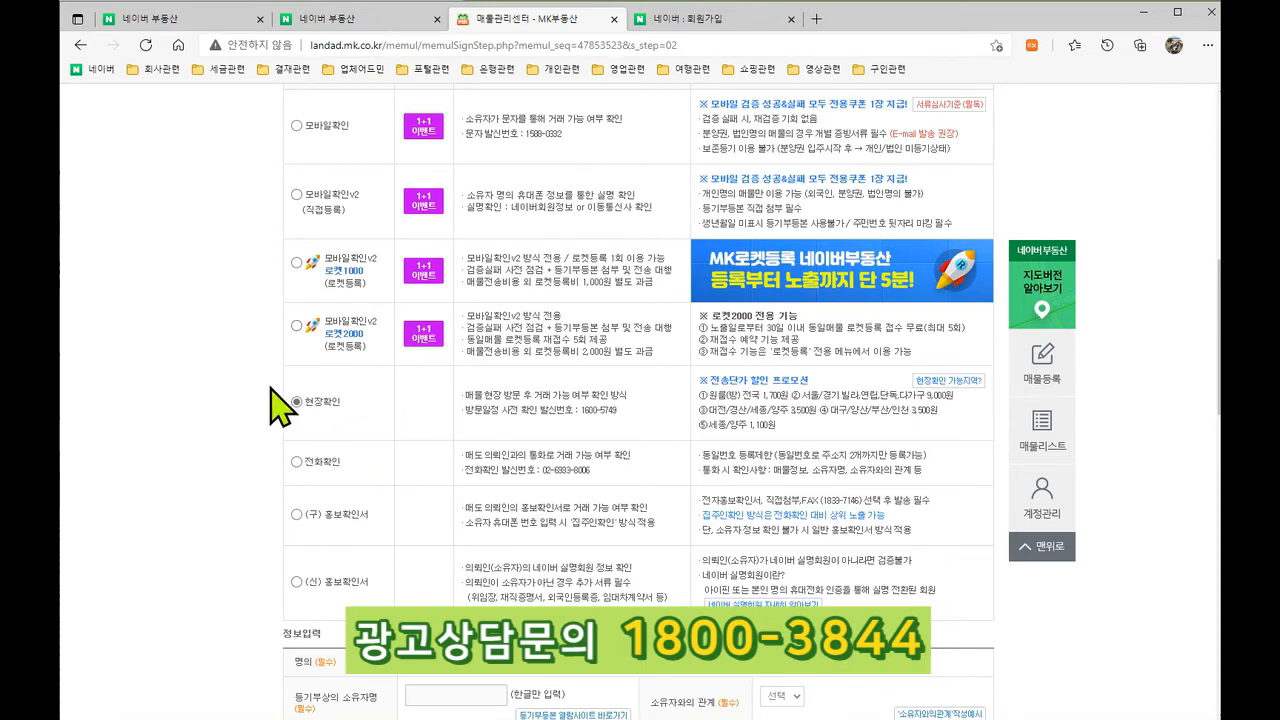
scroll(282, 405, down, 1)
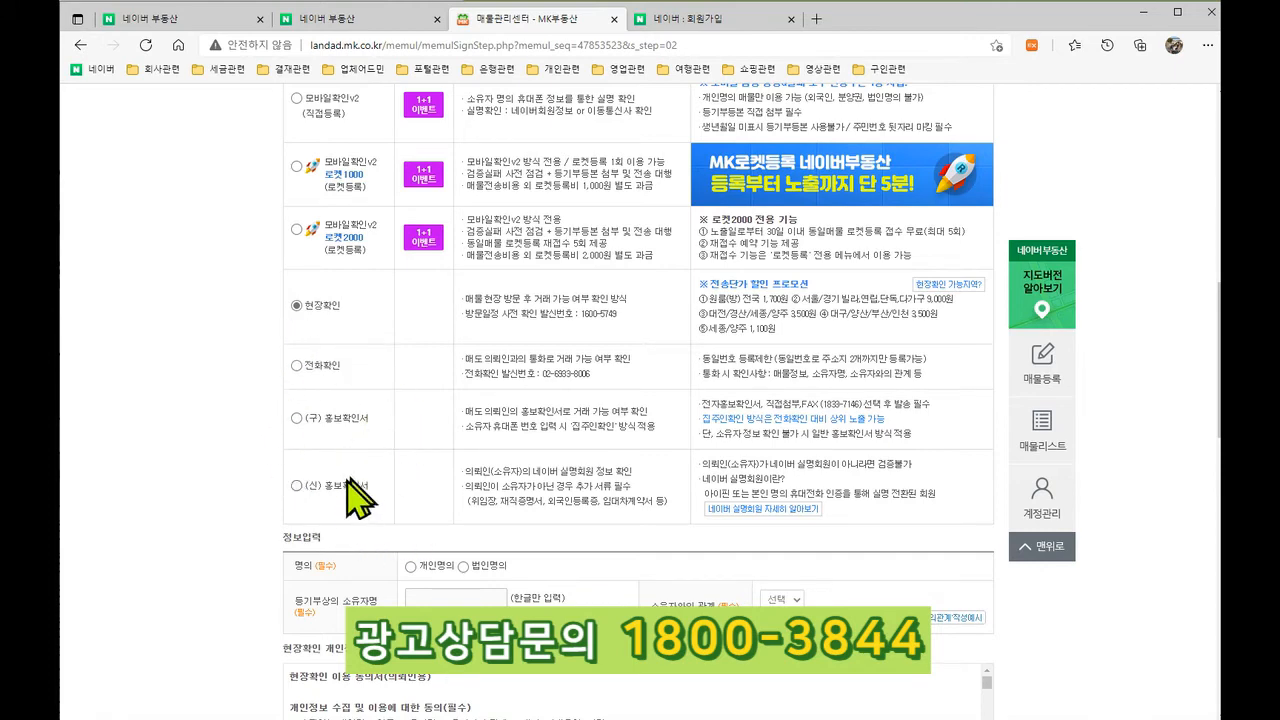
scroll(405, 461, up, 1)
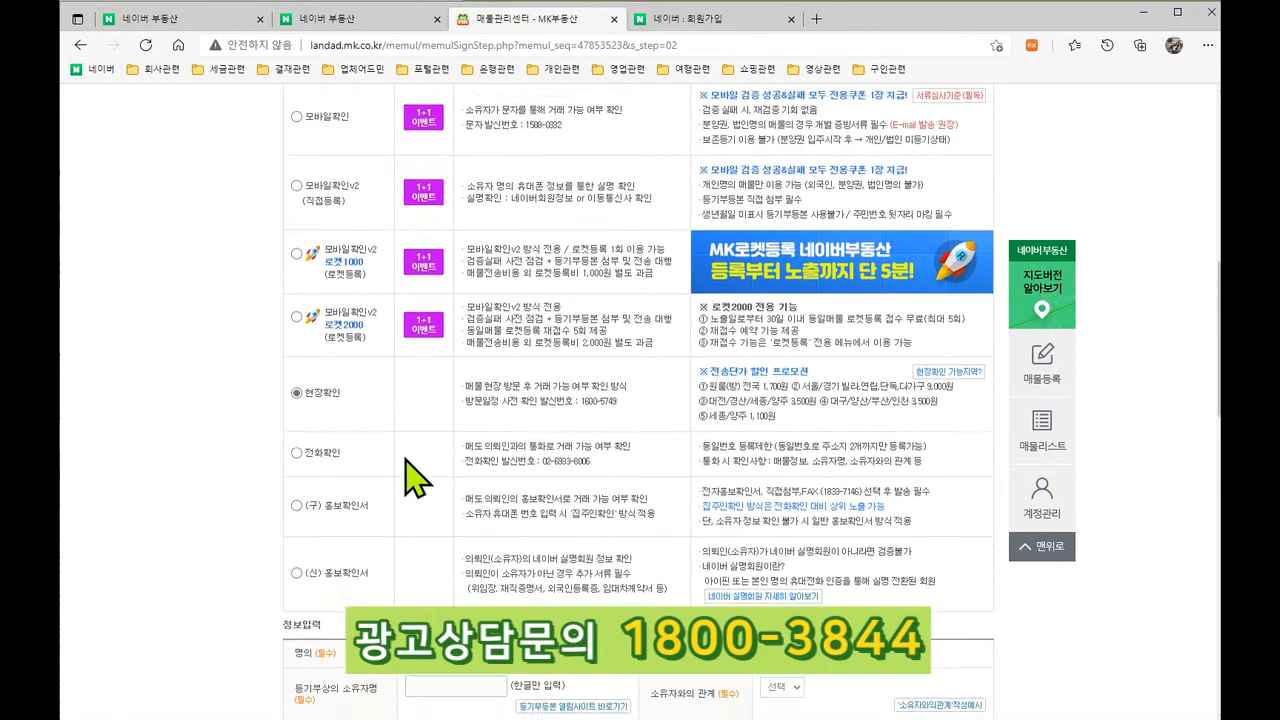
scroll(337, 343, up, 1)
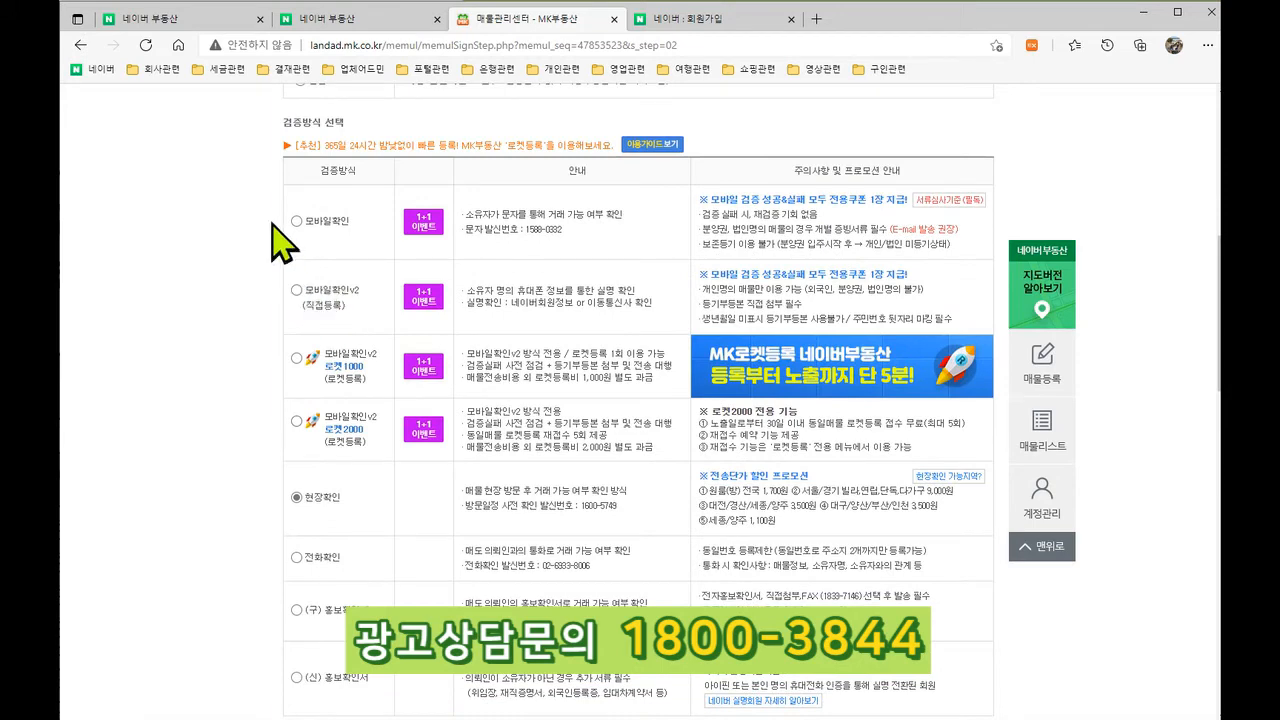
scroll(365, 285, down, 1)
scroll(358, 285, down, 1)
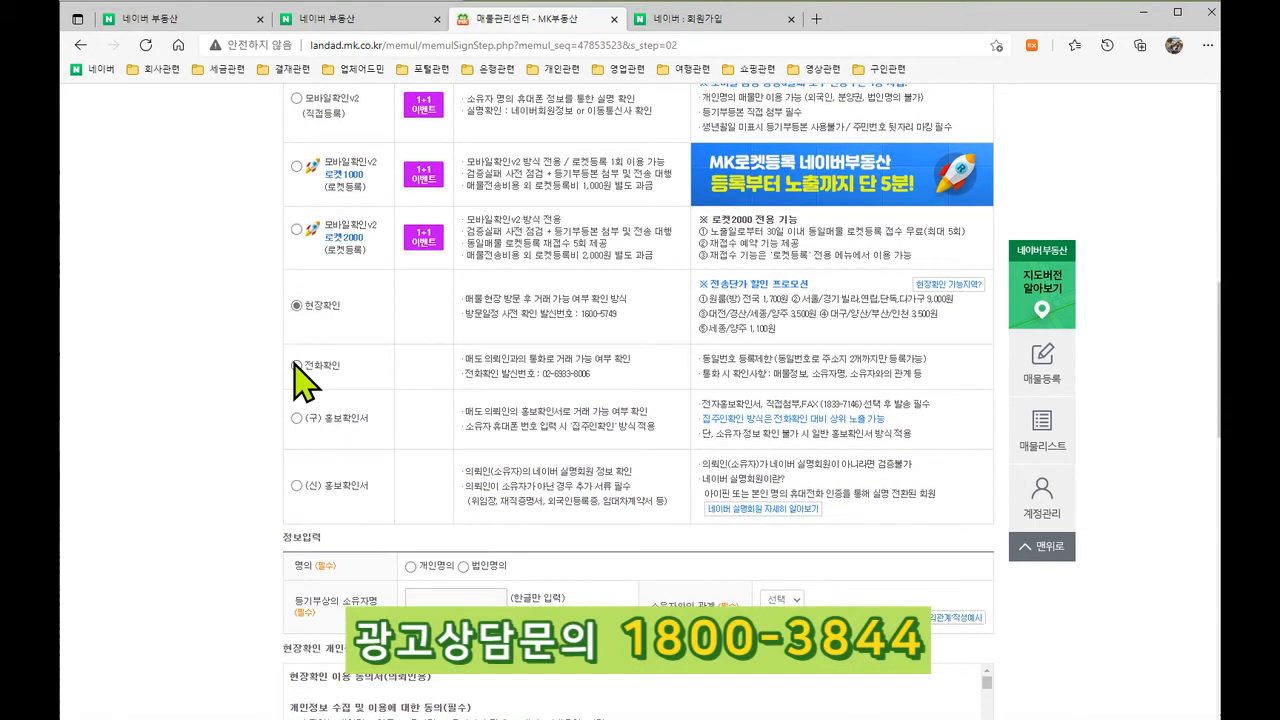
Step: Review the 전화확인 form and payment area, then select (구) 홍보확인서
click(296, 365)
scroll(383, 395, down, 1)
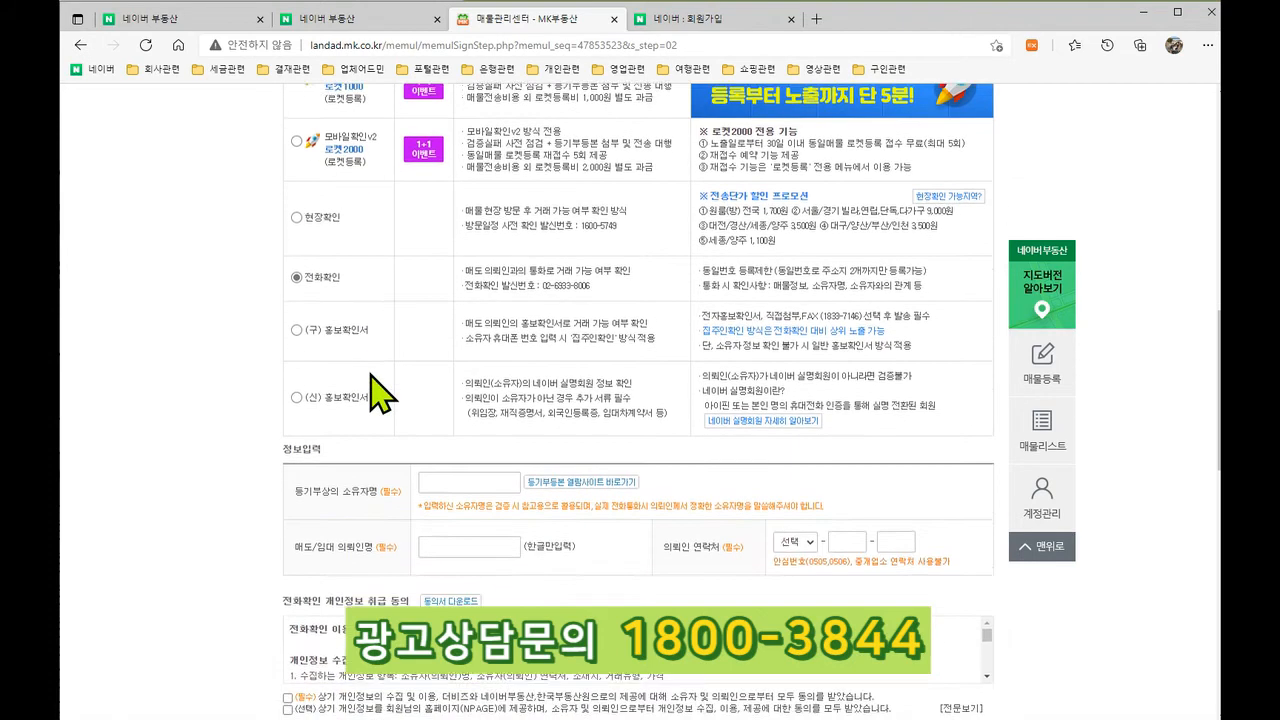
scroll(230, 403, up, 1)
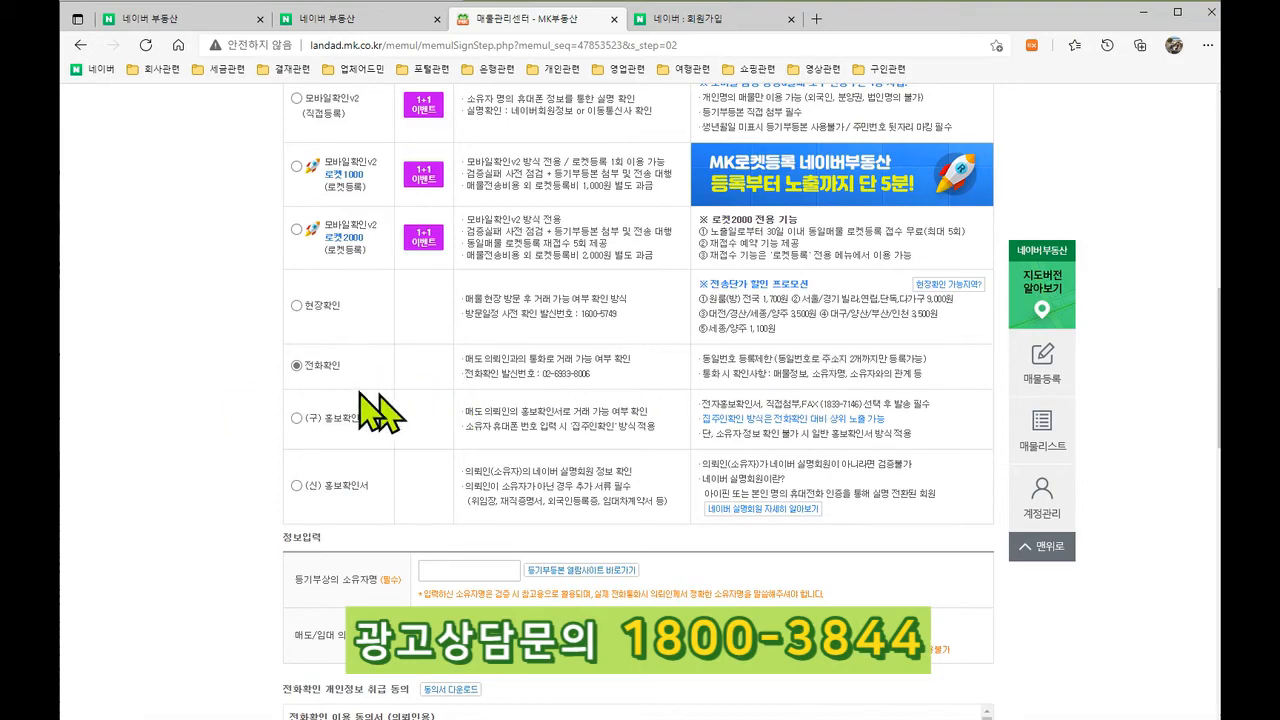
scroll(462, 380, down, 1)
scroll(860, 545, down, 3)
scroll(600, 520, down, 7)
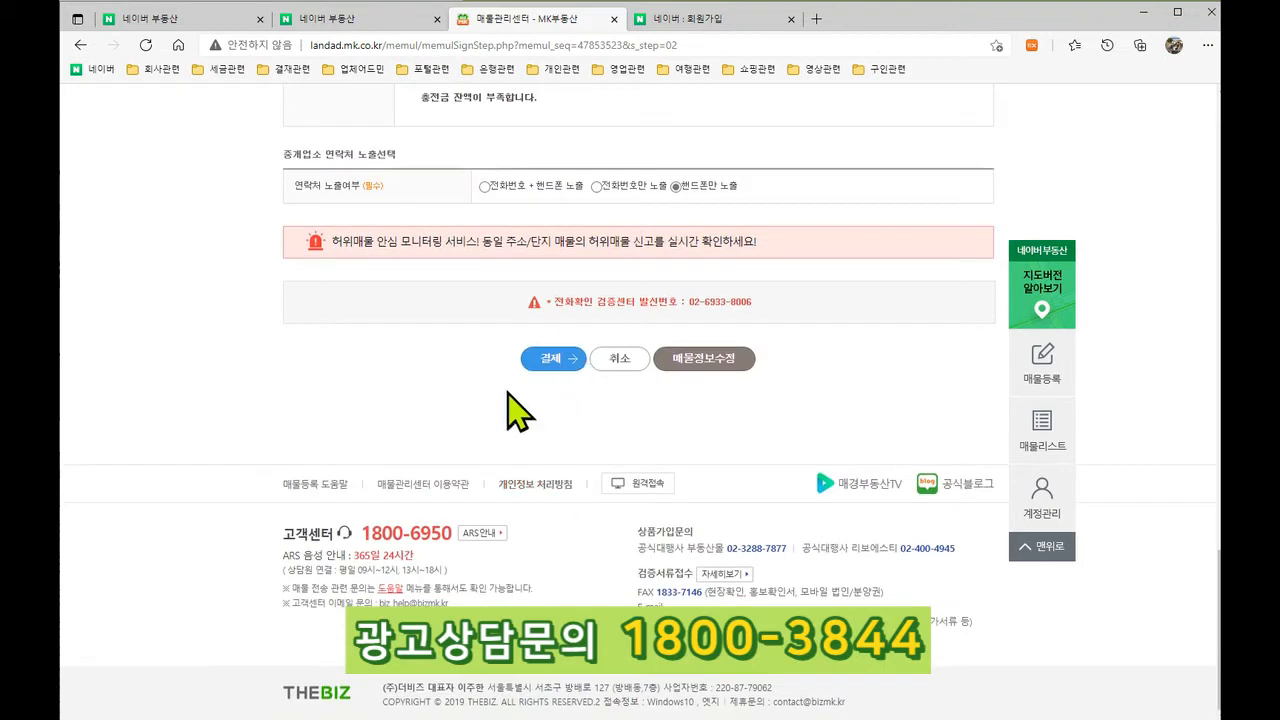
scroll(520, 408, up, 3)
scroll(516, 408, up, 6)
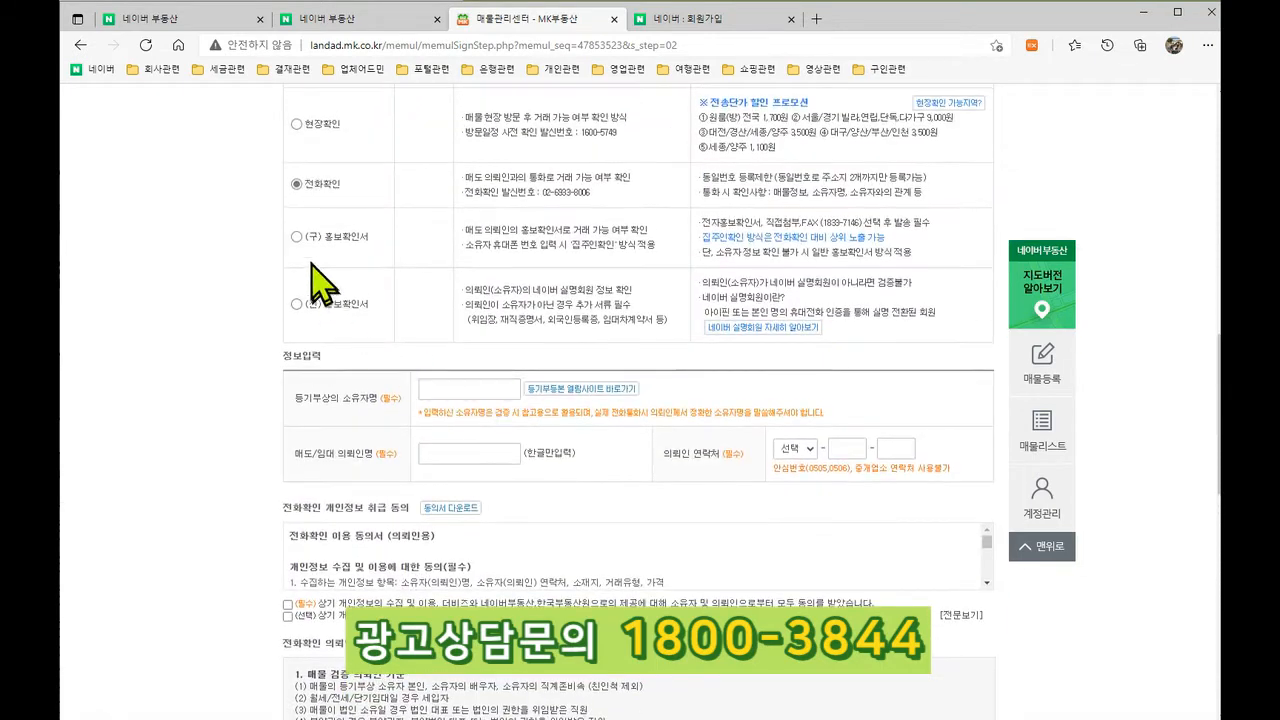
click(297, 237)
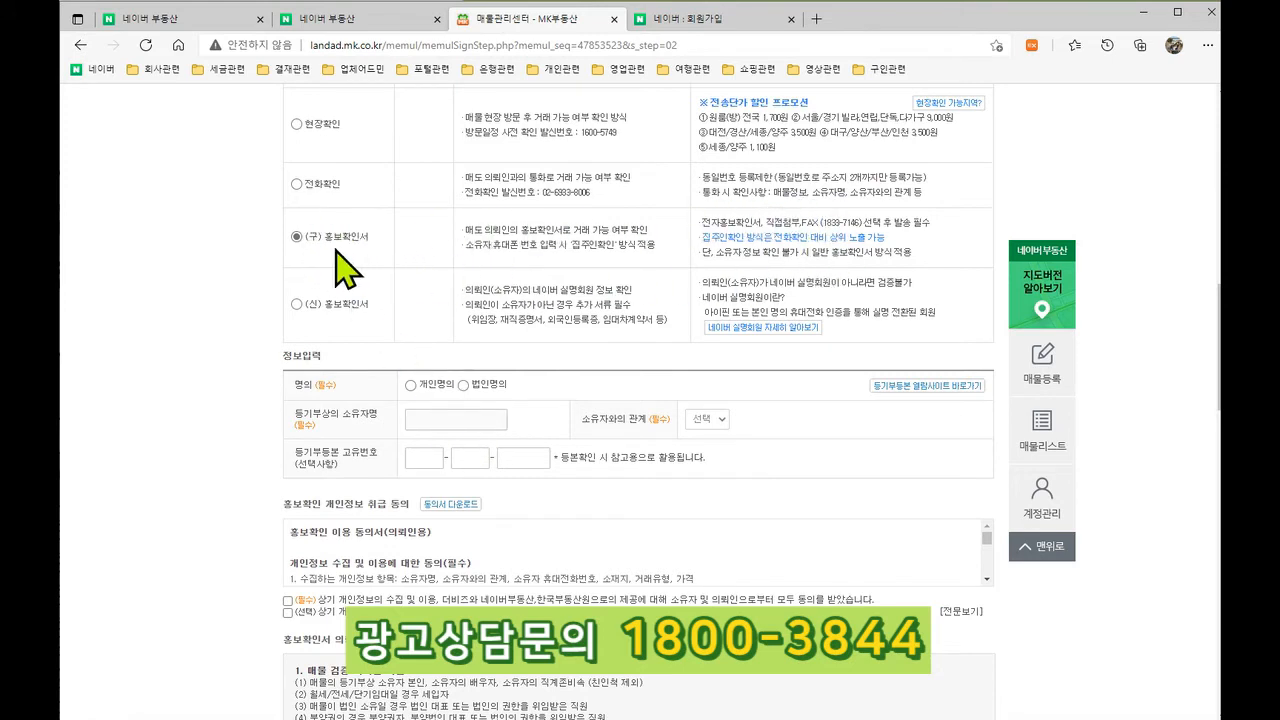
Step: Set ownership to 개인명의 and check the 결제하기 section below
click(410, 385)
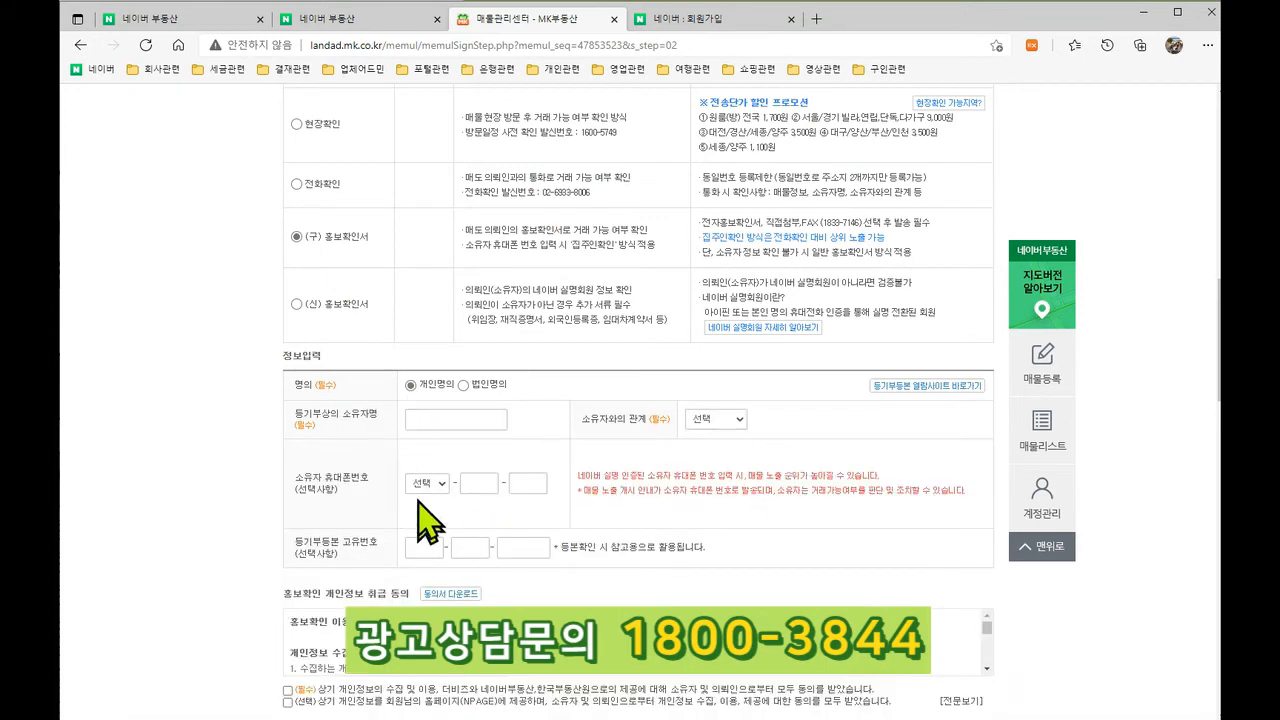
scroll(443, 394, down, 3)
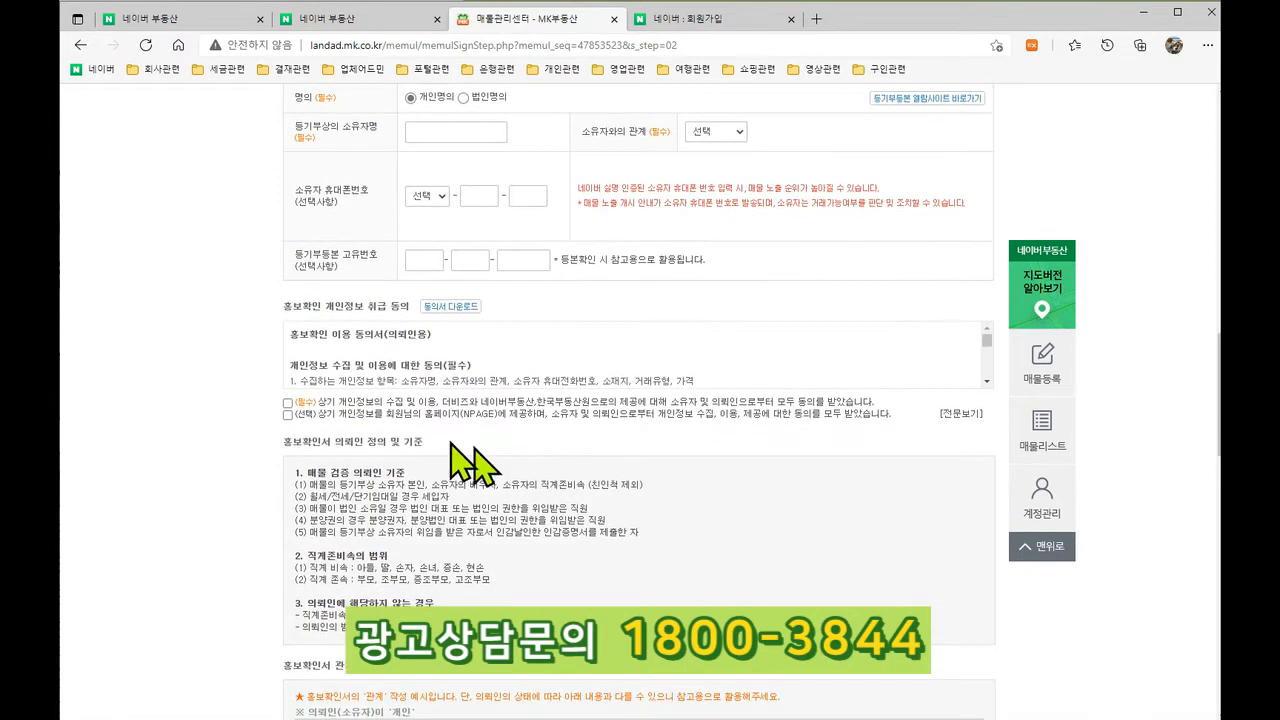
scroll(340, 478, down, 6)
scroll(420, 495, down, 6)
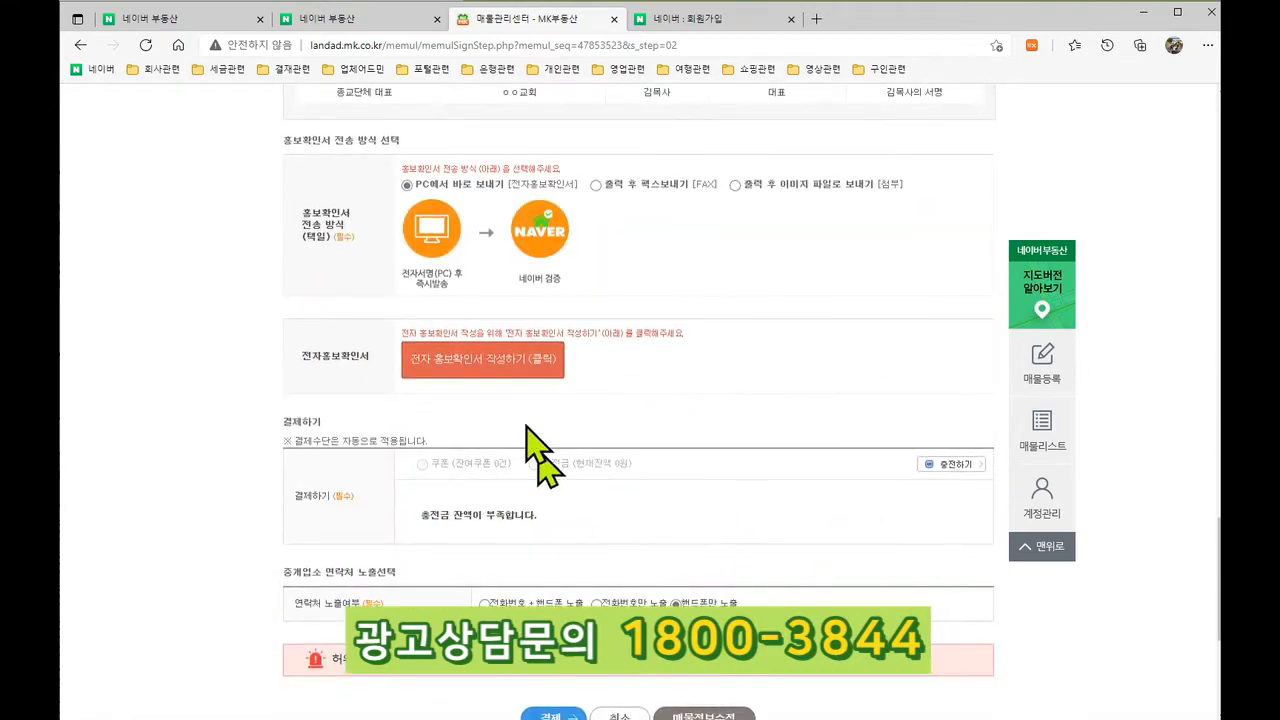
scroll(515, 390, down, 2)
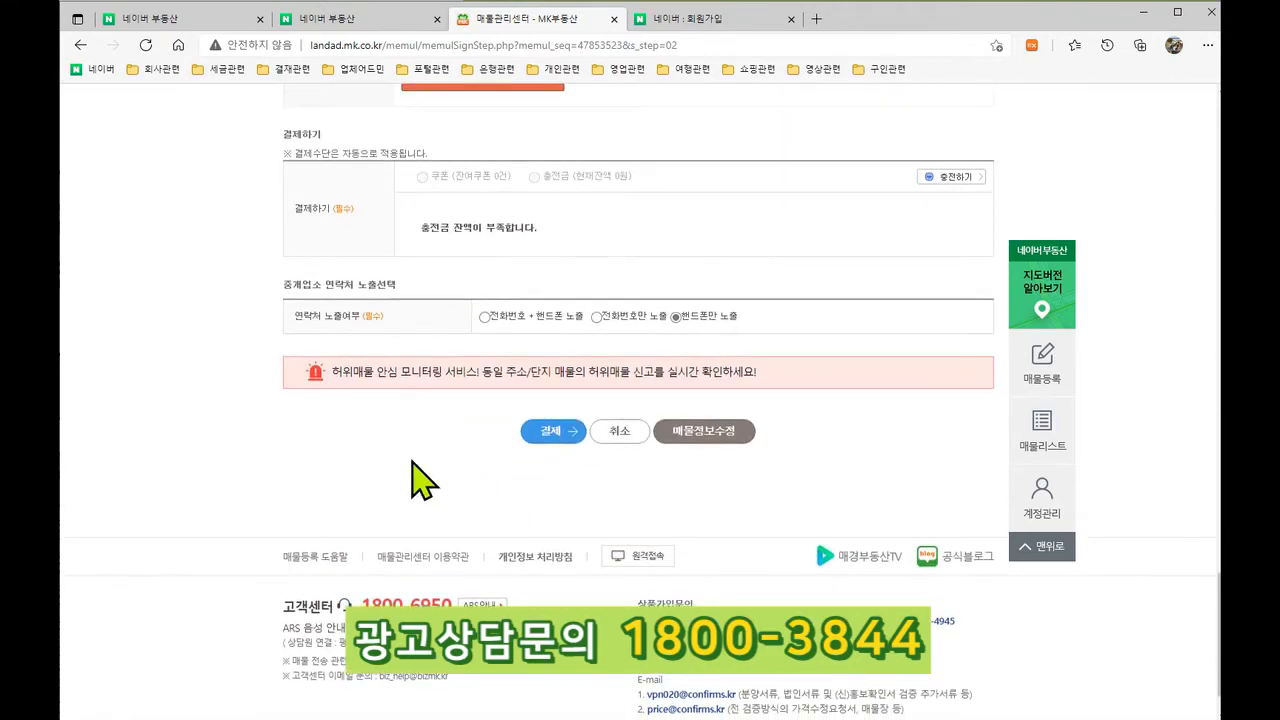
scroll(420, 480, up, 20)
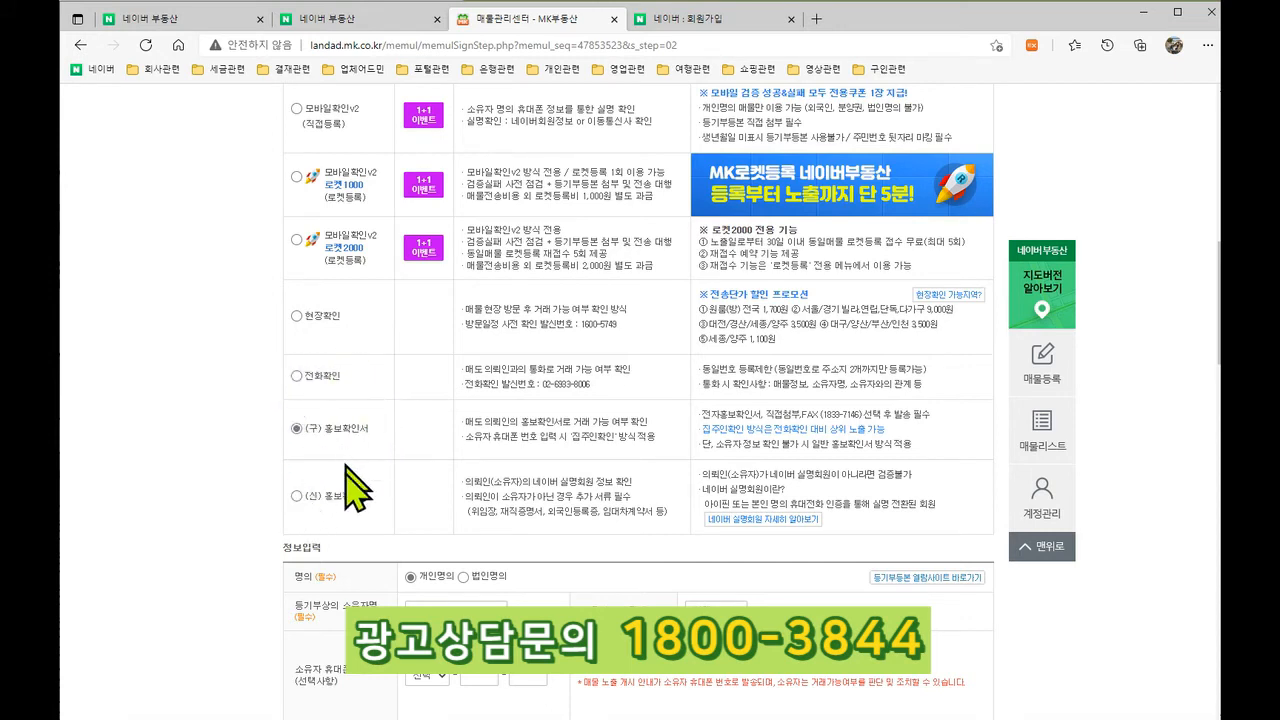
Step: Select (신) 홍보확인서 as the verification method and scroll through its form
click(296, 496)
scroll(295, 500, down, 2)
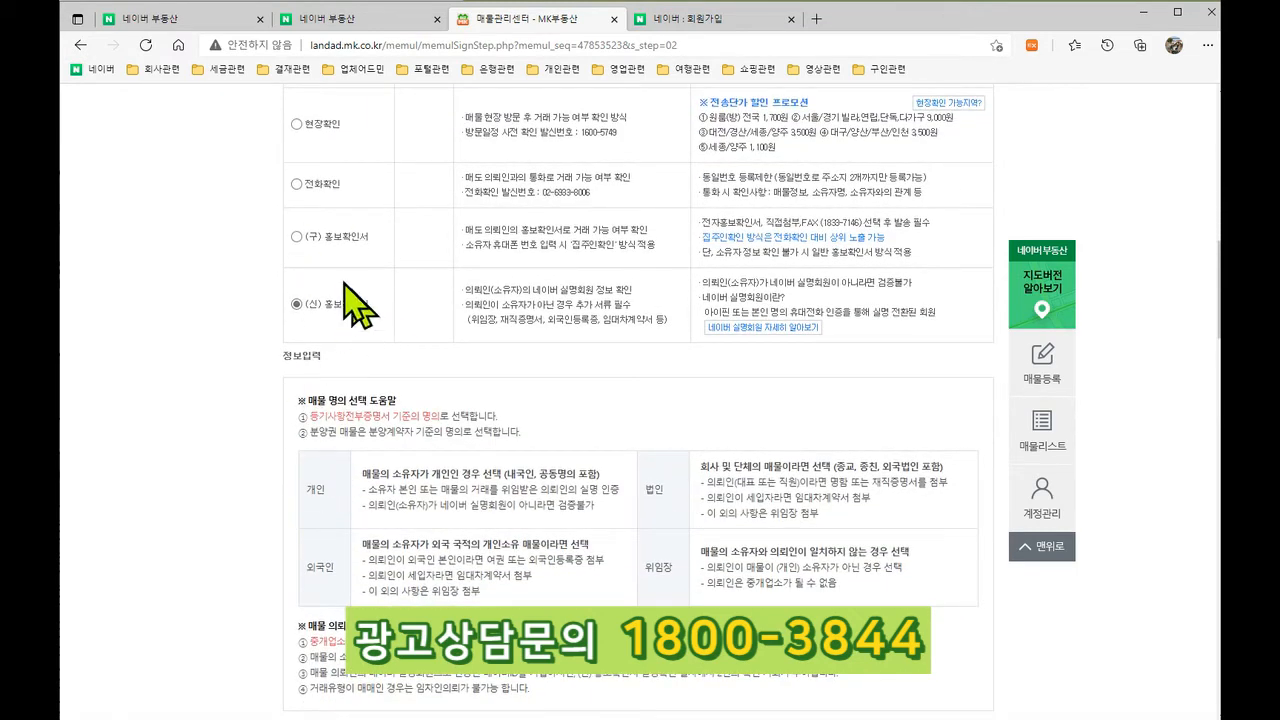
scroll(355, 297, down, 2)
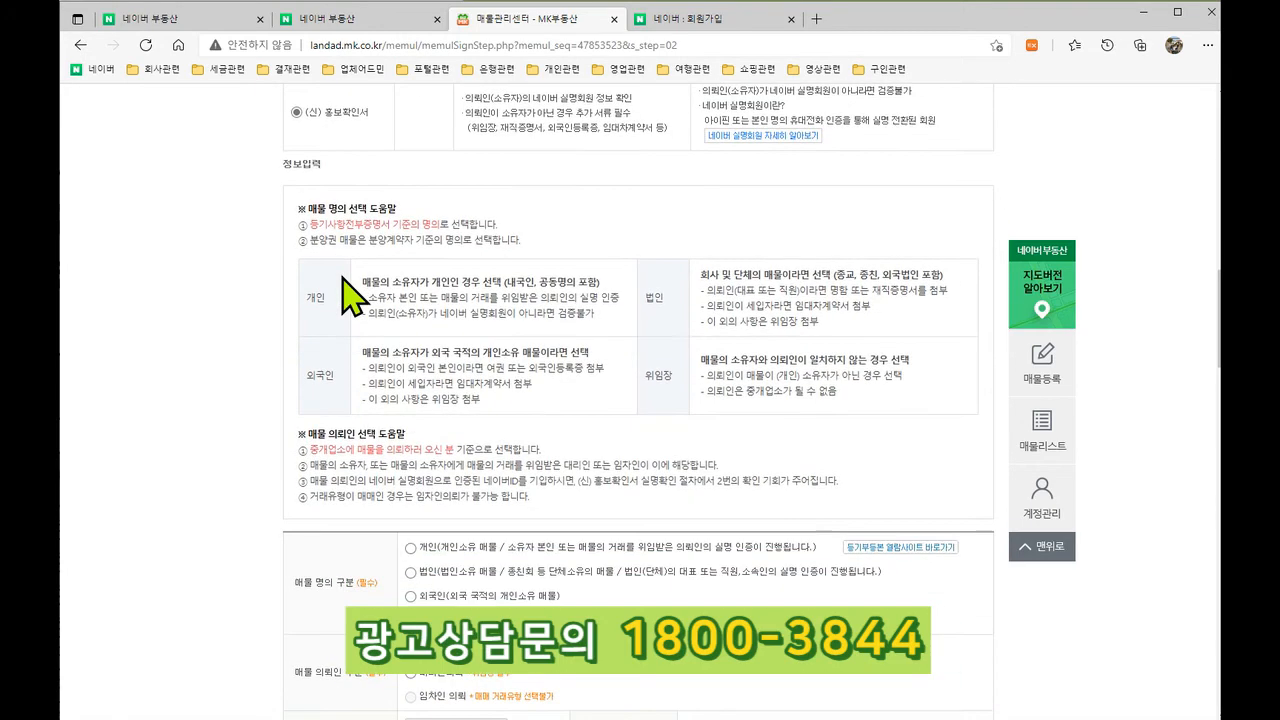
Step: Read the MK부동산 (신)홍보확인서 notice in a new tab, then return to the form
click(816, 18)
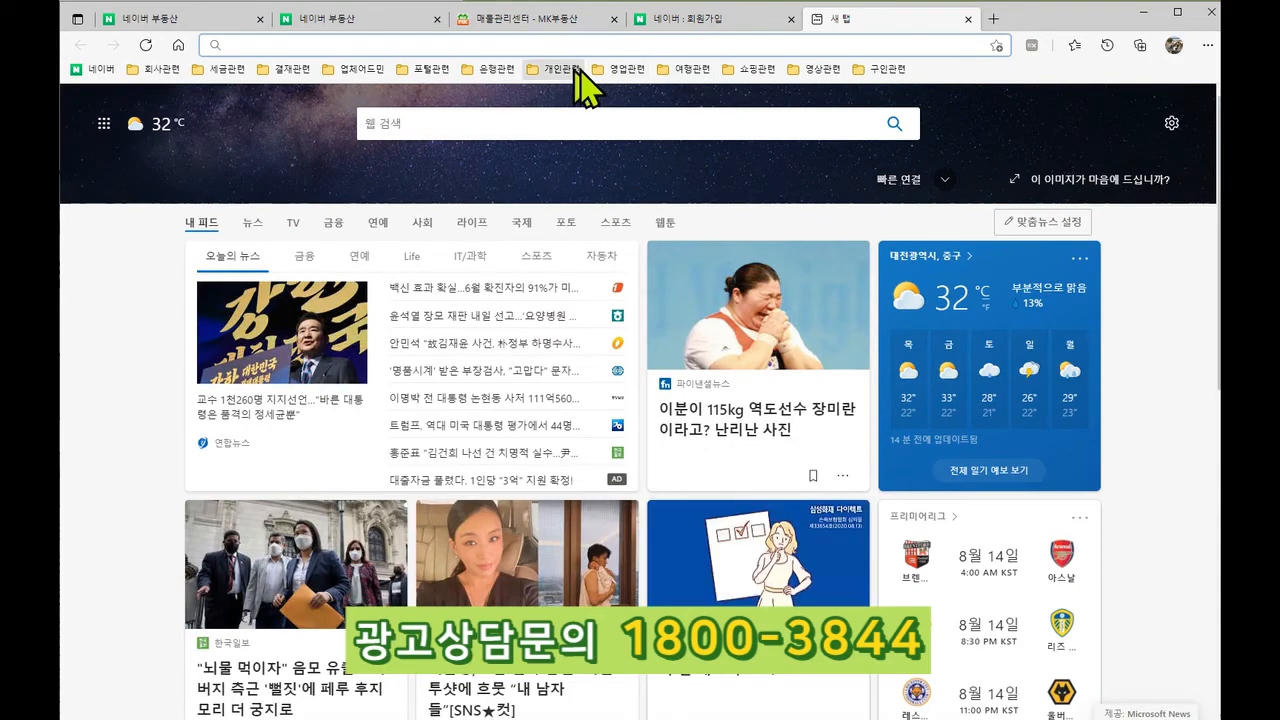
click(625, 72)
click(634, 200)
scroll(754, 366, down, 3)
scroll(749, 371, up, 3)
click(725, 335)
scroll(651, 380, down, 7)
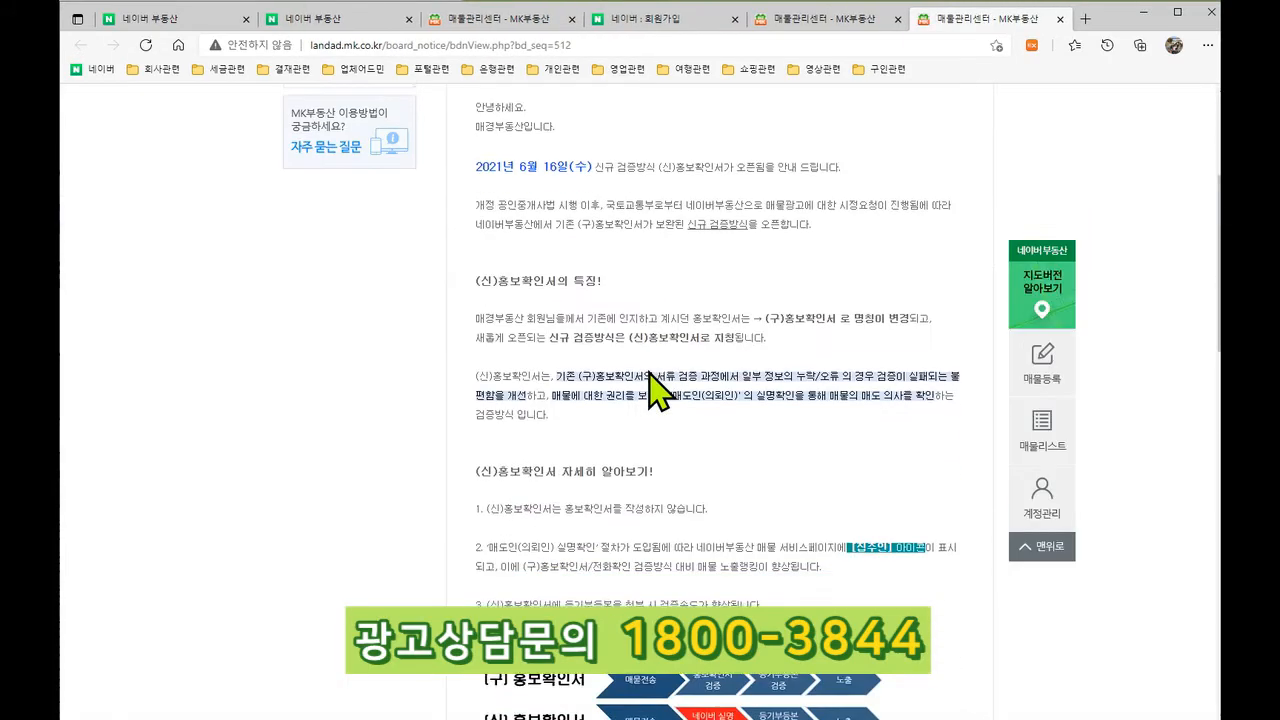
scroll(643, 437, up, 1)
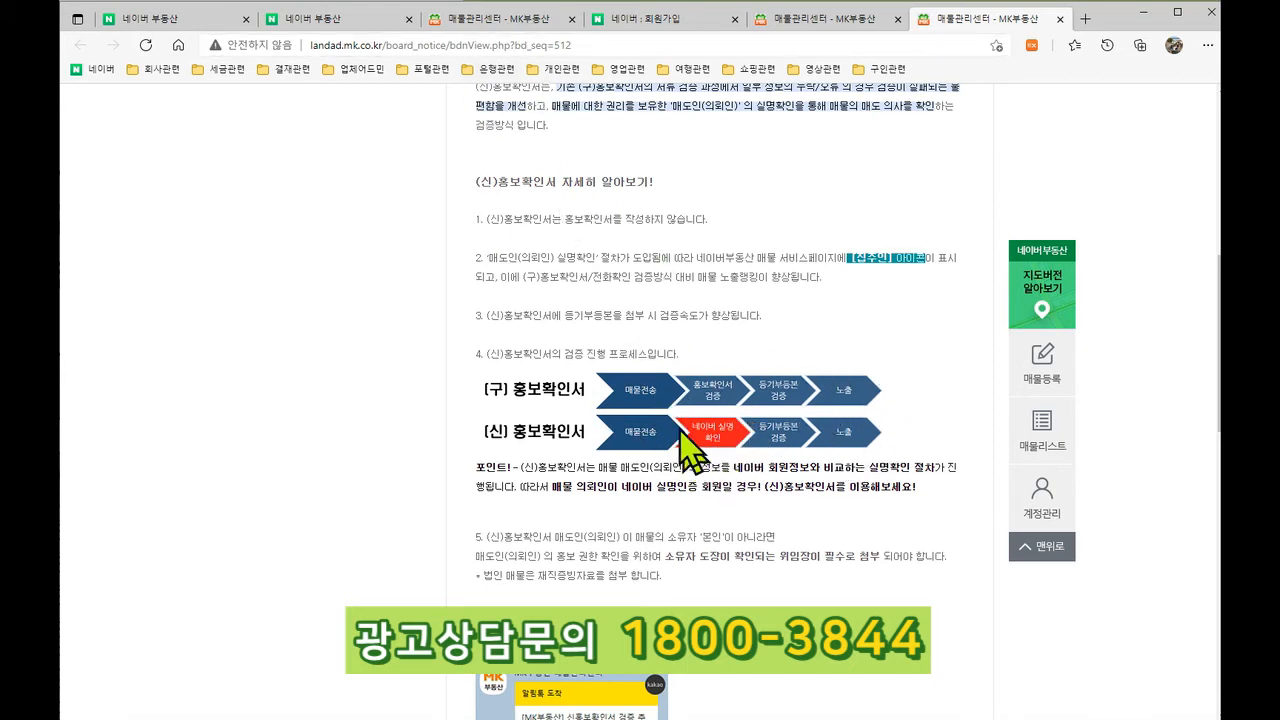
click(500, 19)
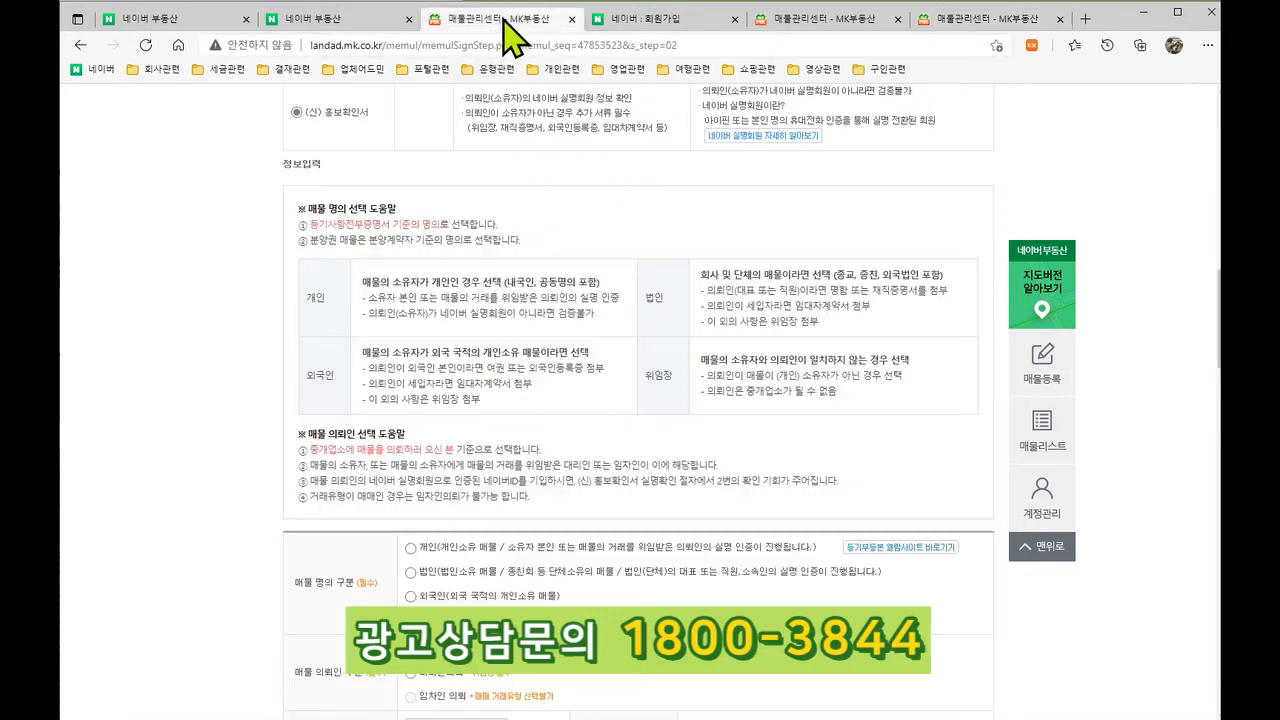
Step: Compare the 대리인의뢰 form with 소유자 직접의뢰, then leave 소유자 직접의뢰 selected
scroll(452, 368, up, 2)
scroll(486, 414, up, 1)
scroll(460, 390, down, 5)
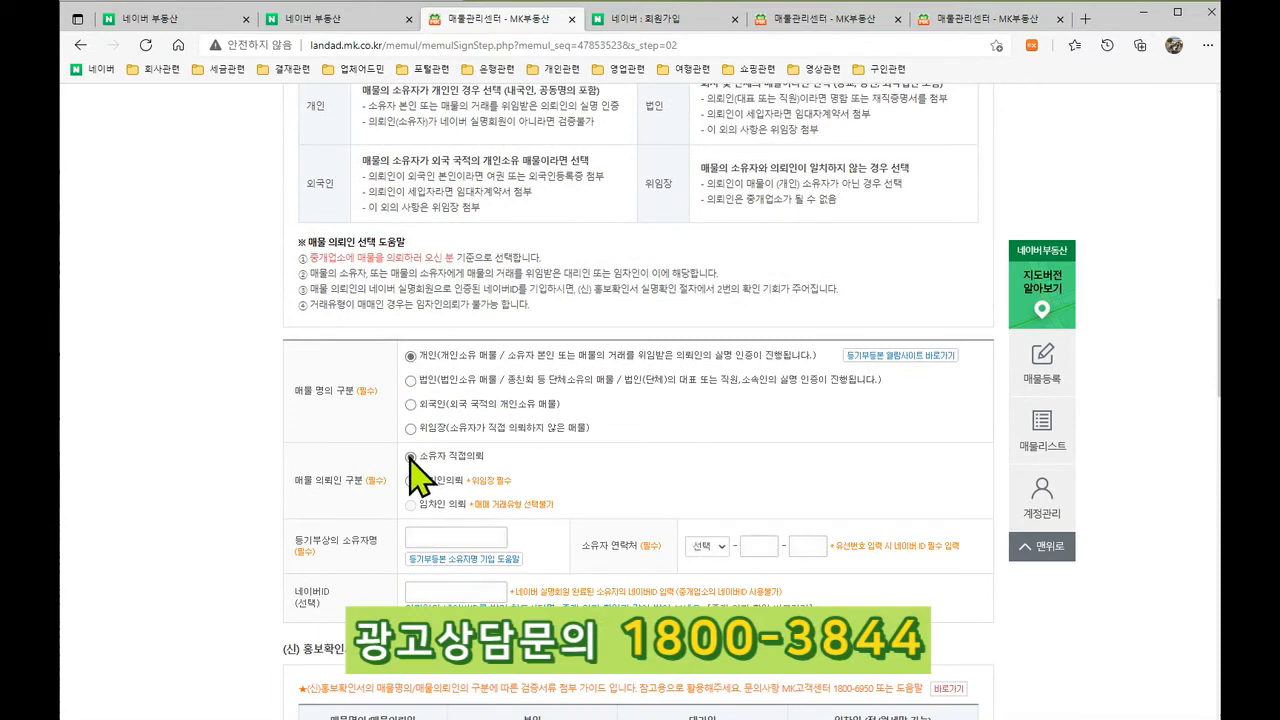
click(490, 537)
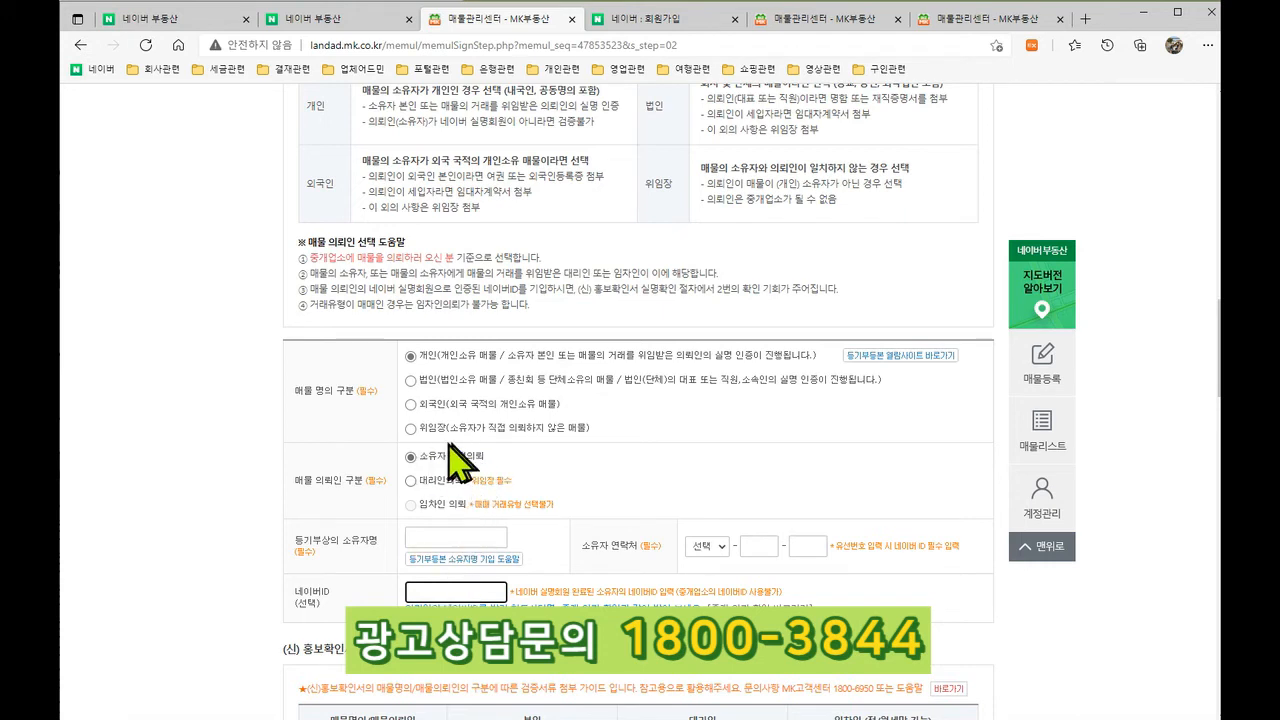
click(411, 481)
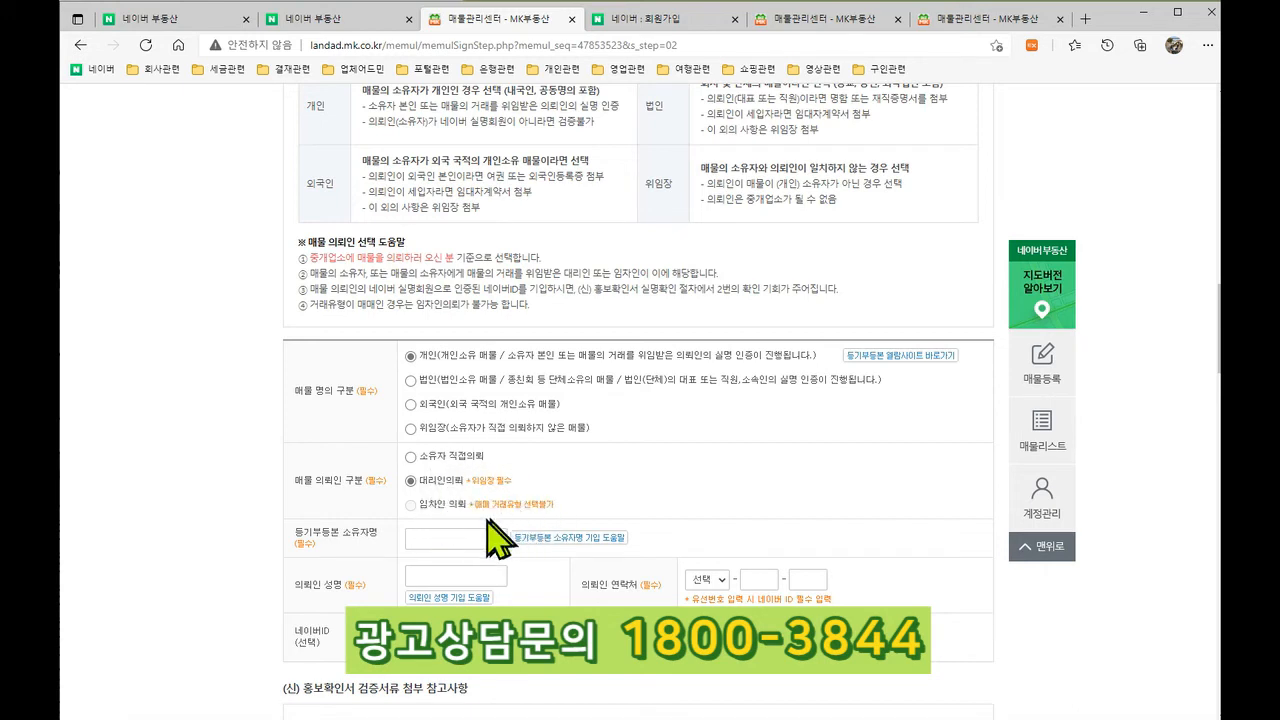
click(412, 457)
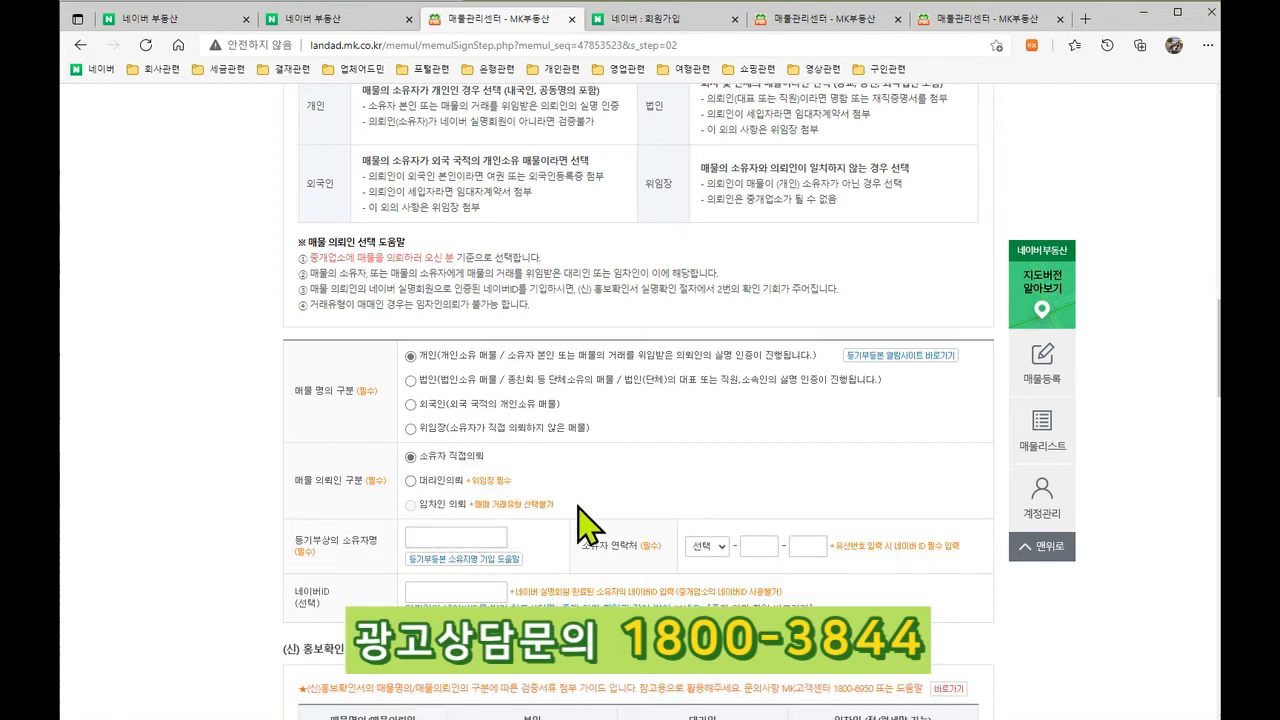
Step: Try the owner name and 네이버ID fields, then review the document guide and attachments
scroll(585, 520, down, 2)
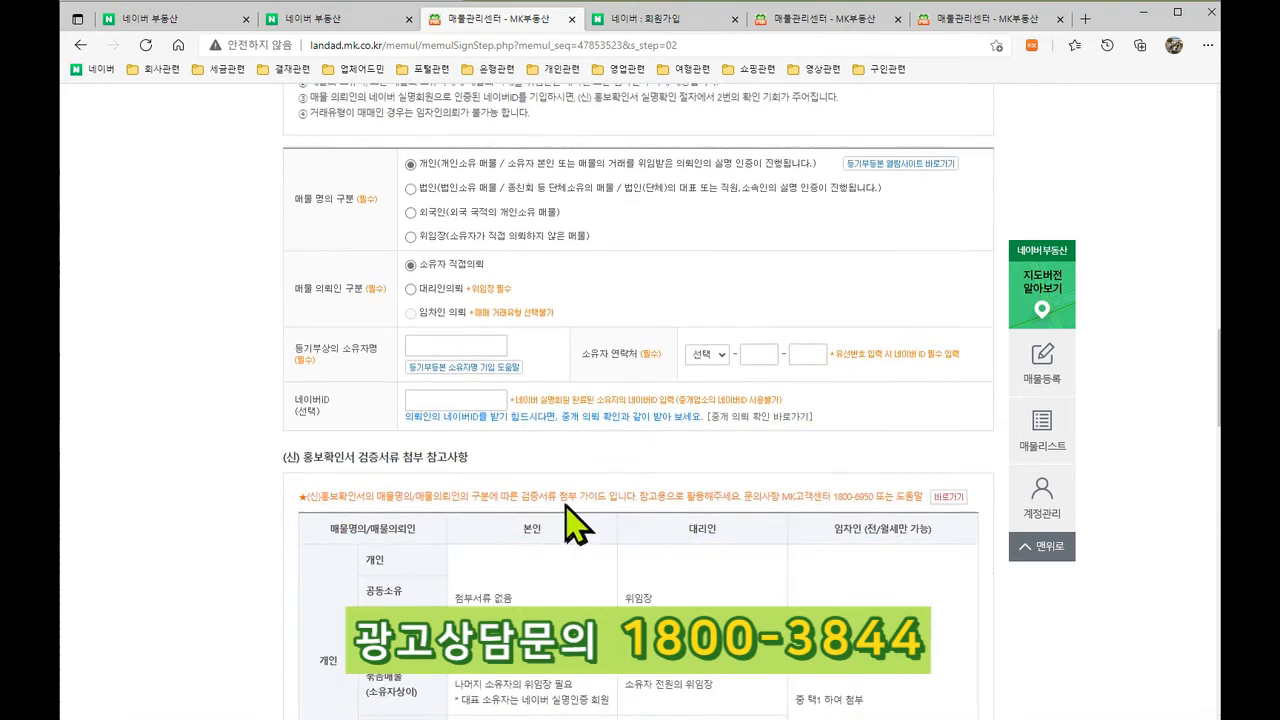
click(434, 341)
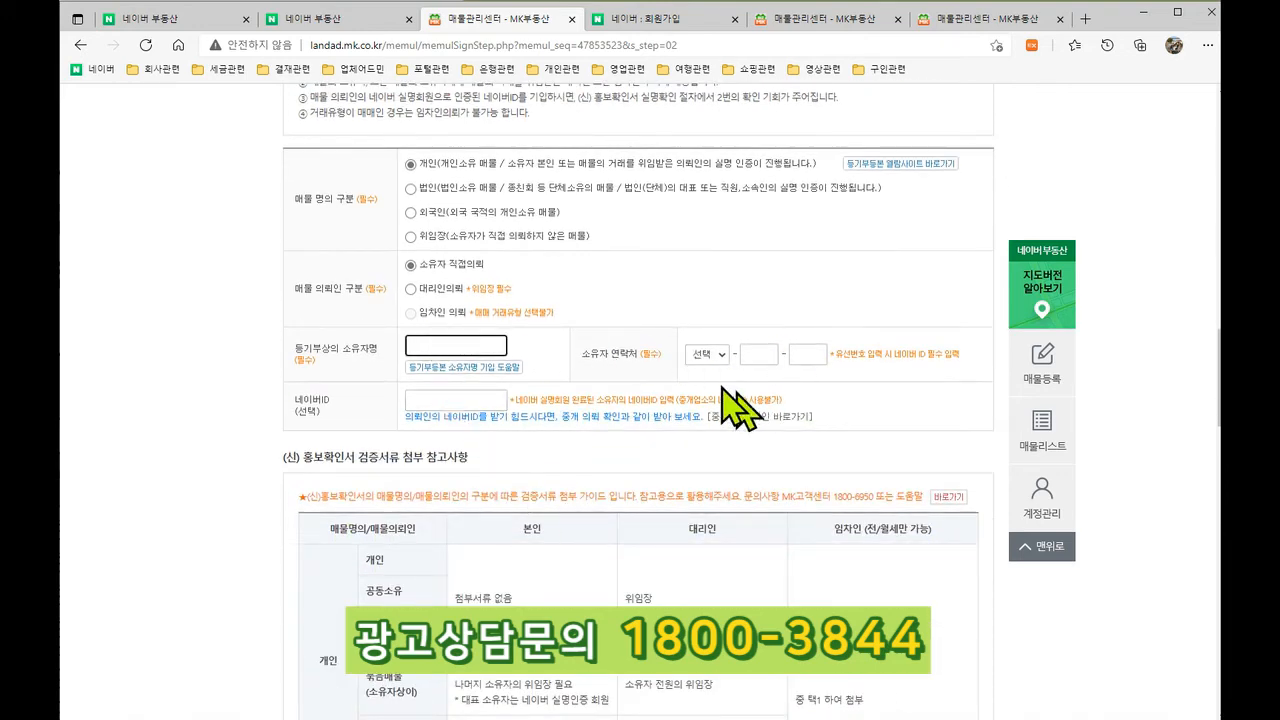
click(447, 399)
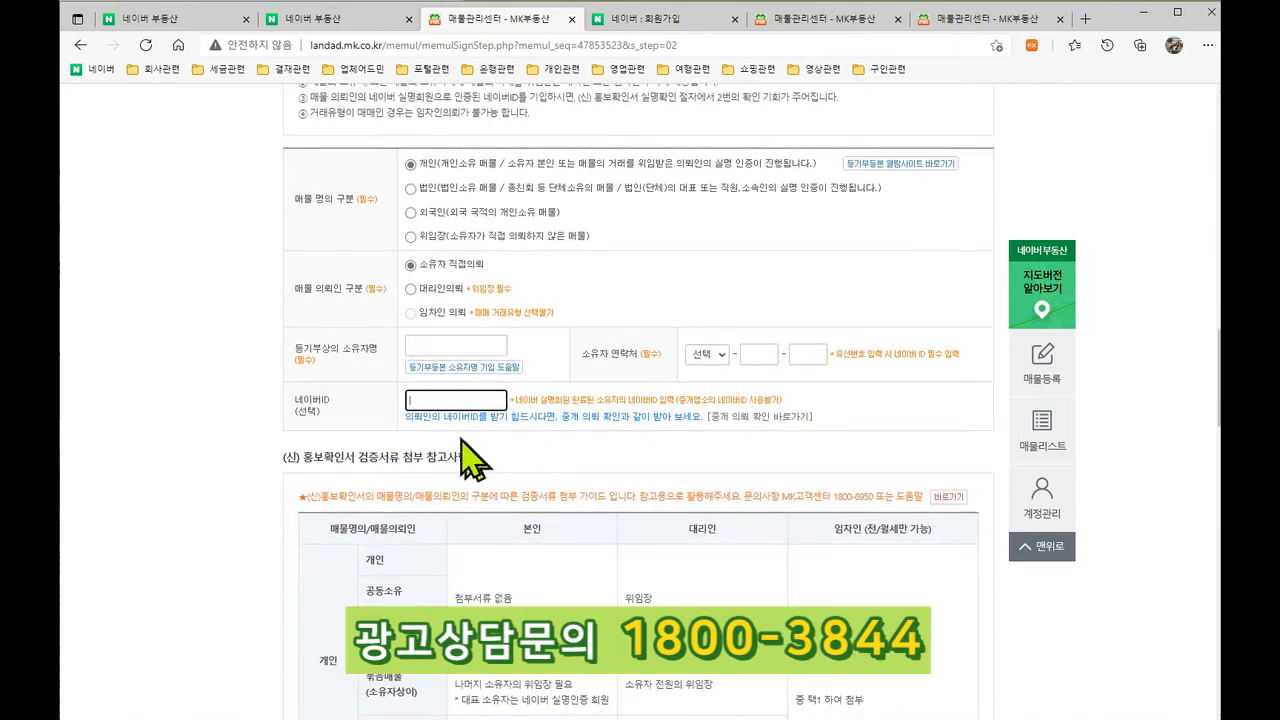
scroll(514, 363, down, 6)
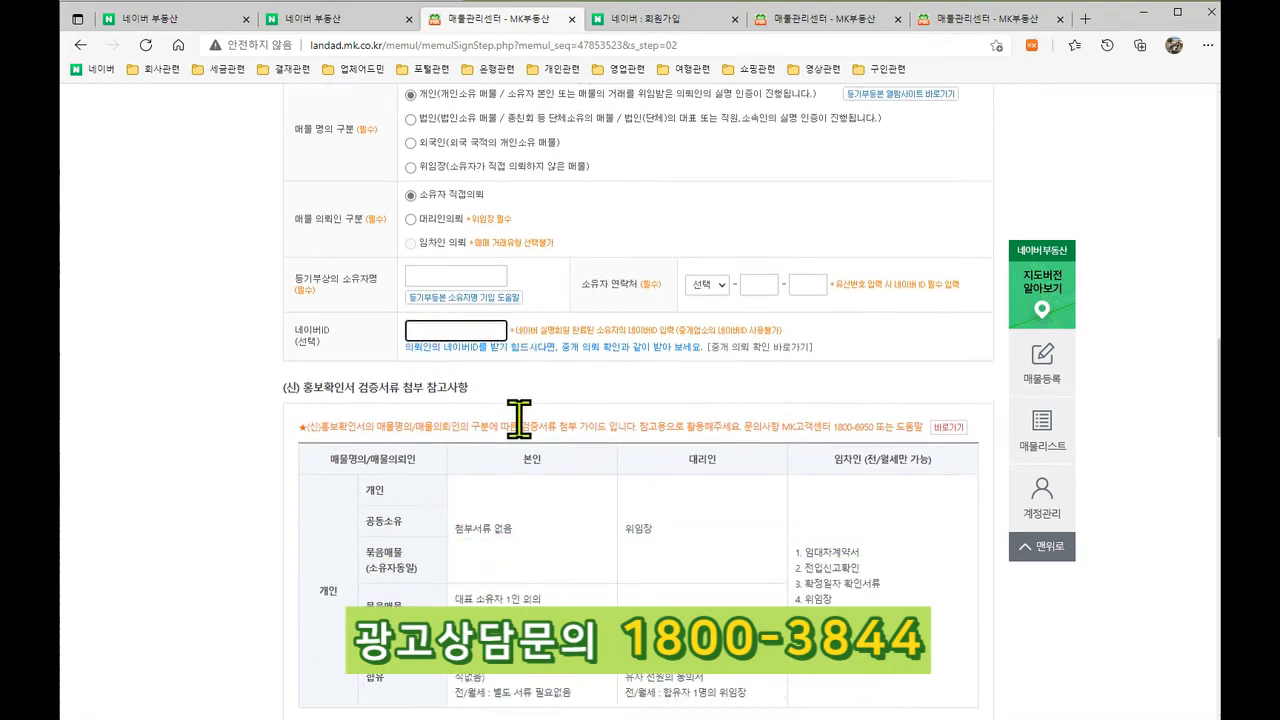
scroll(519, 421, down, 5)
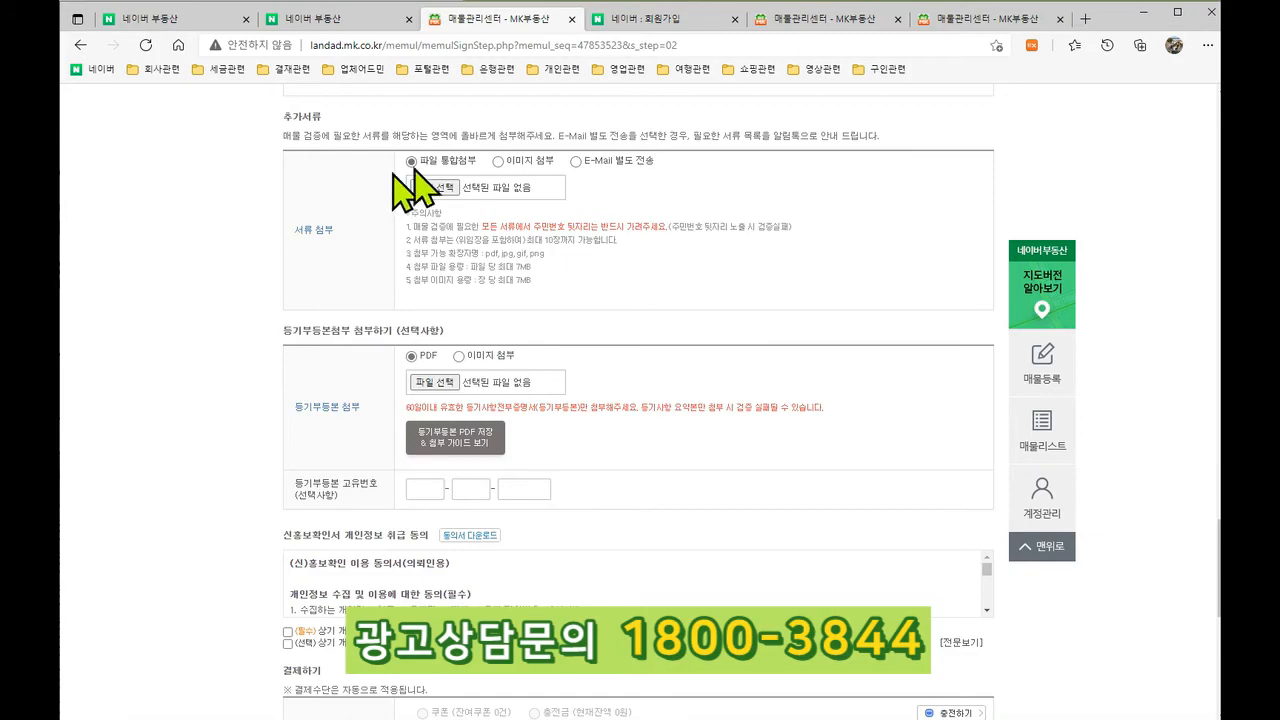
scroll(480, 250, up, 10)
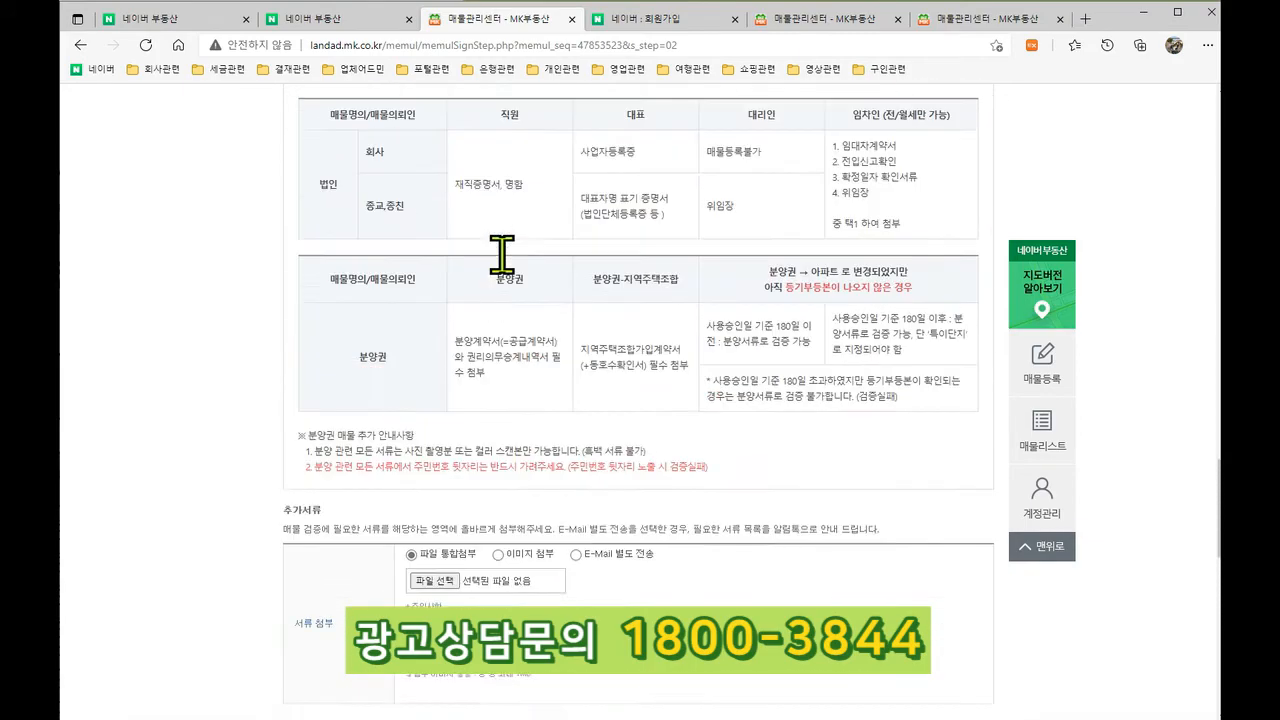
scroll(510, 245, up, 1)
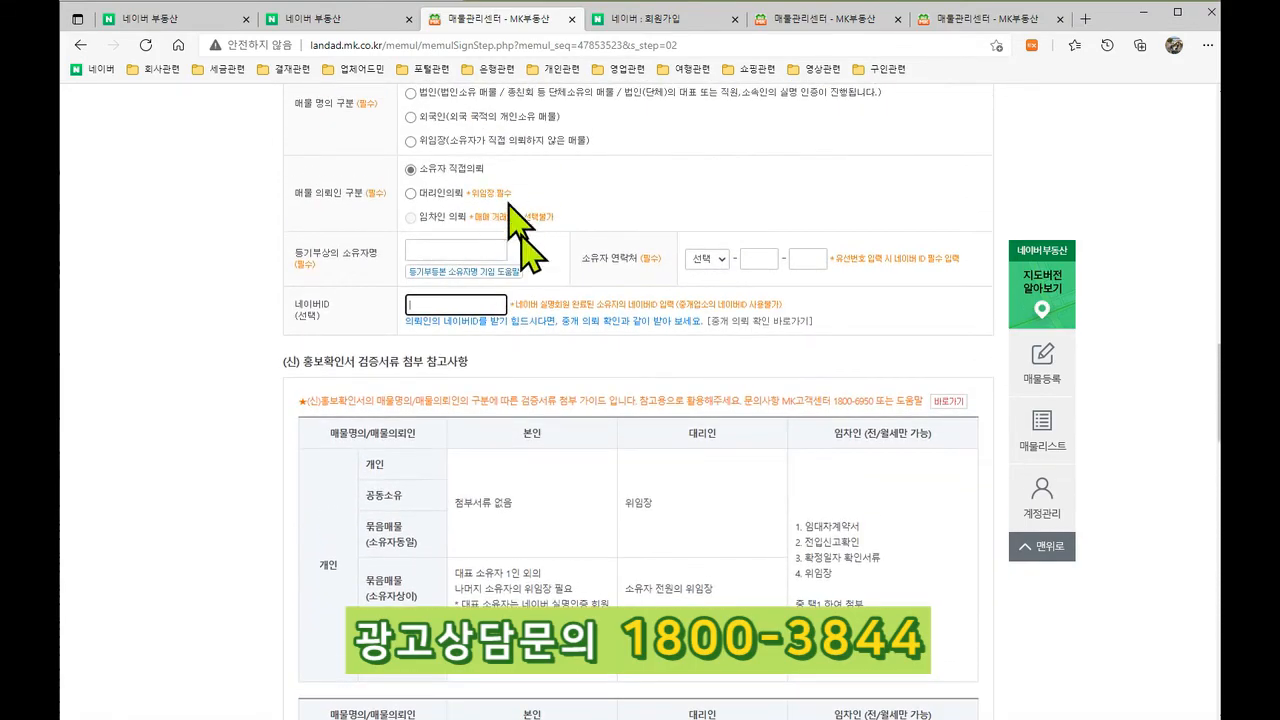
scroll(510, 212, down, 10)
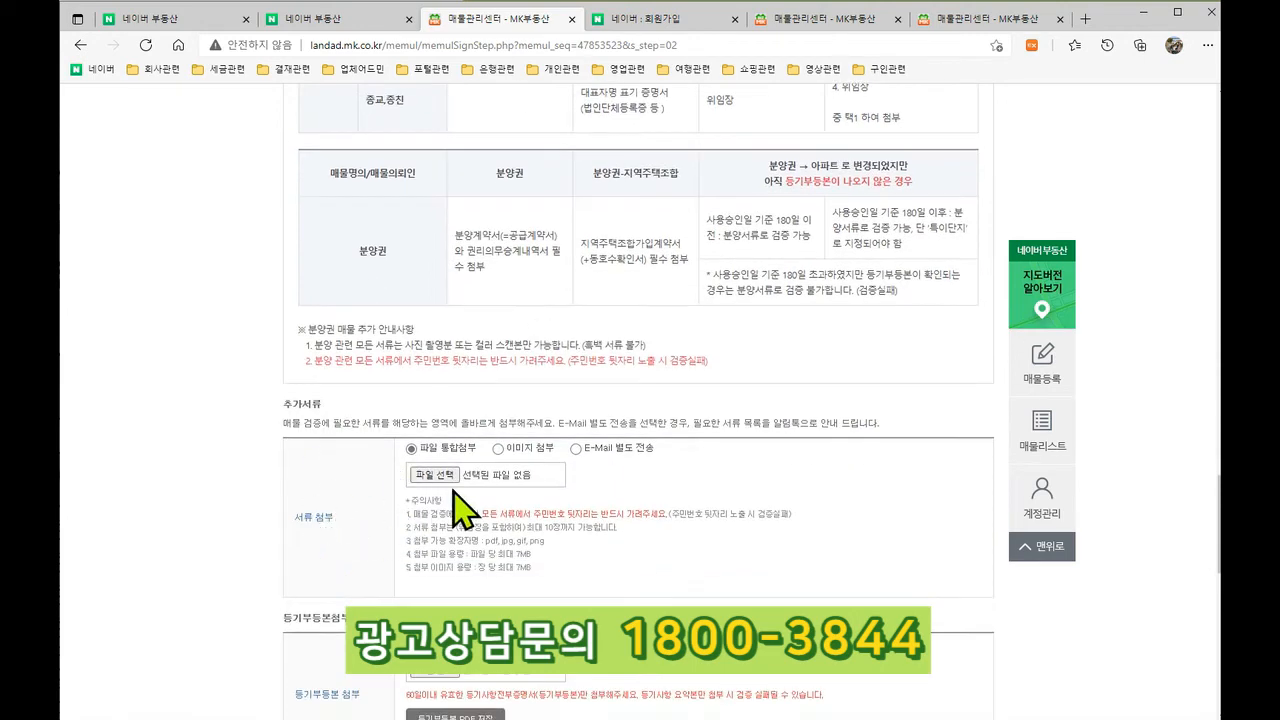
scroll(423, 371, down, 3)
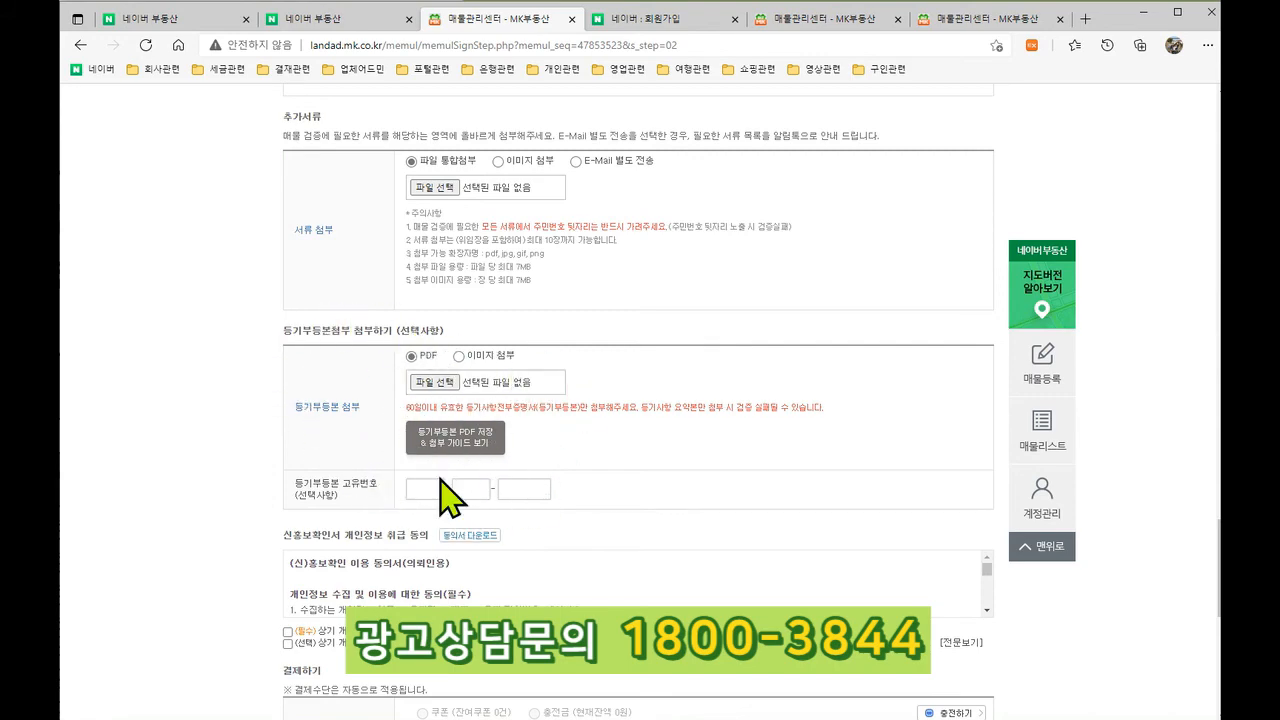
scroll(440, 500, down, 4)
scroll(528, 520, up, 10)
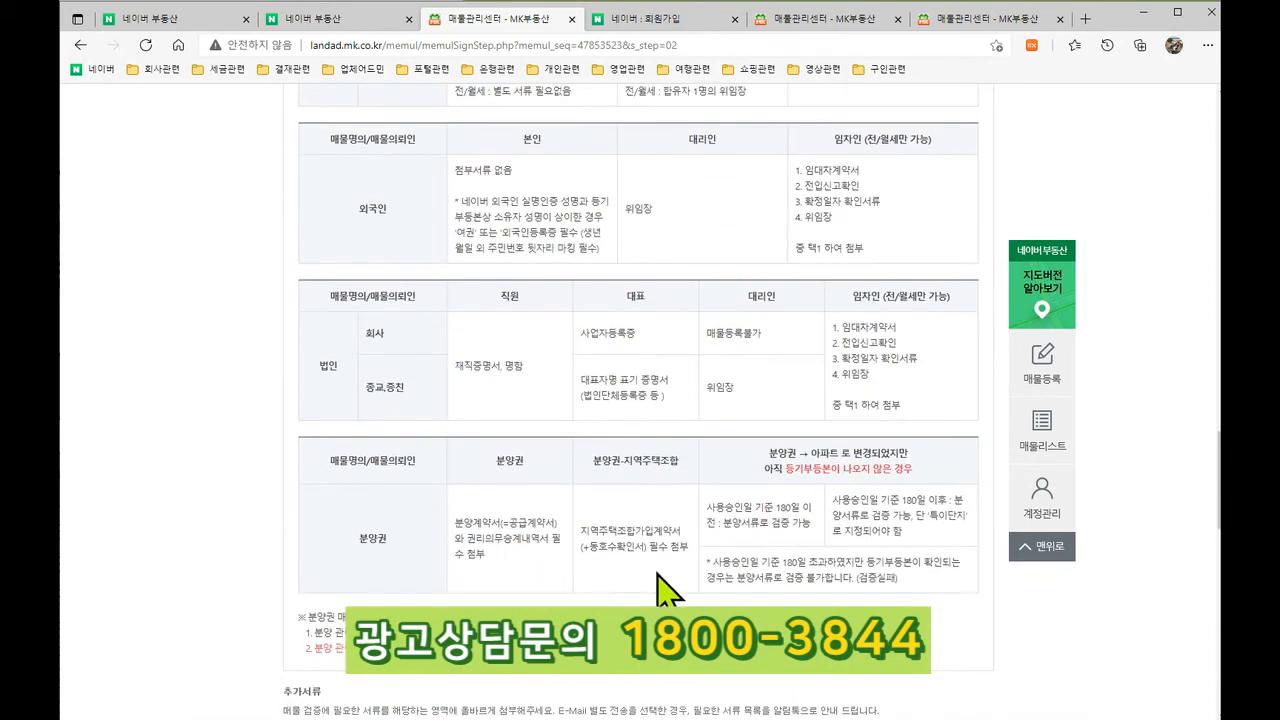
scroll(600, 560, up, 8)
scroll(668, 592, down, 7)
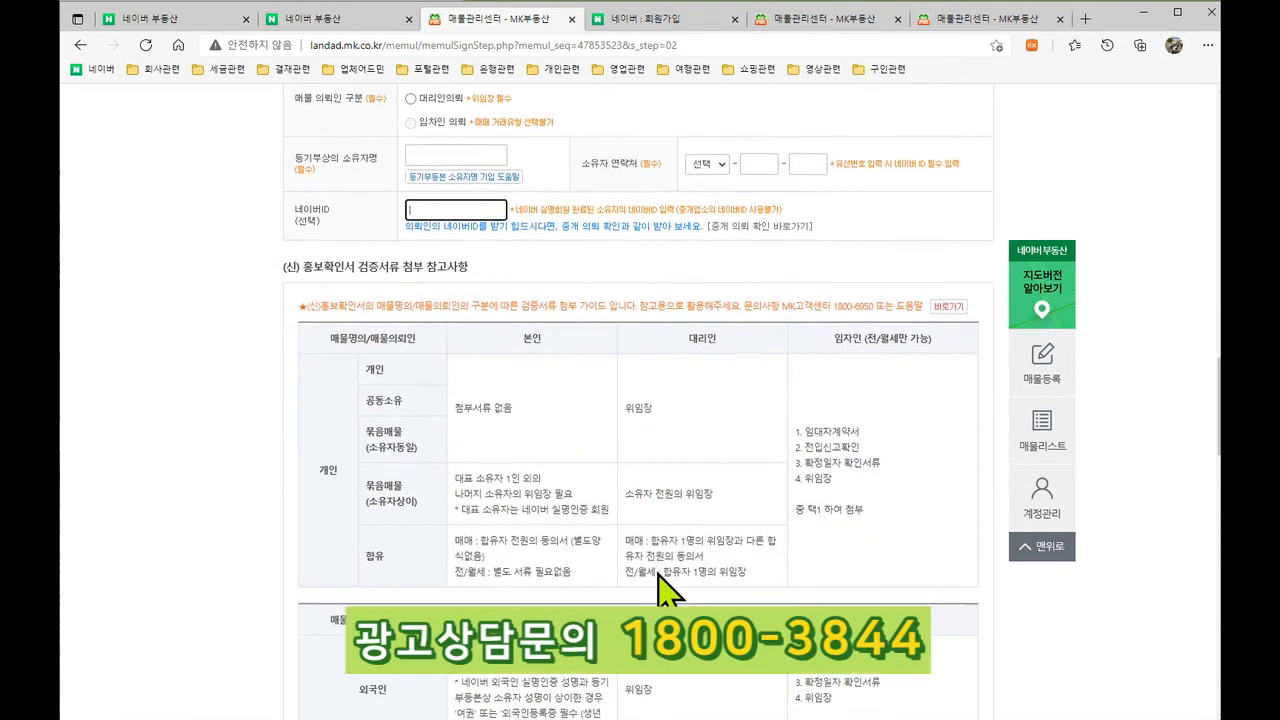
scroll(612, 588, up, 15)
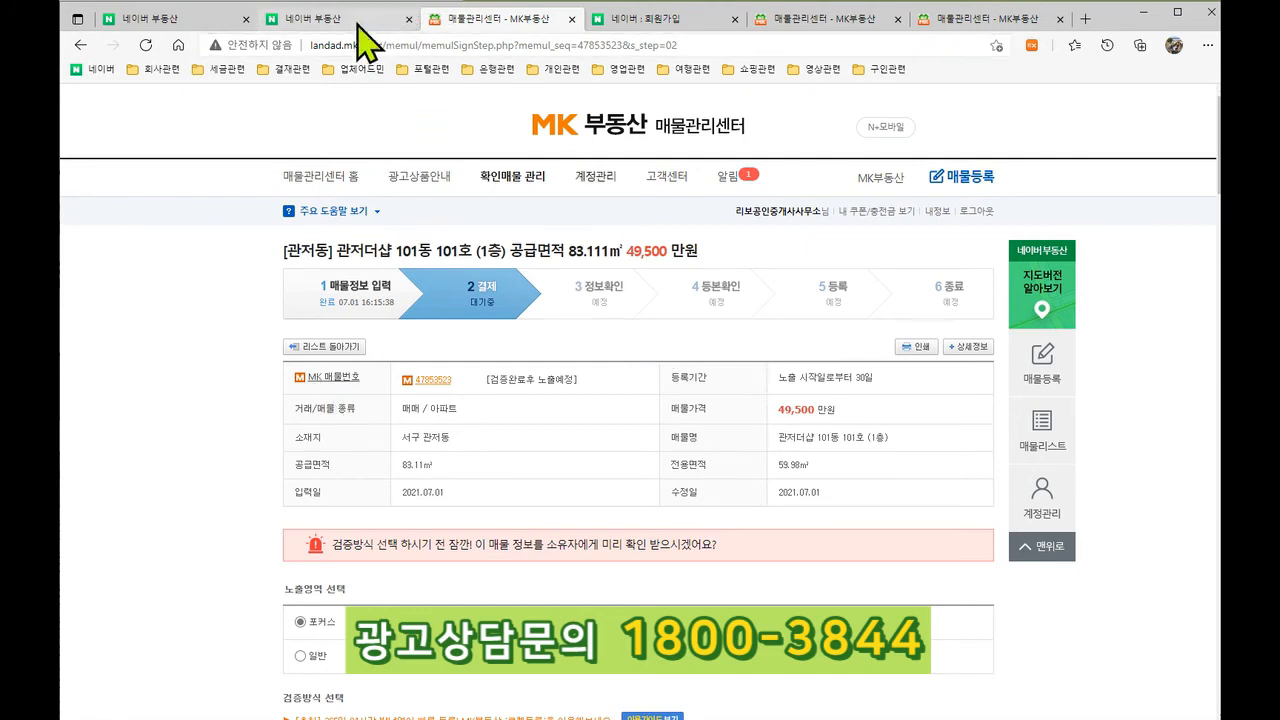
Step: Glance at the Naver real estate listing, then return to the MK부동산 매물관리센터 page
click(395, 26)
scroll(245, 540, down, 6)
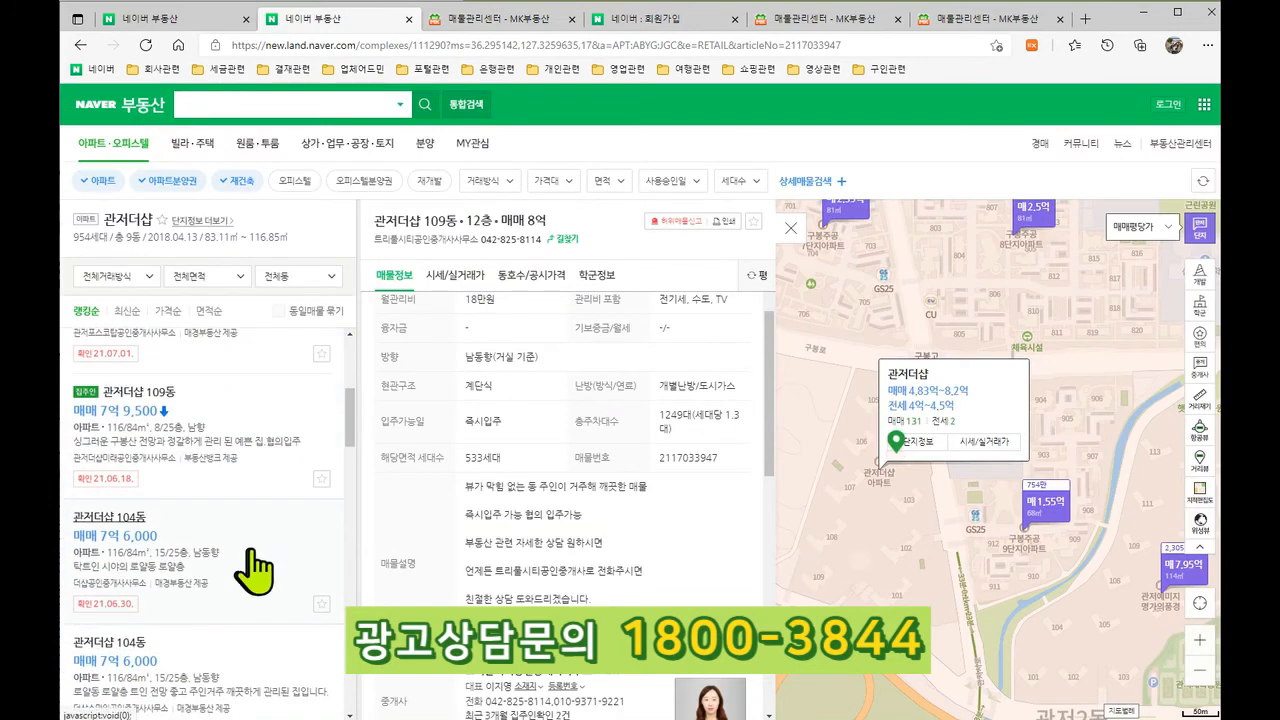
scroll(190, 530, up, 3)
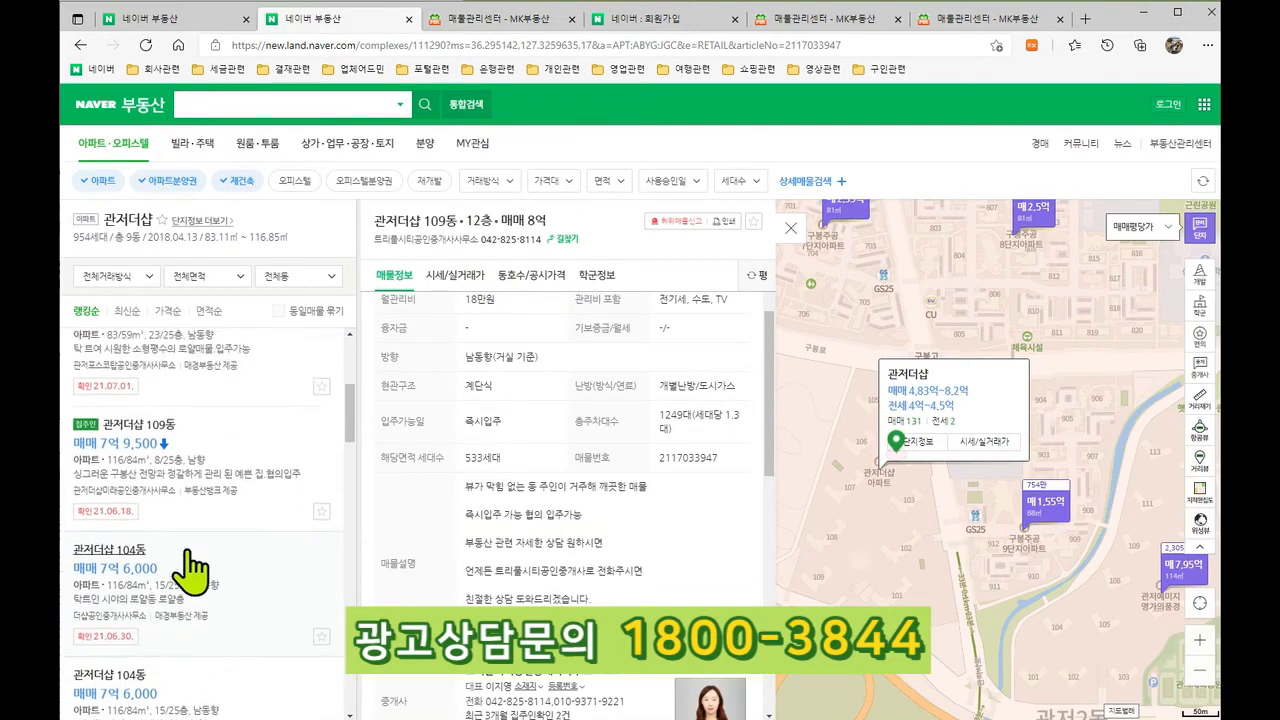
click(500, 20)
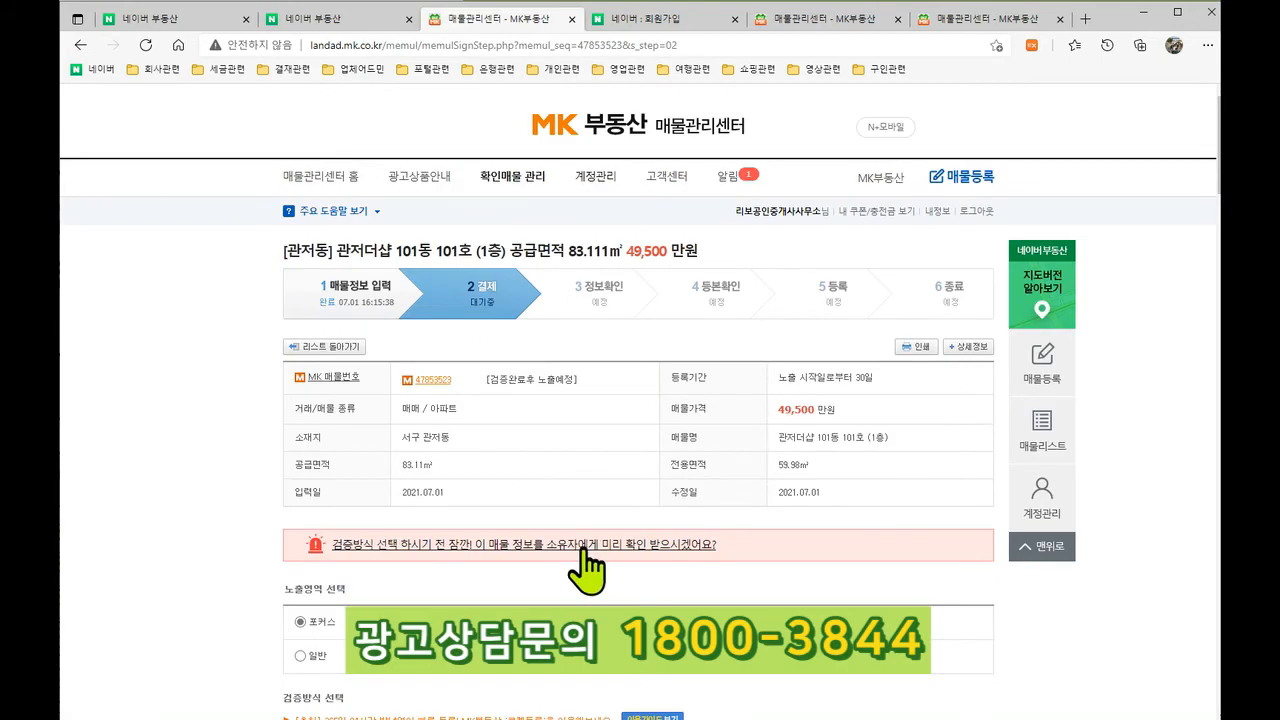
Step: Review the (신) 홍보확인서 owner form and required document tables
scroll(585, 580, down, 15)
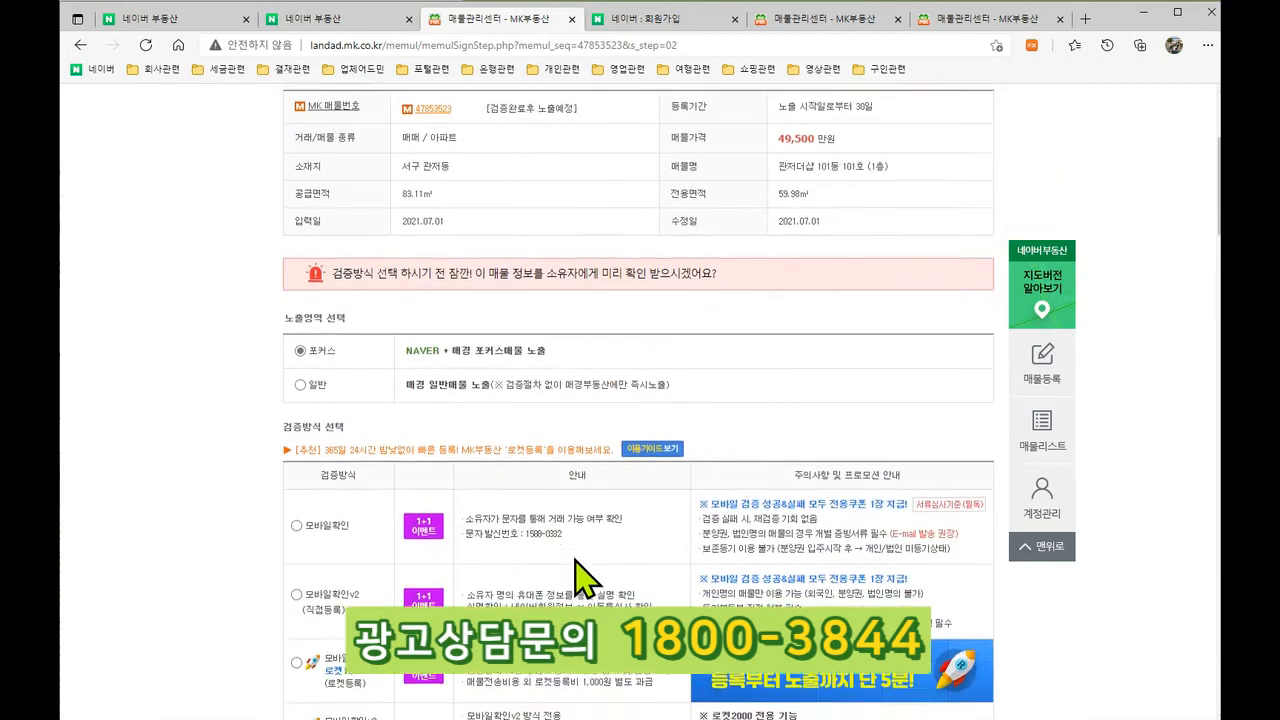
scroll(585, 592, down, 12)
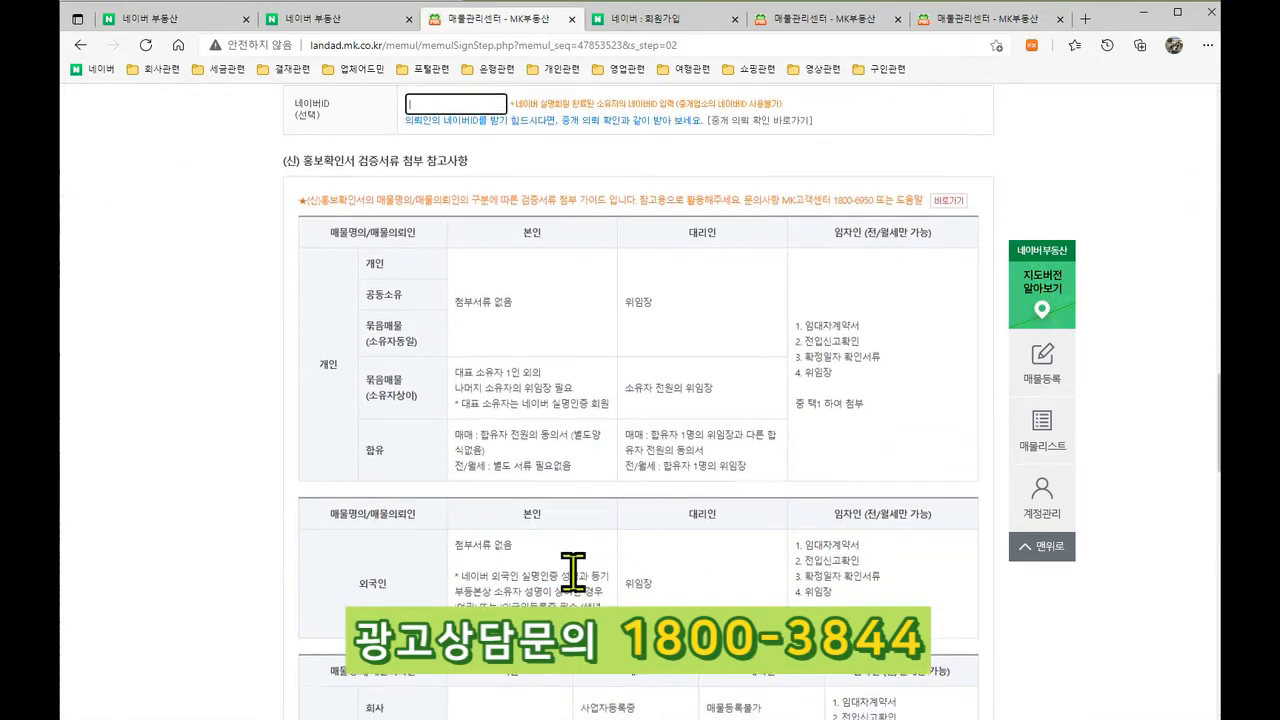
scroll(585, 592, down, 4)
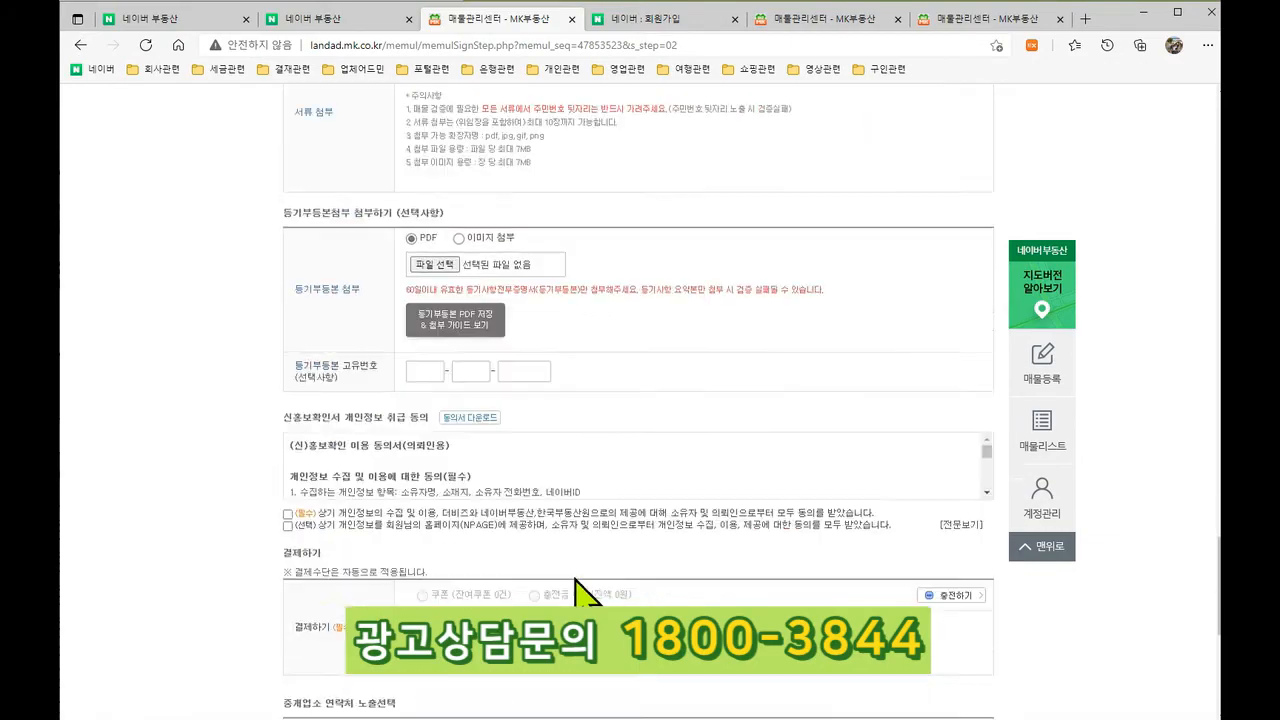
scroll(585, 592, up, 10)
scroll(576, 580, up, 15)
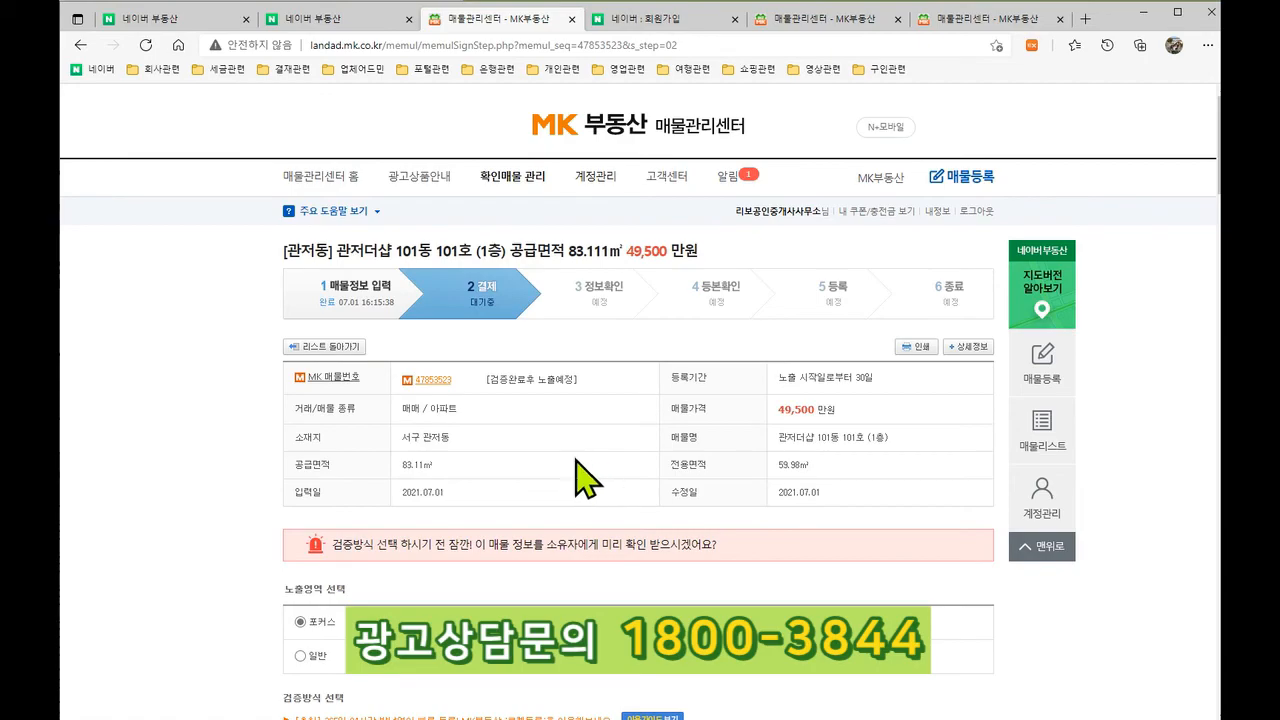
scroll(594, 487, down, 15)
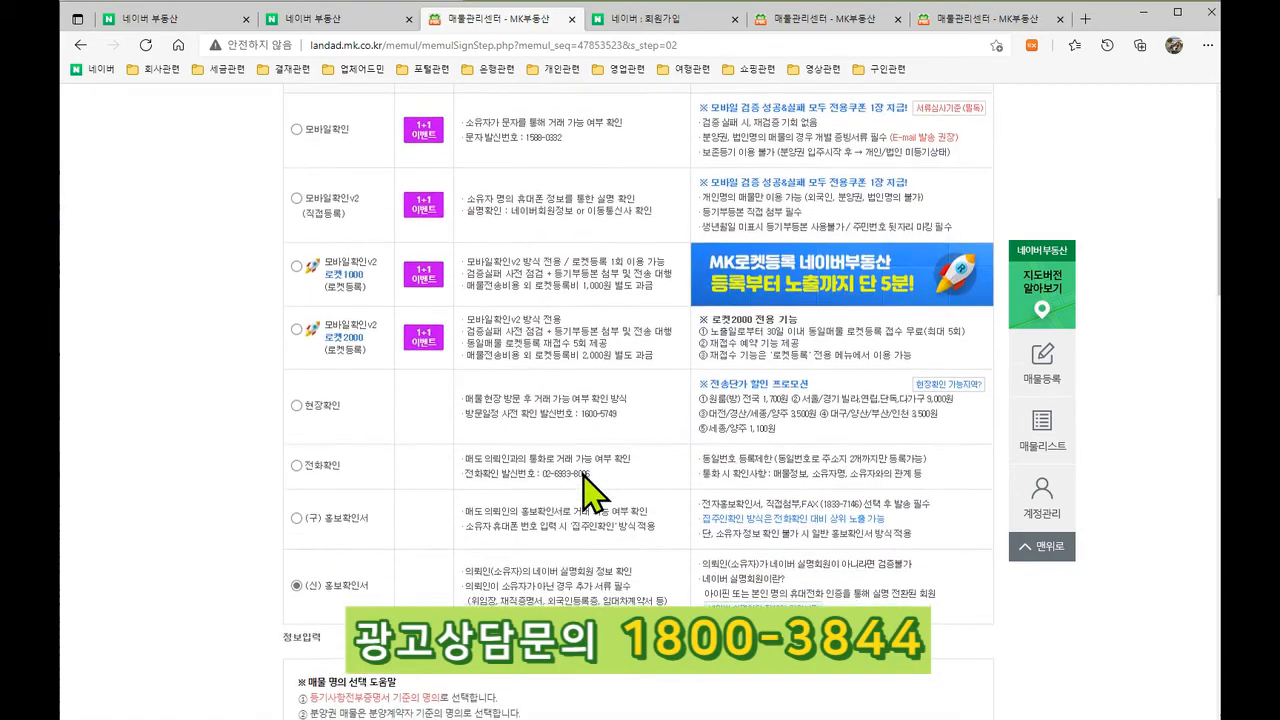
scroll(594, 510, down, 15)
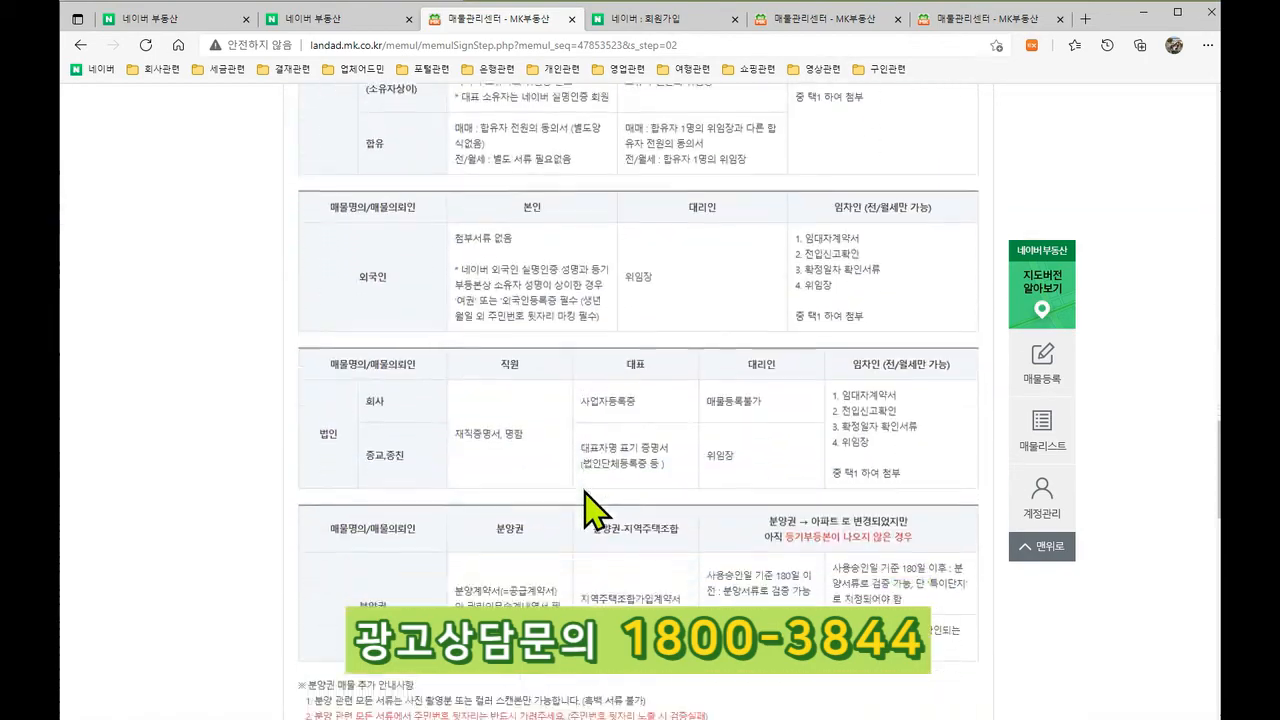
scroll(598, 512, up, 5)
scroll(596, 512, up, 20)
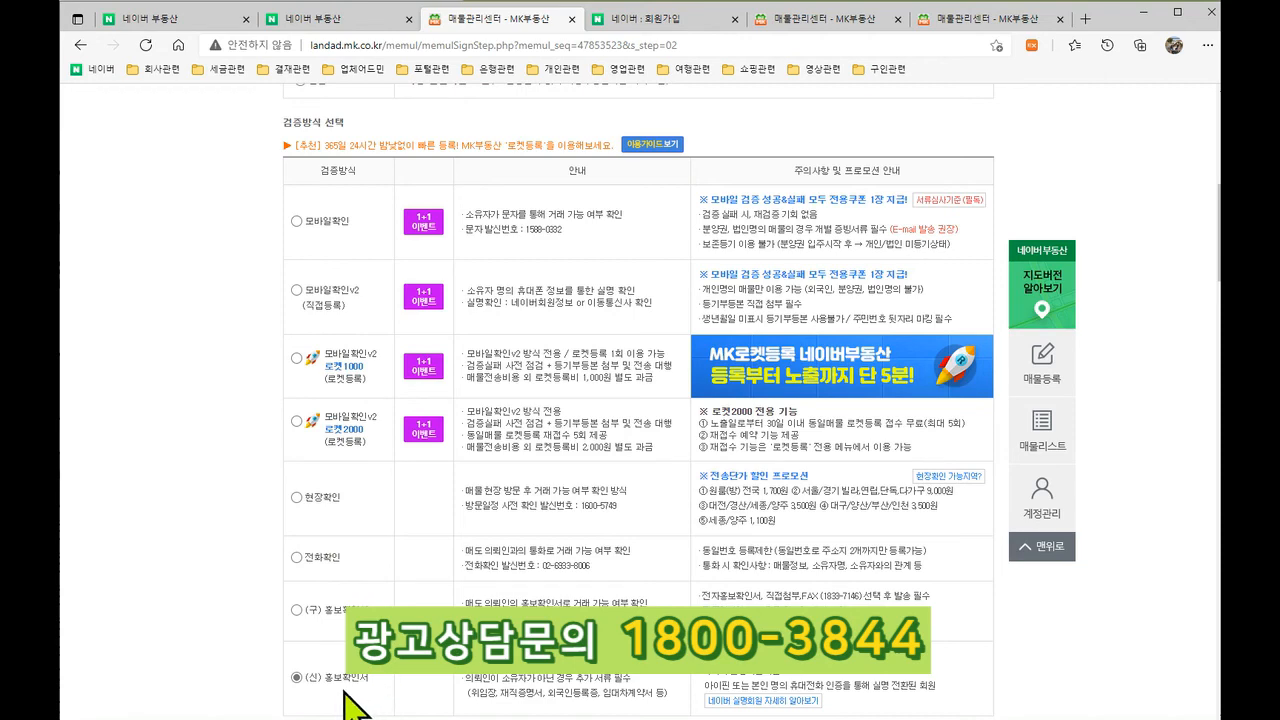
Step: Check the registered owner name and Naver ID fields, then return to 검증방식 선택
scroll(638, 400, down, 2)
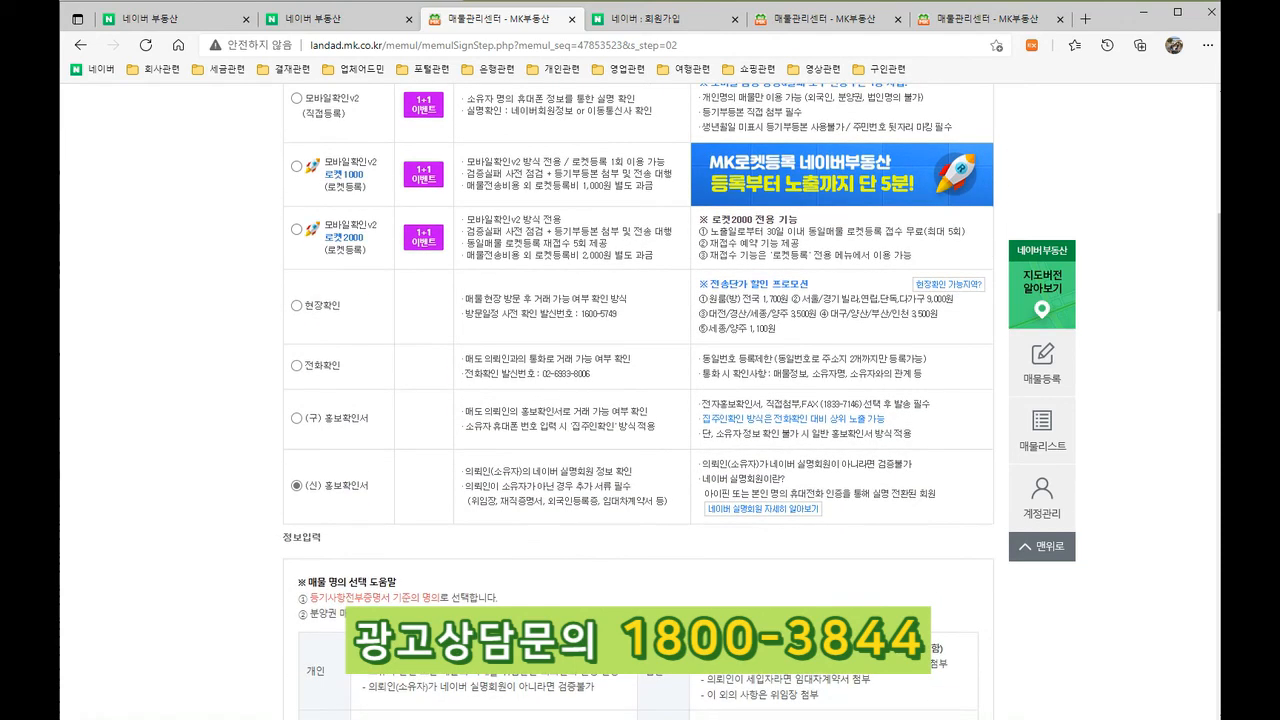
scroll(638, 400, down, 6)
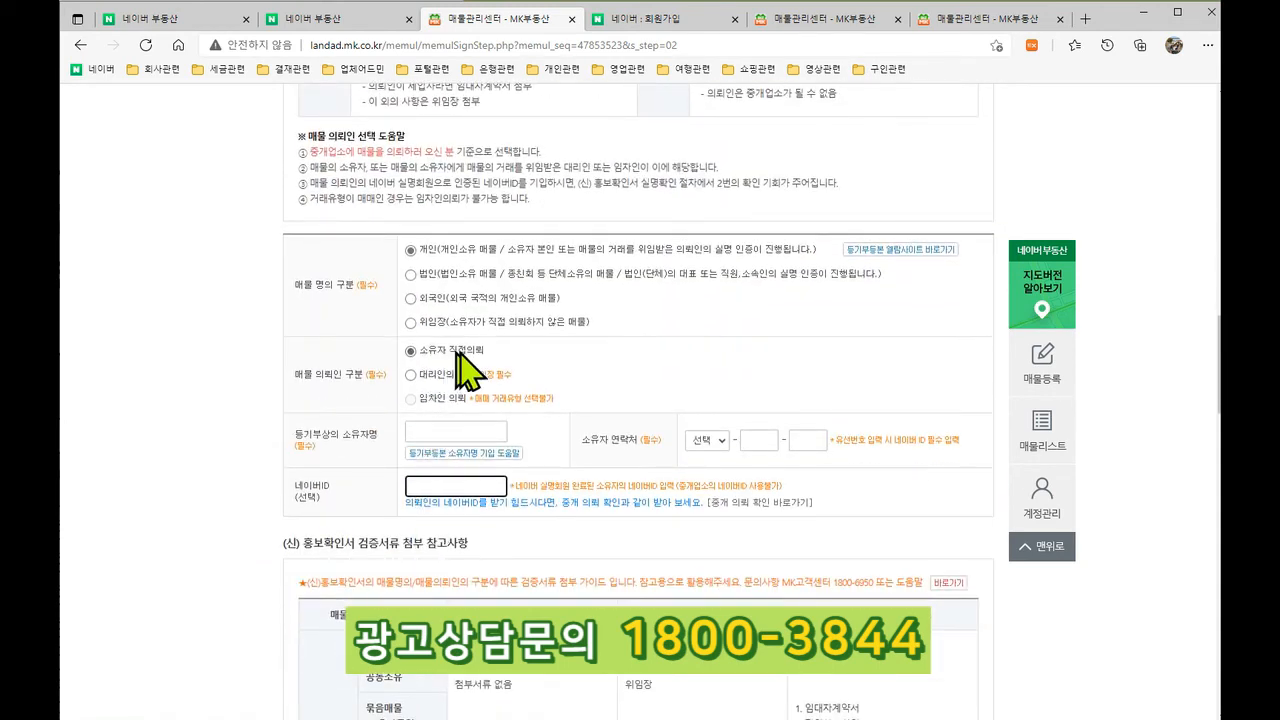
click(456, 431)
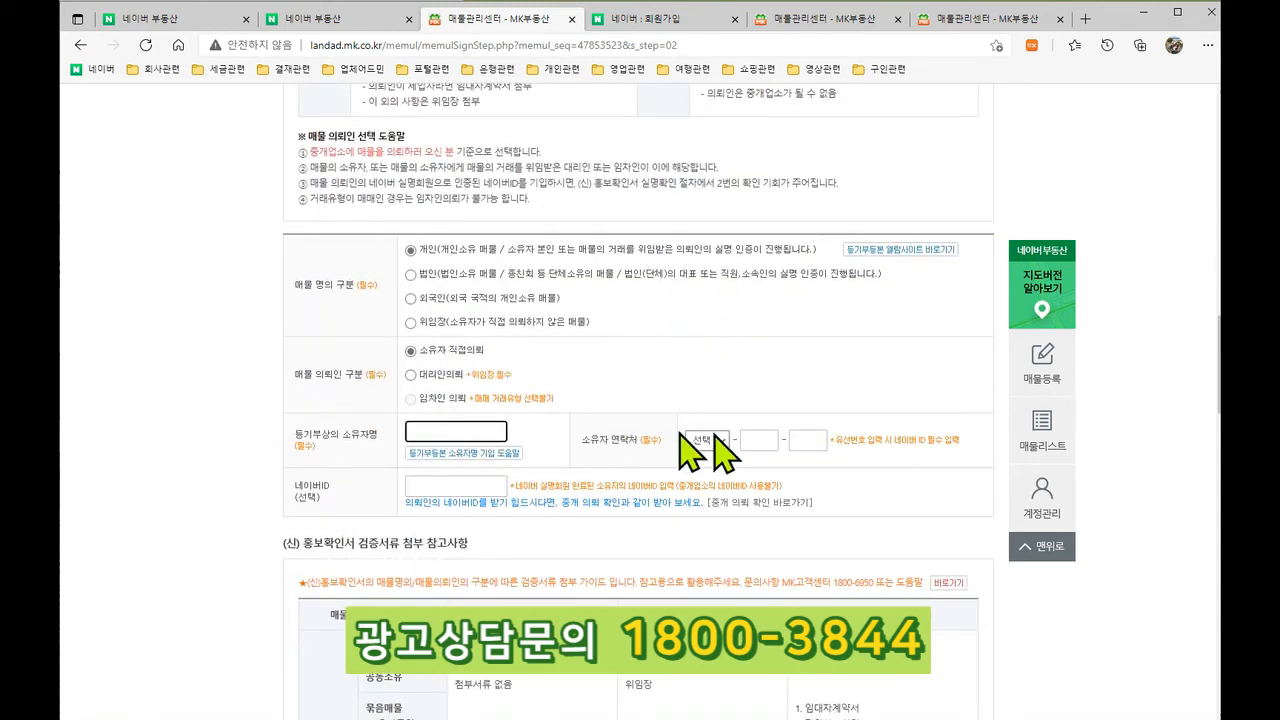
click(470, 488)
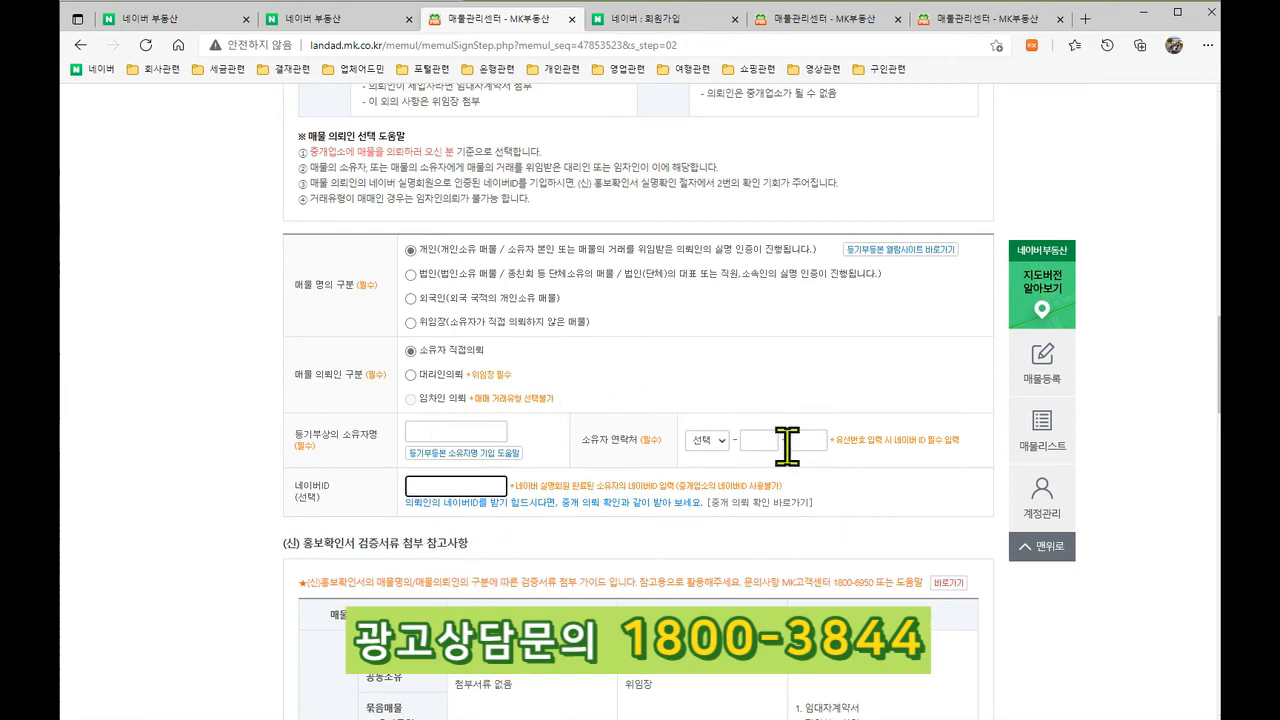
scroll(838, 470, down, 1)
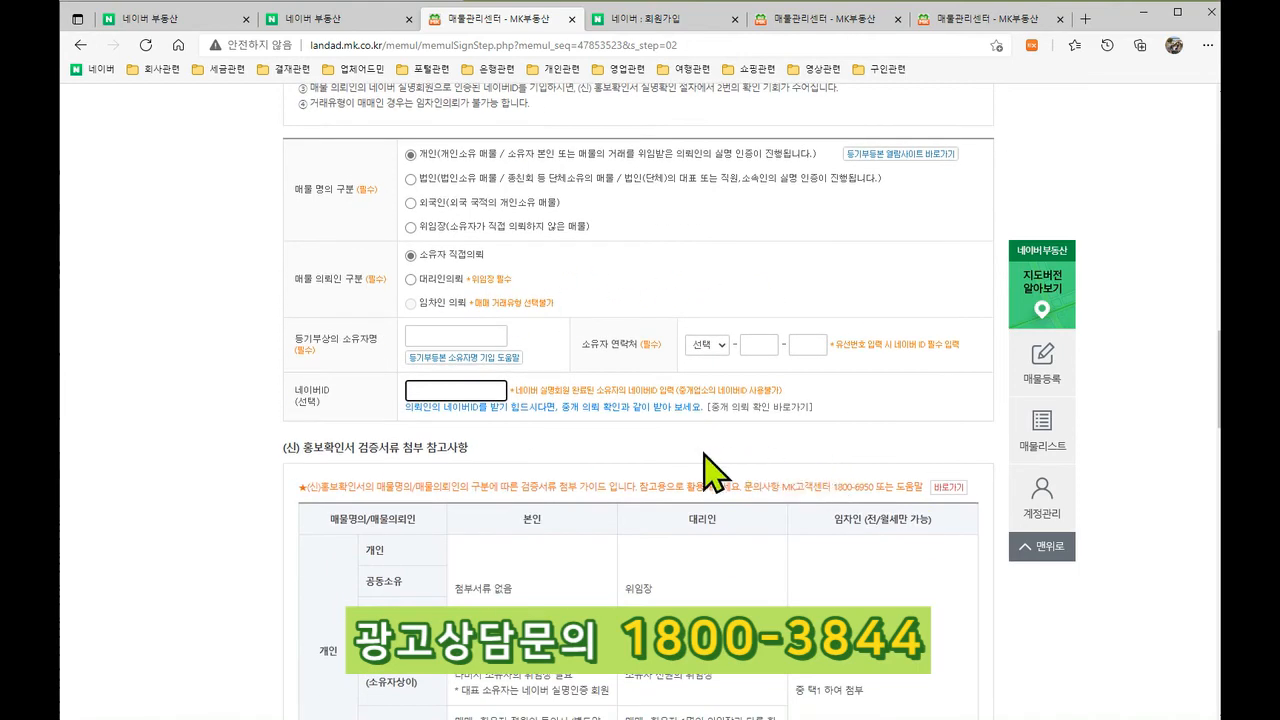
scroll(700, 388, up, 1)
scroll(595, 450, down, 3)
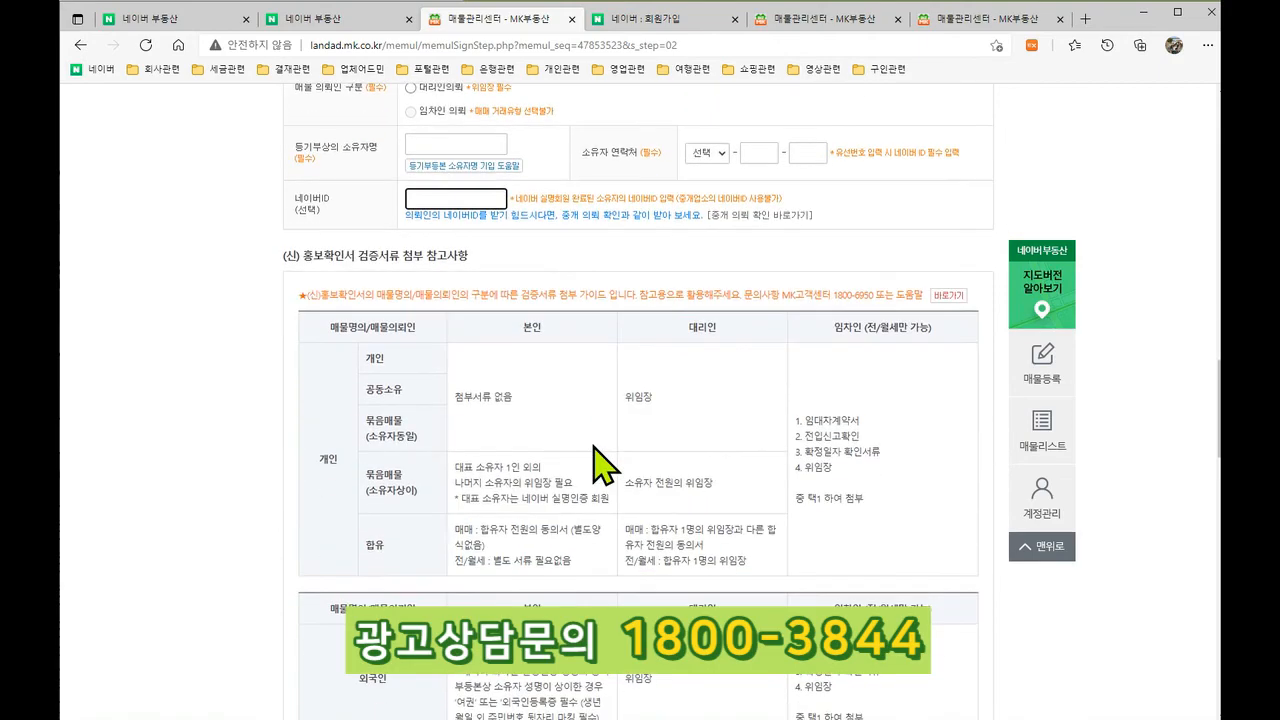
scroll(594, 449, up, 10)
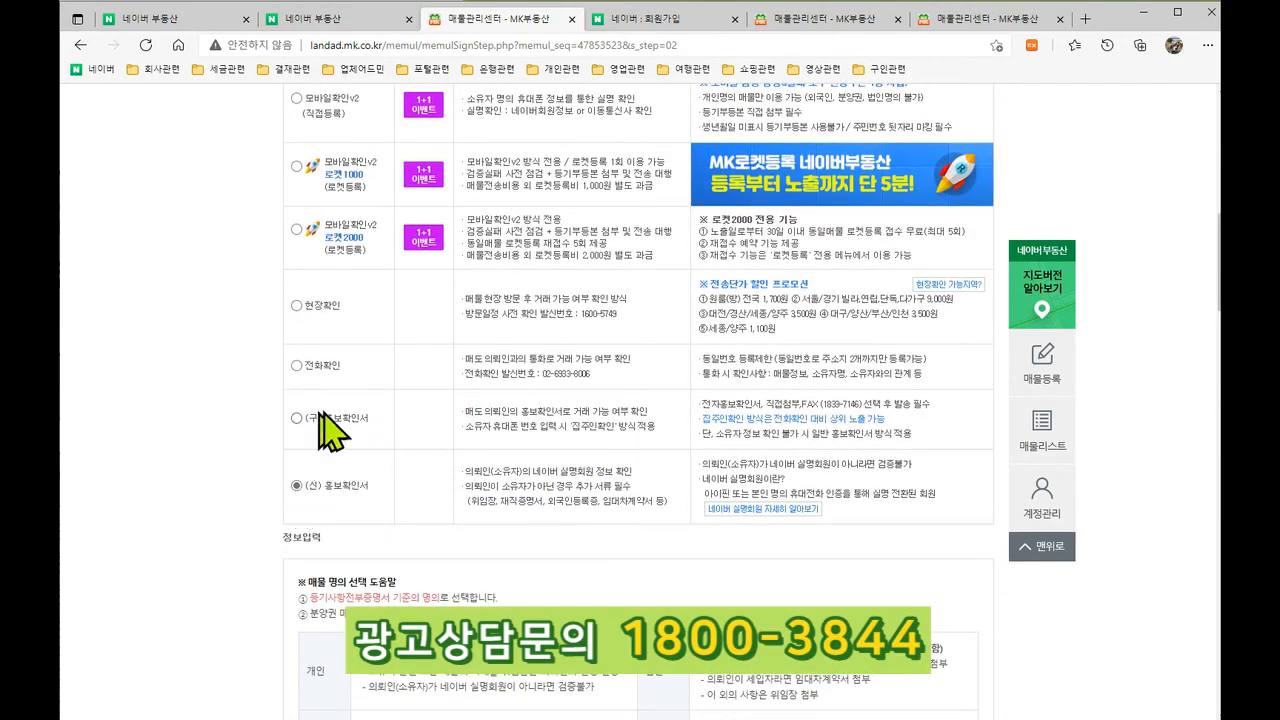
Step: Select (구) 홍보확인서 as the verification method and review its owner information and consent form
click(297, 418)
scroll(580, 541, down, 10)
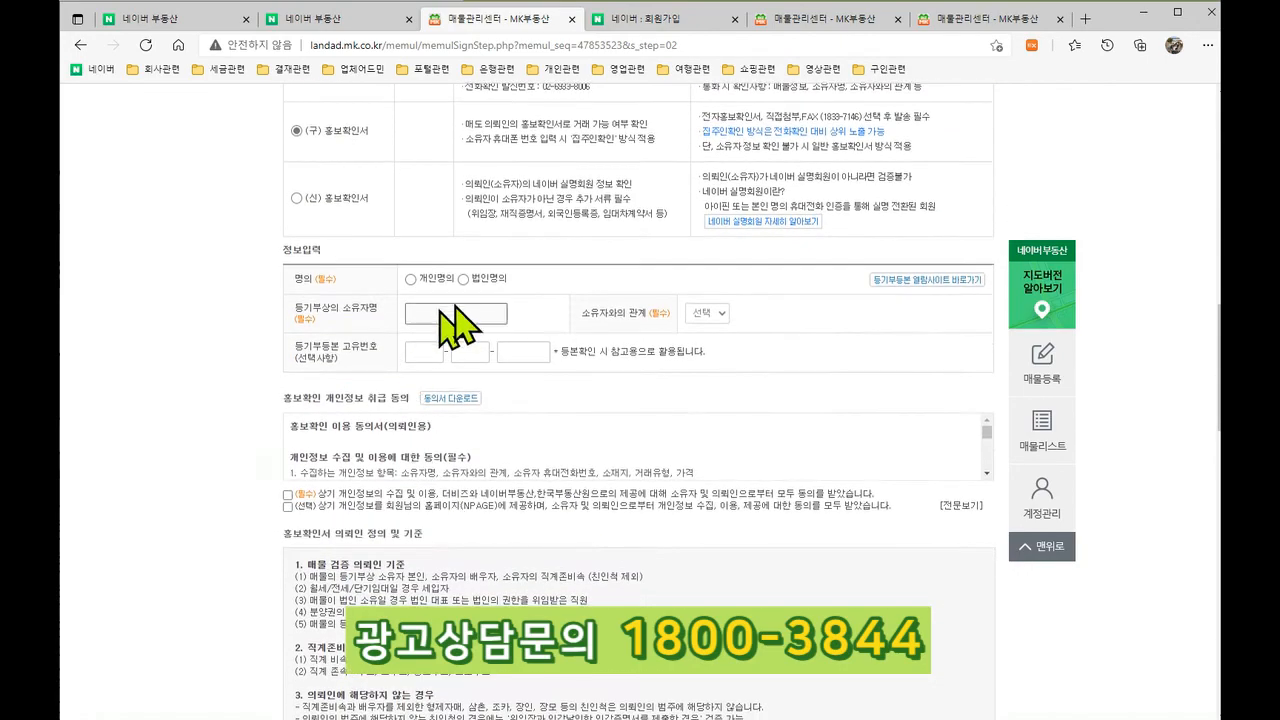
scroll(560, 530, down, 4)
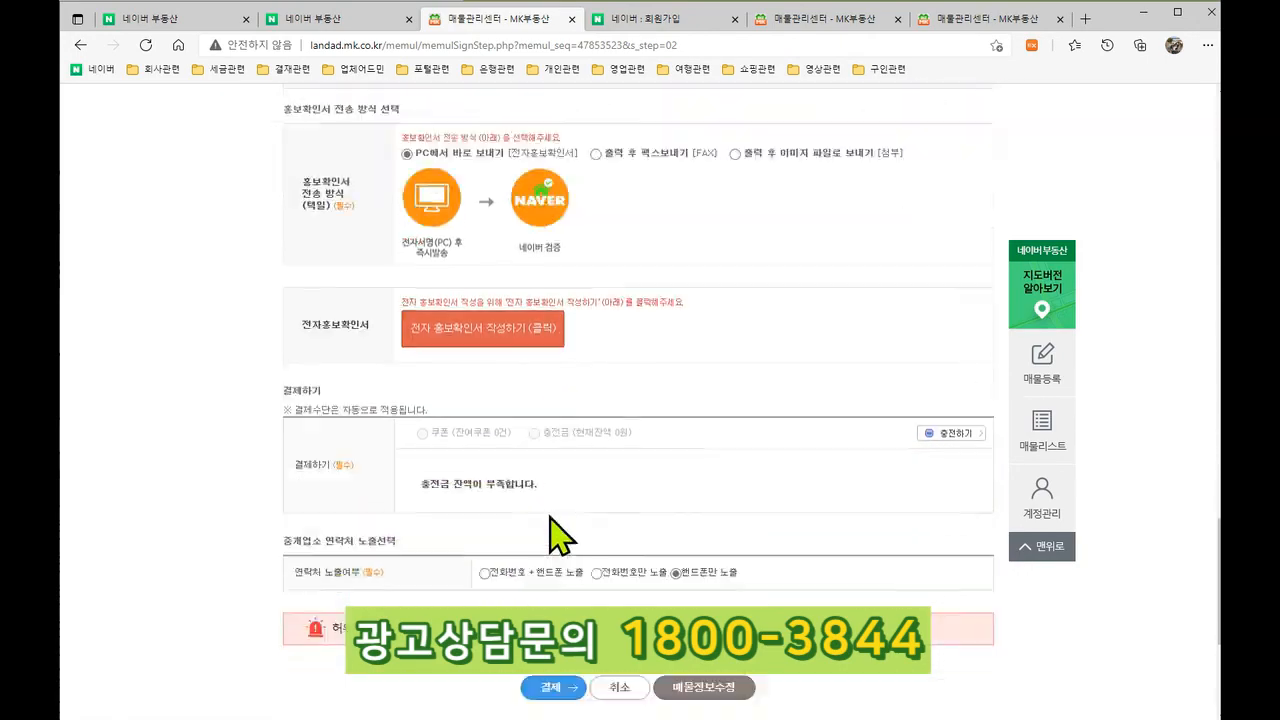
scroll(580, 545, up, 6)
scroll(585, 548, up, 8)
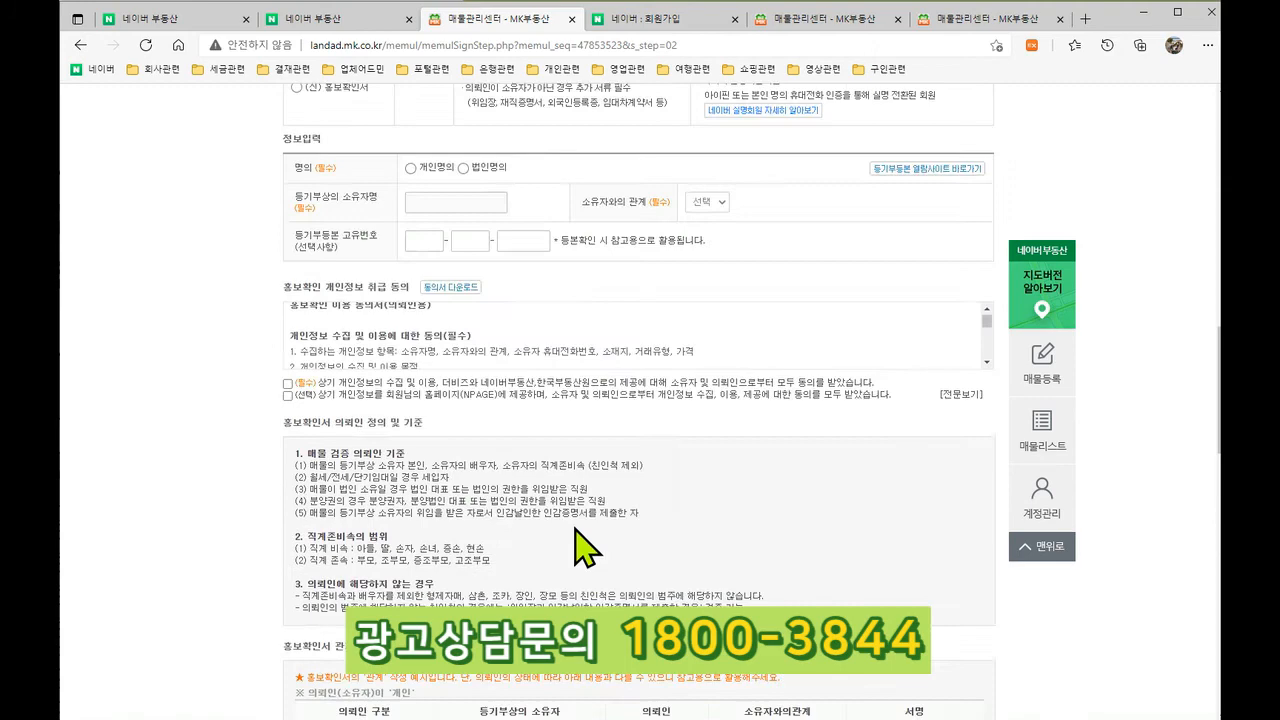
scroll(463, 490, up, 4)
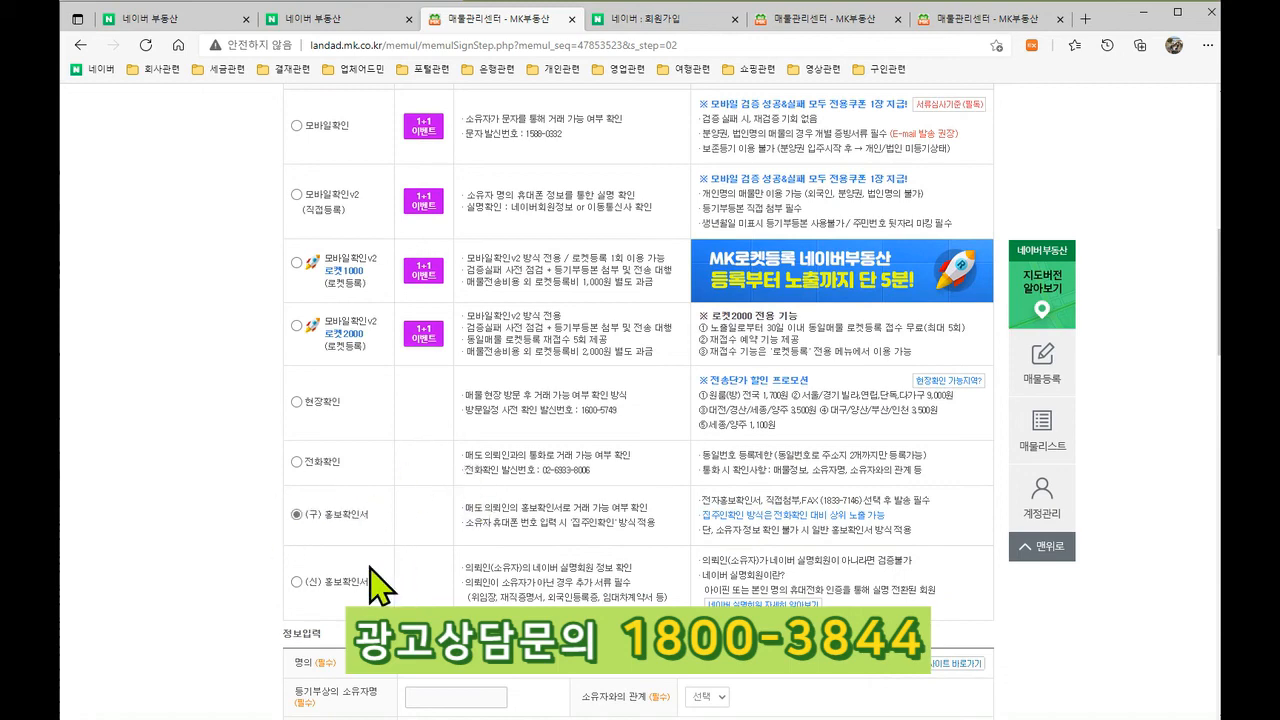
scroll(390, 588, down, 2)
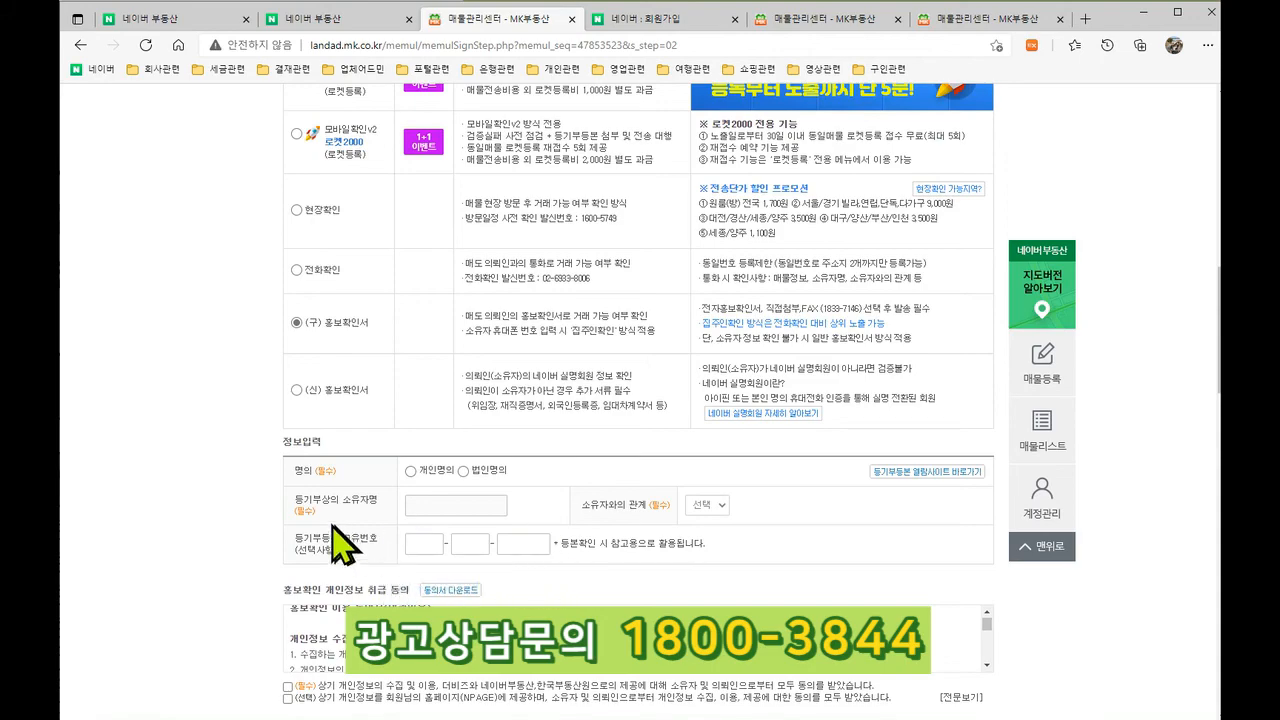
scroll(537, 545, down, 3)
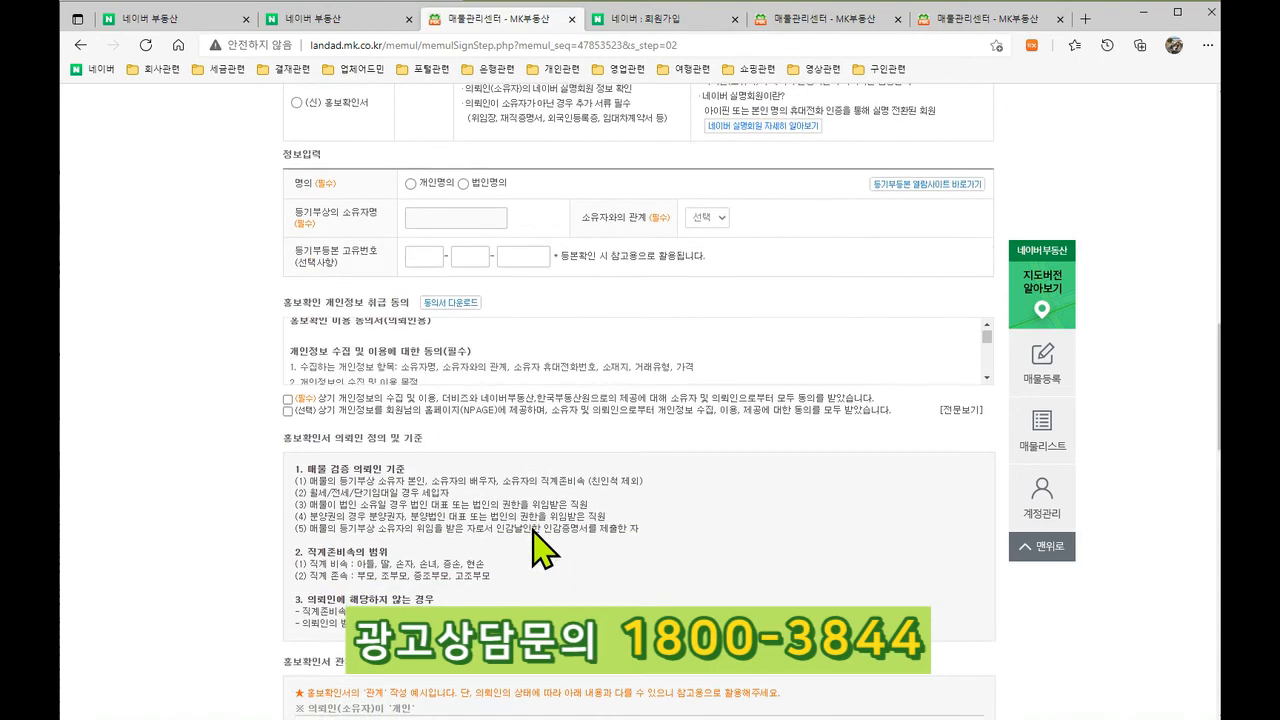
scroll(530, 543, up, 9)
scroll(537, 545, up, 3)
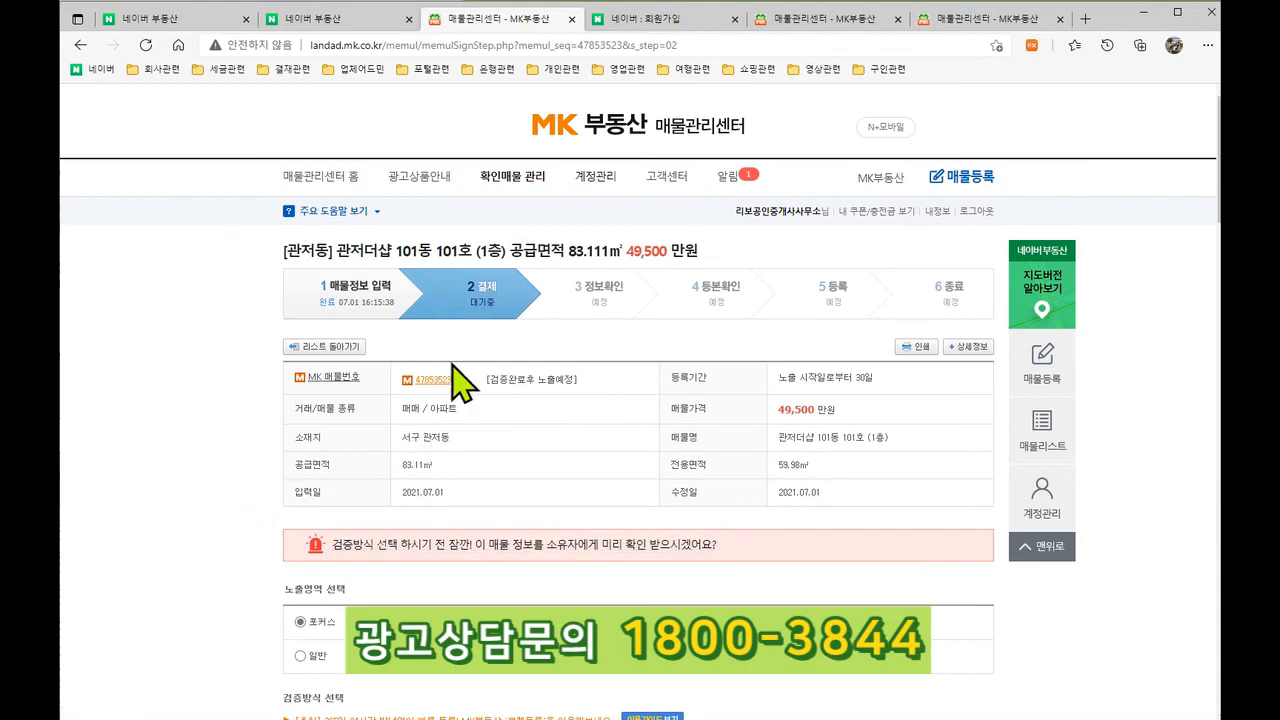
click(205, 20)
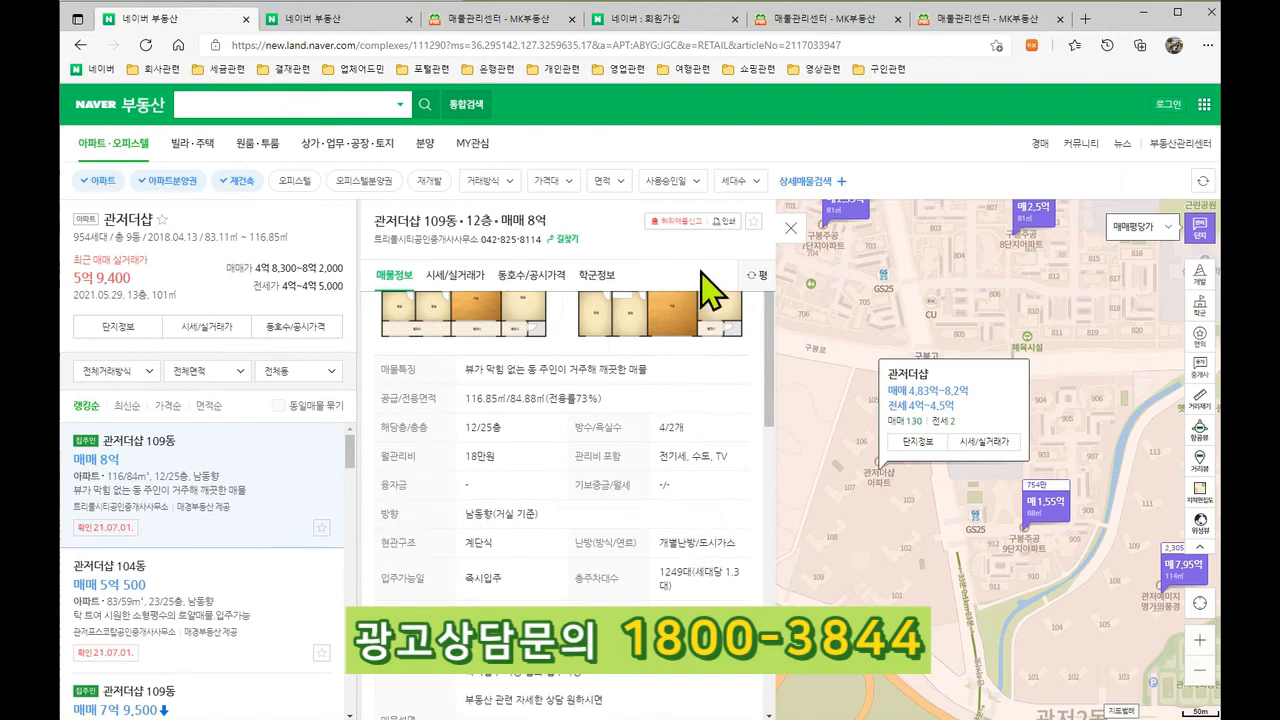
click(614, 19)
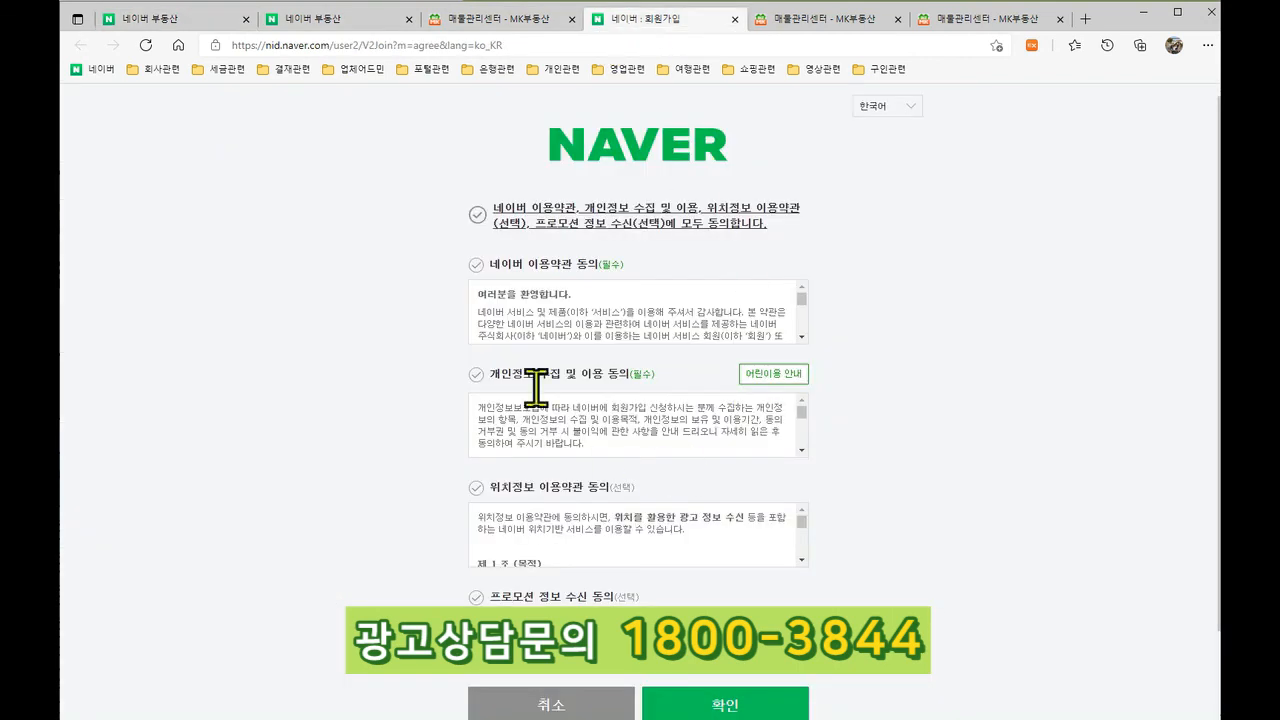
click(531, 27)
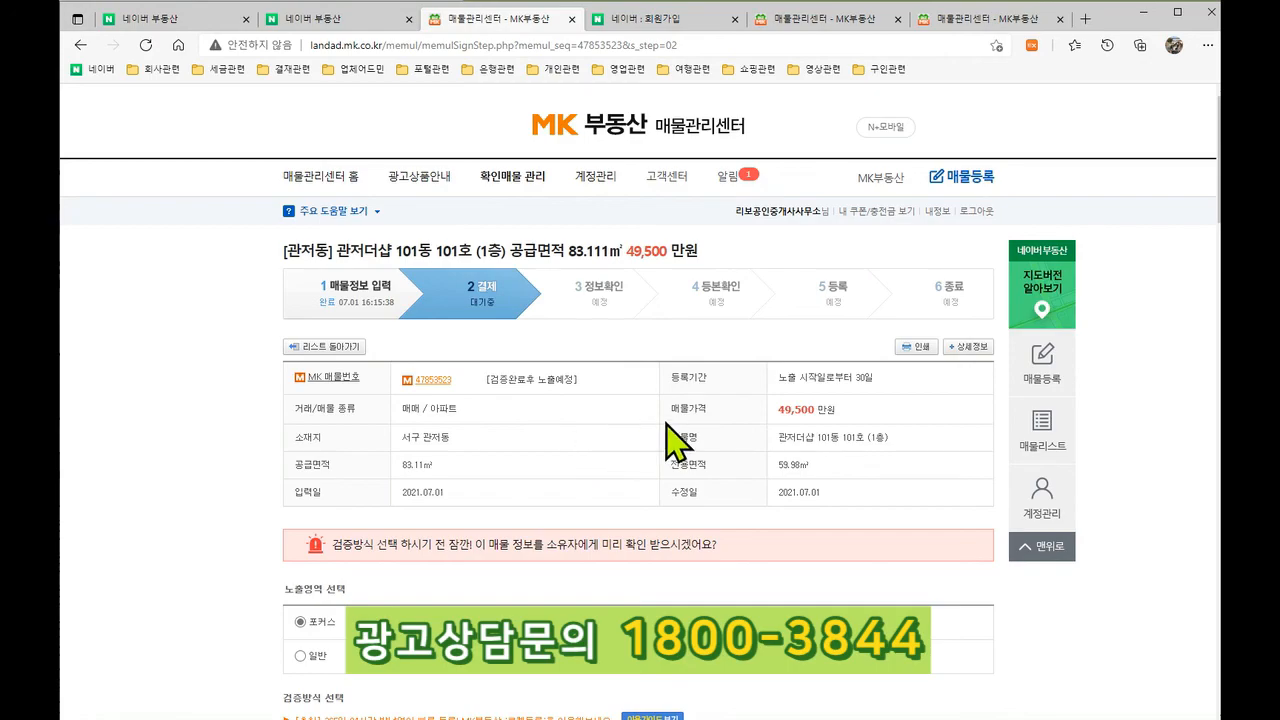
scroll(600, 440, down, 6)
scroll(668, 436, down, 6)
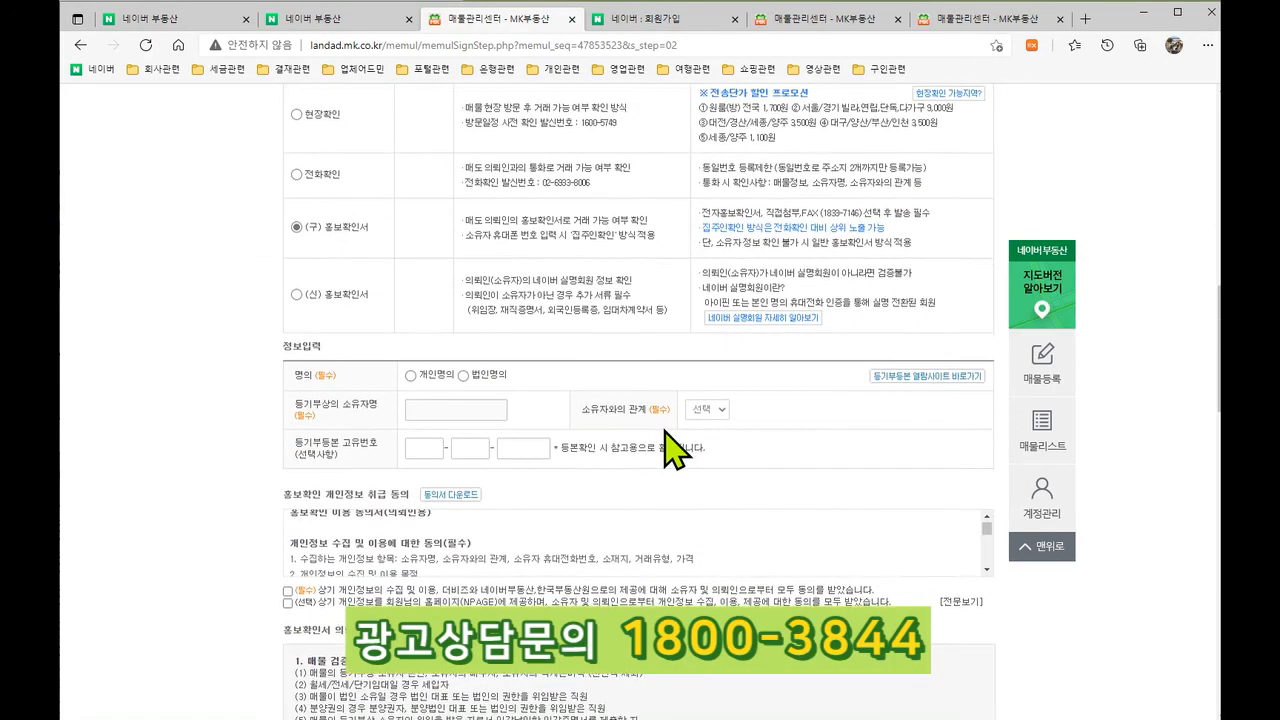
scroll(663, 432, up, 8)
scroll(663, 432, up, 5)
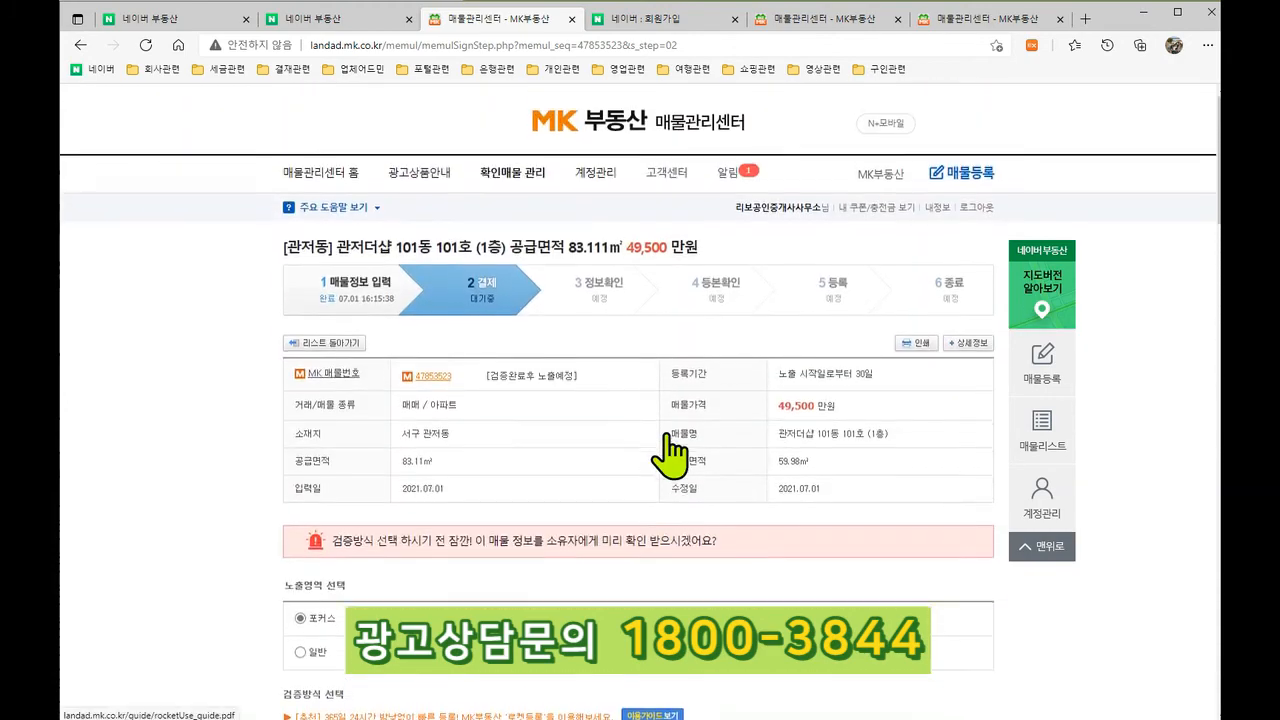